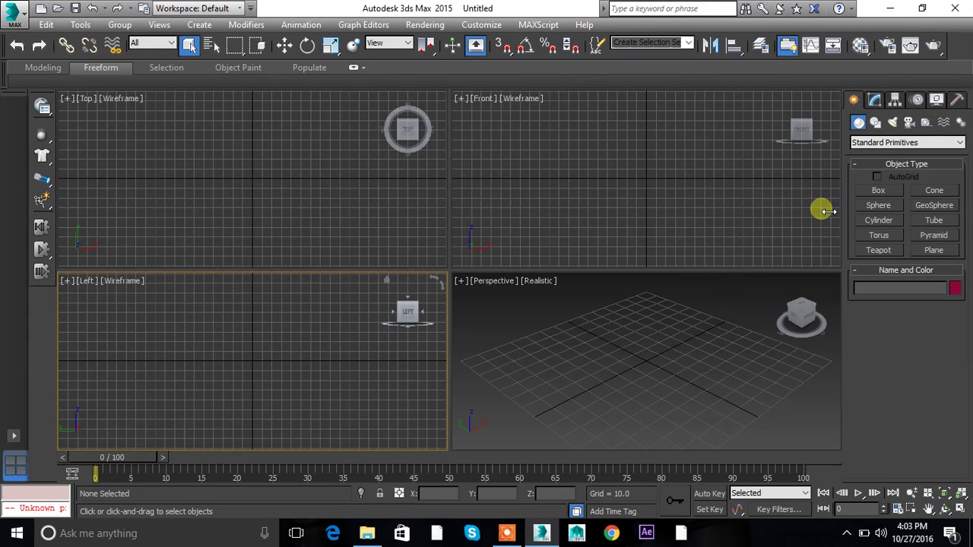
Create a box about 47 long, 32 wide and 11 high in the Top view, and maximize the Perspective view.
click(879, 191)
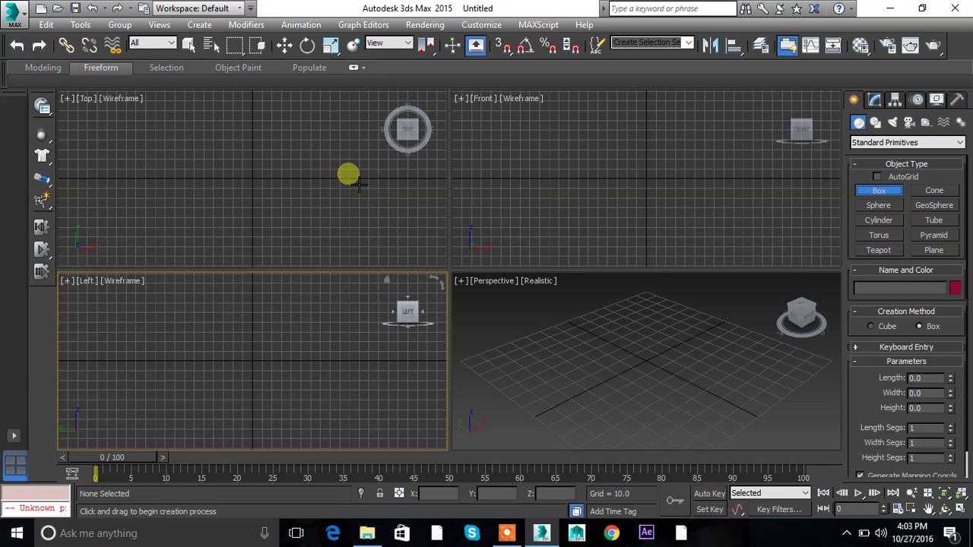
drag(234, 152, 265, 198)
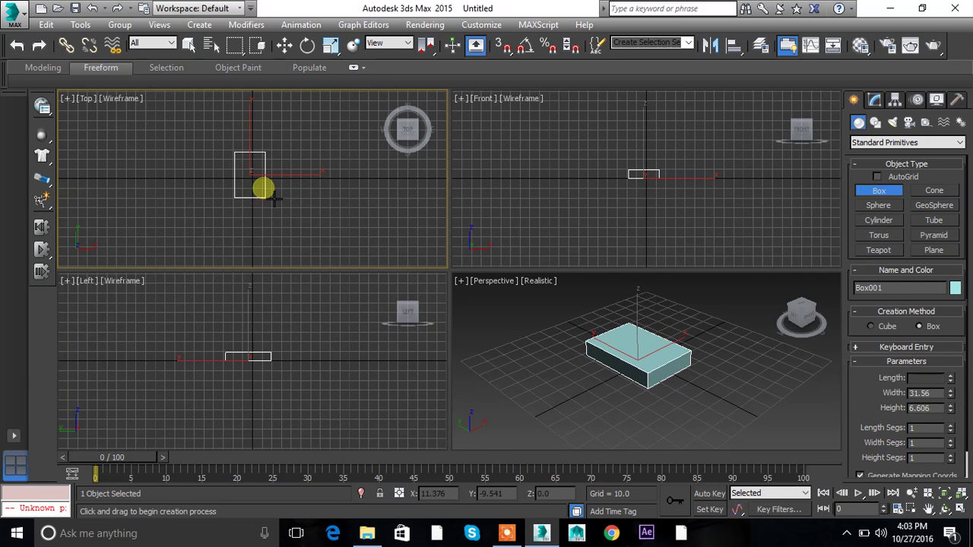
click(263, 187)
right_click(304, 235)
right_click(582, 365)
key(alt+w)
click(443, 249)
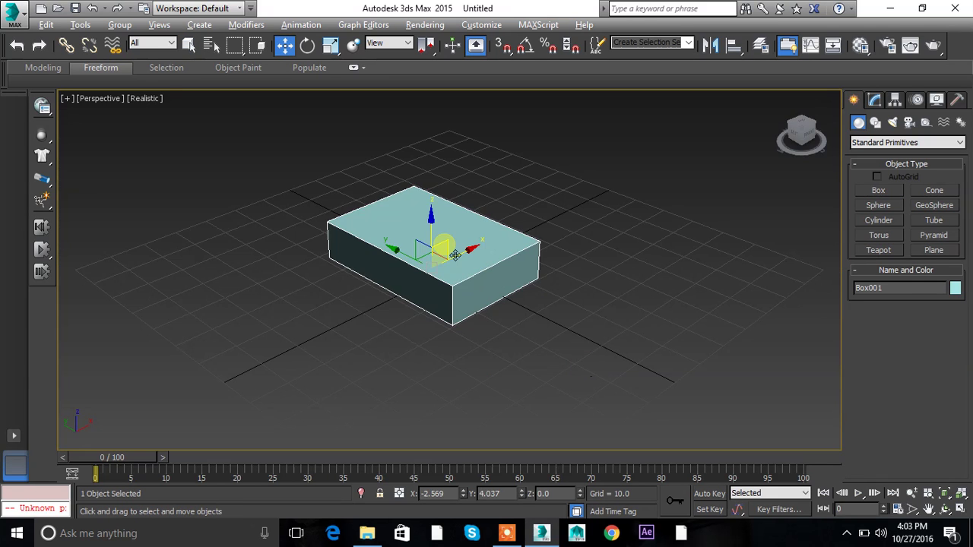
Try converting the box to an Editable Poly and undo the conversion.
right_click(445, 251)
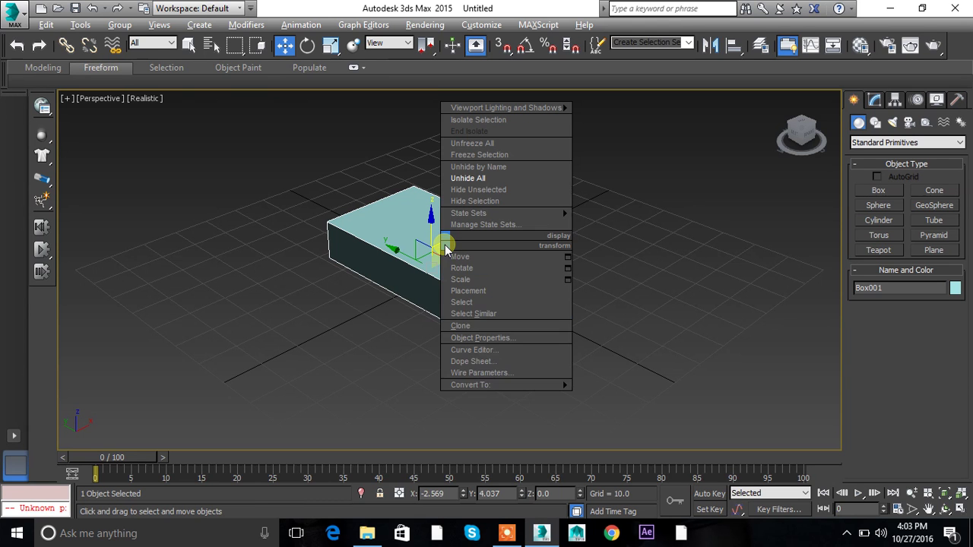
mouse_move(528, 387)
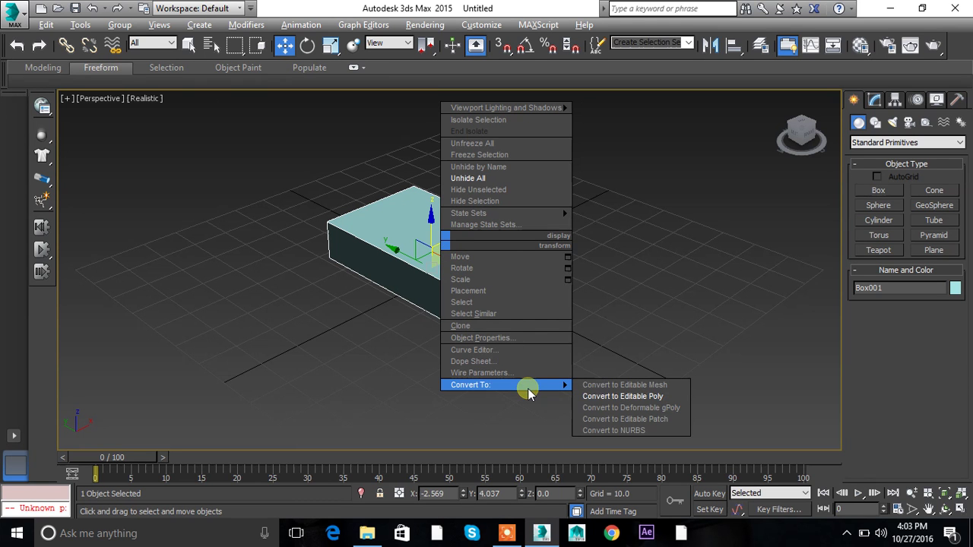
click(597, 397)
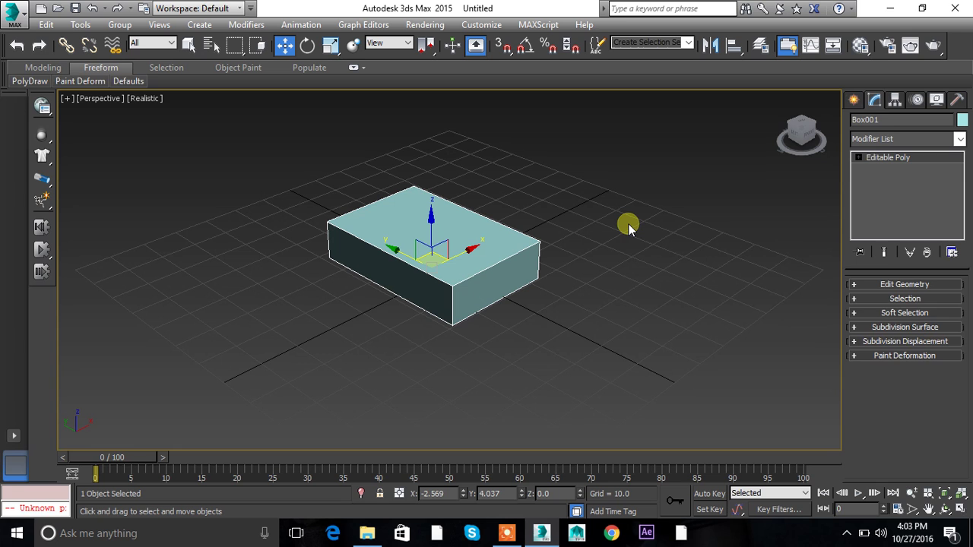
key(ctrl+z)
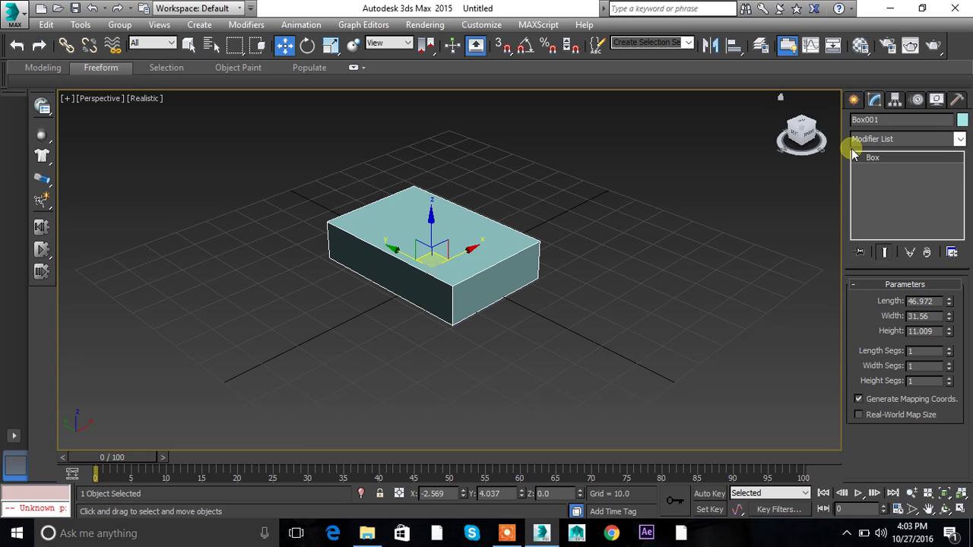
Convert the box to an Editable Poly from its modifier stack entry.
right_click(900, 158)
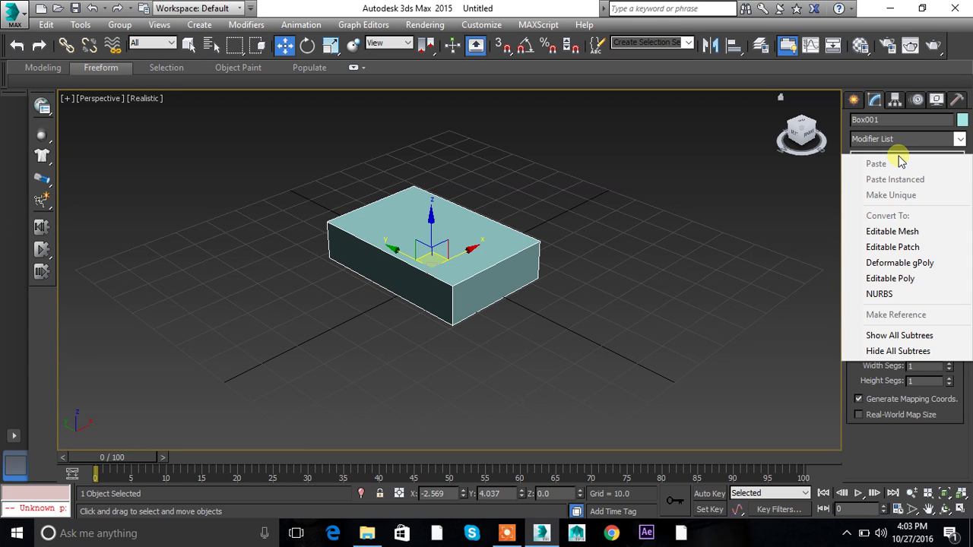
click(903, 280)
alt+middle_drag(604, 301, 627, 286)
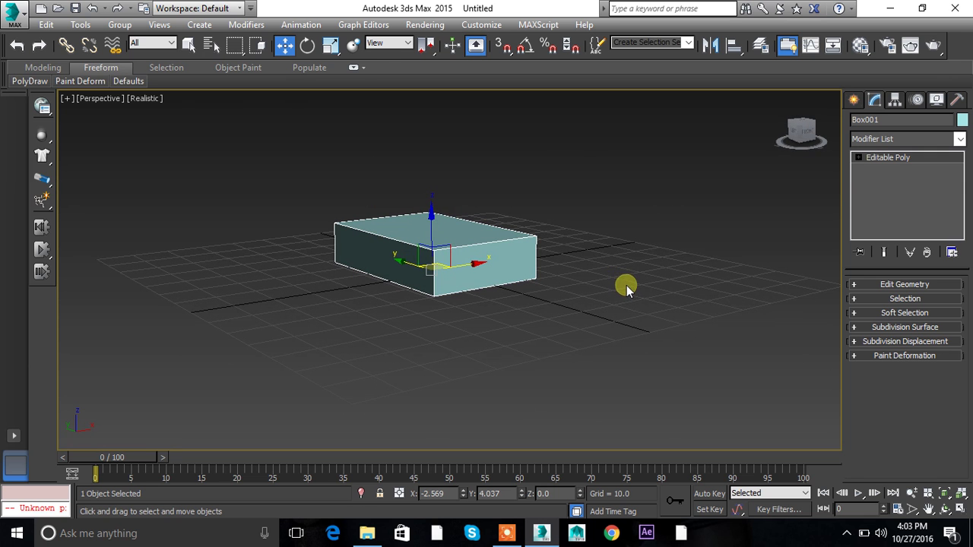
alt+middle_drag(600, 206, 616, 229)
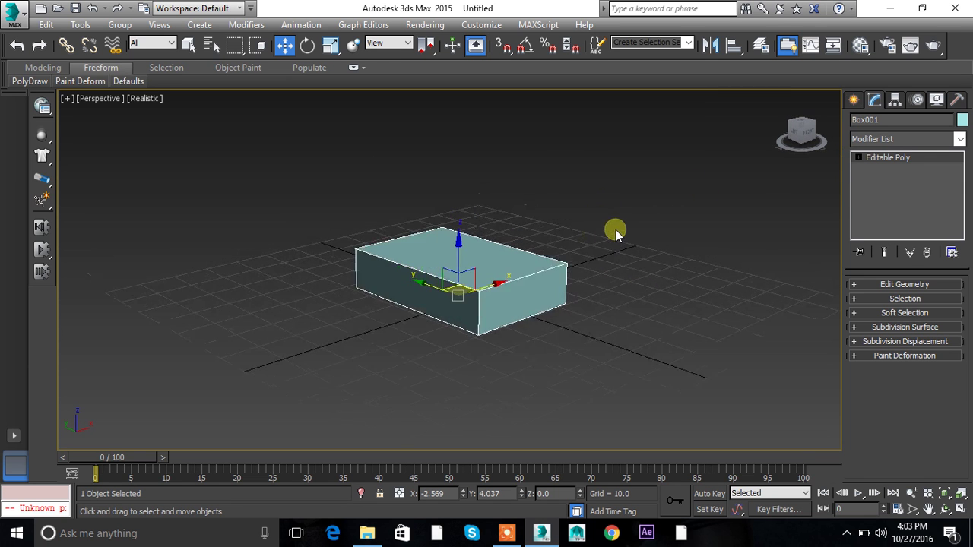
Expand the Editable Poly sub-object levels and step through Vertex, Edge, Border, Polygon and Element.
click(858, 158)
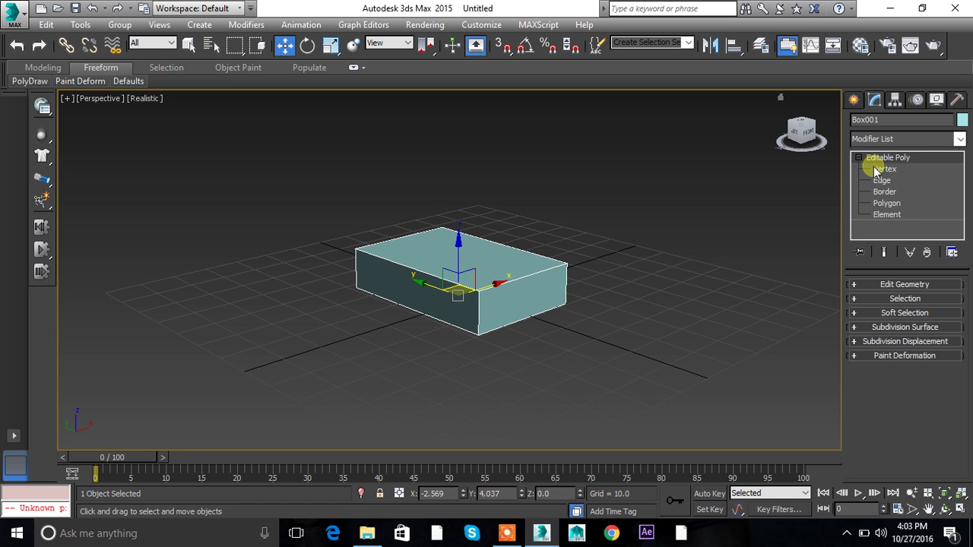
click(882, 169)
click(882, 180)
click(883, 192)
click(885, 203)
click(886, 214)
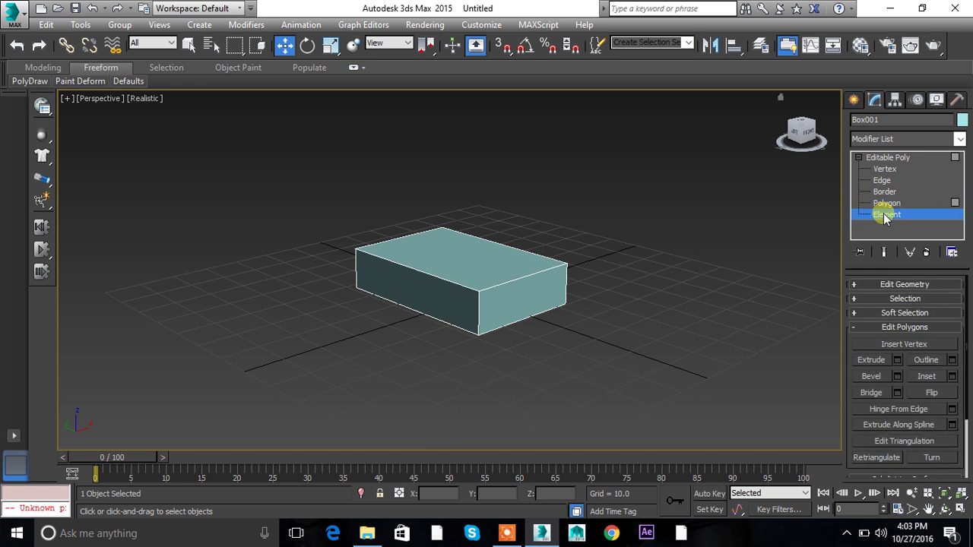
alt+middle_drag(699, 276, 639, 296)
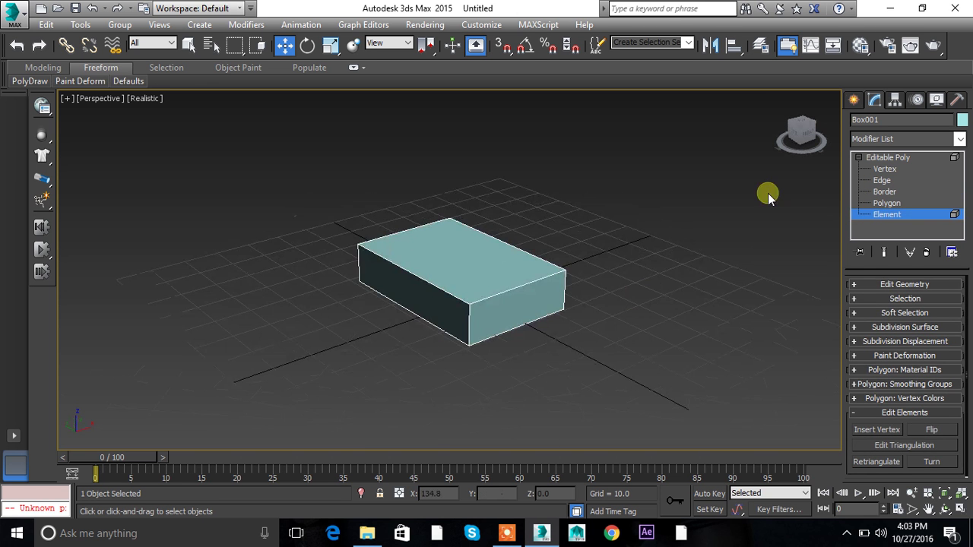
Switch to Vertex level and select the four vertices of one short end face of the box.
click(884, 169)
alt+middle_drag(755, 208, 581, 274)
click(534, 273)
alt+middle_drag(615, 341, 623, 246)
alt+middle_drag(689, 253, 595, 240)
drag(643, 281, 642, 282)
alt+middle_drag(642, 281, 688, 391)
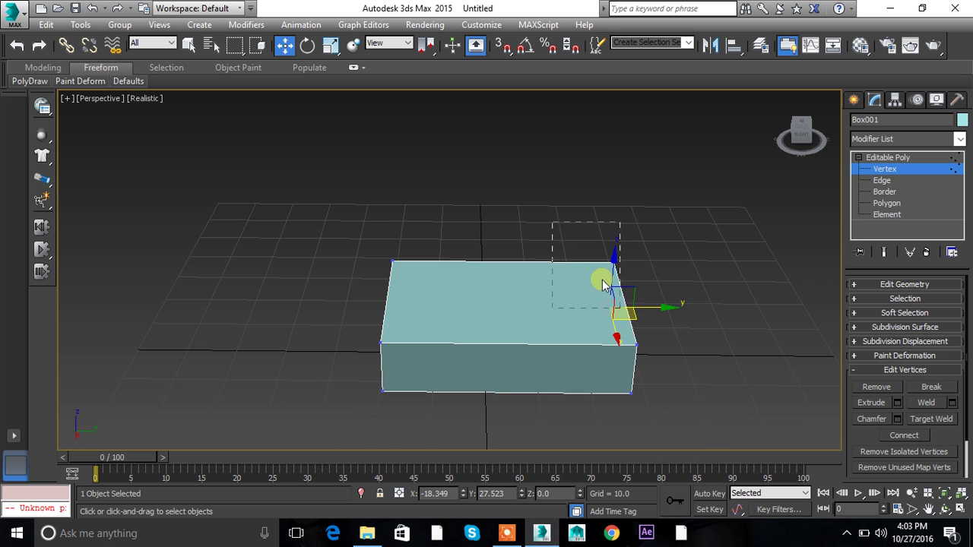
drag(682, 418, 682, 418)
alt+middle_drag(682, 418, 584, 303)
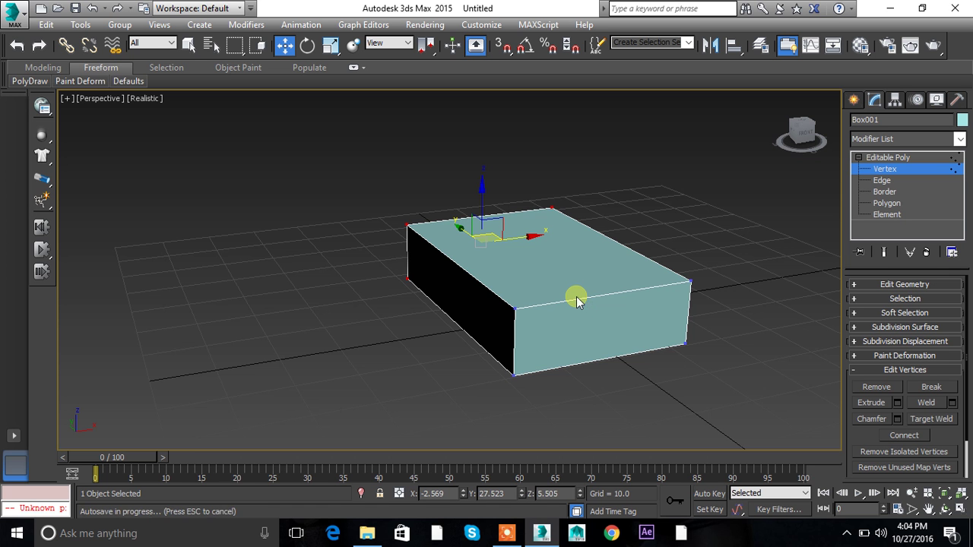
alt+middle_drag(574, 300, 764, 319)
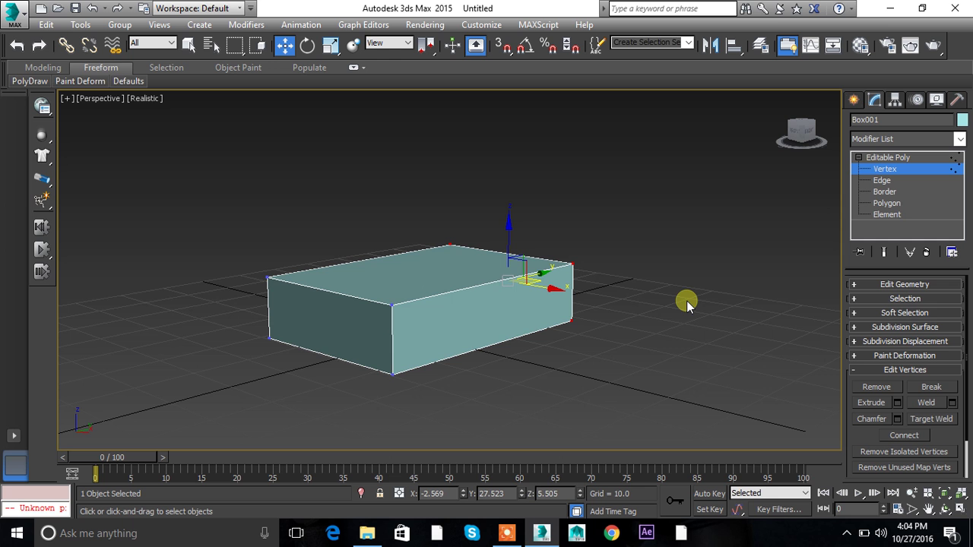
alt+middle_drag(687, 300, 692, 348)
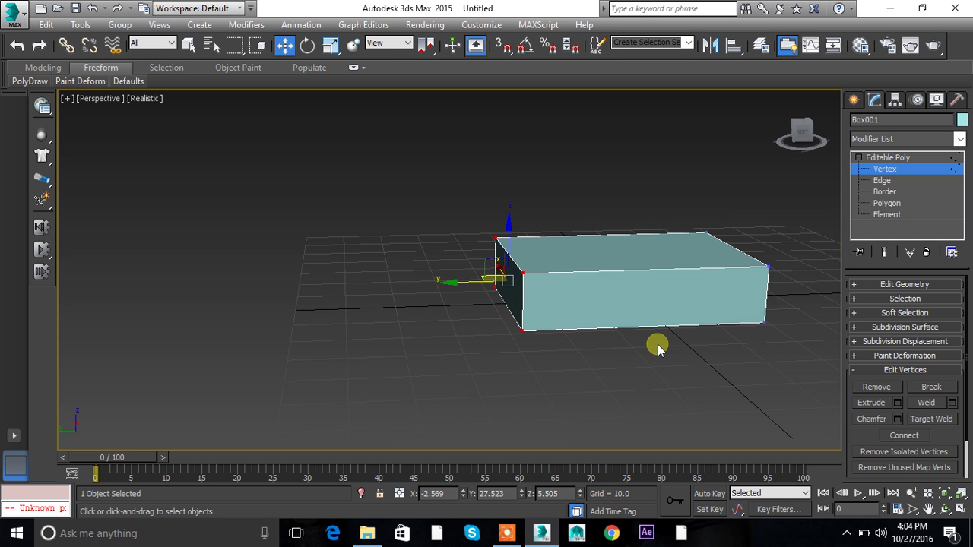
alt+middle_drag(622, 347, 411, 295)
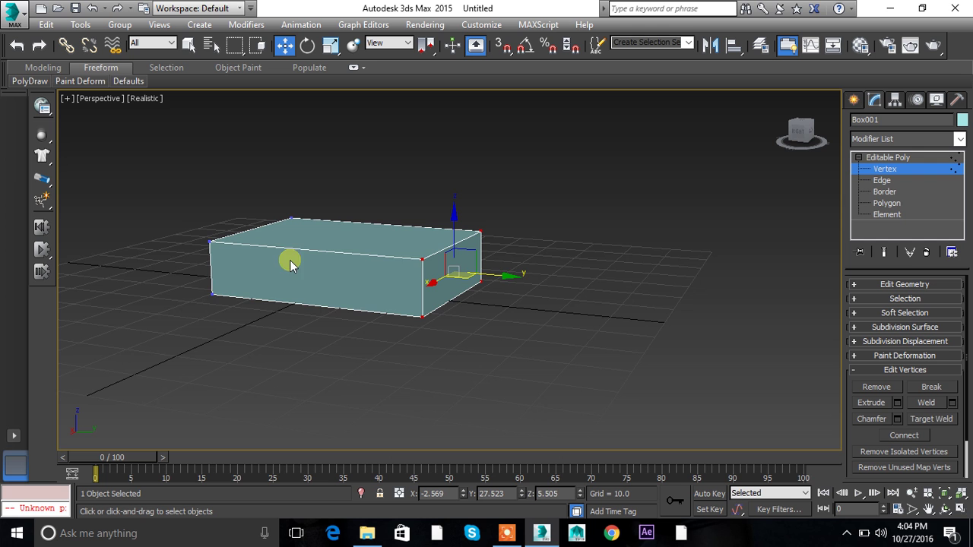
alt+middle_drag(409, 211, 407, 177)
Practise region-selecting the vertices of an end face and a long side face, and clear the selection.
drag(513, 357, 424, 210)
drag(501, 298, 549, 373)
scroll(502, 373, down, 3)
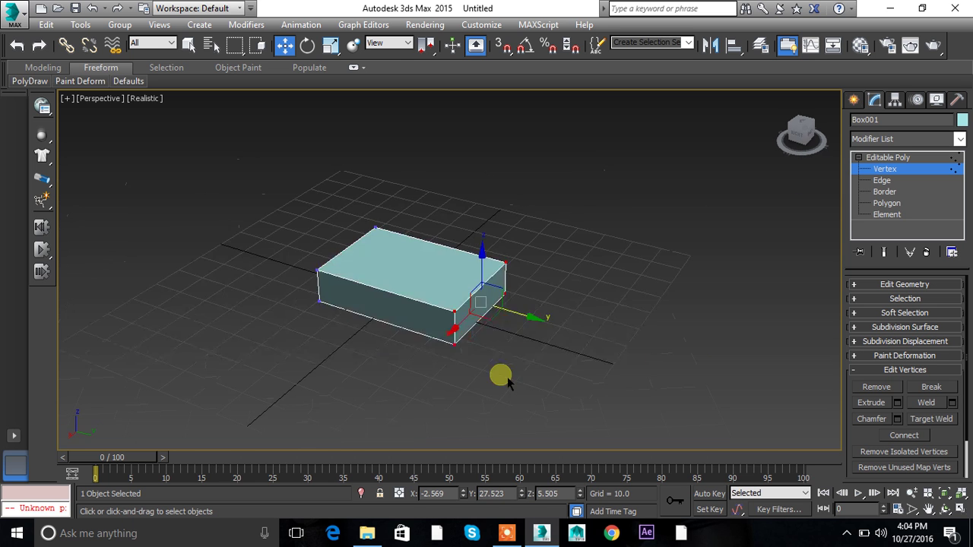
alt+middle_drag(502, 374, 439, 230)
click(536, 288)
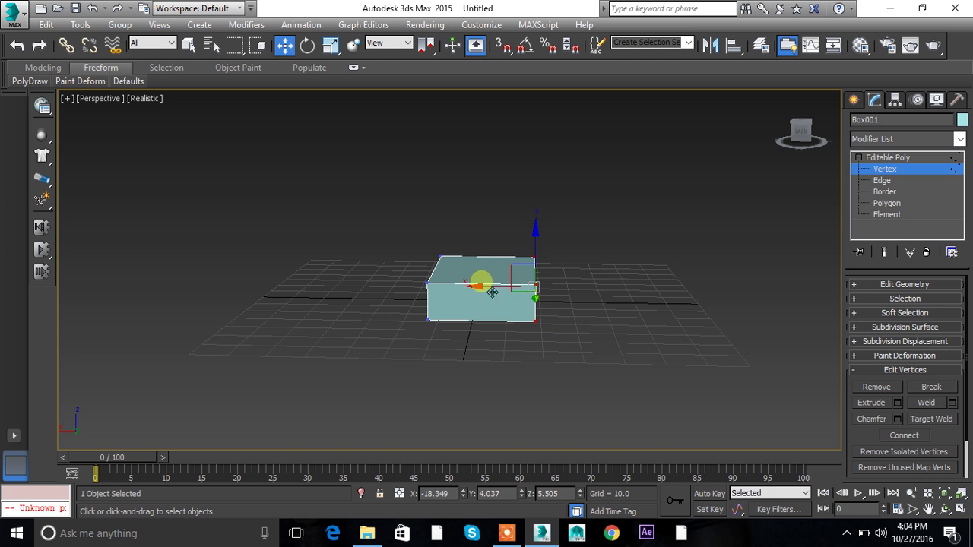
drag(493, 296, 452, 376)
alt+middle_drag(451, 376, 568, 409)
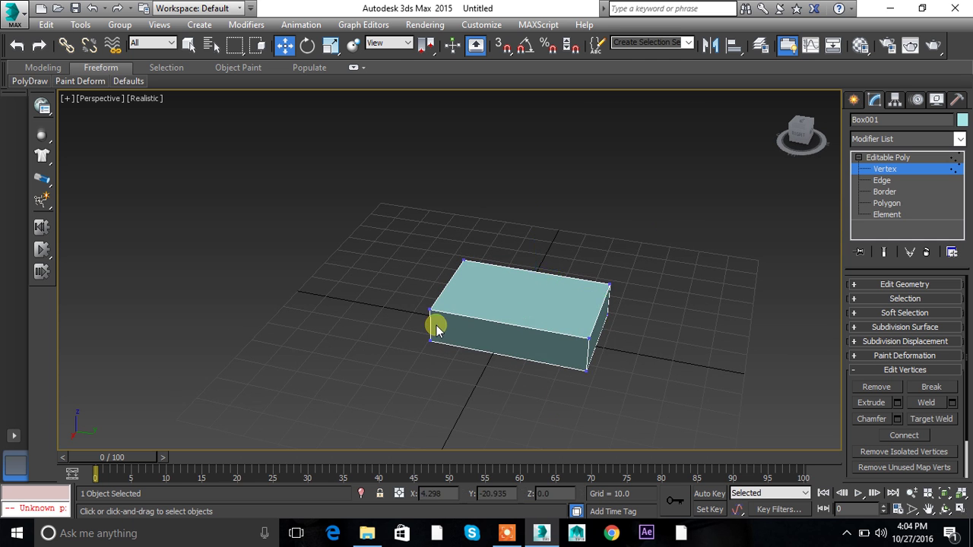
Raise one top corner vertex to about Z 19.9 and move it inward over the box along X and Y.
scroll(436, 326, up, 4)
drag(387, 279, 460, 335)
drag(431, 274, 558, 298)
alt+middle_drag(558, 298, 646, 307)
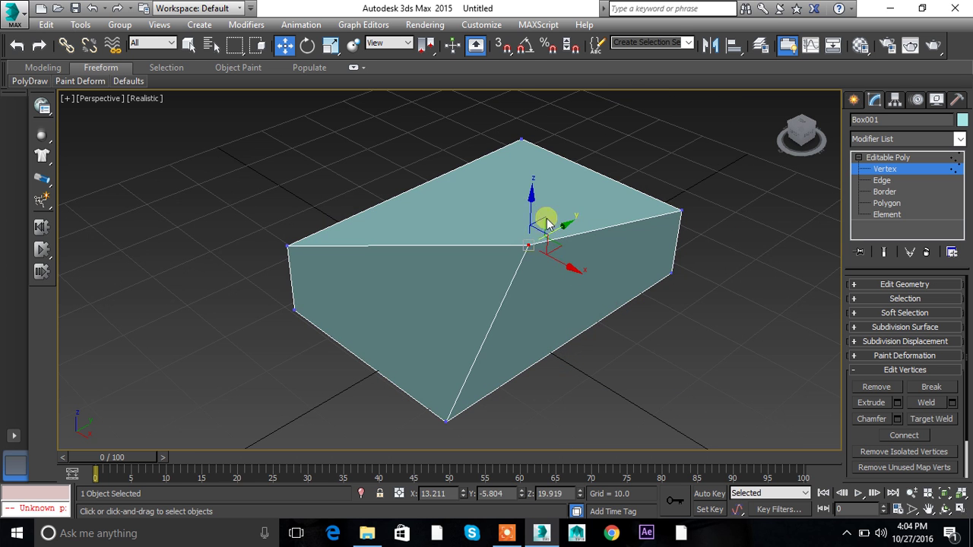
drag(576, 274, 491, 235)
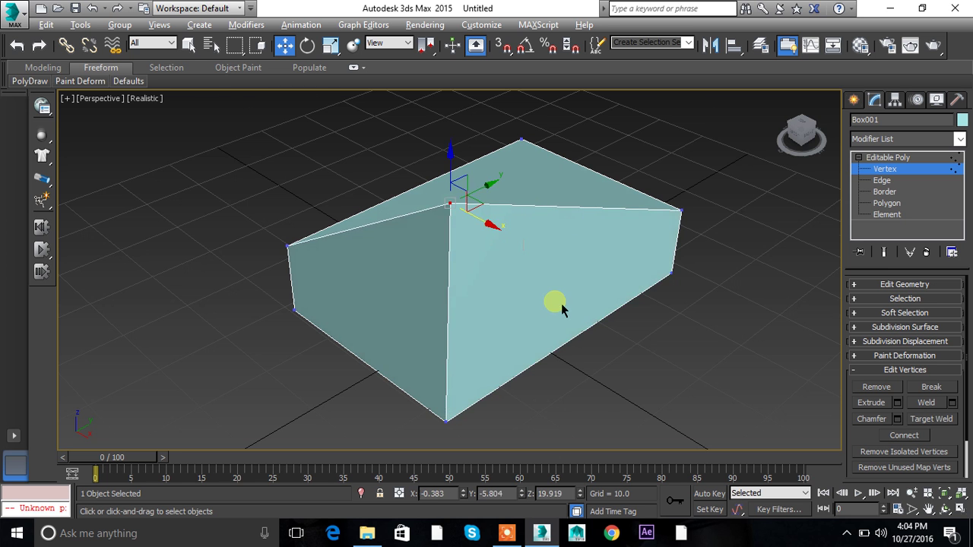
alt+middle_drag(560, 304, 641, 318)
drag(460, 171, 491, 266)
alt+middle_drag(449, 283, 425, 278)
Undo all the moves of the top corner vertex.
key(ctrl+z)
key(ctrl+z)
key(ctrl+z)
key(ctrl+z)
key(ctrl+z)
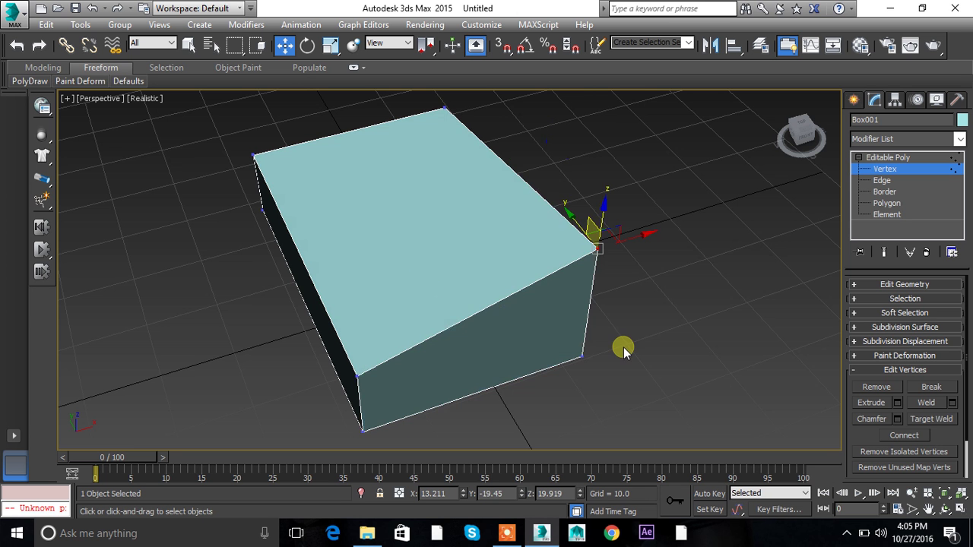
alt+middle_drag(623, 347, 721, 330)
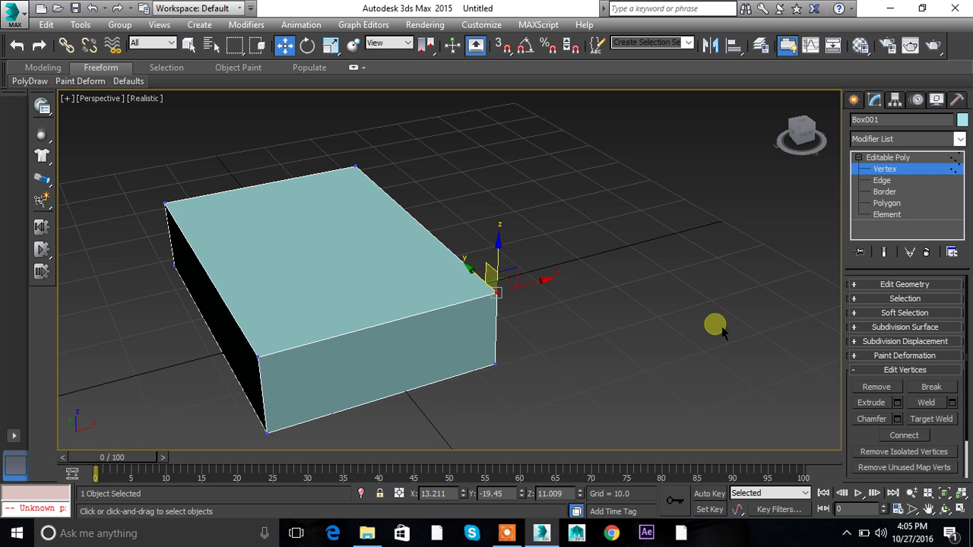
Switch to Edge level and select the bottom edge along one long side of the box.
click(869, 184)
click(426, 311)
alt+middle_drag(457, 315, 427, 310)
click(407, 320)
click(424, 307)
alt+middle_drag(428, 361, 389, 346)
alt+middle_drag(172, 376, 207, 353)
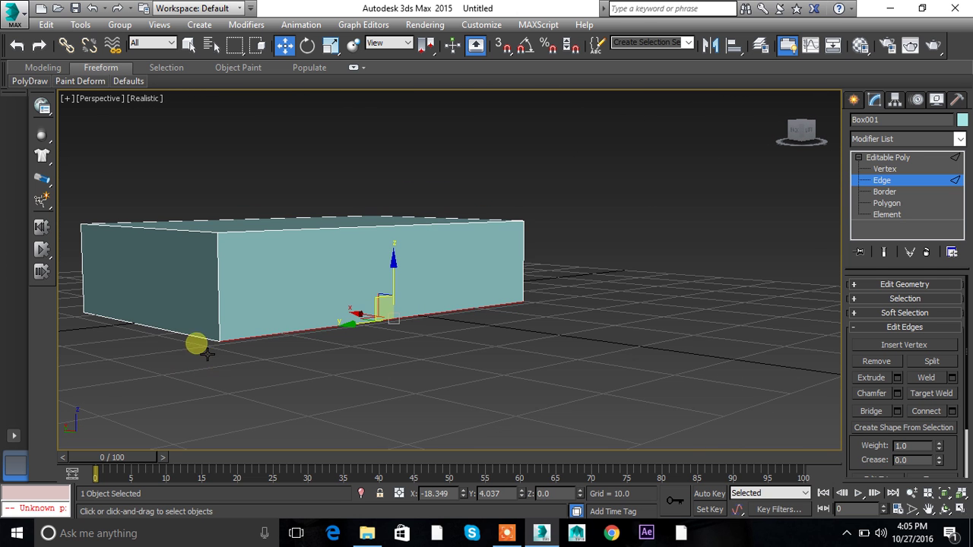
alt+middle_drag(425, 339, 400, 378)
Raise the top edge of one short end and slide it inward to about Y 20.6.
click(239, 347)
middle_drag(239, 346, 380, 180)
drag(363, 182, 410, 211)
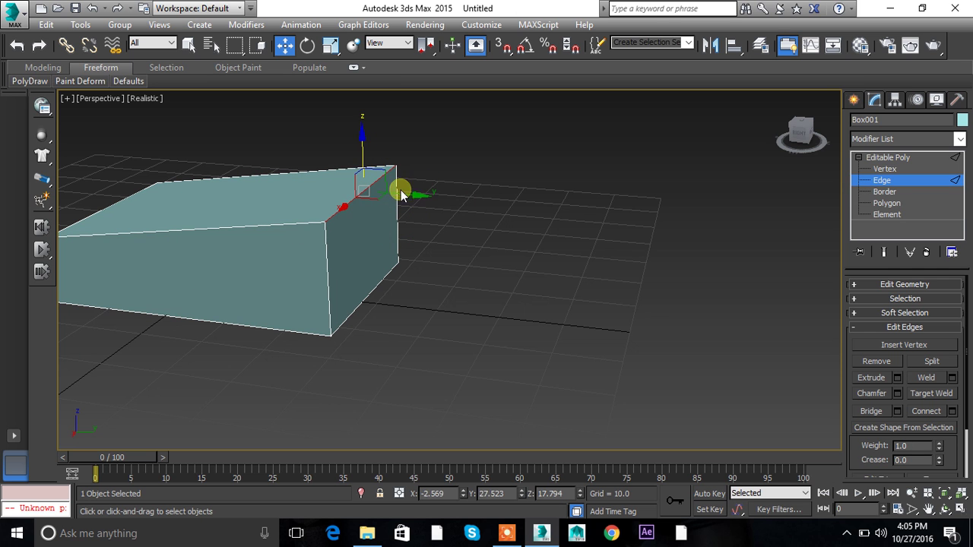
drag(414, 197, 374, 200)
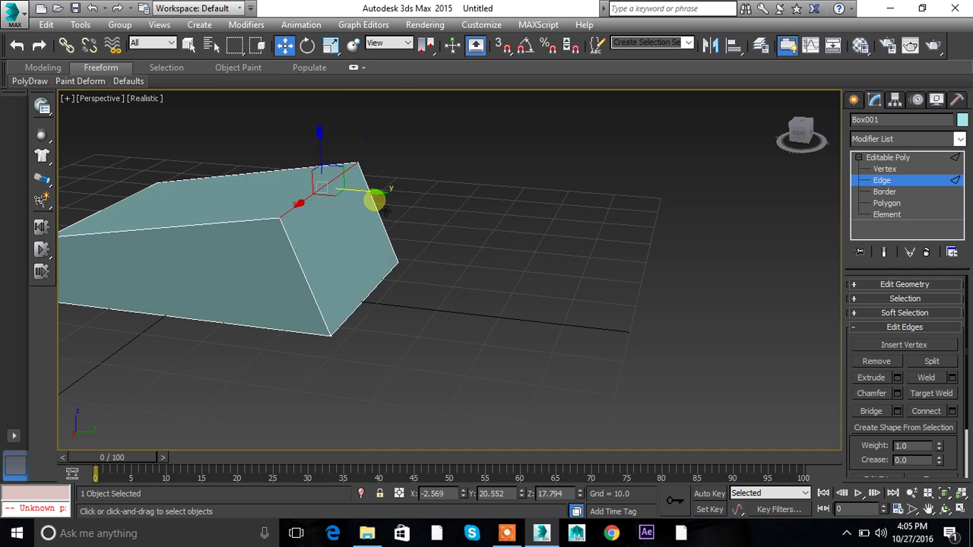
drag(321, 152, 321, 148)
alt+middle_drag(322, 148, 374, 244)
Lower the top edge of the opposite short end to about Z 2.4 to form a wedge.
click(200, 298)
drag(180, 251, 167, 276)
alt+middle_drag(168, 276, 211, 363)
alt+middle_drag(388, 308, 620, 272)
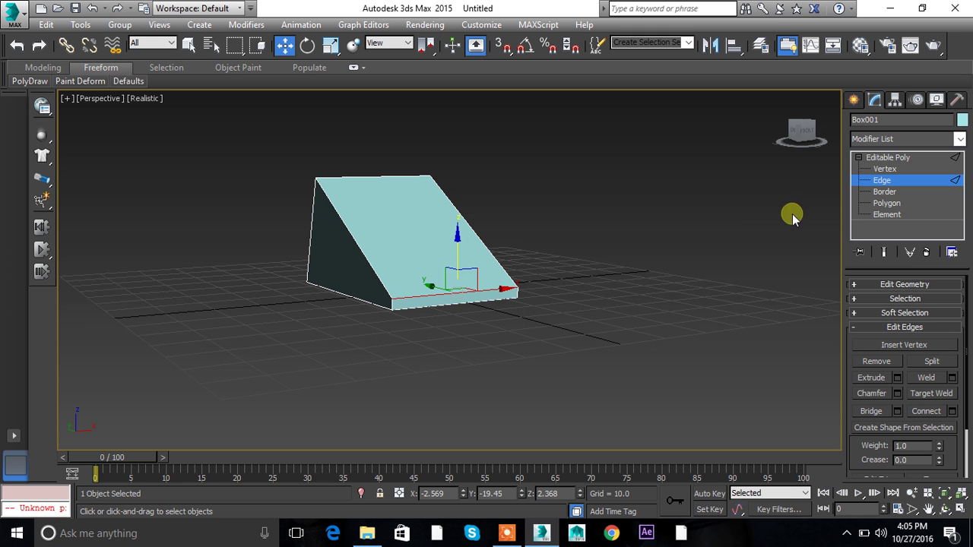
Switch to Border level and examine the closed wedge from several sides.
click(886, 191)
alt+middle_drag(430, 276, 536, 276)
alt+middle_drag(317, 330, 572, 327)
alt+middle_drag(385, 279, 557, 261)
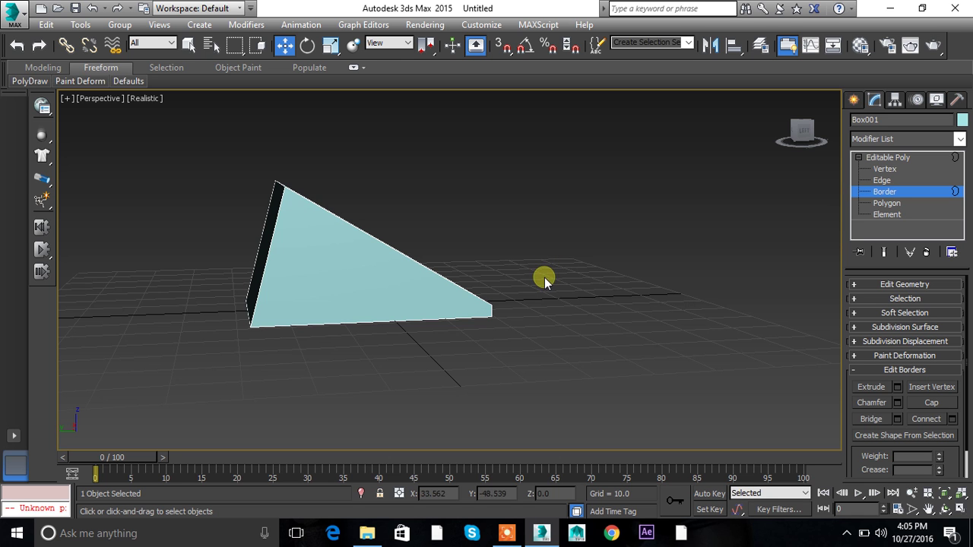
Switch to Polygon level and select individual faces of the wedge one at a time, including the sloped top face.
click(886, 203)
click(346, 306)
alt+middle_drag(352, 311, 281, 289)
middle_drag(430, 285, 525, 238)
alt+middle_drag(348, 243, 669, 266)
click(378, 265)
click(429, 214)
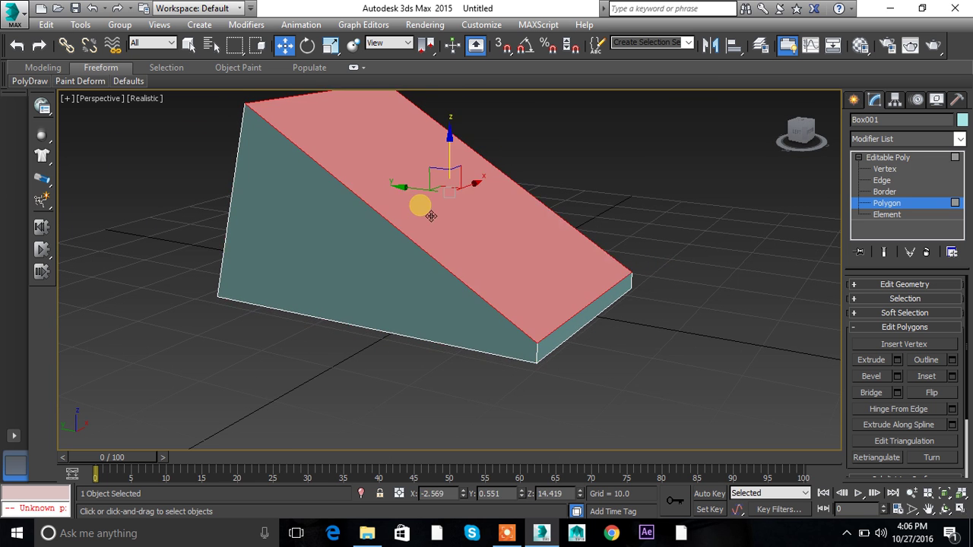
alt+middle_drag(587, 275, 523, 255)
click(544, 301)
alt+middle_drag(627, 293, 521, 306)
Delete the large triangular side face of the wedge to open up its interior.
click(669, 279)
middle_drag(669, 279, 386, 345)
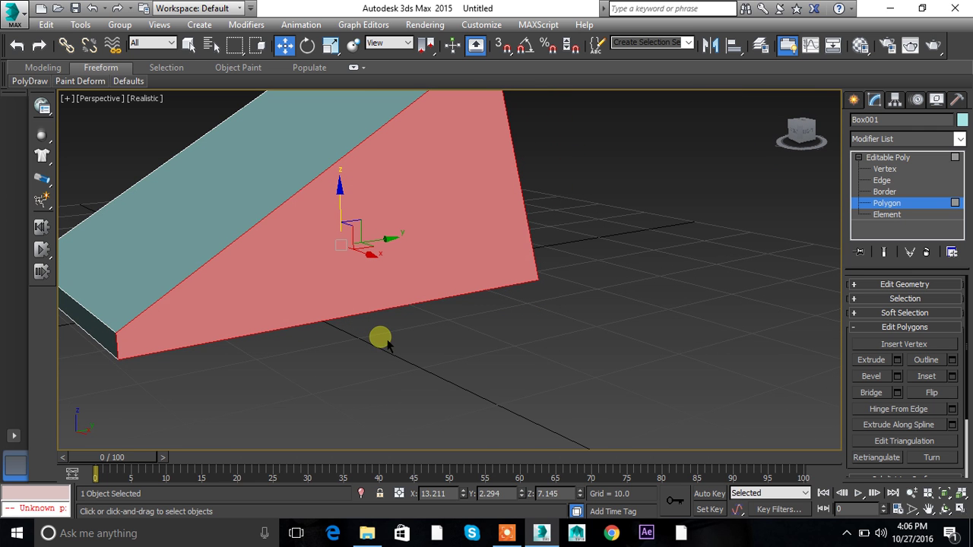
key(Delete)
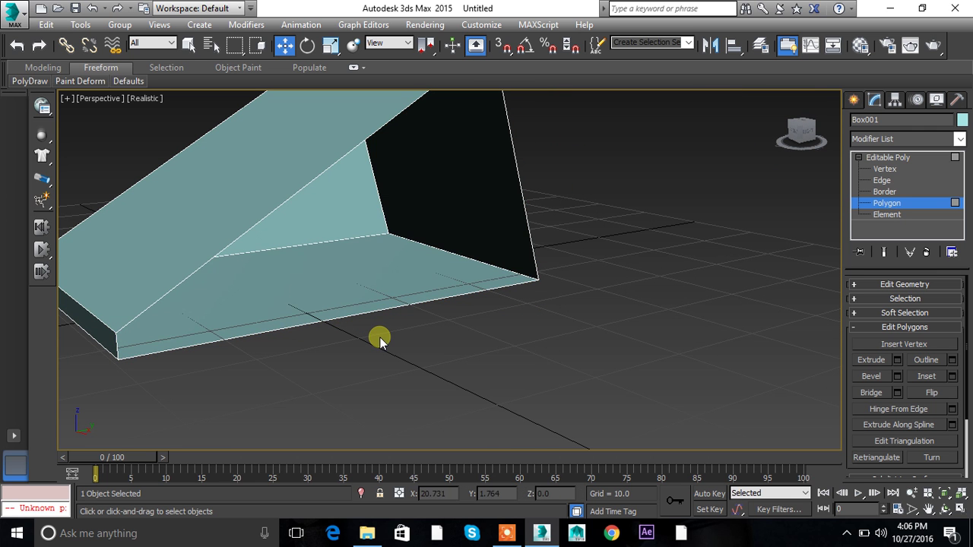
scroll(379, 339, down, 4)
alt+middle_drag(373, 159, 463, 256)
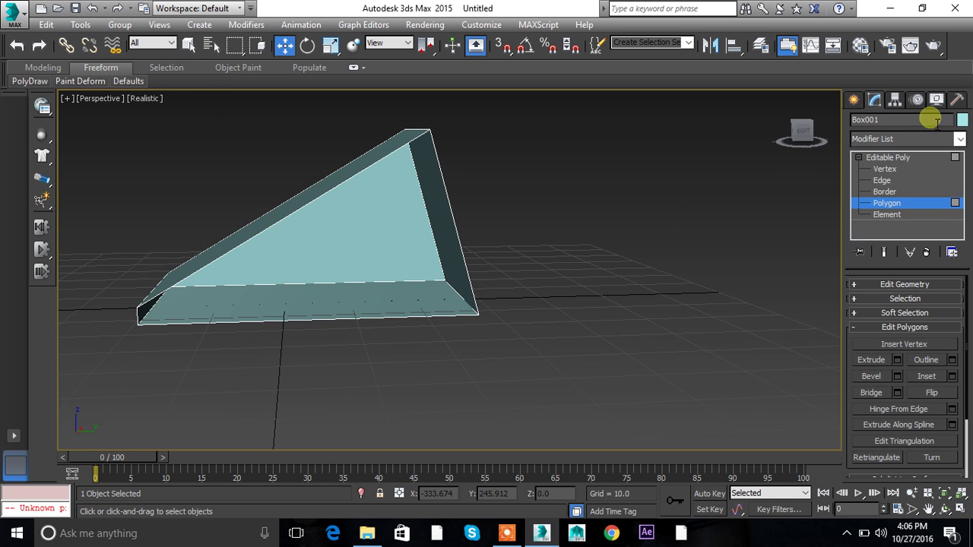
Select the open border around the removed side face at Border level.
click(886, 191)
drag(265, 173, 435, 417)
alt+middle_drag(363, 350, 193, 174)
alt+middle_drag(504, 327, 409, 215)
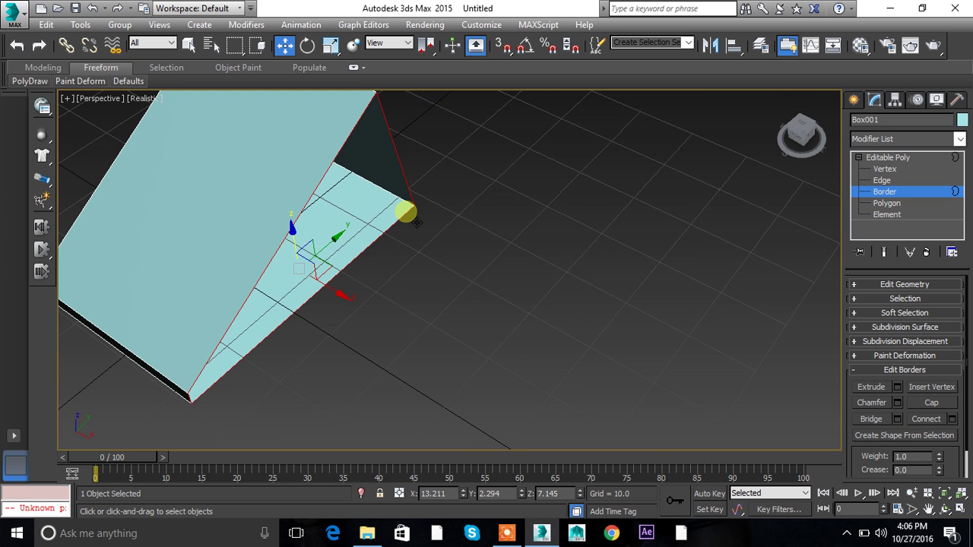
Examine the selected open border around the wedge's removed side face from several angles.
alt+middle_drag(406, 322, 316, 294)
alt+middle_drag(410, 343, 510, 366)
drag(386, 226, 426, 202)
alt+middle_drag(418, 318, 628, 396)
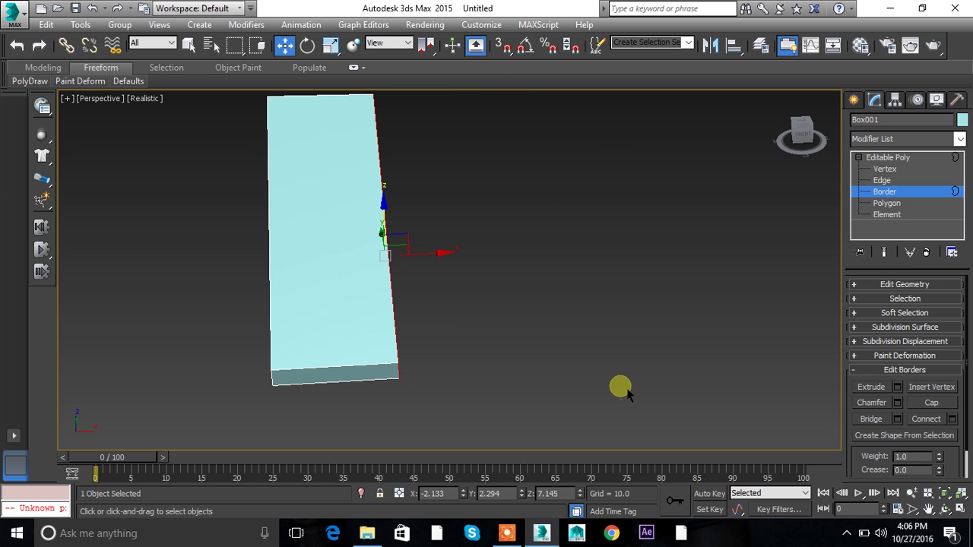
right_click(390, 253)
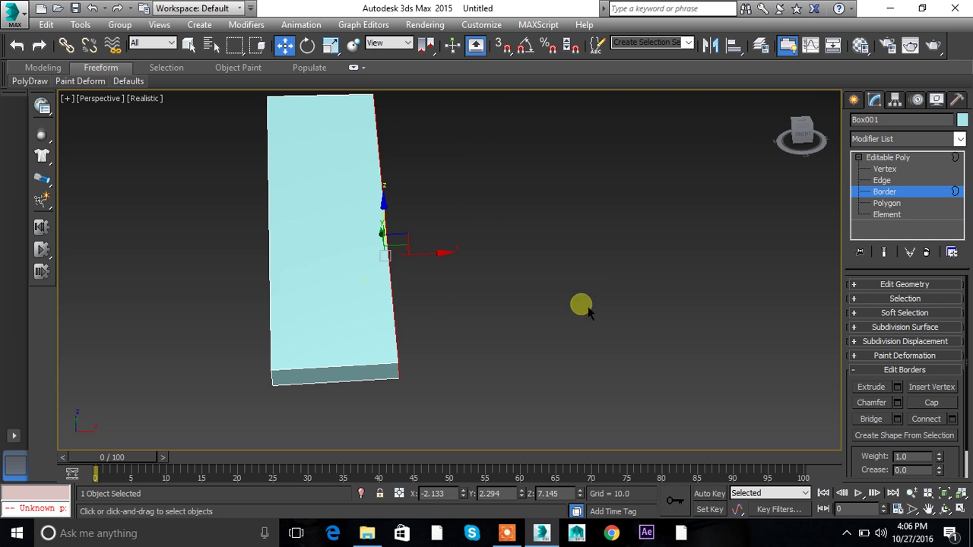
alt+middle_drag(619, 333, 583, 330)
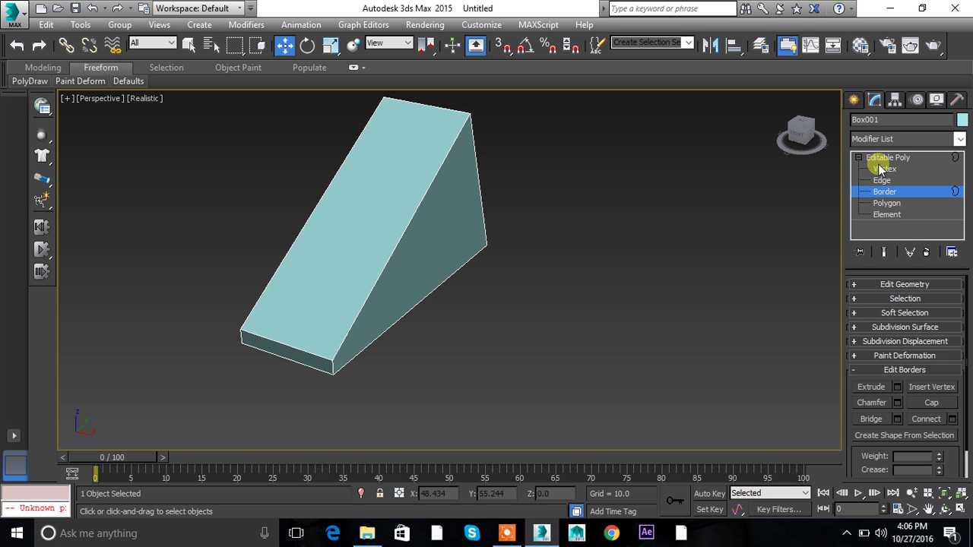
Switch to Element level and select the entire wedge as one element.
click(887, 215)
alt+middle_drag(630, 314, 572, 302)
drag(352, 135, 510, 321)
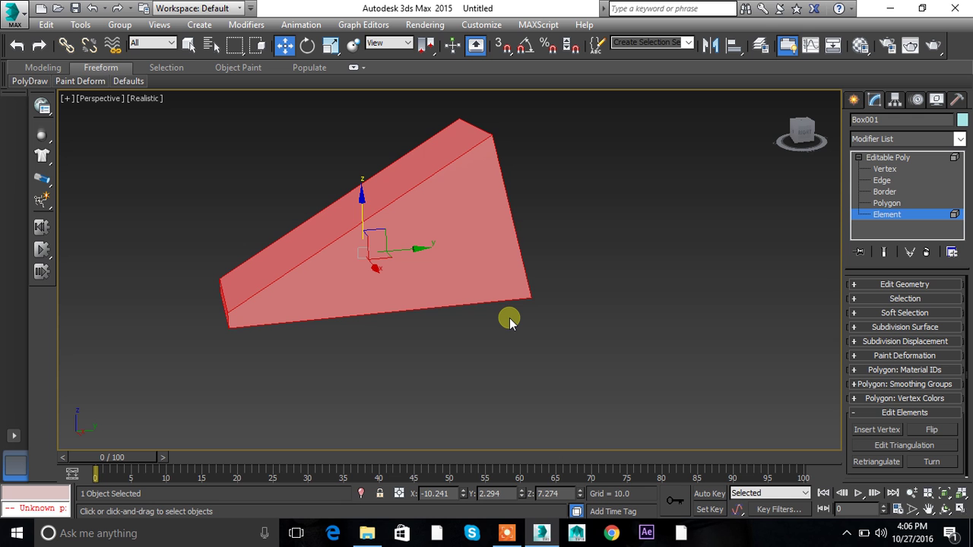
alt+middle_drag(510, 321, 571, 336)
Return to the object level of the Editable Poly and delete the whole wedge.
click(874, 215)
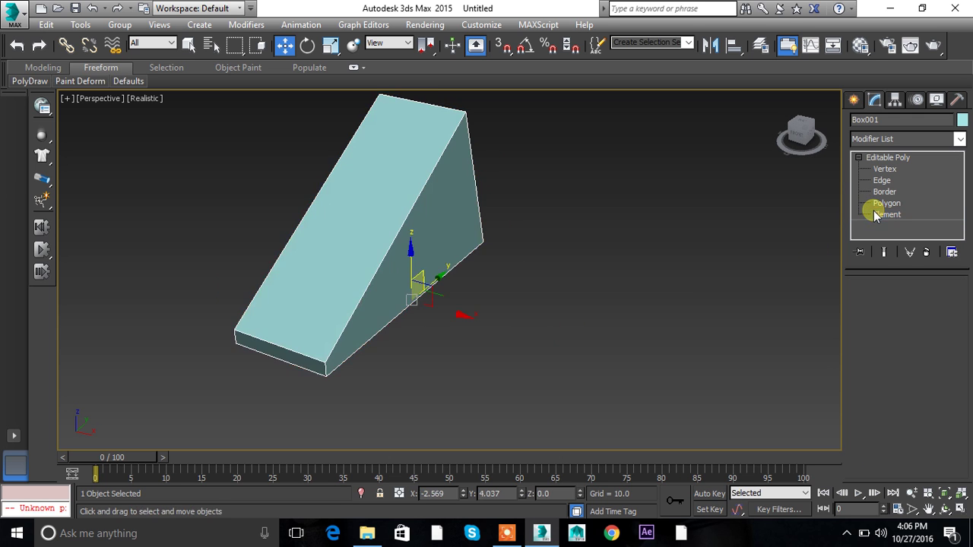
click(885, 203)
click(888, 157)
drag(600, 175, 406, 342)
key(Delete)
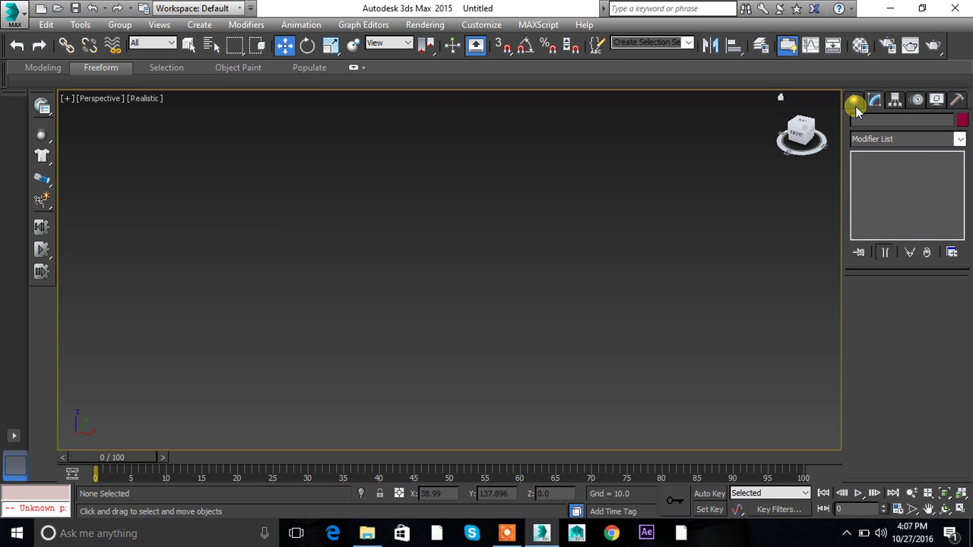
Create a long flat box about 14.4 in length, 87.9 in width and 6.6 in height.
click(855, 101)
click(874, 190)
drag(341, 218, 763, 359)
click(759, 333)
key(w)
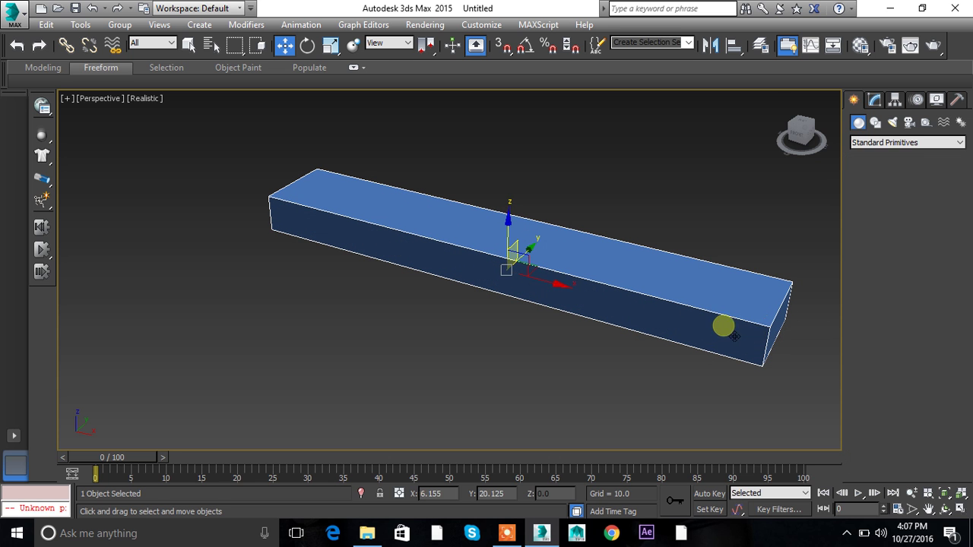
Set the new box's length, width and height segments to 2 each.
click(867, 102)
click(874, 100)
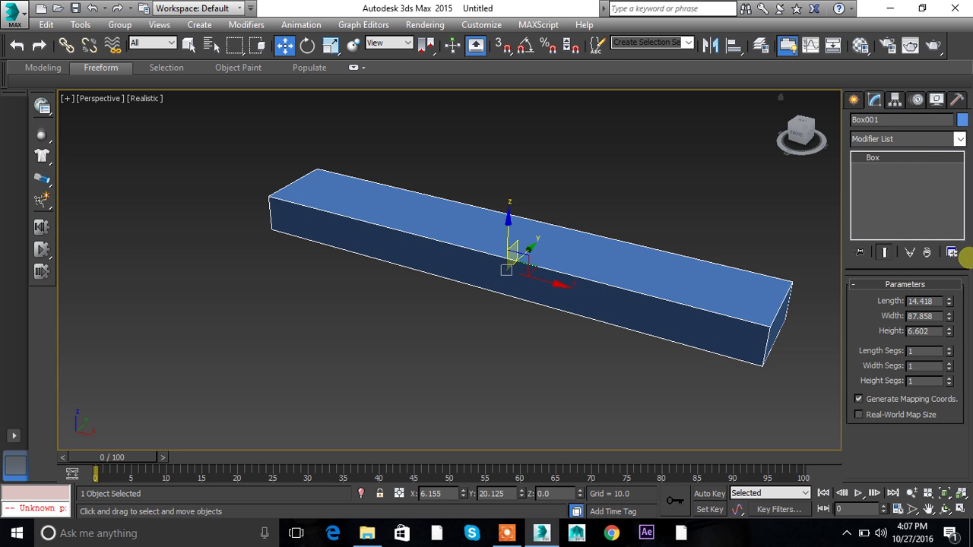
click(949, 351)
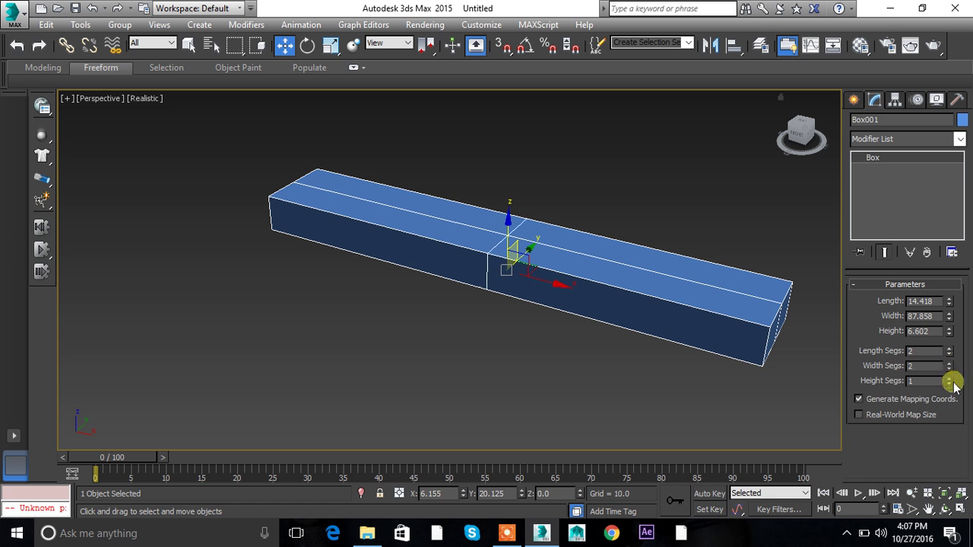
click(949, 380)
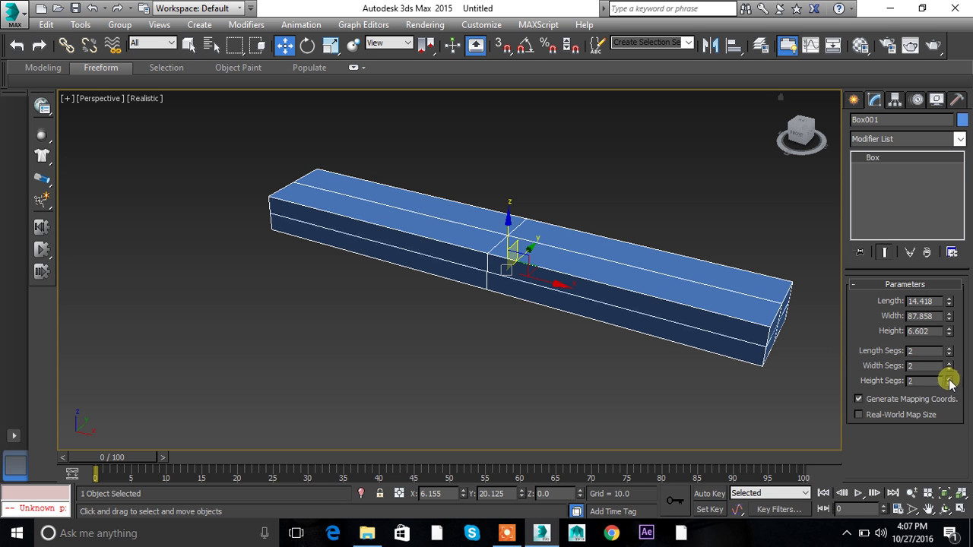
Convert the segmented box to an Editable Poly.
right_click(857, 164)
click(890, 282)
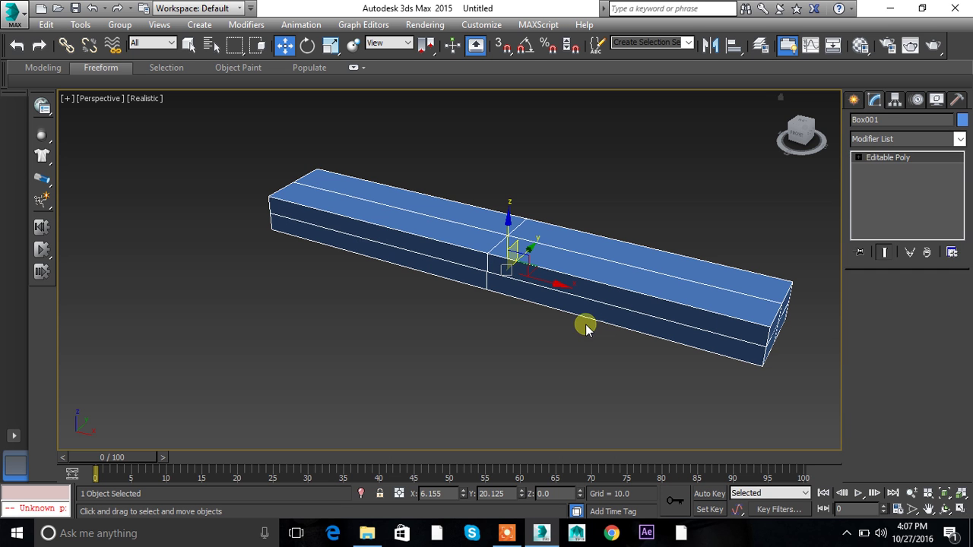
middle_drag(617, 305, 600, 276)
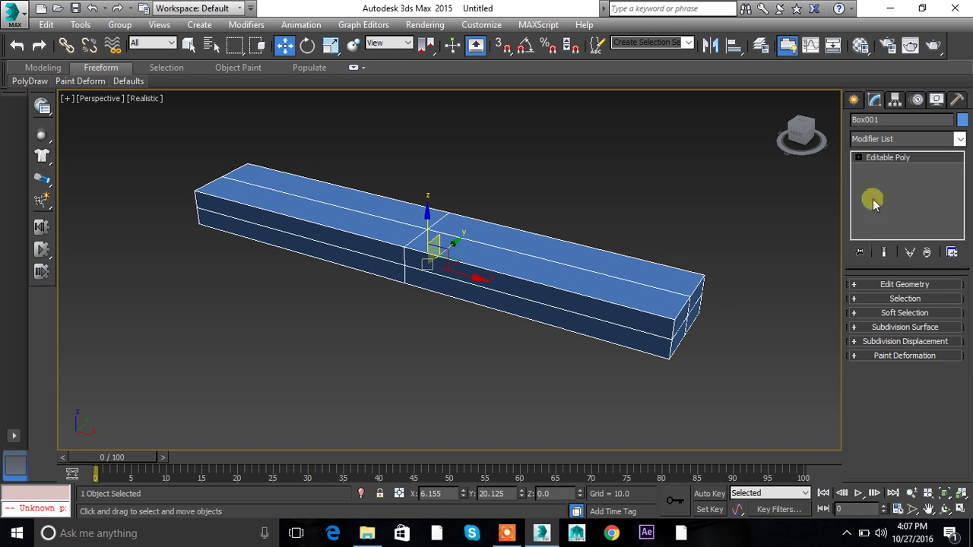
Cycle twice through the box's Vertex, Edge, Border, Polygon and Element sub-object levels.
click(857, 157)
click(882, 169)
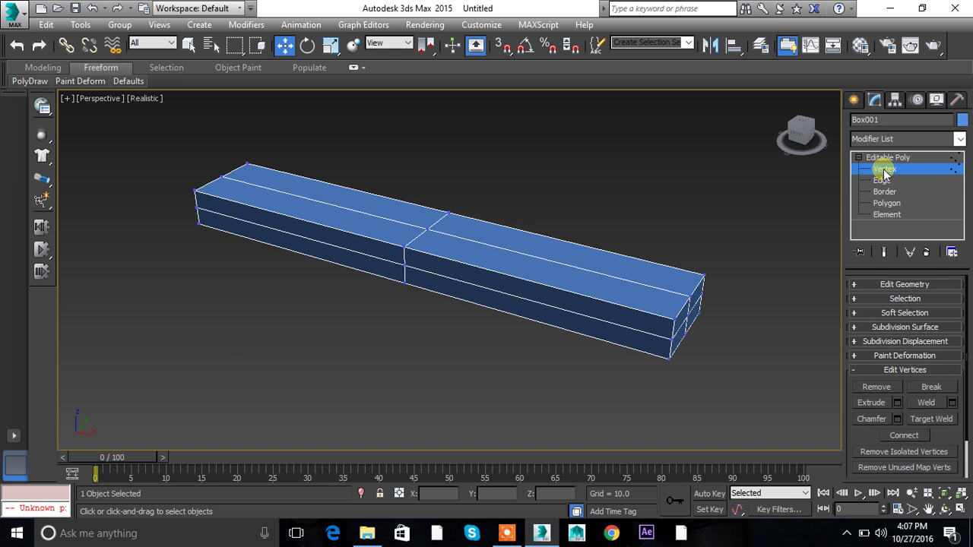
click(885, 181)
click(886, 191)
click(886, 203)
click(888, 214)
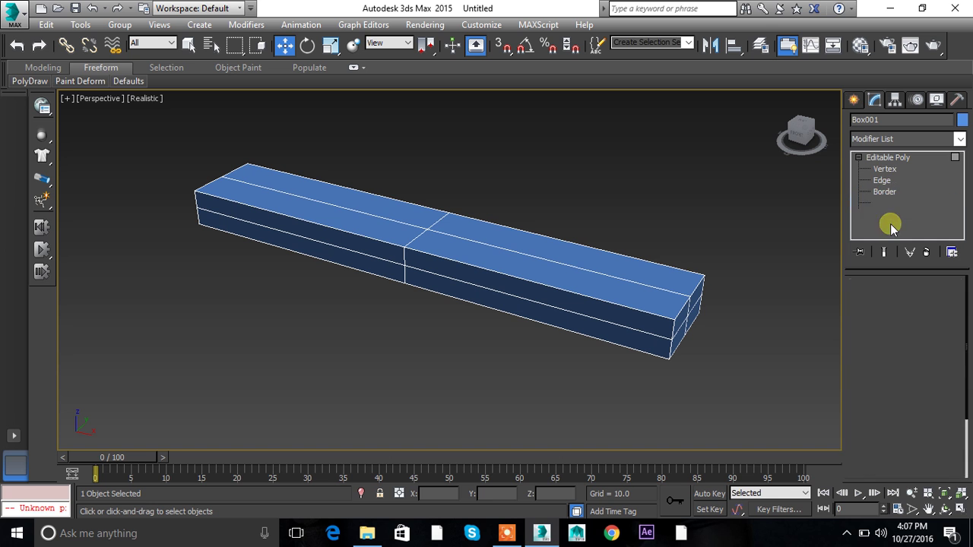
click(886, 169)
key(2)
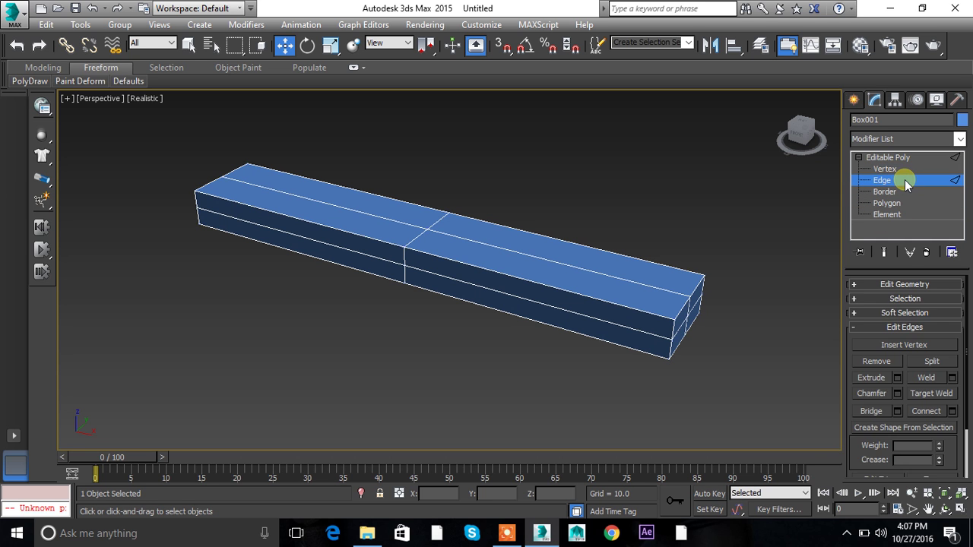
key(3)
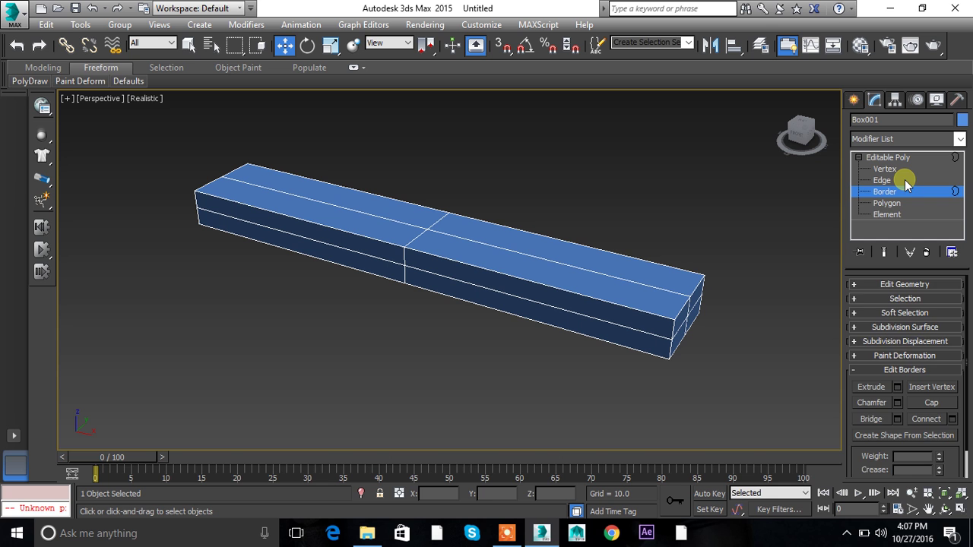
key(4)
key(5)
Switch to Polygon level and select all faces of the box half nearest the viewer.
key(4)
click(597, 295)
alt+middle_drag(550, 205, 669, 282)
right_click(580, 294)
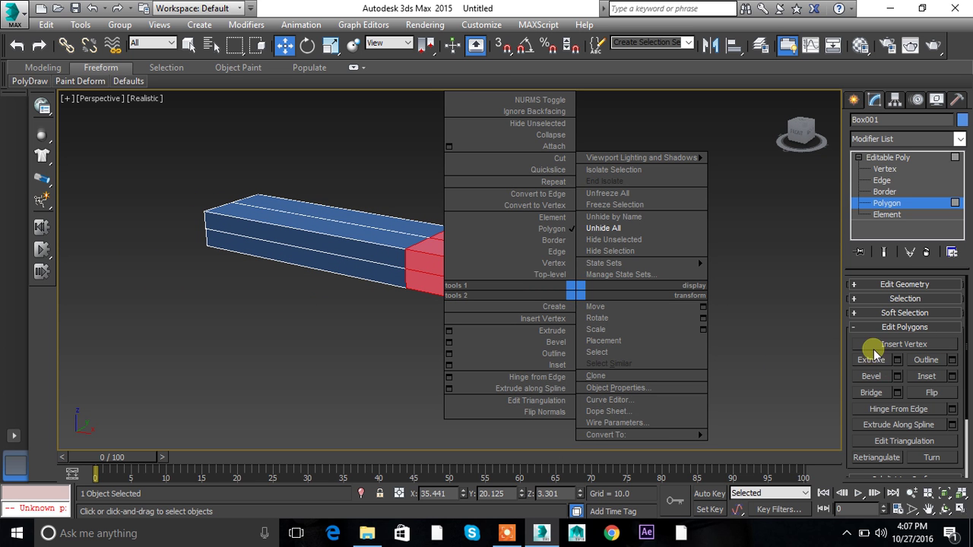
Detach the selected faces as a clone into a separate object, leaving Detach To Element off.
scroll(905, 395, down, 3)
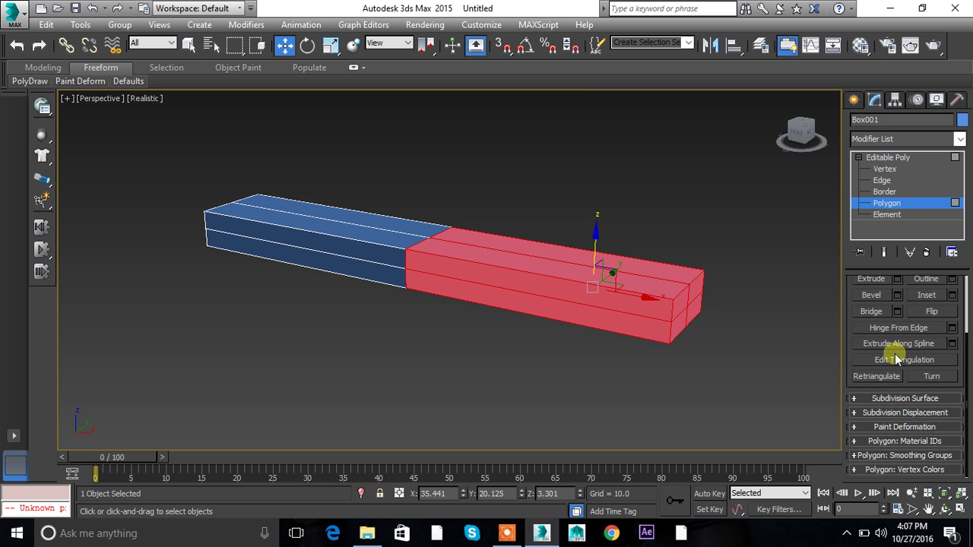
scroll(898, 360, up, 2)
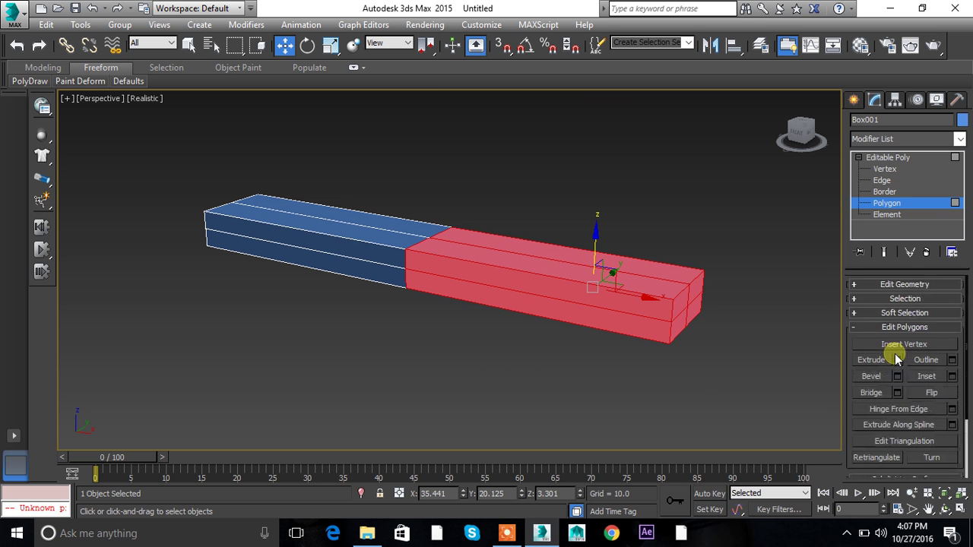
click(862, 284)
click(928, 387)
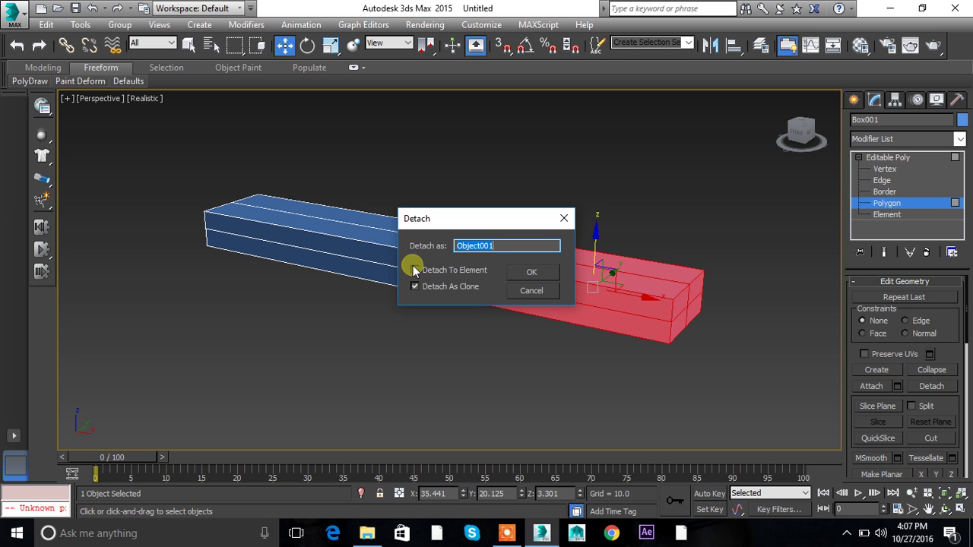
click(415, 270)
click(415, 271)
click(528, 272)
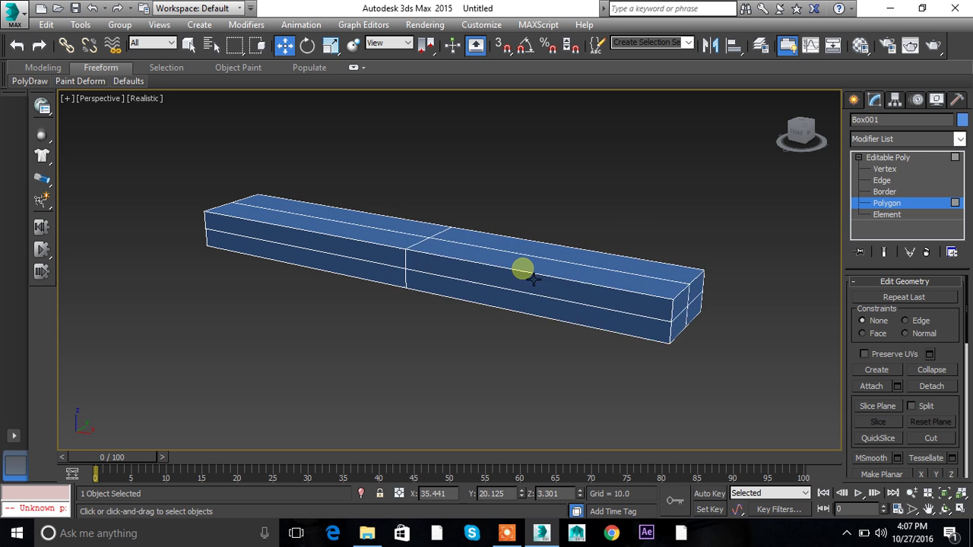
Leave Polygon level and select the original box together with its detached clone, then clear the selection.
click(888, 158)
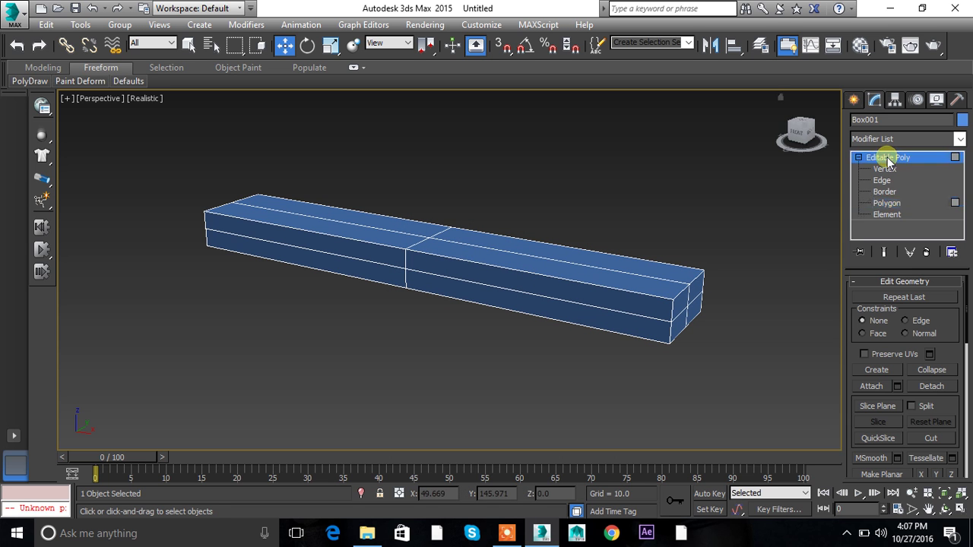
click(702, 174)
drag(428, 169, 463, 404)
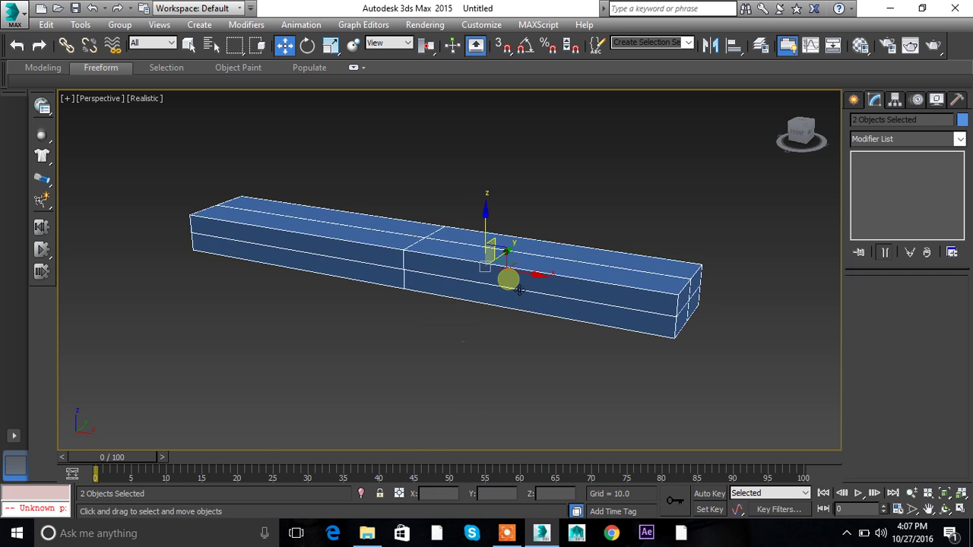
mouse_move(532, 283)
mouse_down()
mouse_move(254, 243)
mouse_move(578, 309)
mouse_move(537, 280)
mouse_up()
click(536, 196)
Move the original box away from the detached clone to about X -18.6 and Y -19.5.
drag(259, 178, 354, 262)
drag(456, 286, 358, 299)
scroll(357, 299, down, 2)
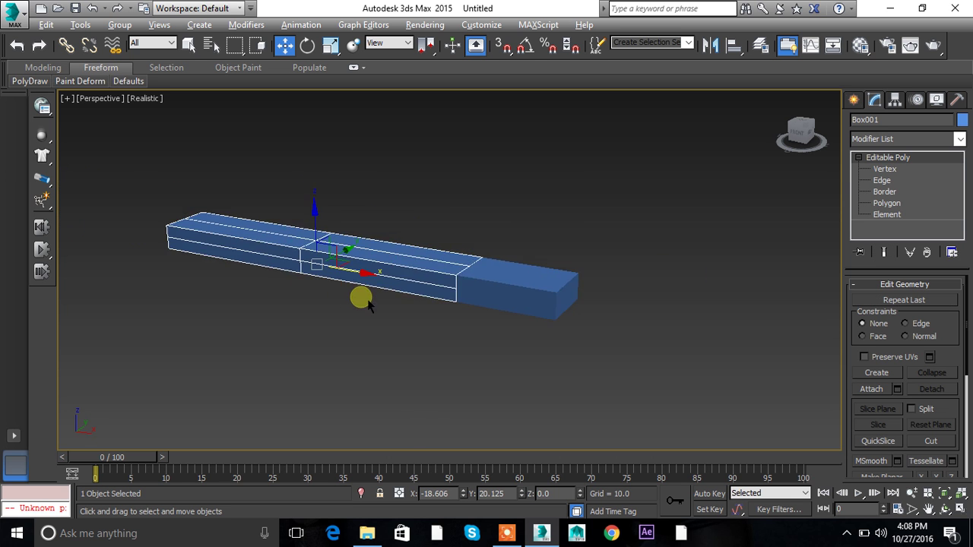
alt+middle_drag(357, 299, 308, 304)
drag(348, 249, 183, 238)
Move the detached clone along Y to about 47.6, away from the original box, and delete it.
alt+middle_drag(359, 232, 463, 239)
click(463, 239)
drag(474, 286, 457, 296)
alt+middle_drag(457, 296, 568, 287)
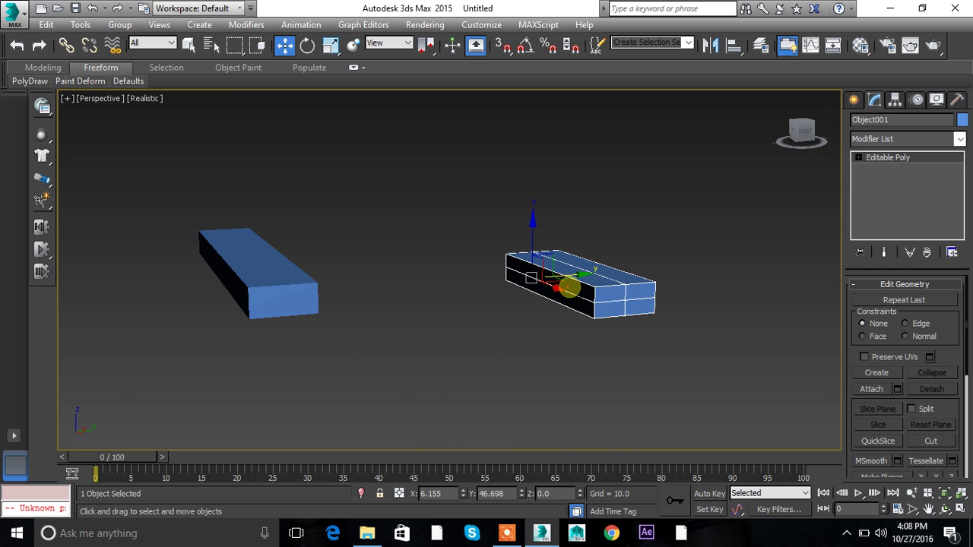
drag(582, 277, 582, 309)
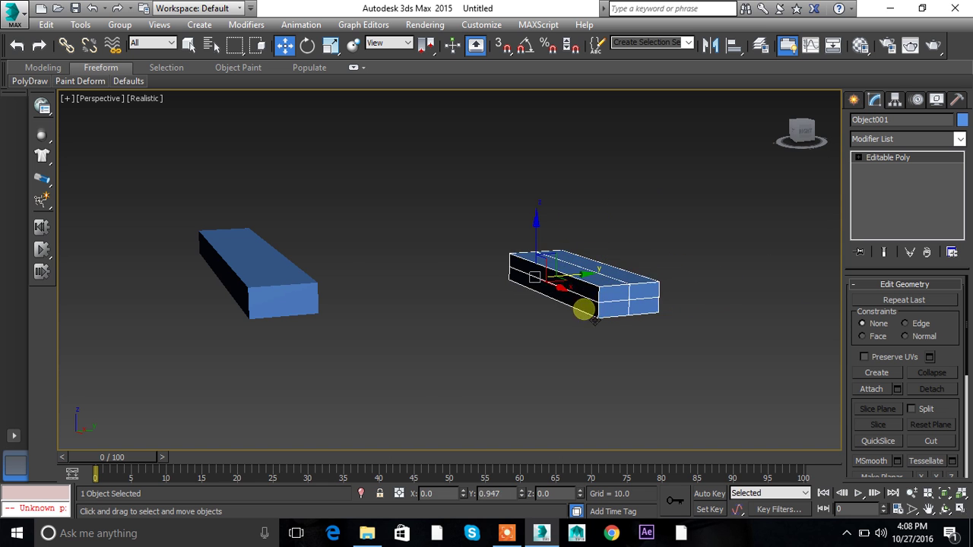
alt+middle_drag(470, 355, 508, 373)
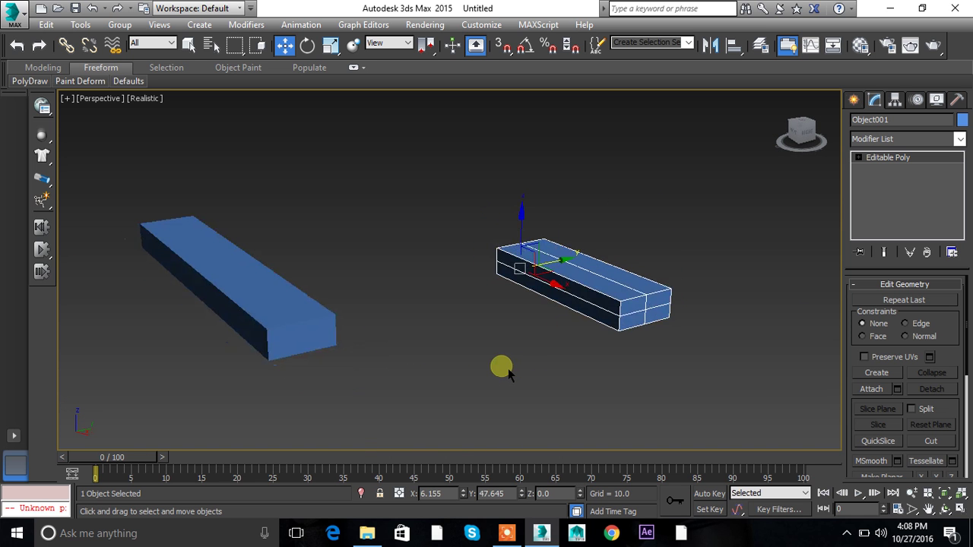
key(Delete)
Select the remaining box and, at Polygon level, select all faces of one half.
click(252, 291)
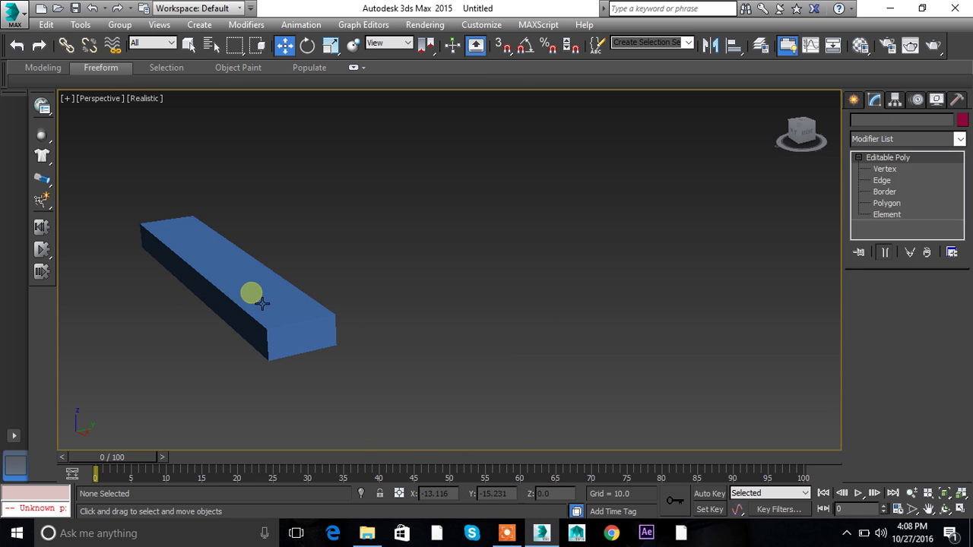
key(4)
alt+middle_drag(435, 362, 547, 374)
drag(329, 203, 432, 342)
alt+middle_drag(432, 343, 362, 328)
Detach the selected faces with both Detach To Element and Detach As Clone enabled.
click(929, 389)
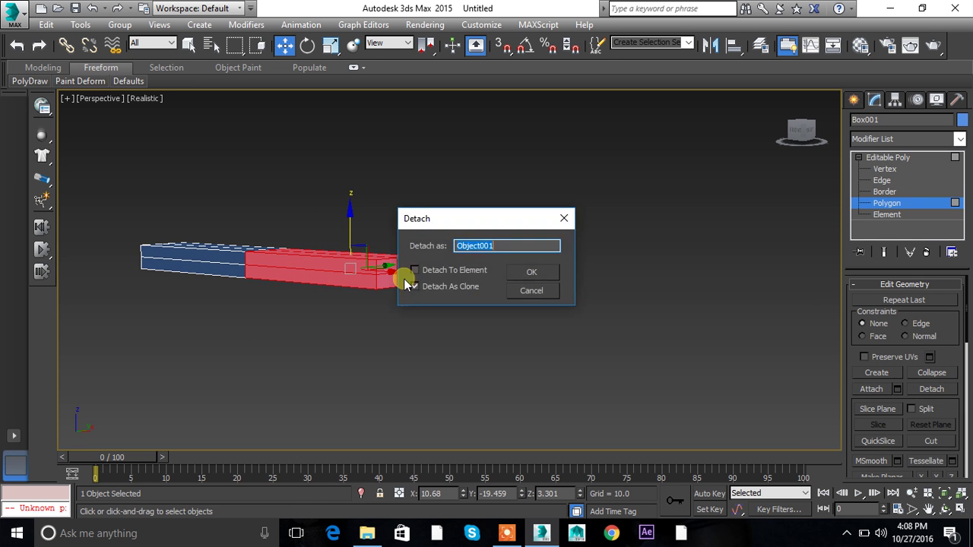
click(415, 272)
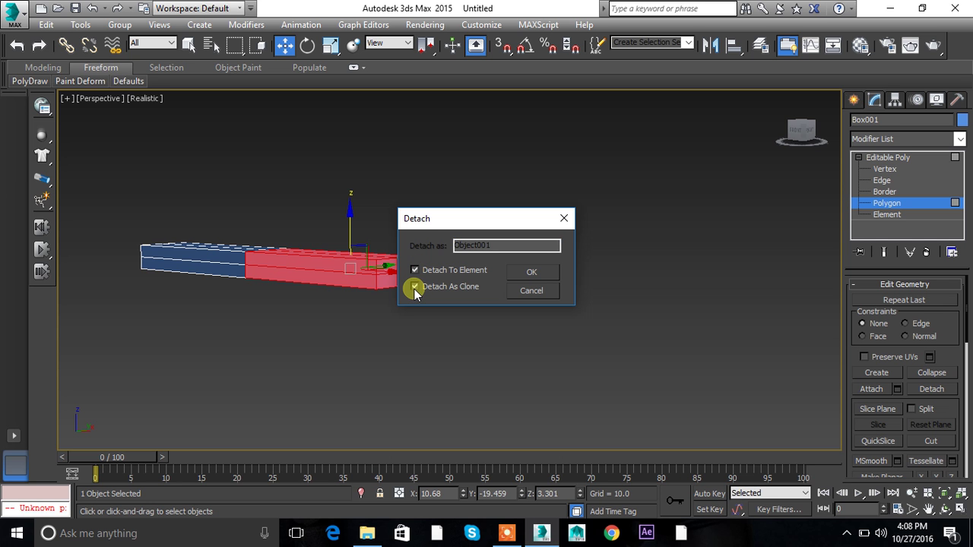
click(543, 272)
middle_drag(543, 271, 570, 340)
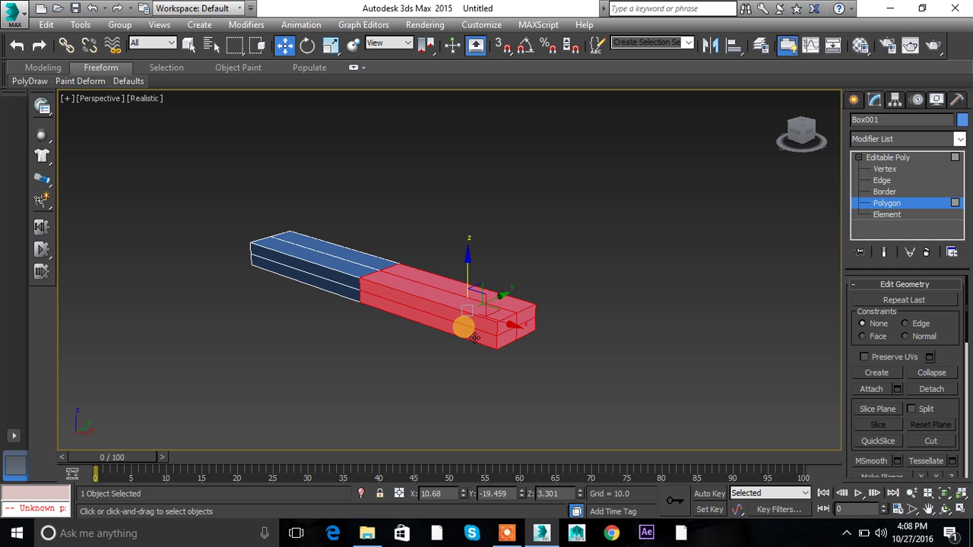
Return to the object level and select the whole box with its cloned element.
click(871, 158)
click(696, 237)
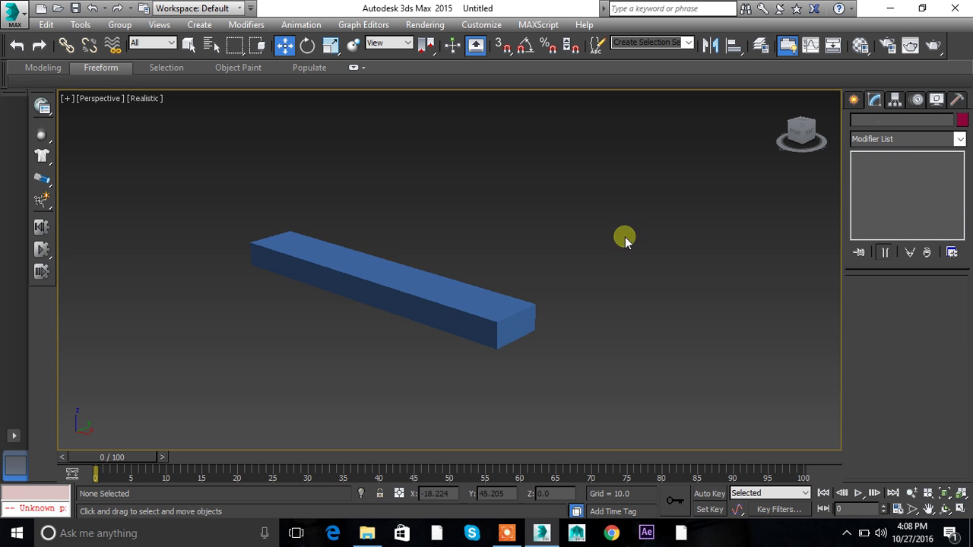
key(ctrl+z)
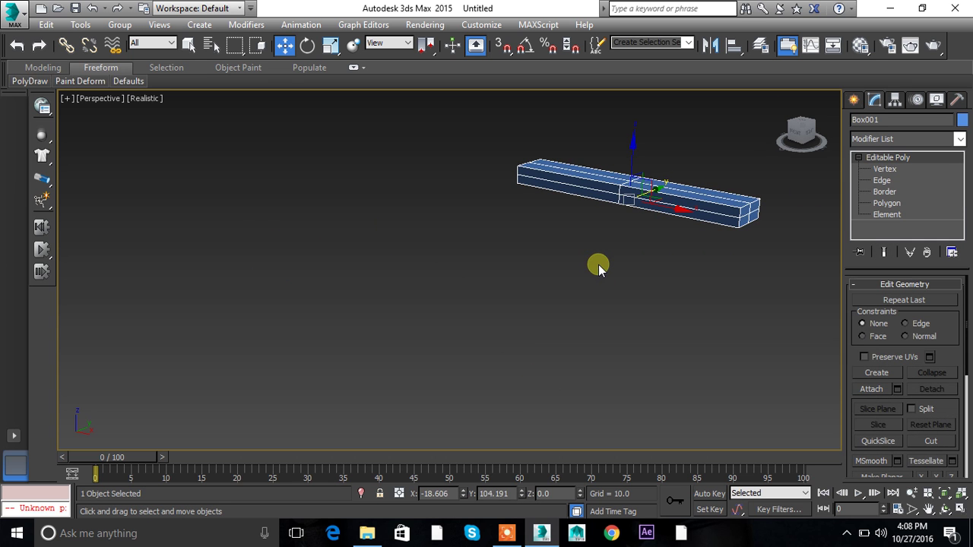
key(ctrl+y)
drag(586, 256, 507, 362)
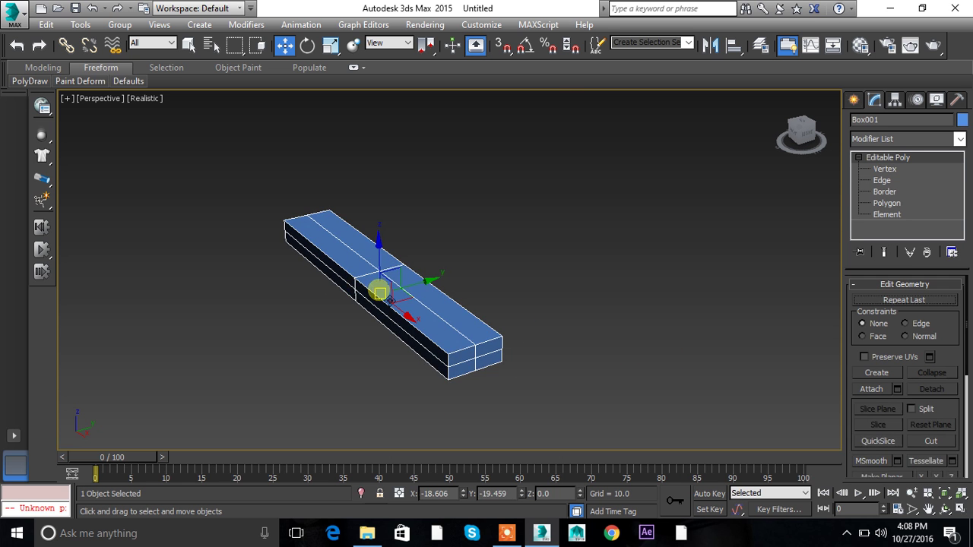
Move the whole box along Y to about 57.2.
drag(413, 282, 656, 355)
drag(489, 195, 604, 291)
middle_drag(604, 291, 493, 352)
alt+middle_drag(586, 265, 547, 342)
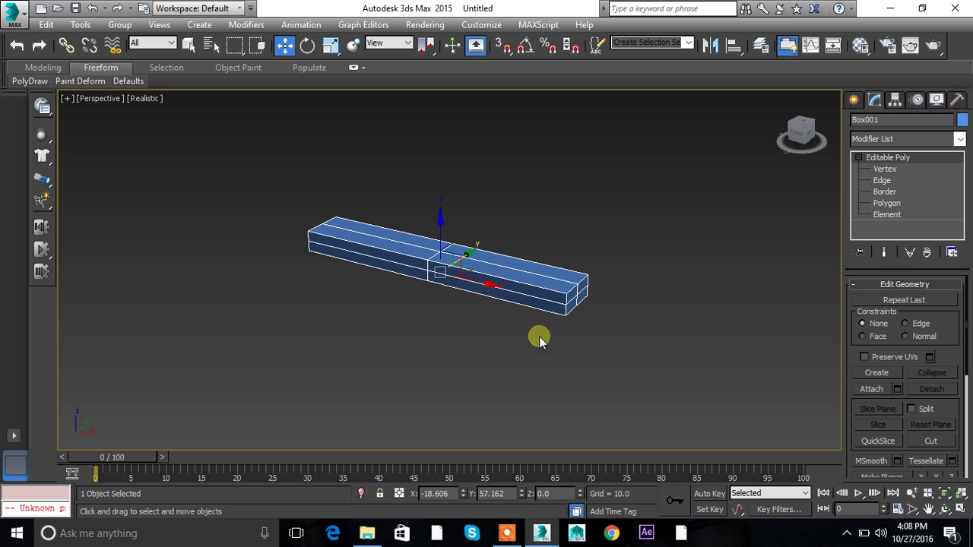
At Element level, select the cloned half, move it along Y to about 34.9, and return to the object level.
scroll(506, 289, up, 3)
alt+middle_drag(506, 289, 521, 304)
scroll(521, 304, down, 2)
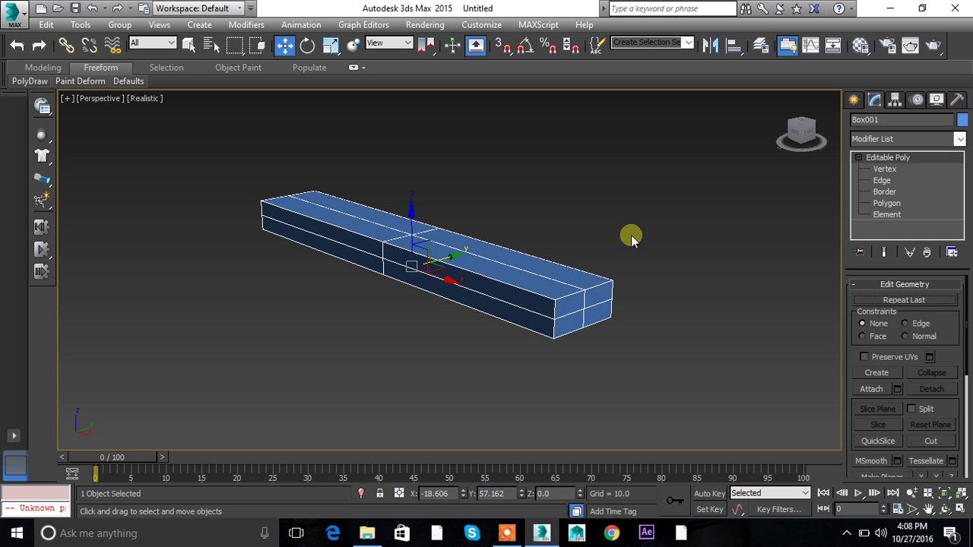
click(882, 219)
click(576, 299)
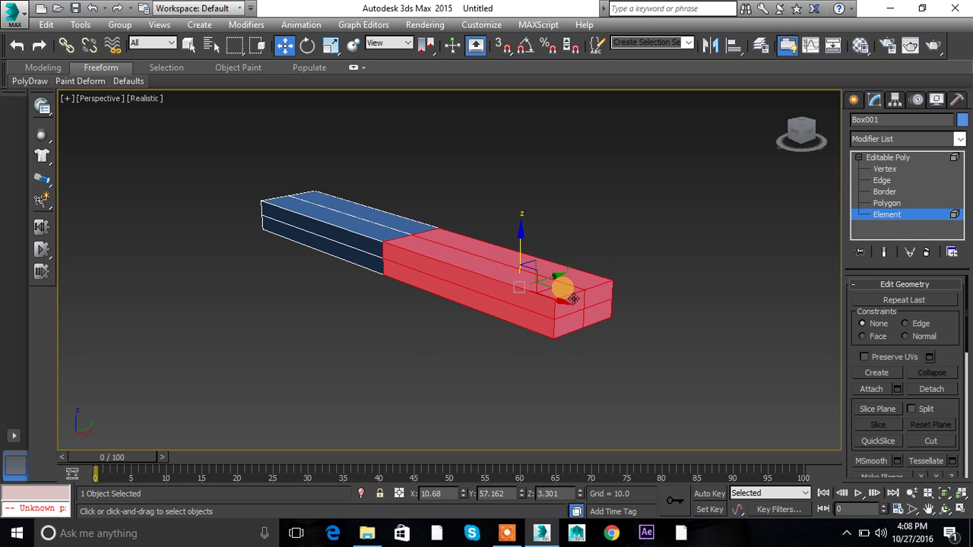
drag(558, 291, 461, 322)
click(935, 158)
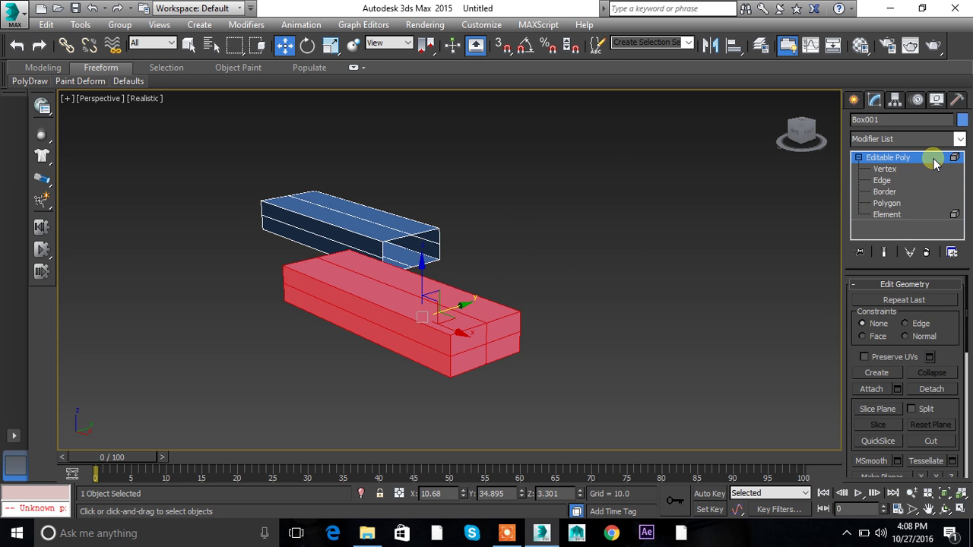
Deselect and reselect the box to check that both separated elements still belong to one object.
click(637, 205)
alt+middle_drag(613, 252, 567, 267)
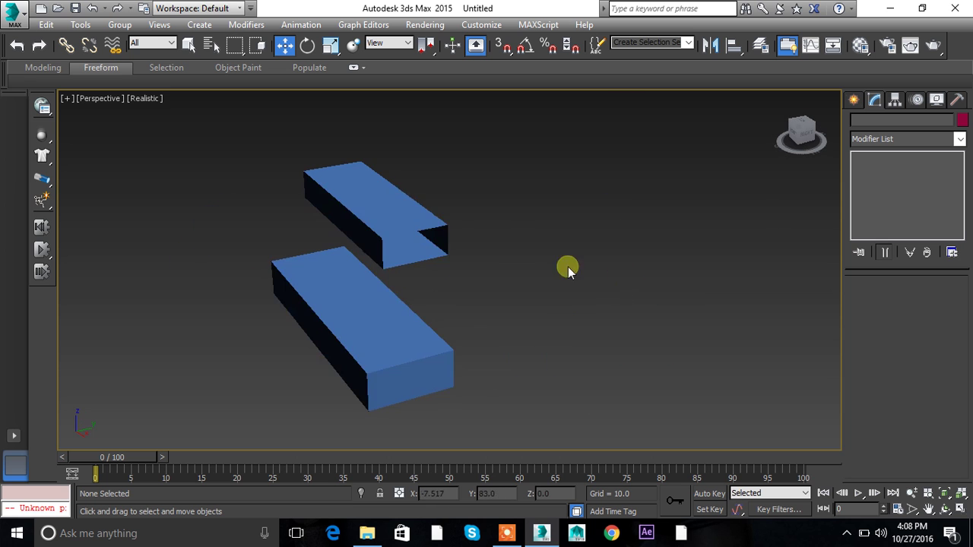
click(379, 218)
alt+middle_drag(610, 314, 647, 278)
click(659, 322)
click(532, 328)
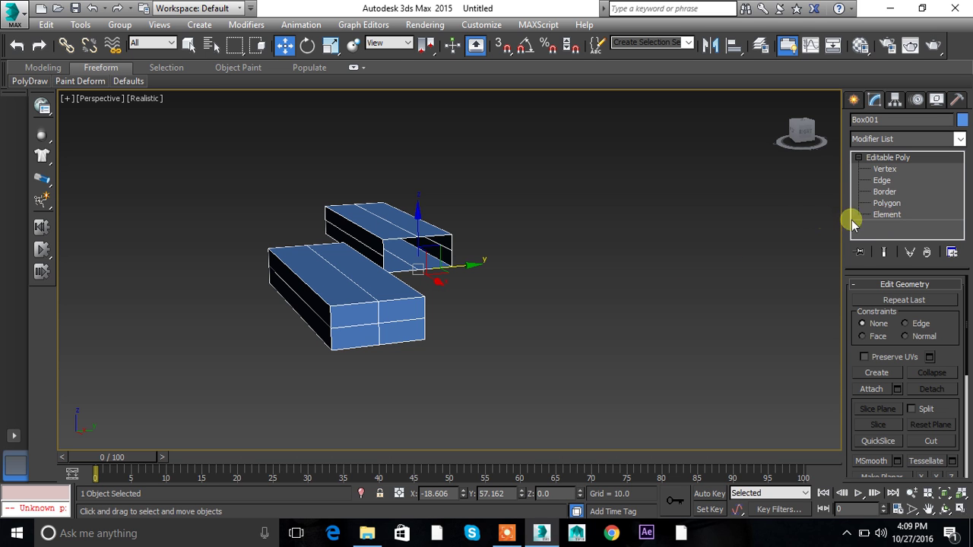
At Element level, move the displaced half along Y back in line with the other half, and return to the object level.
click(884, 214)
click(402, 294)
click(472, 242)
click(418, 233)
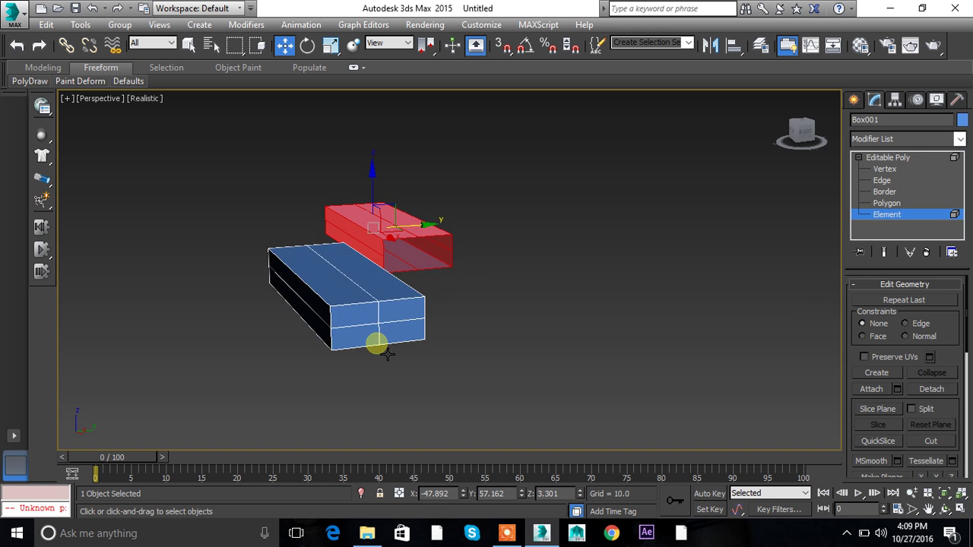
click(387, 304)
drag(404, 291, 537, 289)
alt+middle_drag(537, 289, 451, 308)
click(869, 157)
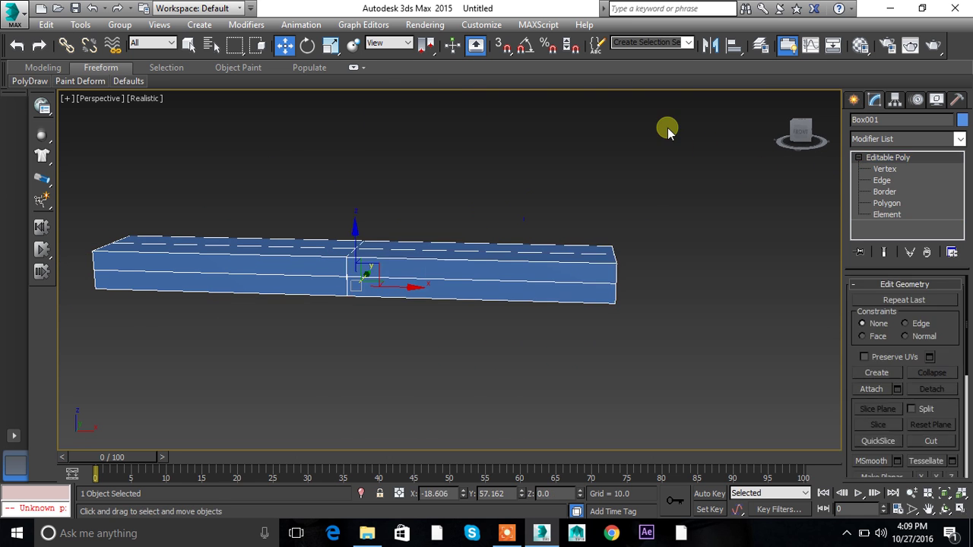
Deselect and reselect the whole box, and examine from several angles how its two elements meet.
click(666, 133)
drag(336, 292, 537, 337)
alt+middle_drag(537, 337, 559, 327)
click(495, 218)
drag(307, 211, 469, 340)
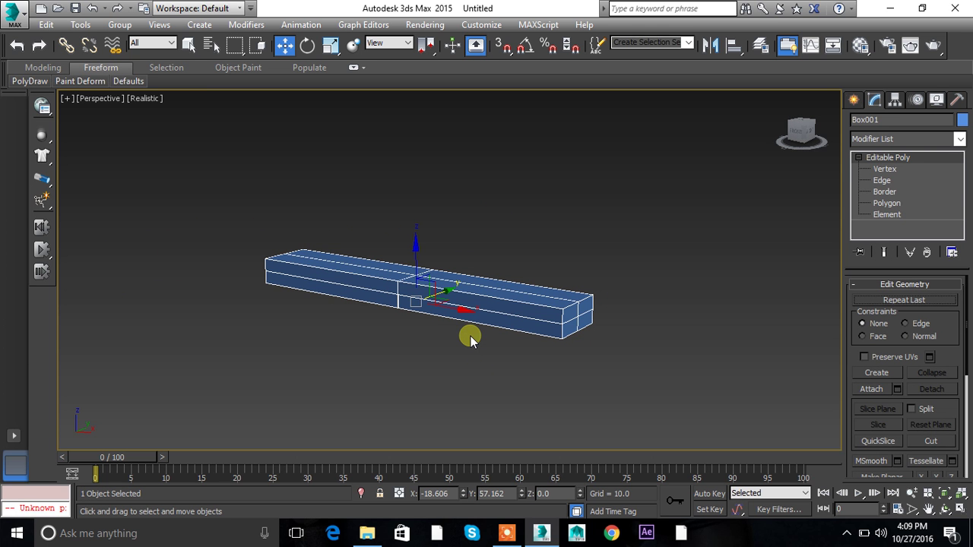
alt+middle_drag(502, 300, 478, 352)
click(454, 374)
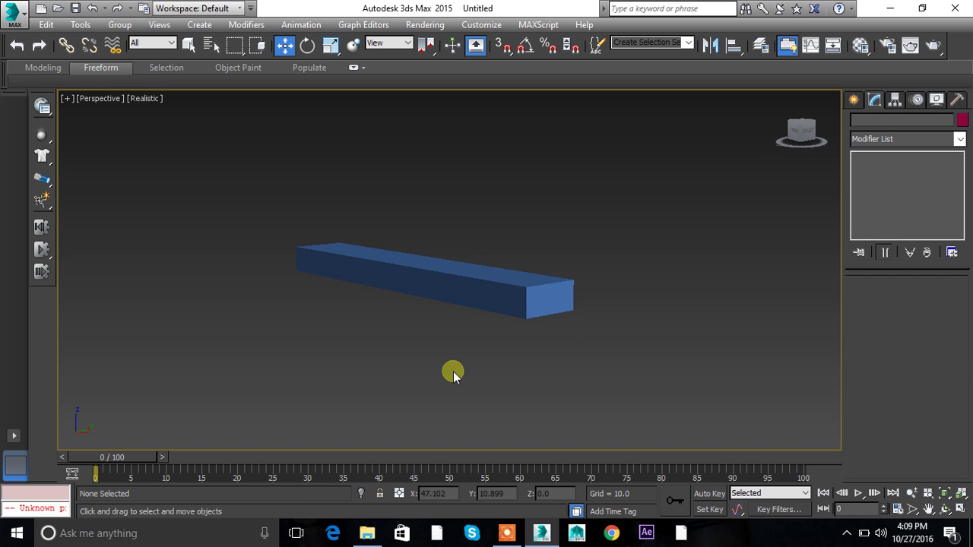
alt+middle_drag(528, 218, 514, 251)
click(490, 268)
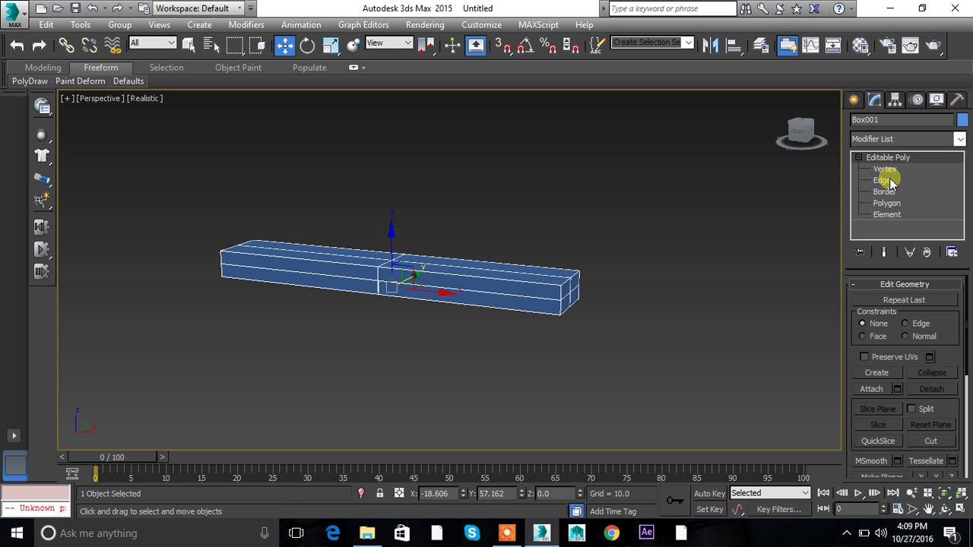
alt+middle_drag(695, 343, 569, 350)
alt+middle_drag(576, 327, 582, 265)
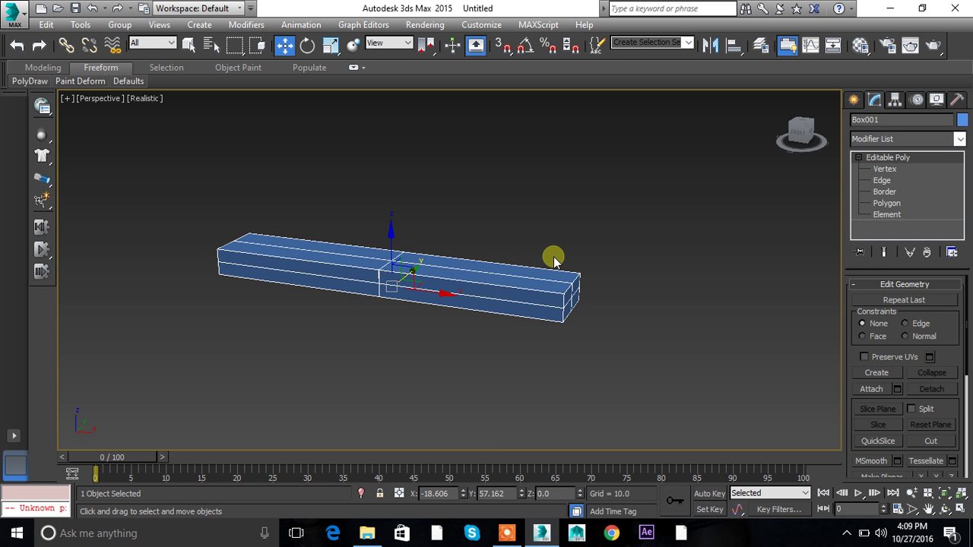
alt+middle_drag(564, 264, 360, 304)
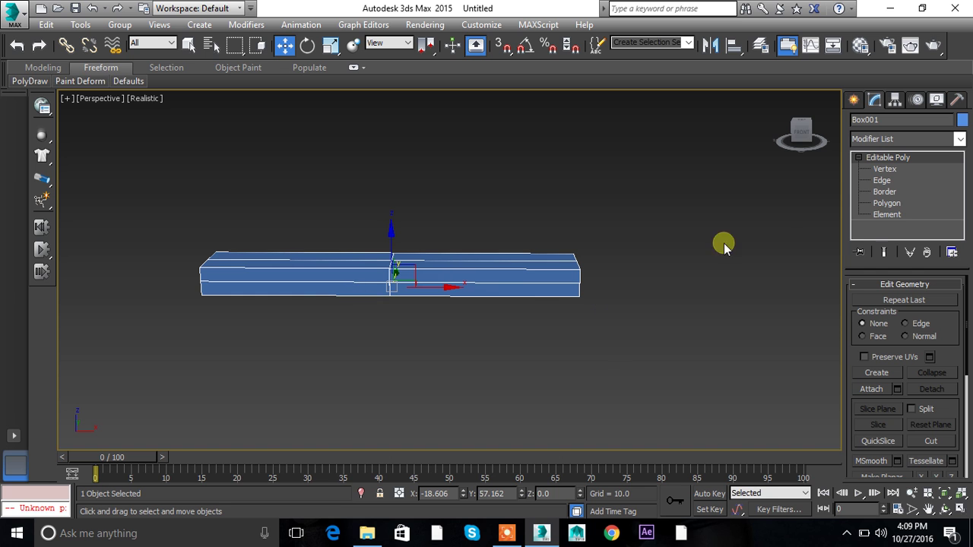
At Vertex level, select the middle vertex on top of the long box and try moving it.
click(884, 169)
click(882, 180)
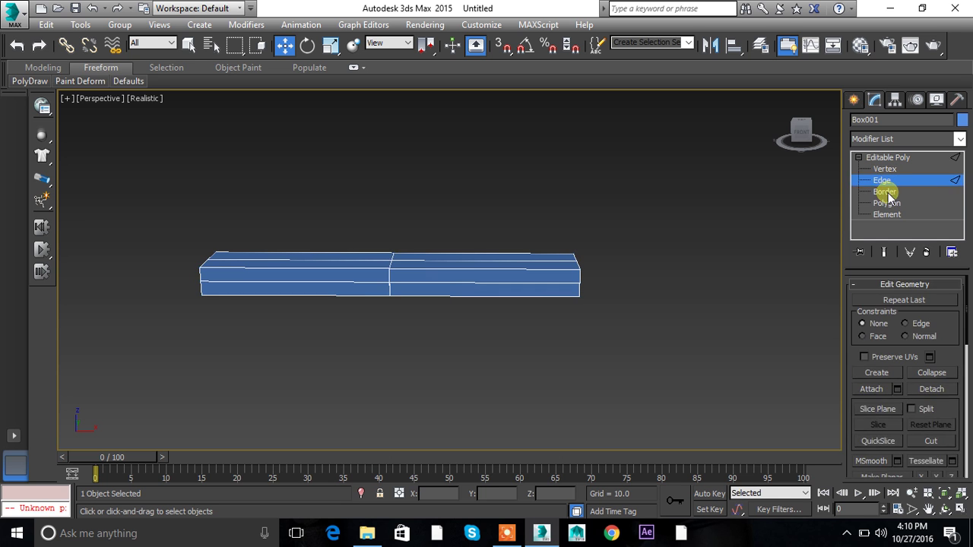
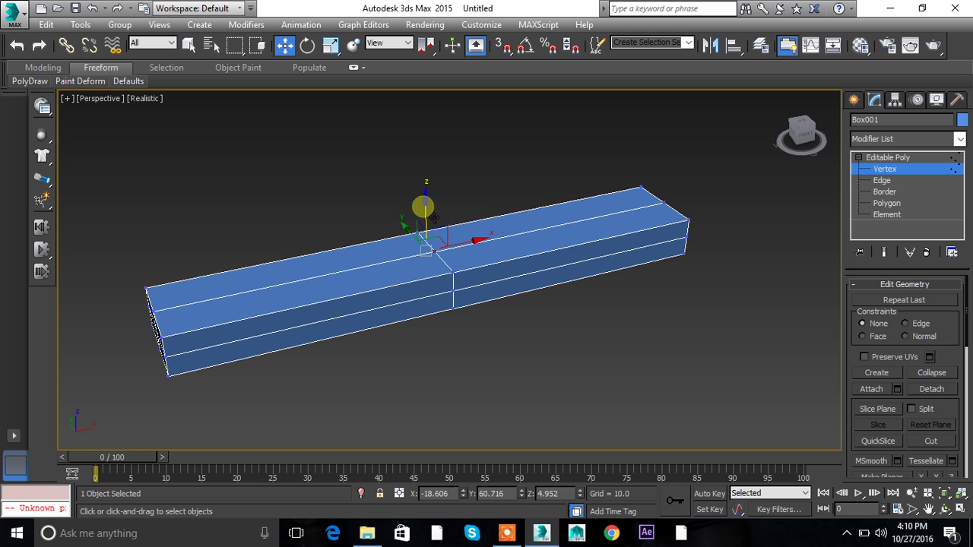
click(502, 321)
alt+middle_drag(502, 321, 498, 289)
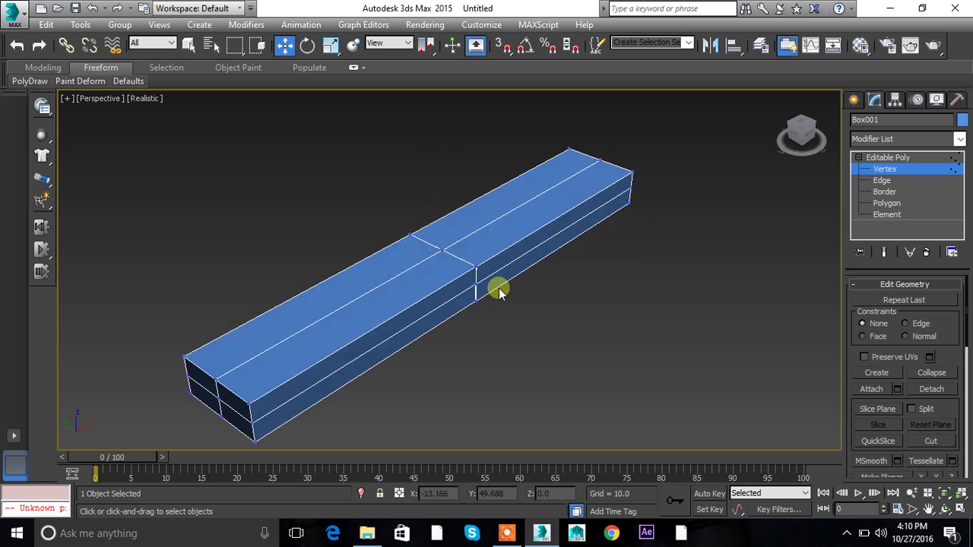
click(449, 251)
mouse_move(445, 226)
mouse_down()
mouse_move(446, 152)
mouse_move(460, 221)
mouse_up()
Return to the object level and delete the whole long box.
click(905, 158)
drag(272, 163, 494, 371)
key(Delete)
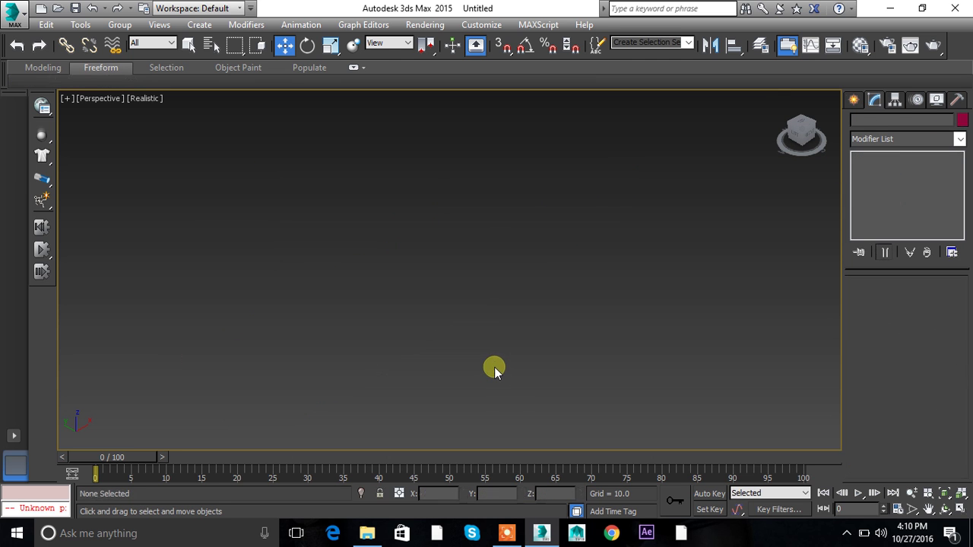
Create a new standard box primitive in the perspective view.
click(851, 100)
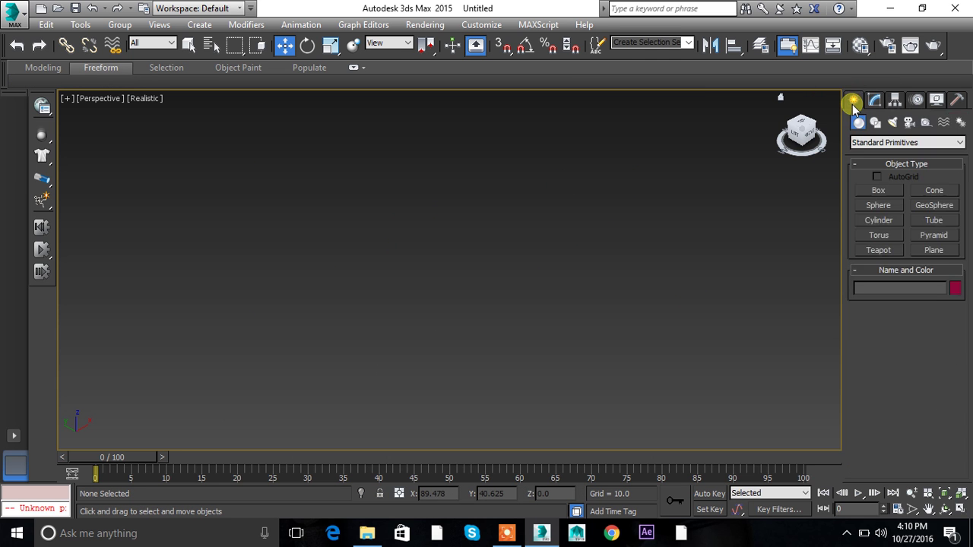
click(876, 188)
drag(433, 228, 659, 246)
click(659, 188)
right_click(582, 189)
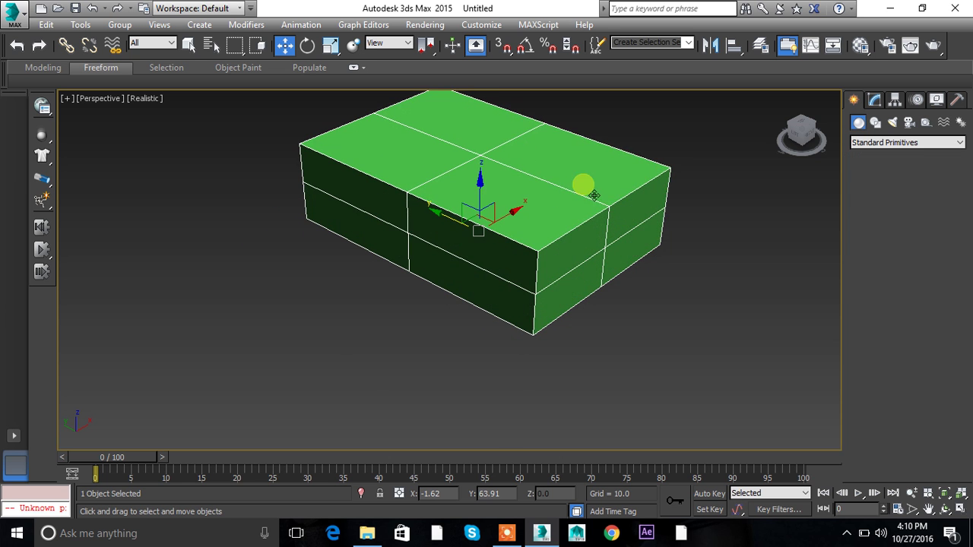
Convert the new box to Editable Poly and show its sub-object levels.
scroll(521, 278, up, 2)
right_click(532, 247)
mouse_move(597, 395)
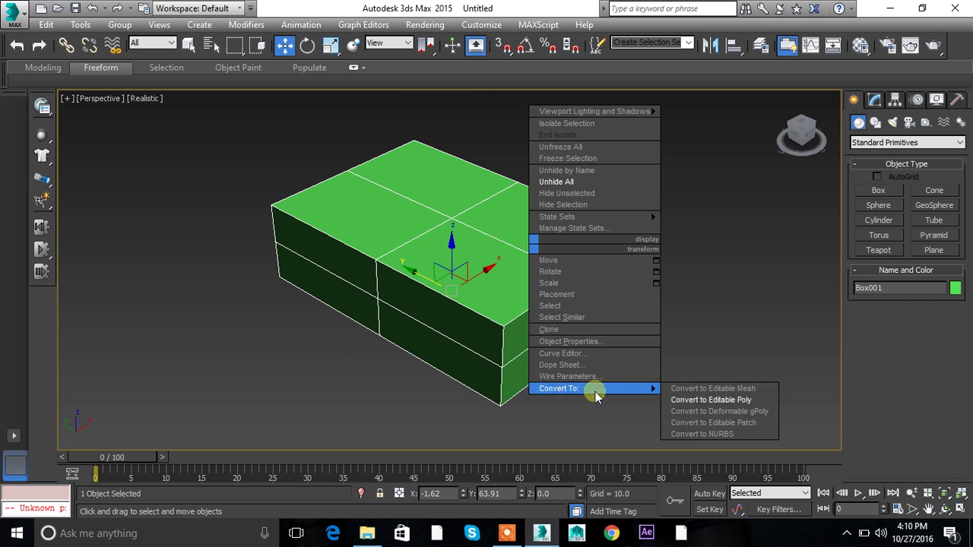
click(711, 400)
click(858, 157)
At Vertex level, select the middle vertex of the top face, try raising it along Z, and undo the move.
key(1)
drag(498, 255, 498, 254)
alt+middle_drag(498, 255, 613, 289)
drag(484, 180, 483, 111)
key(ctrl+z)
alt+middle_drag(691, 269, 654, 296)
click(450, 183)
drag(428, 204, 449, 153)
alt+middle_drag(434, 341, 515, 337)
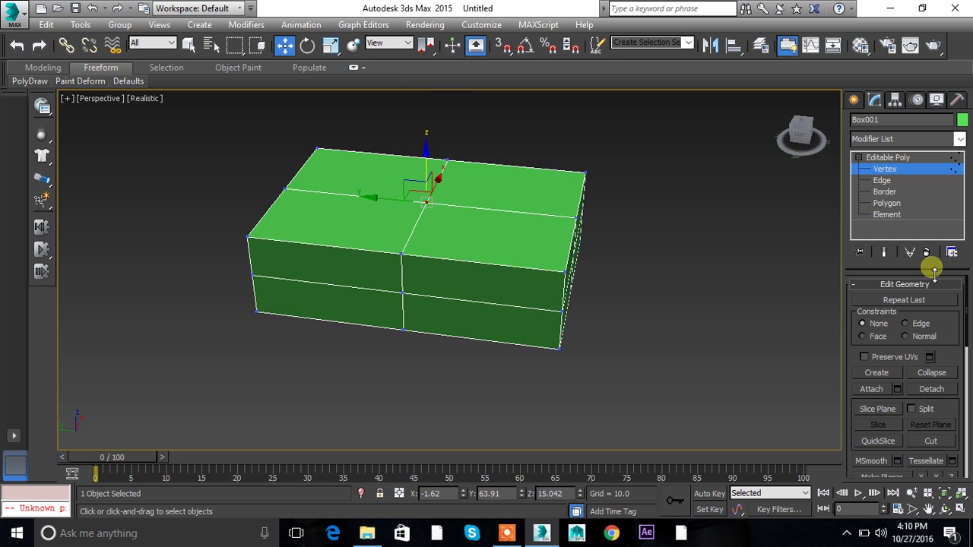
Set the constraint to Edge, try moving the vertex along Z, and slide it along Y to about 73.5.
click(920, 324)
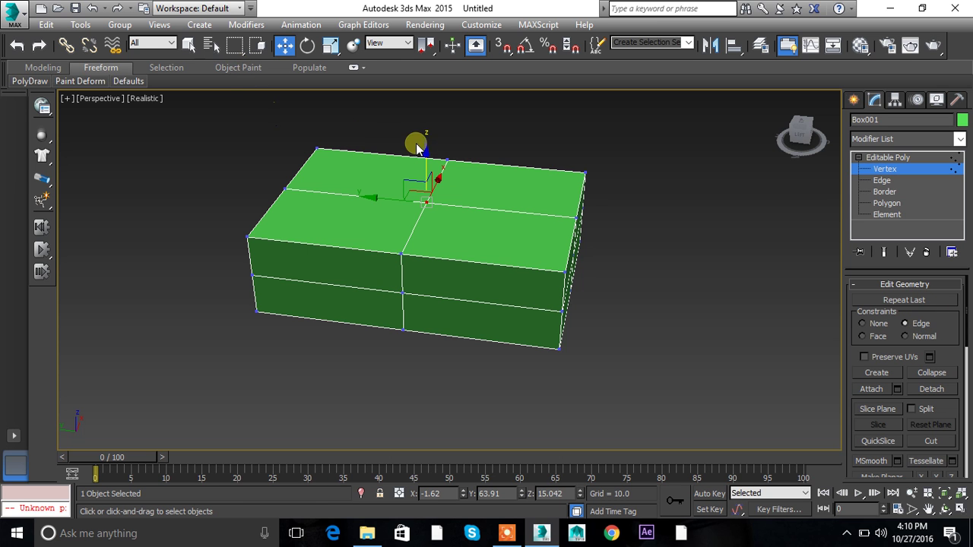
drag(433, 166, 439, 191)
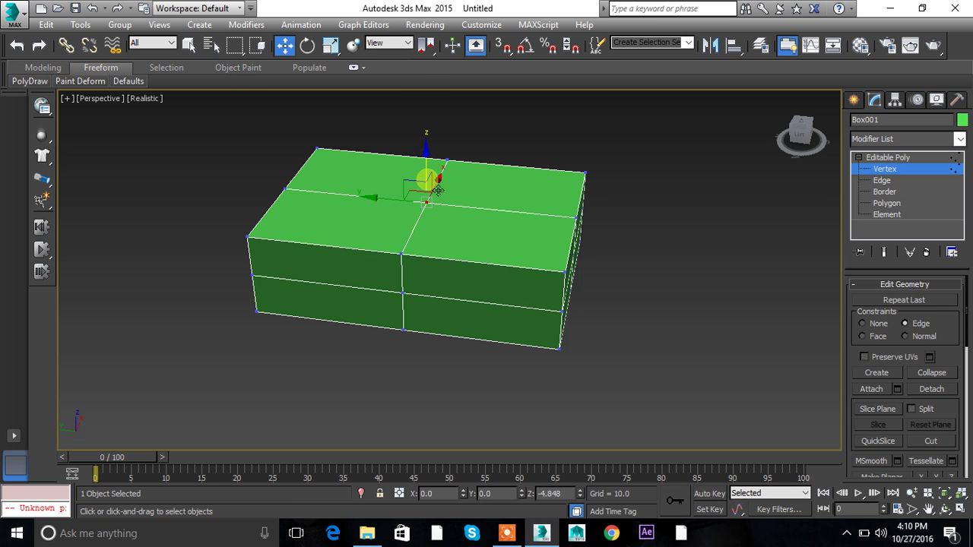
drag(386, 211, 491, 242)
alt+middle_drag(490, 242, 391, 228)
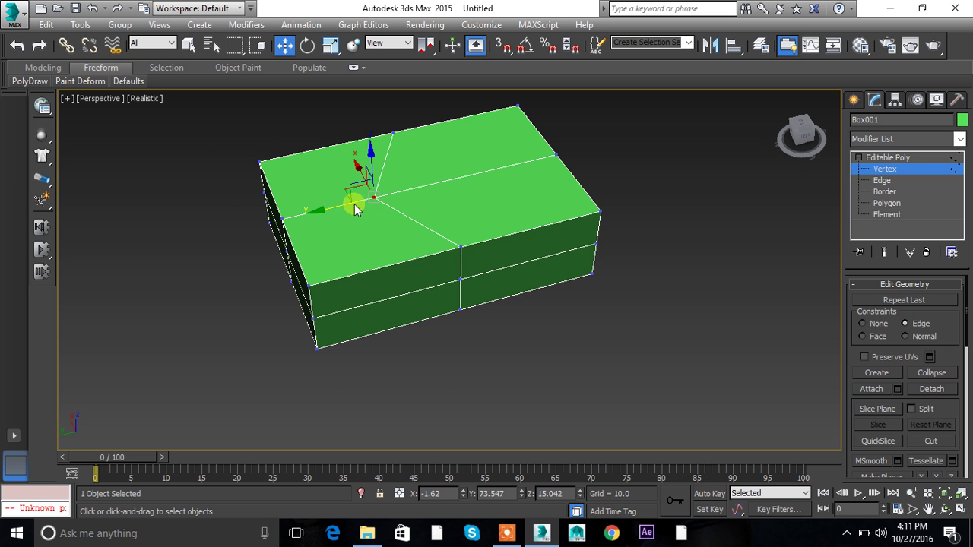
Slide the edge-constrained vertex along Y to about 42.5, and return it to the middle of the top face.
drag(339, 216, 543, 224)
alt+middle_drag(543, 224, 547, 190)
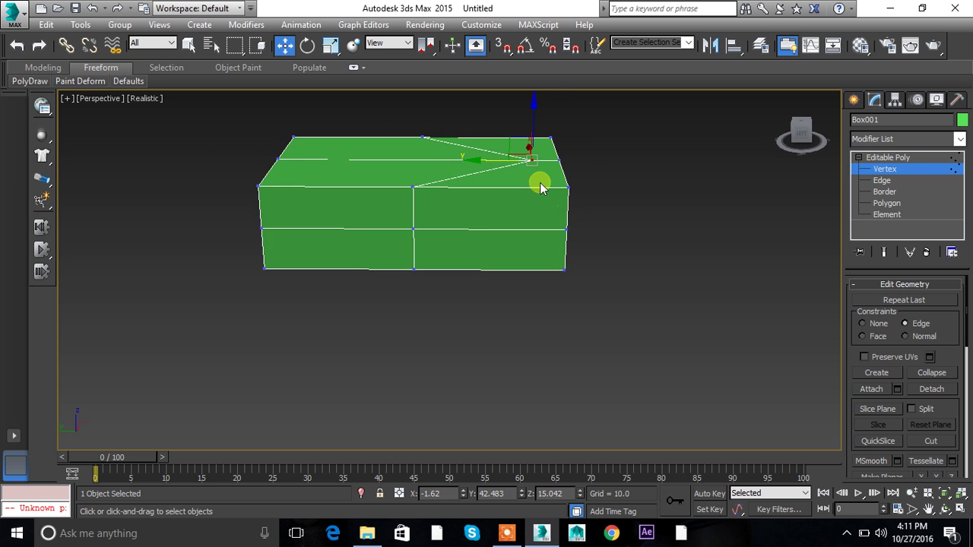
drag(508, 169, 680, 245)
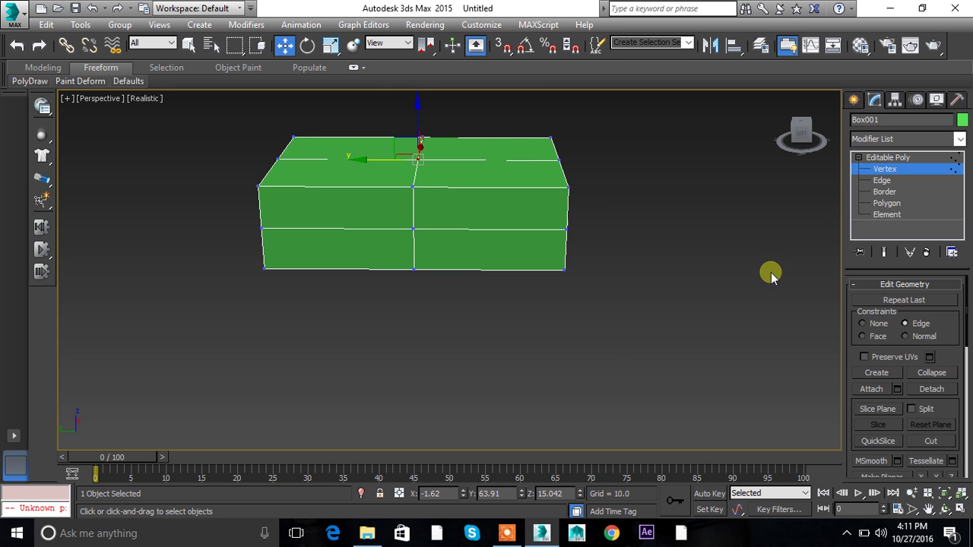
Set the constraint to Face and try moving the middle vertex of the top face.
drag(373, 123, 366, 154)
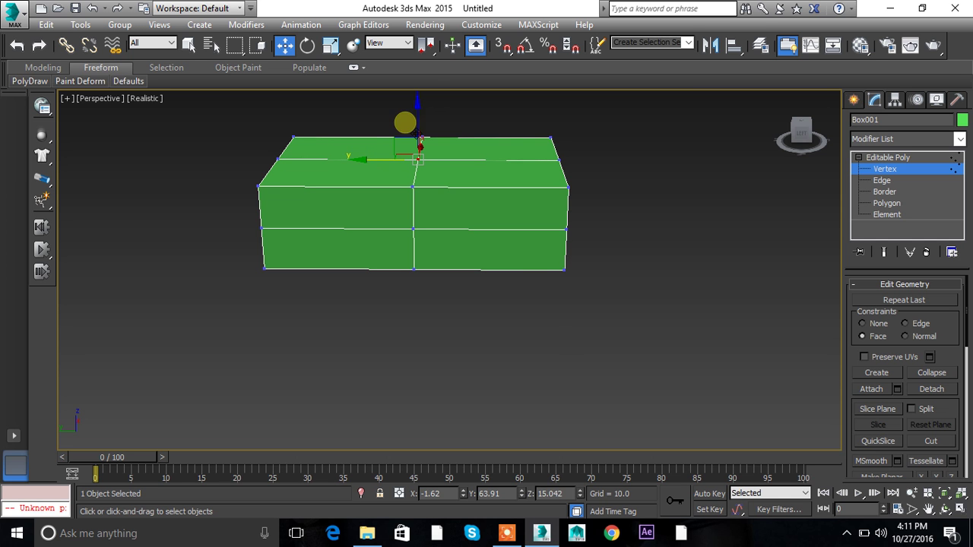
middle_drag(459, 228, 394, 254)
alt+middle_drag(430, 104, 384, 250)
alt+middle_drag(484, 279, 539, 290)
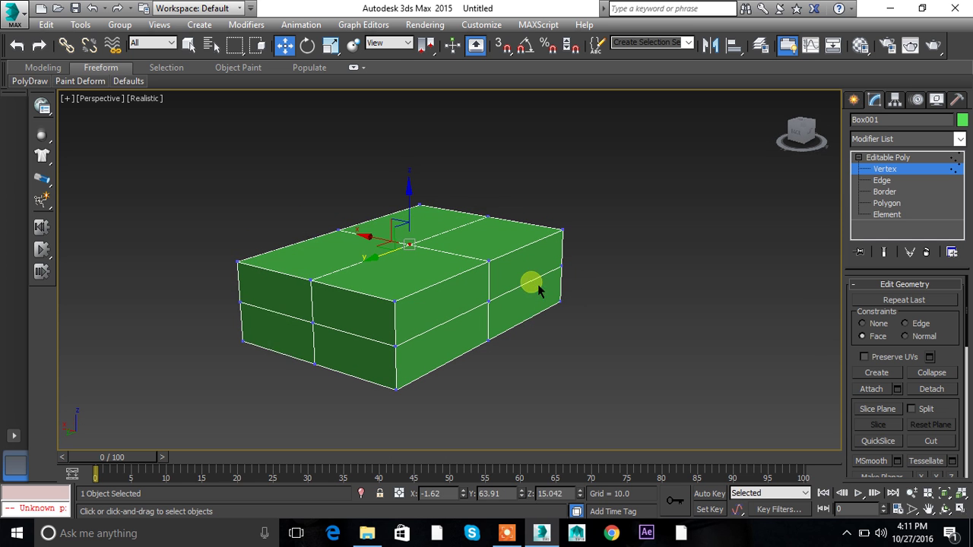
Set the constraint to Normal and raise the middle vertex of the top face along Z to about 28.5.
click(906, 336)
alt+middle_drag(578, 322, 445, 203)
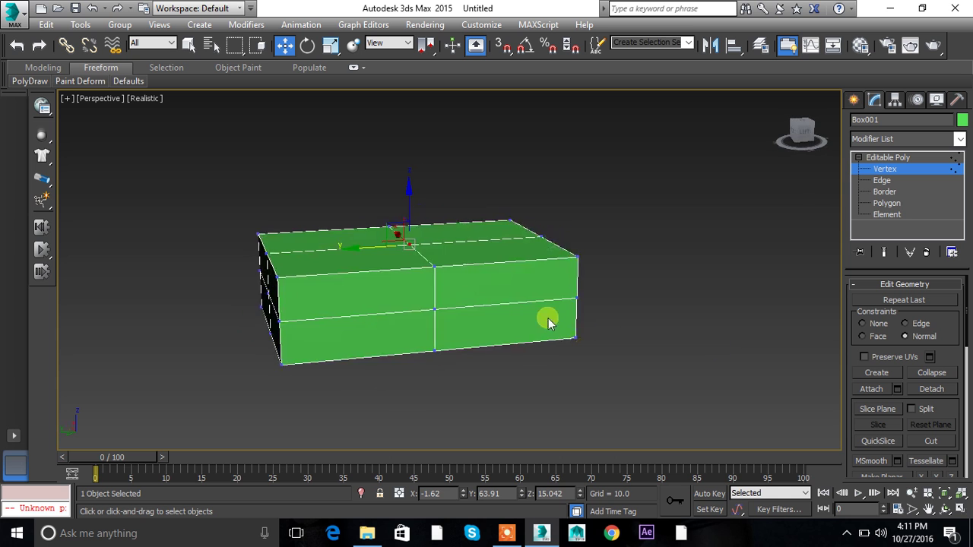
drag(402, 196, 428, 213)
alt+middle_drag(428, 213, 315, 276)
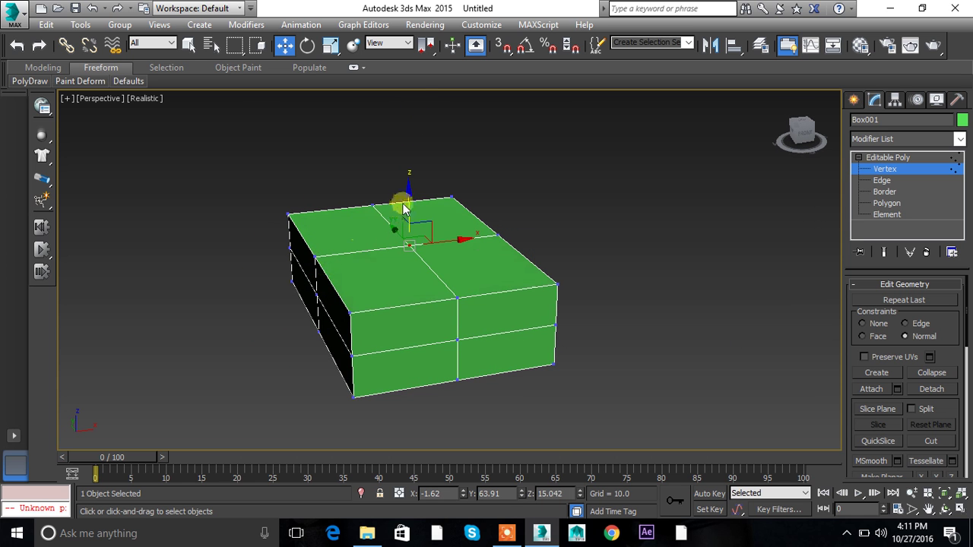
drag(408, 201, 409, 141)
alt+middle_drag(369, 306, 608, 308)
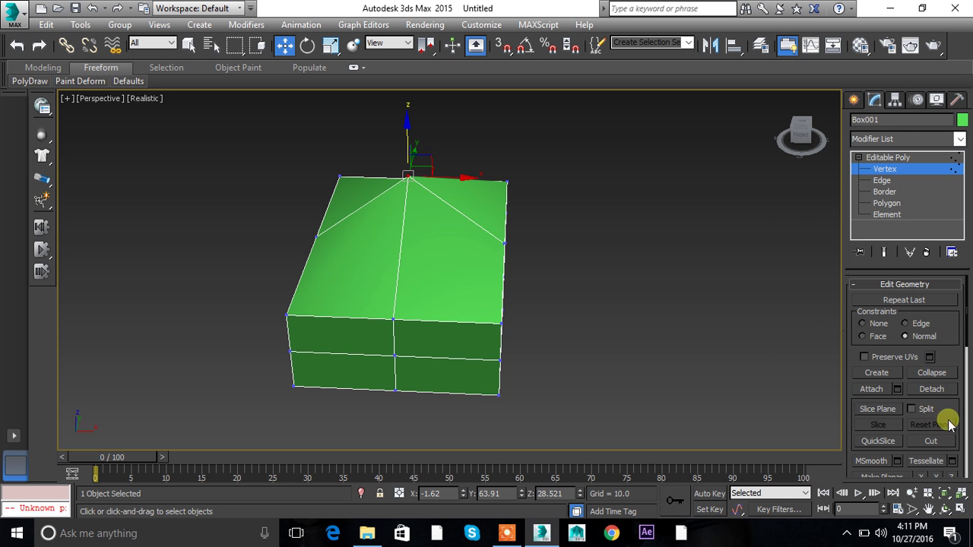
Create a new free vertex beside the middle vertex of the top face, and activate the Move tool.
drag(947, 416, 951, 370)
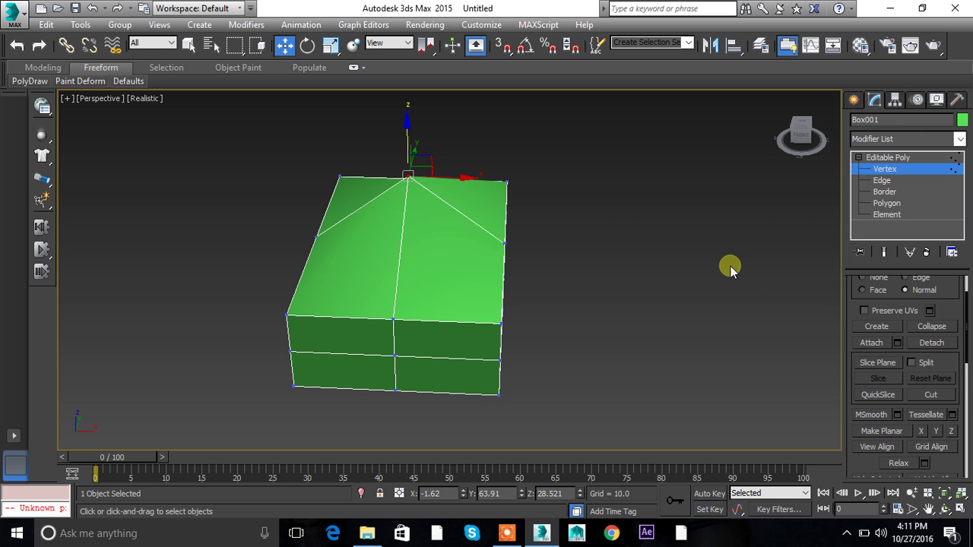
alt+middle_drag(664, 248, 790, 290)
click(875, 327)
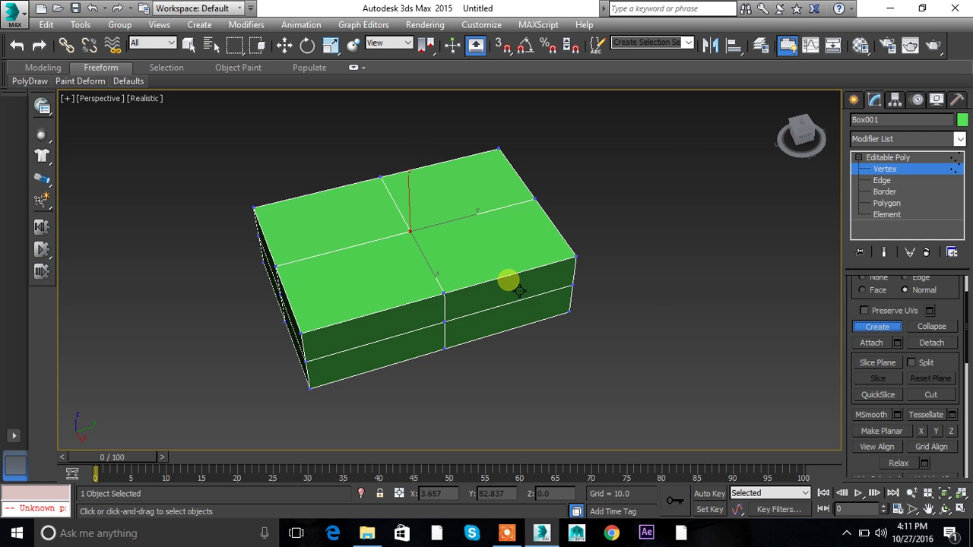
alt+middle_drag(613, 299, 639, 298)
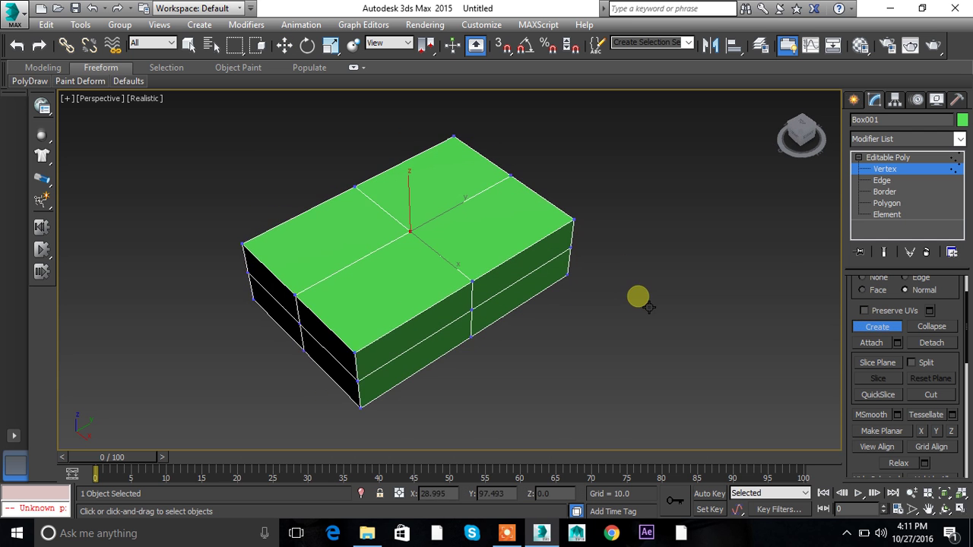
click(389, 218)
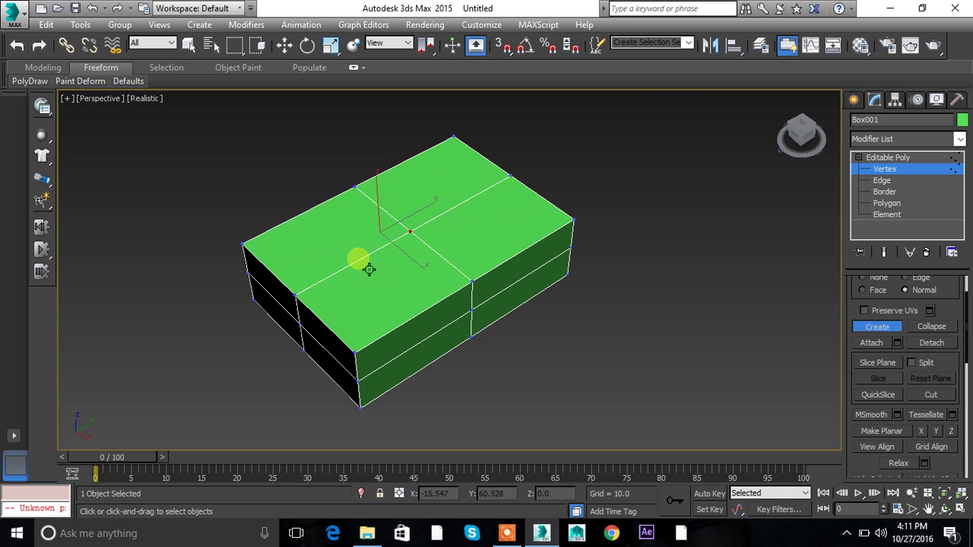
scroll(369, 269, up, 4)
key(w)
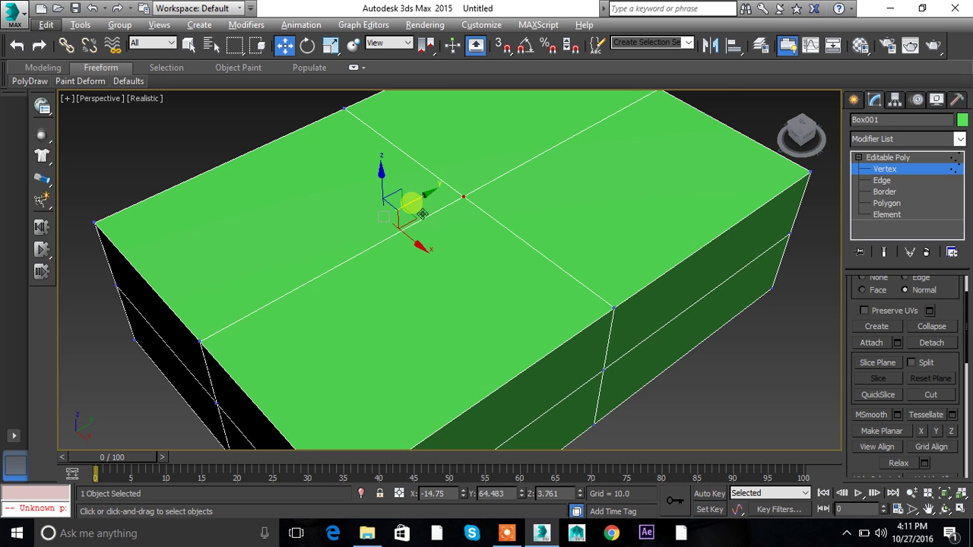
Delete the two free vertices lying below the box, using see-through display to find them.
scroll(464, 190, down, 4)
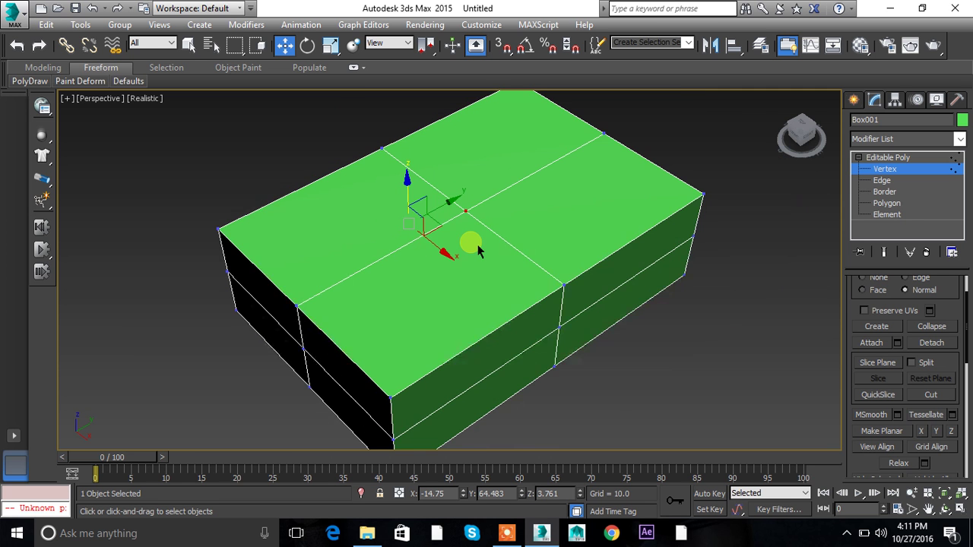
key(alt+x)
scroll(495, 266, down, 2)
alt+middle_drag(495, 266, 617, 254)
alt+middle_drag(362, 303, 427, 279)
click(430, 264)
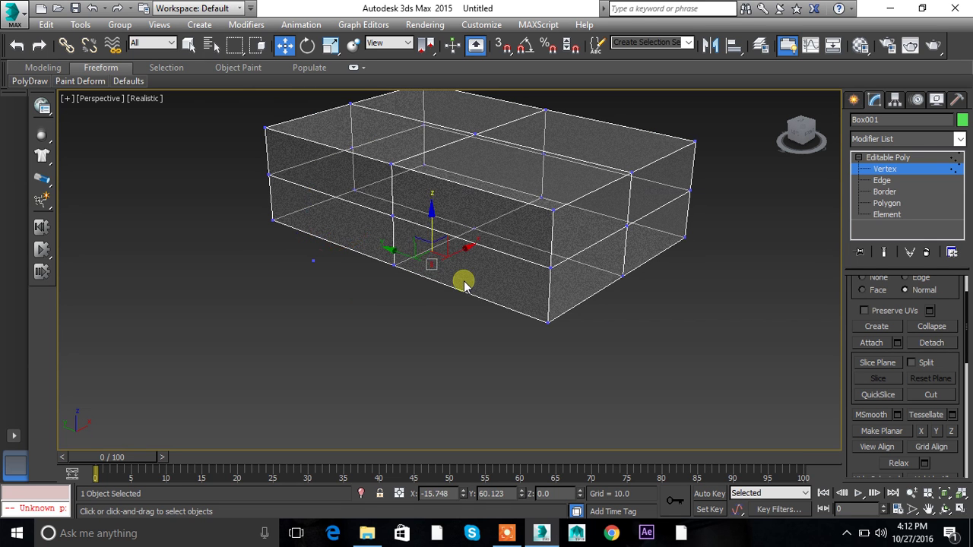
click(456, 286)
click(311, 260)
key(Delete)
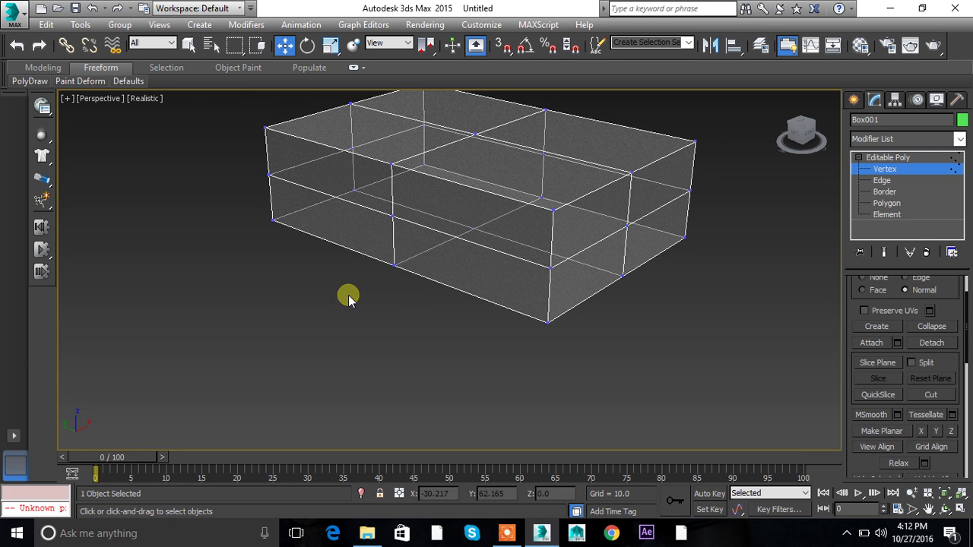
key(alt+x)
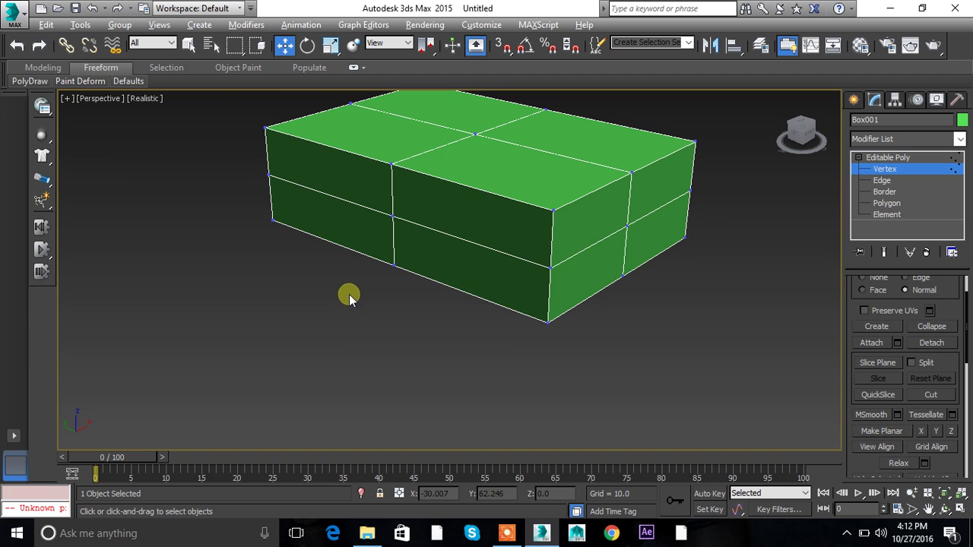
Create new free vertices in front of the box's end face, and leave the Create tool.
click(878, 327)
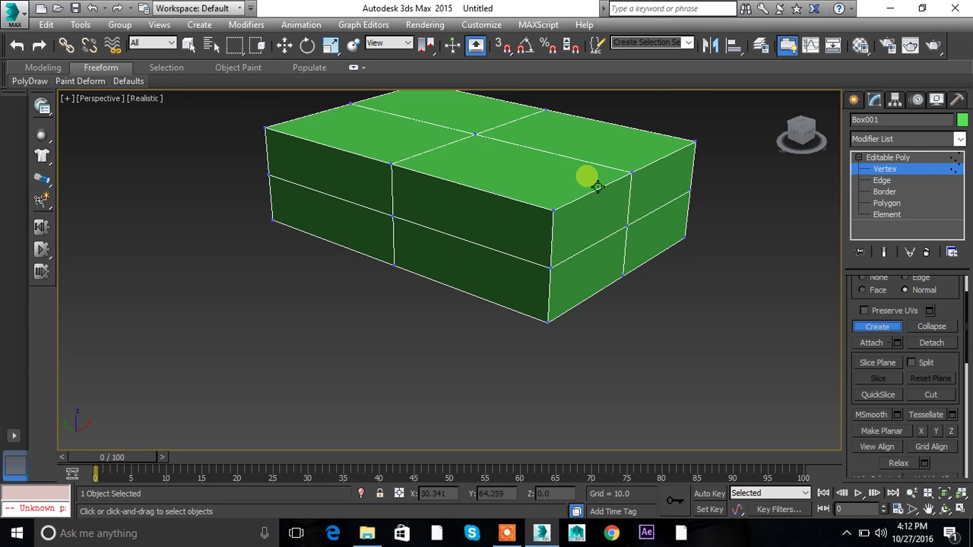
click(565, 206)
click(627, 240)
right_click(626, 295)
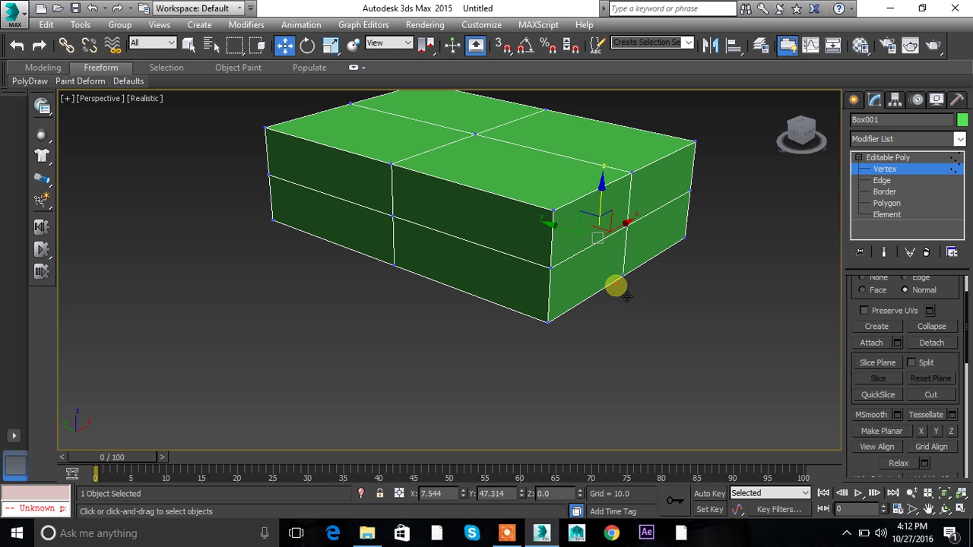
Examine where the newly created vertices lie relative to the box, using see-through display and different view angles.
key(alt+x)
alt+middle_drag(619, 282, 526, 269)
scroll(525, 269, up, 6)
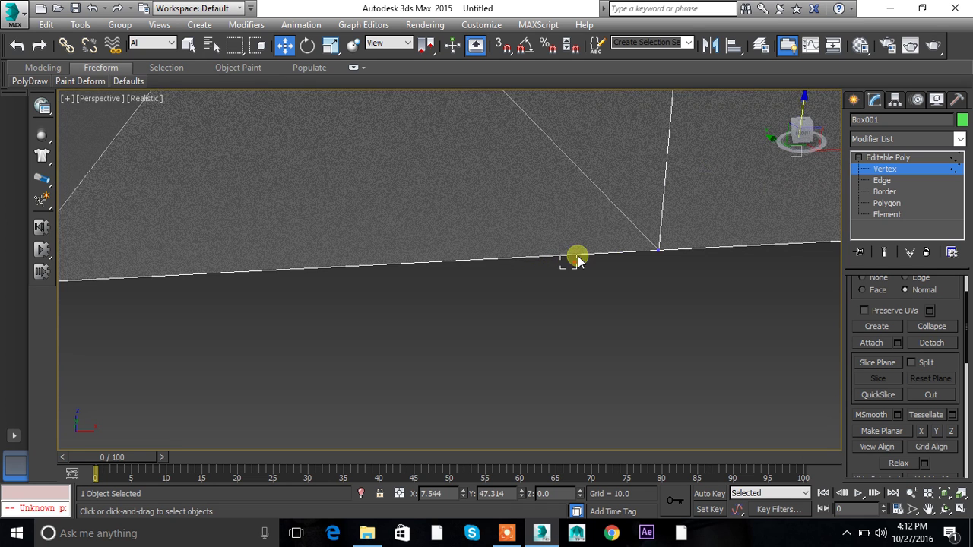
key(alt+x)
scroll(581, 254, down, 5)
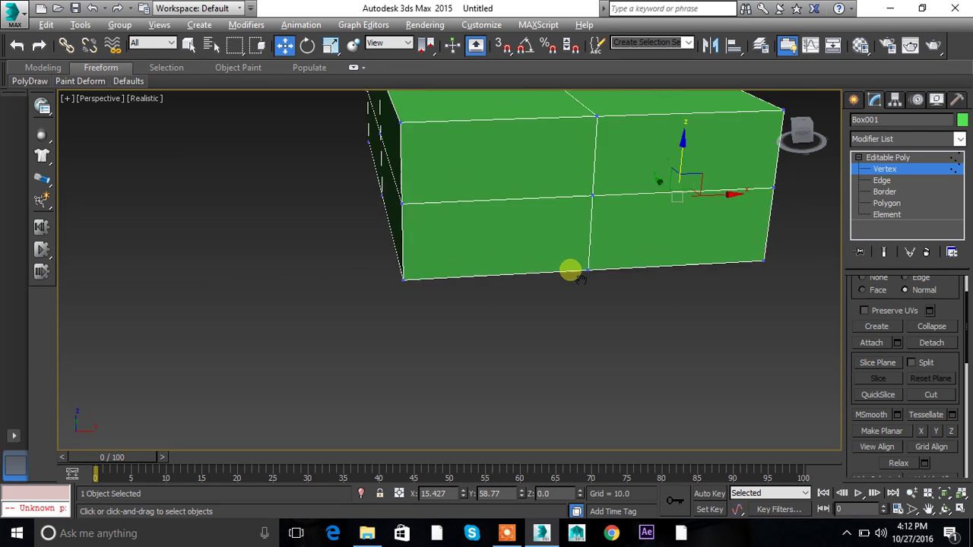
scroll(515, 340, down, 4)
alt+middle_drag(602, 365, 634, 286)
alt+middle_drag(504, 239, 585, 251)
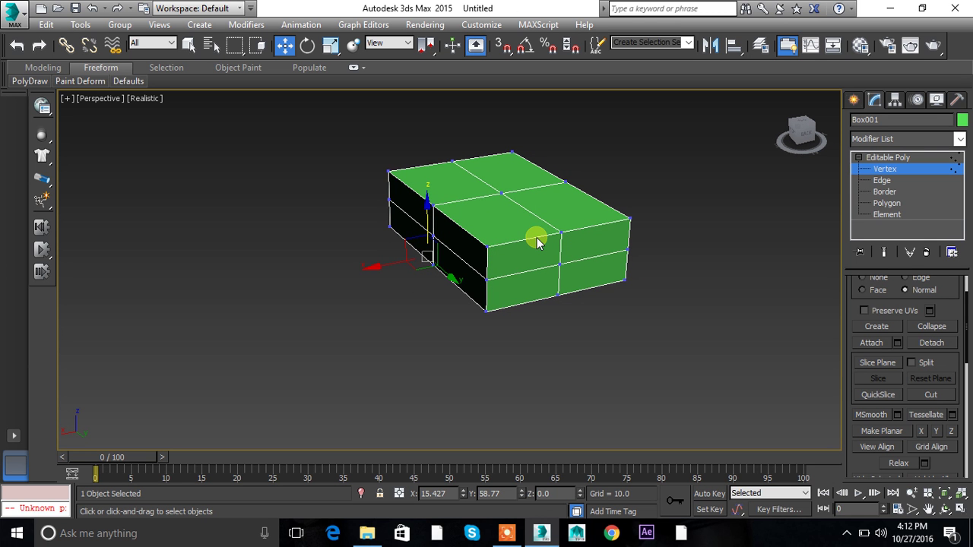
Cut a connected zigzag of edges across the end half of the top face, running between its middle line and end edge.
key(alt+c)
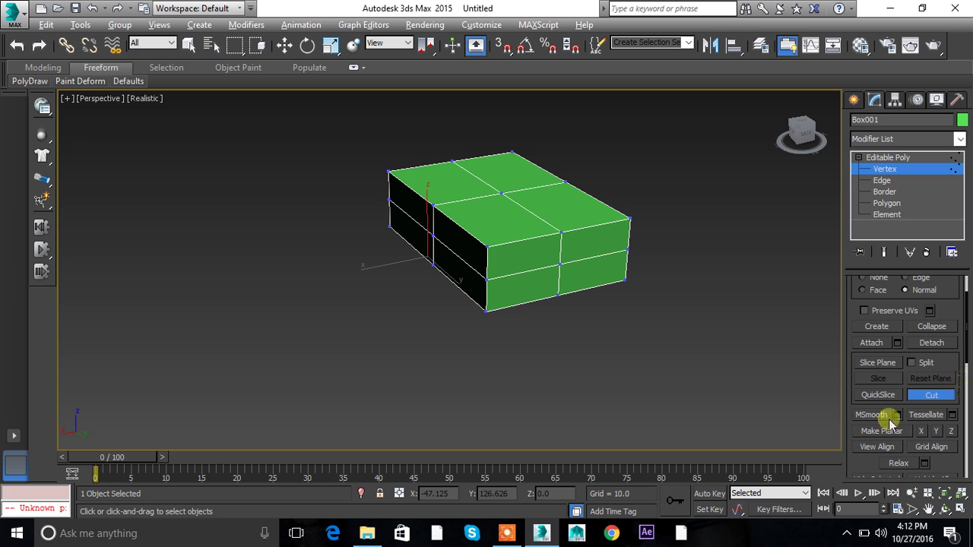
click(477, 196)
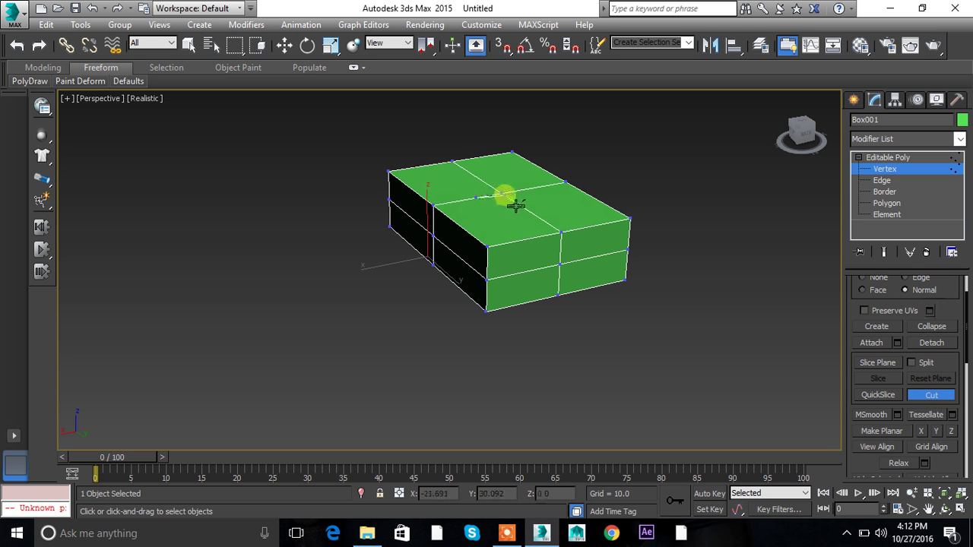
click(503, 244)
click(529, 210)
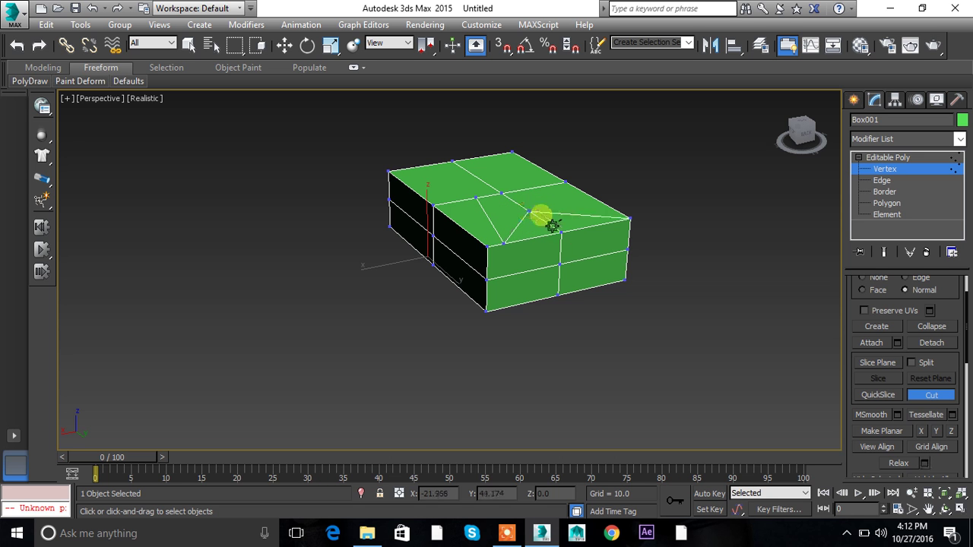
click(600, 225)
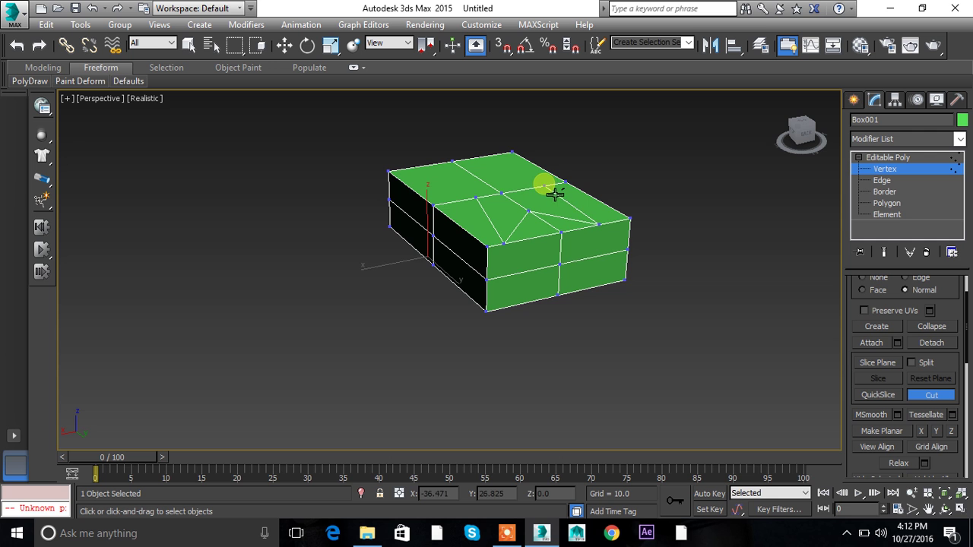
mouse_move(561, 196)
alt+middle_down()
mouse_move(591, 211)
mouse_move(561, 196)
alt+middle_up()
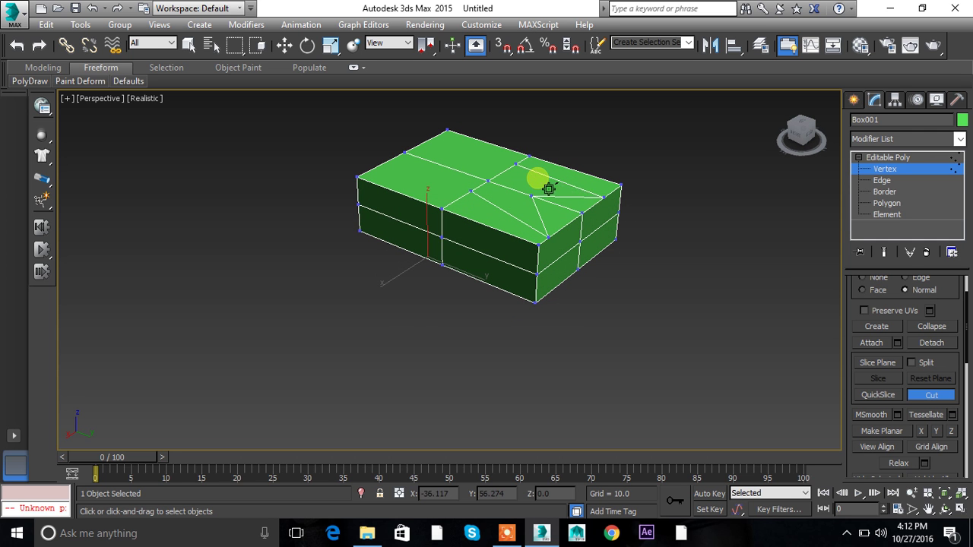
right_click(549, 188)
Select the newly cut edges on the top face at Edge level, and examine them from several angles.
click(882, 180)
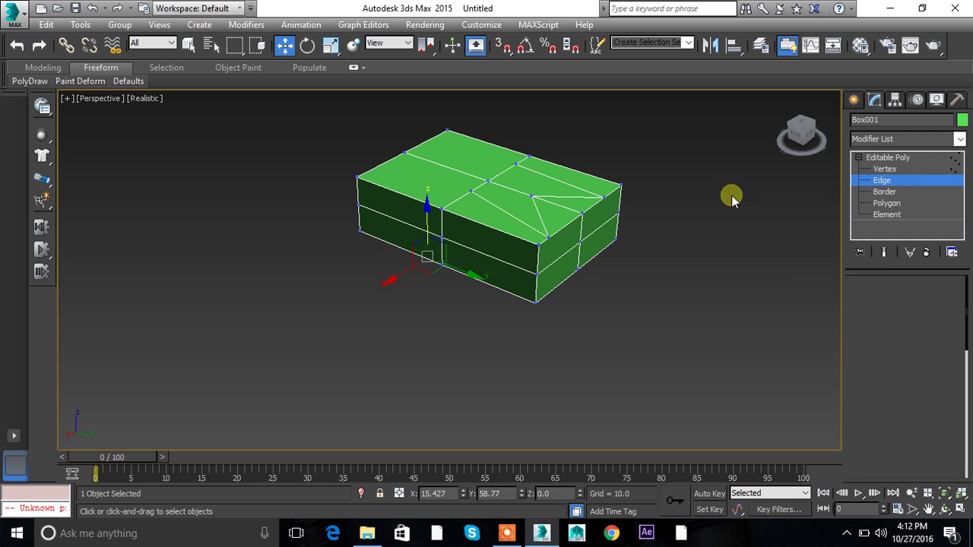
click(482, 215)
drag(558, 156, 573, 177)
alt+middle_drag(572, 177, 536, 246)
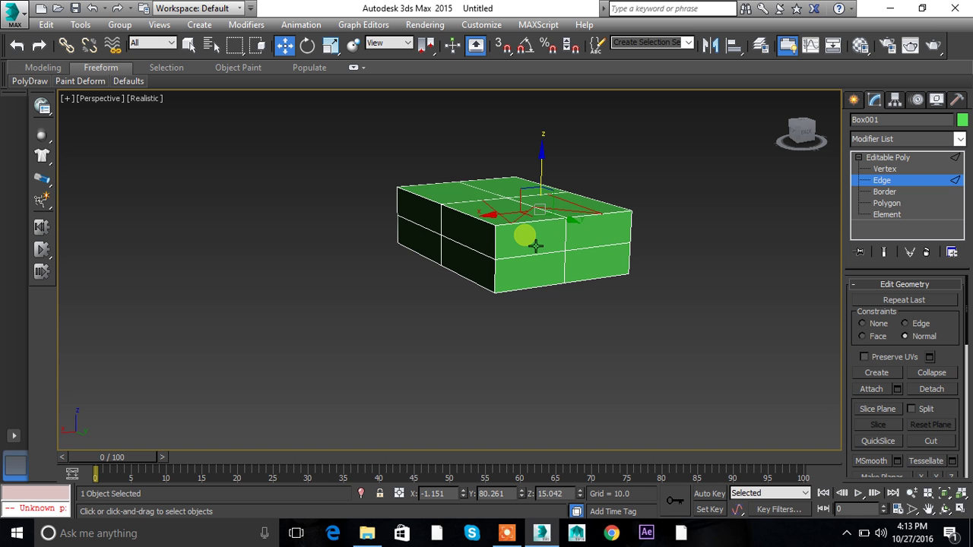
alt+middle_drag(536, 245, 406, 278)
scroll(409, 279, up, 5)
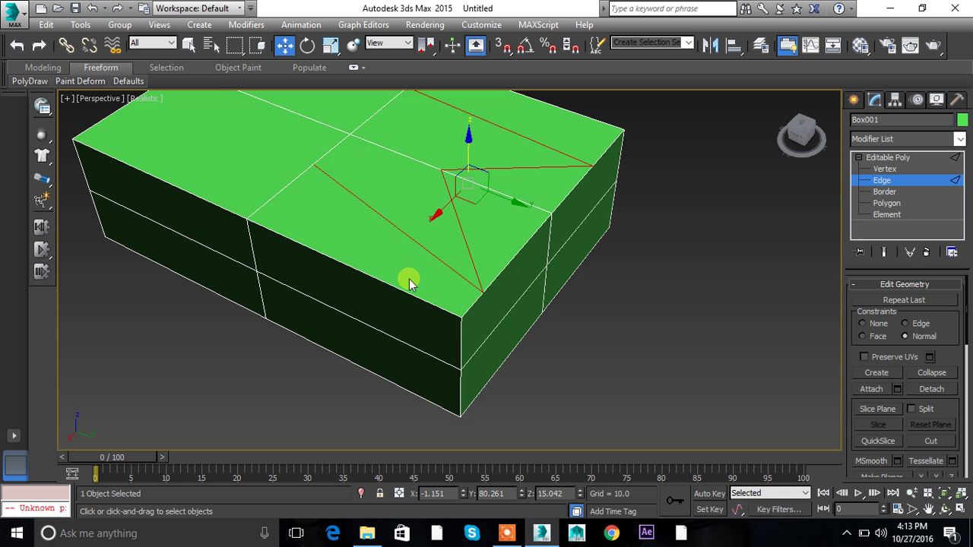
scroll(409, 279, down, 4)
alt+middle_drag(369, 260, 502, 320)
scroll(487, 265, up, 4)
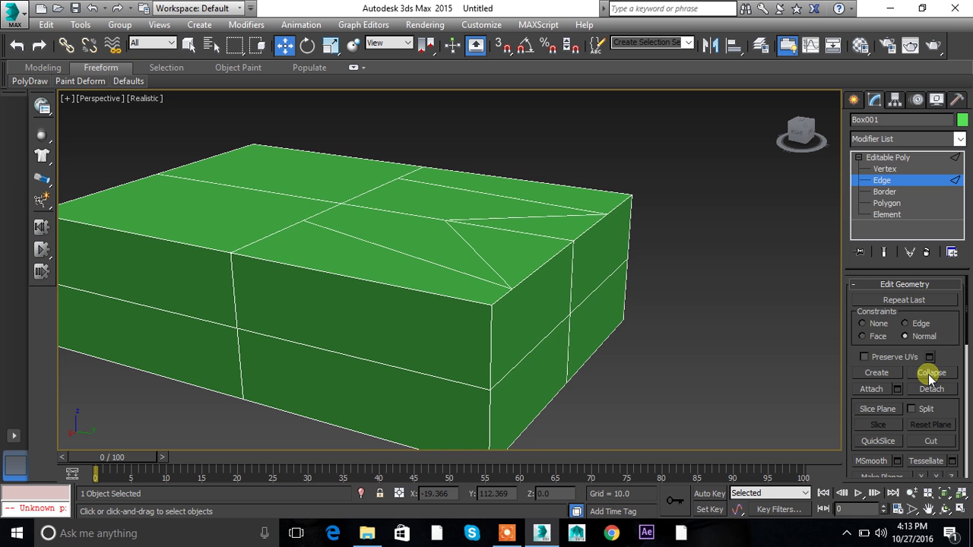
alt+middle_drag(337, 218, 368, 270)
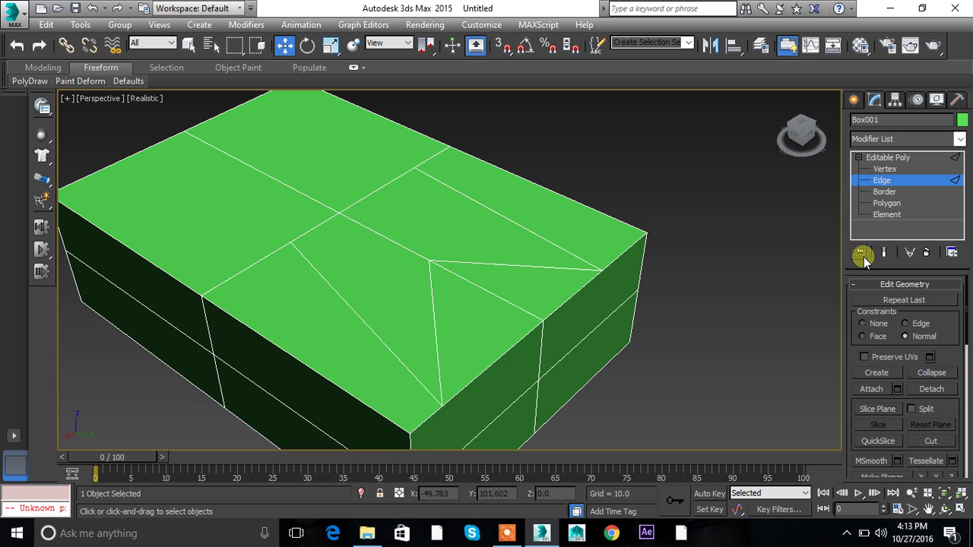
Try collapsing the middle vertex of the top face with the adjacent cut vertex at Vertex level, and undo the collapse.
click(882, 169)
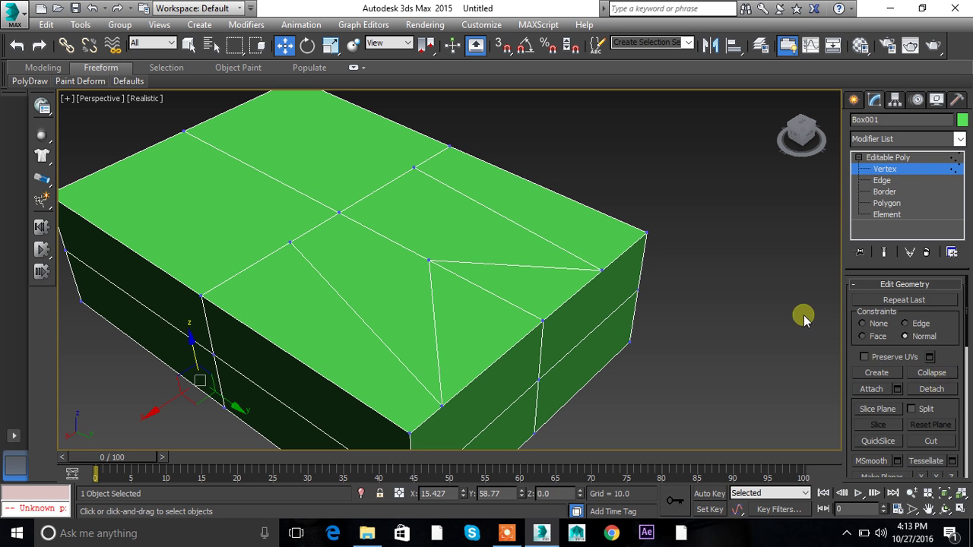
drag(336, 237, 360, 254)
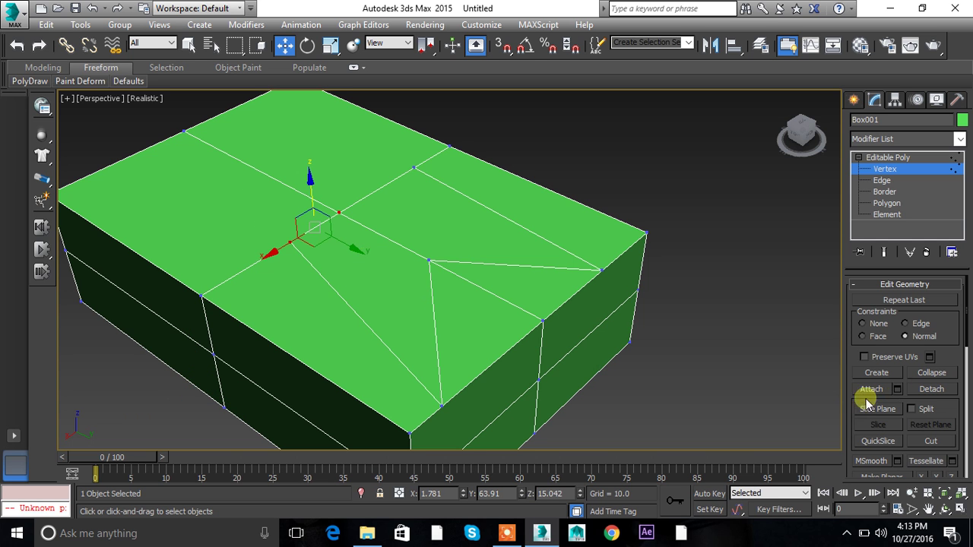
click(931, 373)
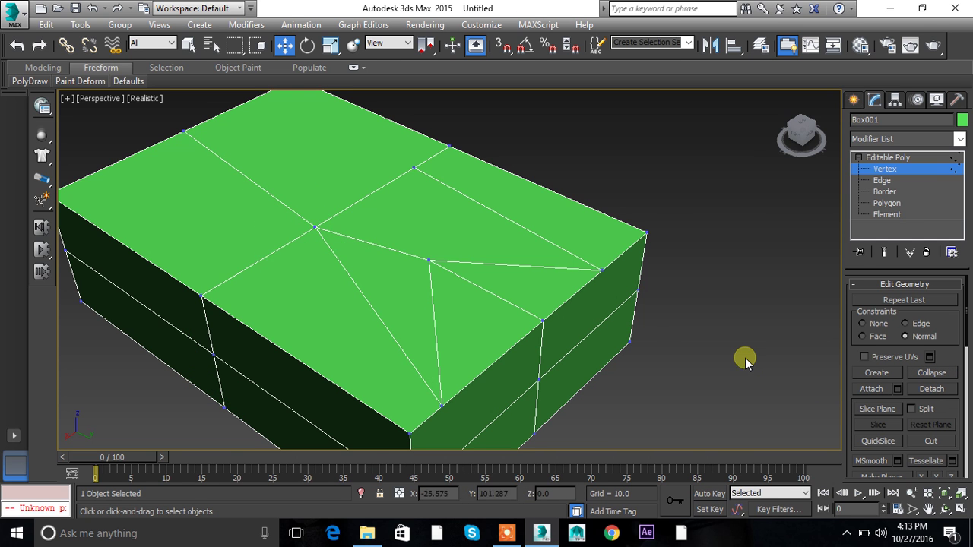
alt+middle_drag(745, 358, 708, 360)
key(ctrl+z)
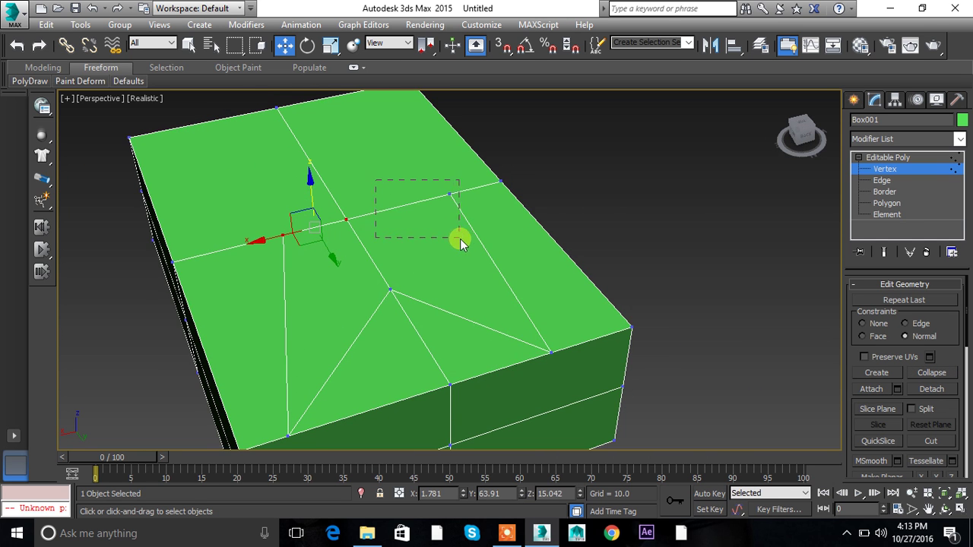
Try collapsing the three central vertices of the top face into one, and undo the collapse.
drag(459, 238, 460, 239)
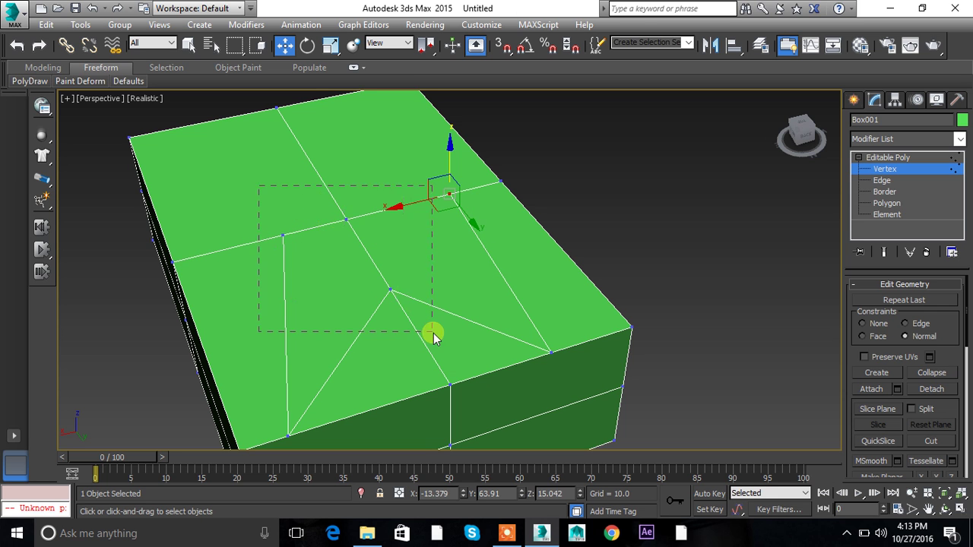
drag(432, 334, 432, 334)
click(942, 373)
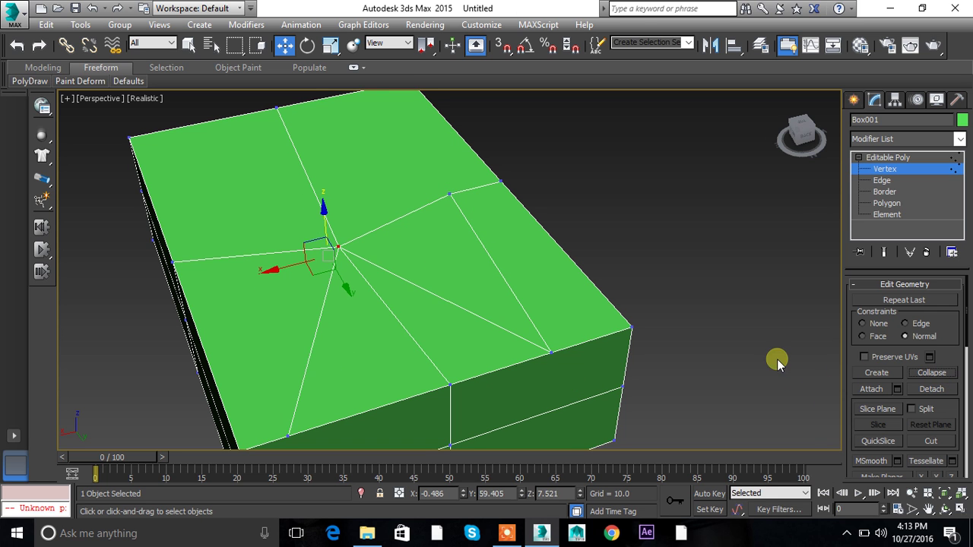
key(ctrl+z)
alt+middle_drag(769, 366, 601, 335)
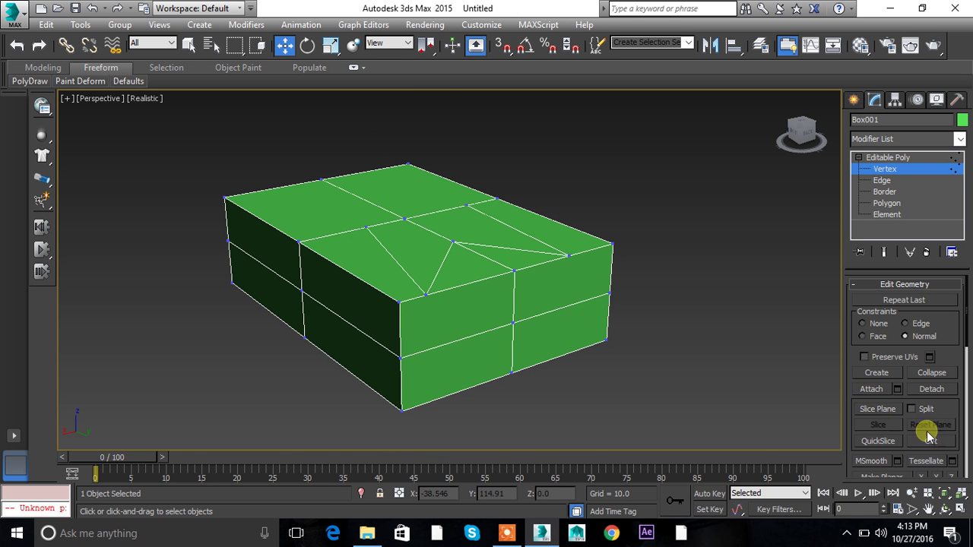
Start and leave the Attach tool, and select the three vertices down the middle of the box's end face.
click(872, 391)
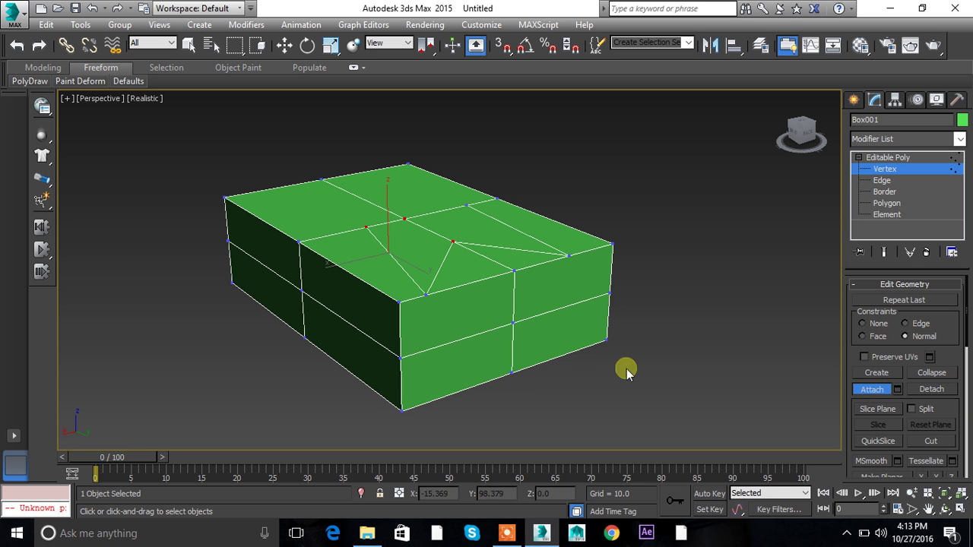
right_click(638, 319)
click(639, 312)
drag(489, 261, 561, 426)
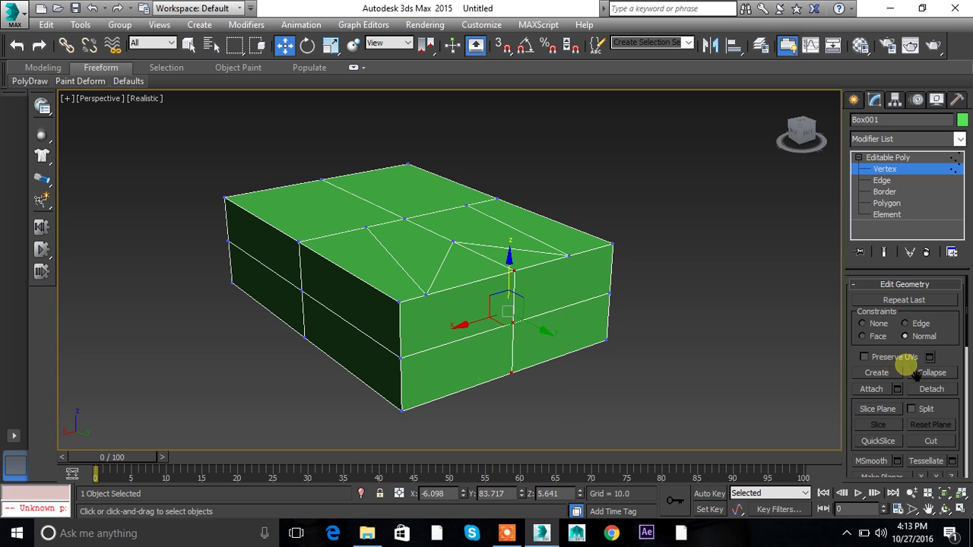
Start and leave Attach again, and try moving the three selected vertices along Y under the Normal constraint.
click(871, 388)
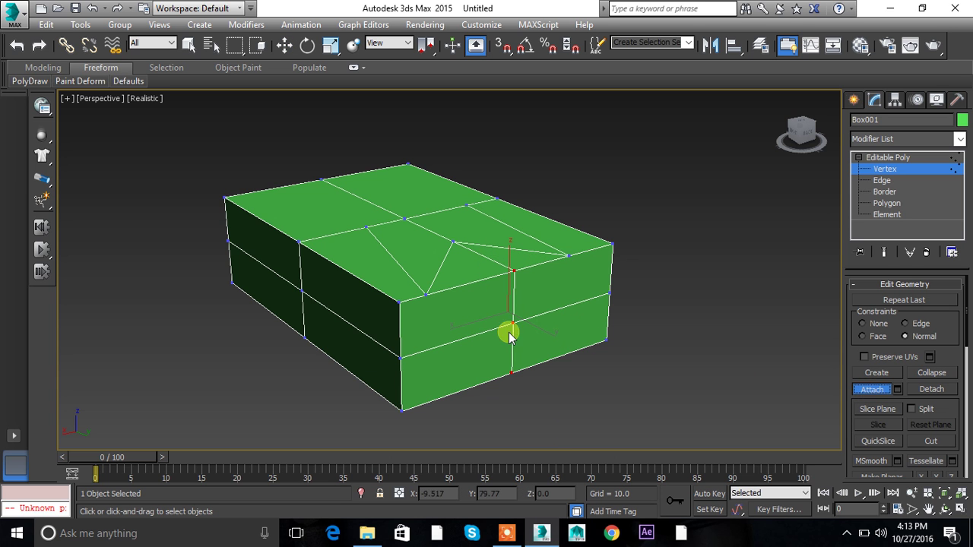
right_click(530, 318)
drag(541, 330, 554, 353)
right_click(555, 354)
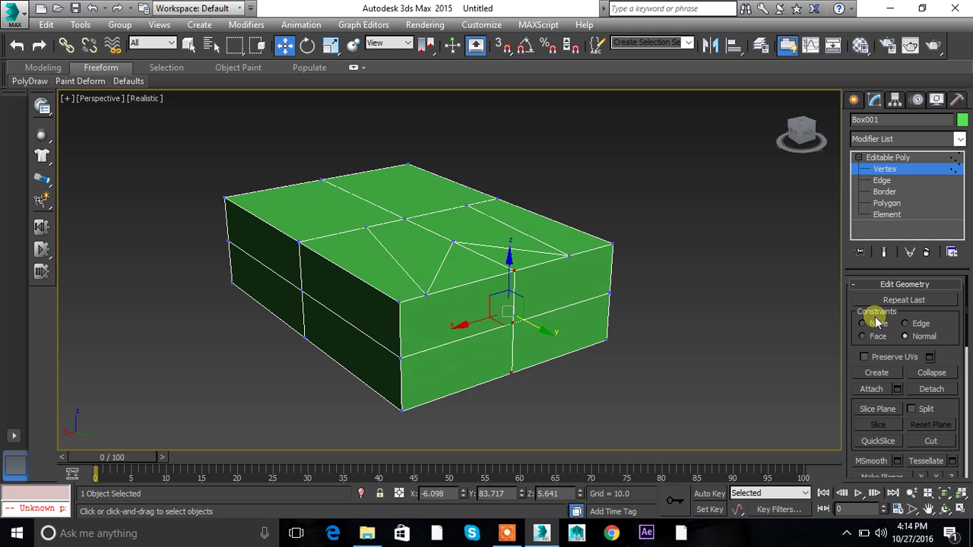
Try moving the three selected vertices along Y with the constraint None, undo the move, and reset the constraint to Normal.
drag(551, 337, 625, 369)
alt+middle_drag(626, 370, 591, 332)
key(ctrl+z)
alt+middle_drag(647, 376, 724, 411)
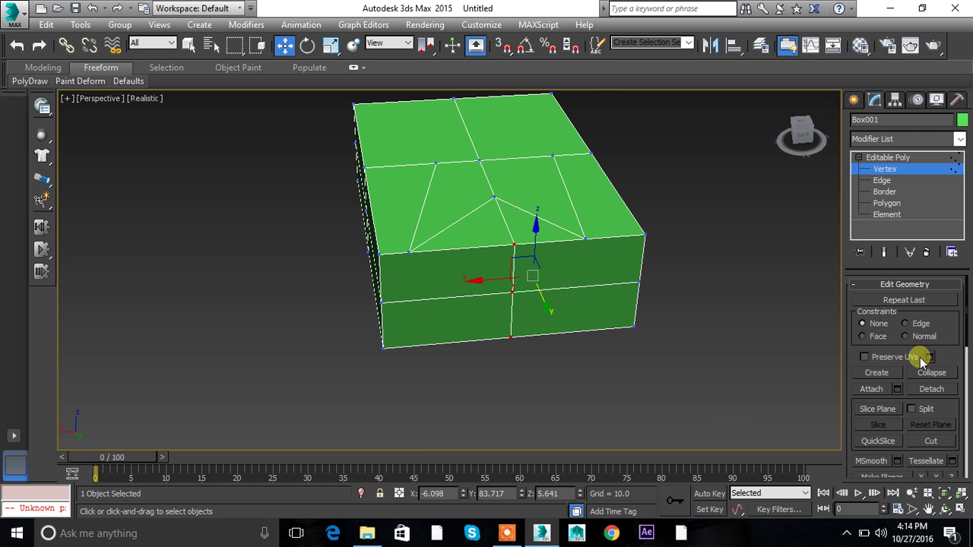
click(905, 337)
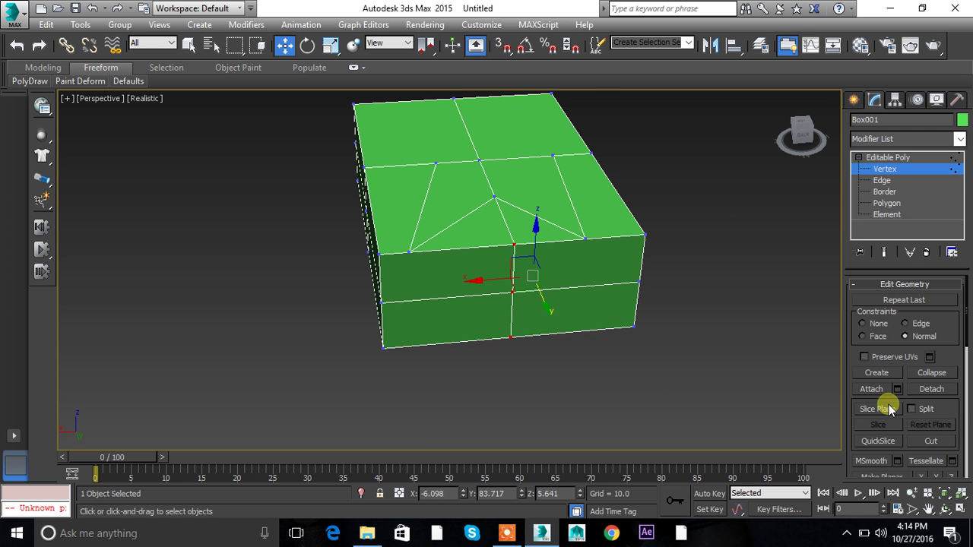
Apply MSmooth four times to the three selected vertices in the middle of the end face.
scroll(943, 403, down, 5)
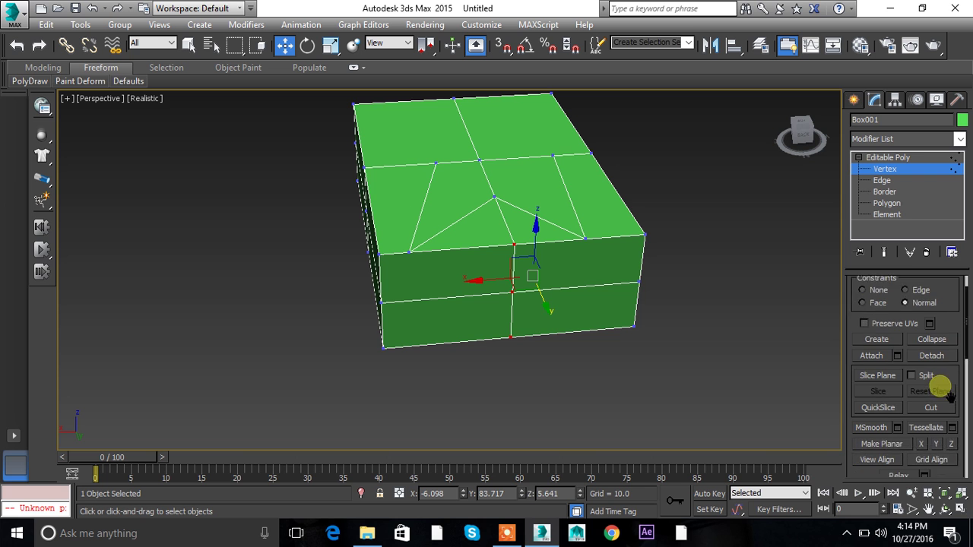
alt+middle_drag(421, 379, 473, 354)
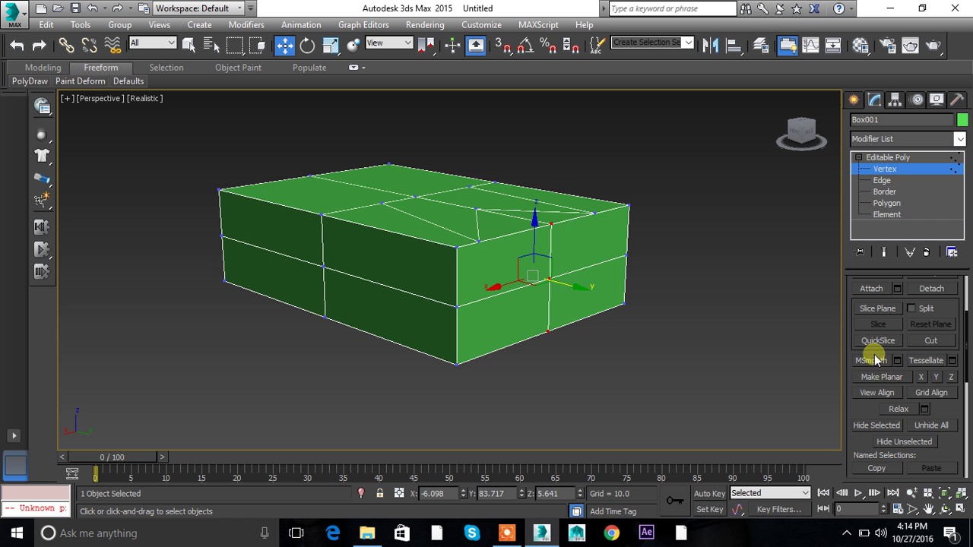
click(874, 359)
click(874, 359)
click(874, 359)
click(875, 359)
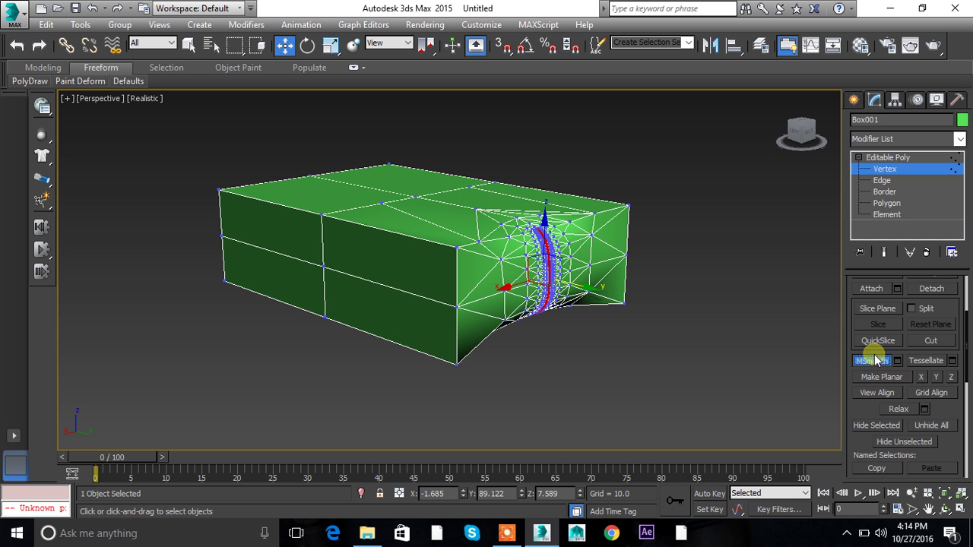
Undo the last MSmooth passes on the three selected vertices of the end face.
key(ctrl+z)
key(ctrl+z)
key(ctrl+z)
key(ctrl+z)
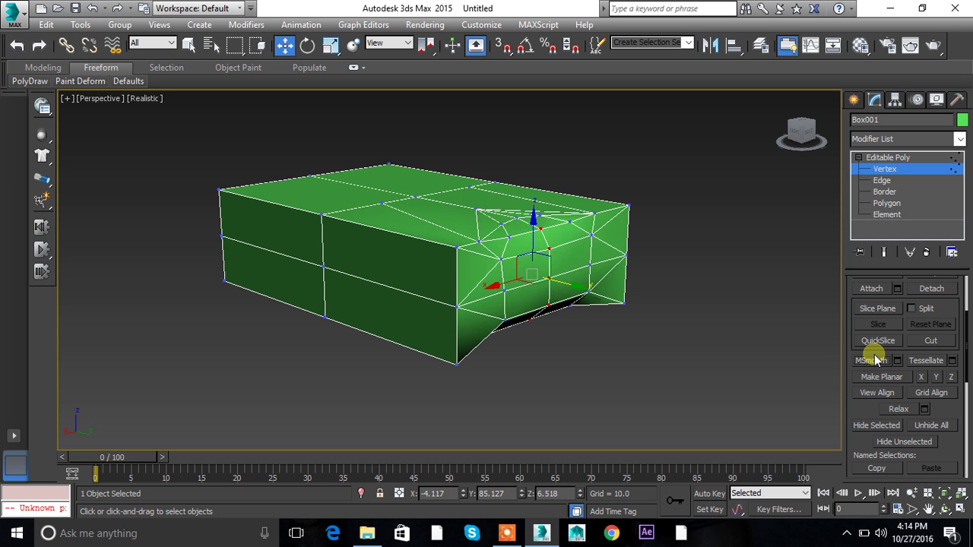
Try Tessellate several times on the selected end-face vertices, and undo back to the plain box.
click(933, 362)
click(933, 362)
click(935, 362)
click(935, 364)
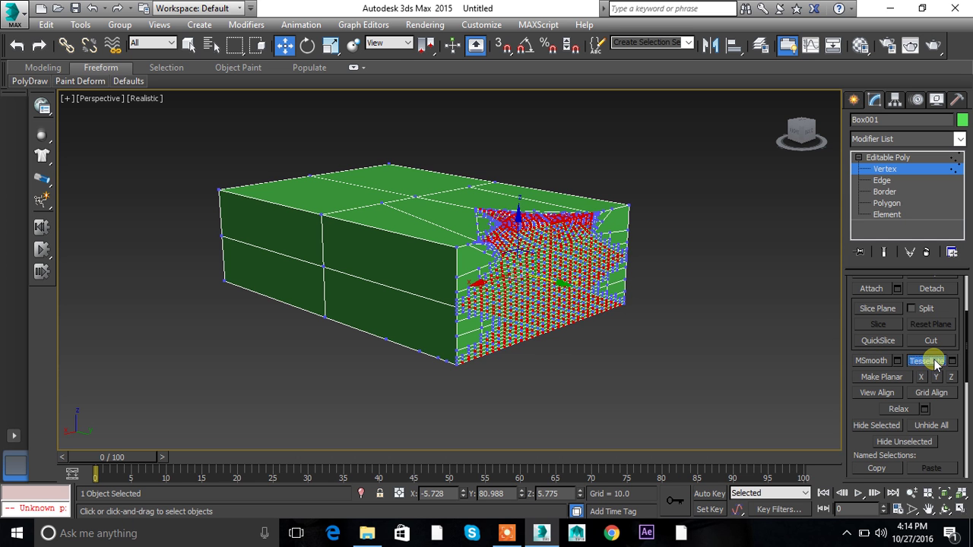
click(935, 364)
click(935, 363)
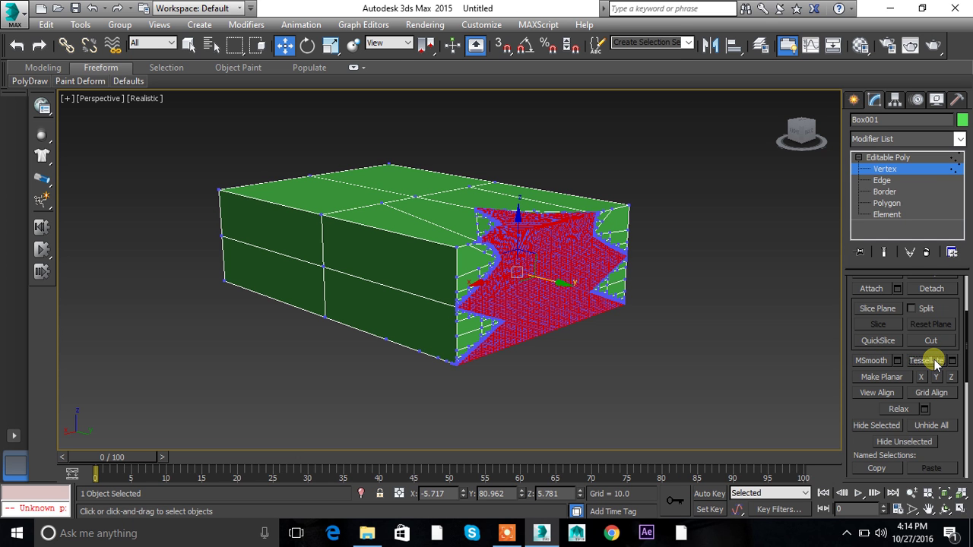
key(ctrl+z)
key(ctrl+z)
key(ctrl+z)
key(ctrl+z)
key(ctrl+z)
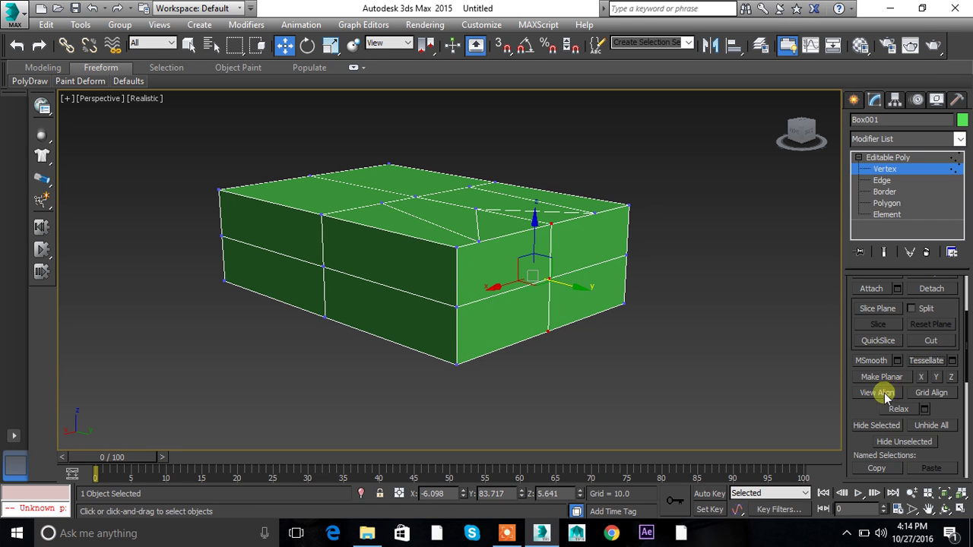
Try Make Planar and its X-axis variant on the three selected vertices, and undo both.
click(882, 378)
click(921, 377)
key(ctrl+z)
key(ctrl+z)
Leave Vertex level and try Make Planar on the whole box, including its Y and Z variants.
click(874, 159)
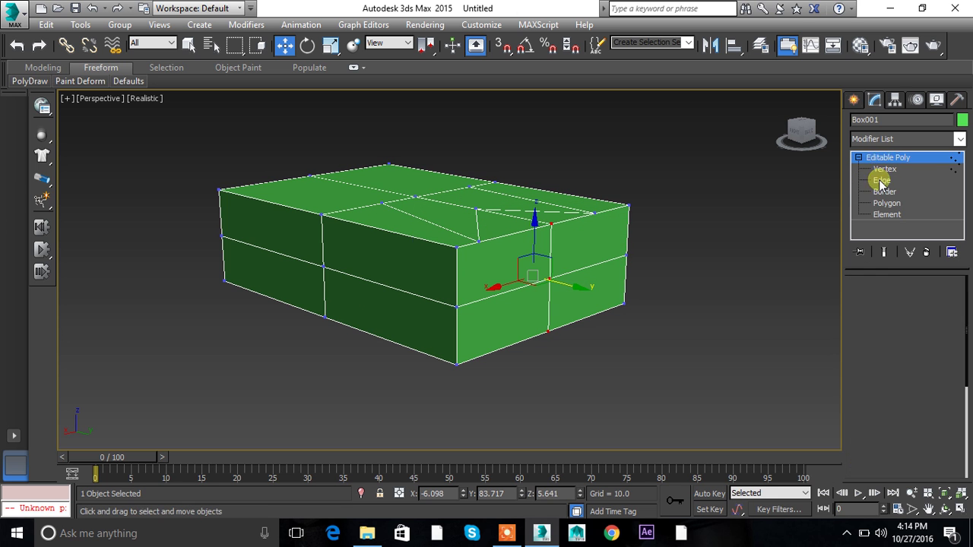
scroll(897, 441, down, 2)
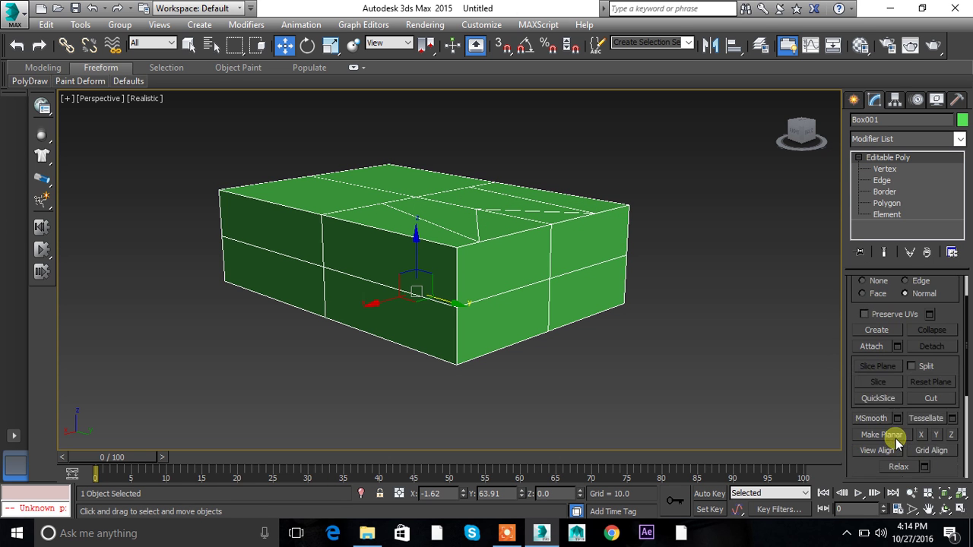
click(896, 438)
click(936, 435)
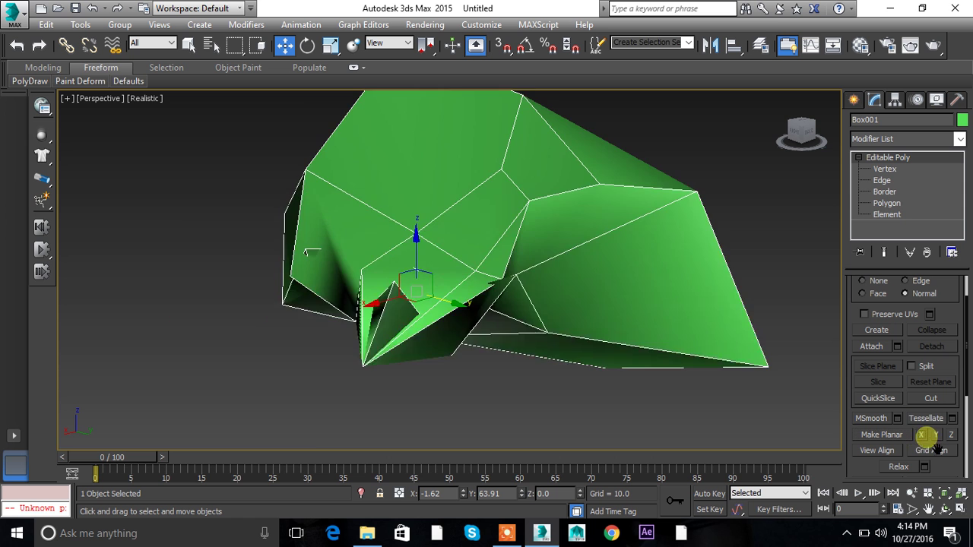
click(950, 435)
scroll(646, 354, down, 2)
alt+middle_drag(645, 354, 676, 381)
scroll(561, 330, down, 3)
alt+middle_drag(561, 330, 497, 279)
scroll(537, 338, up, 2)
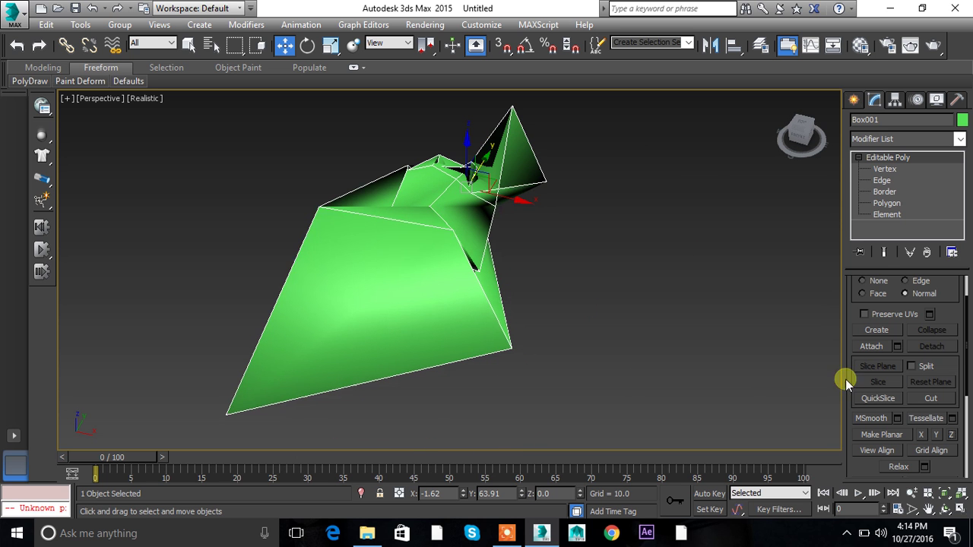
Try Tessellate several times on the whole box, and undo the tessellation.
click(934, 417)
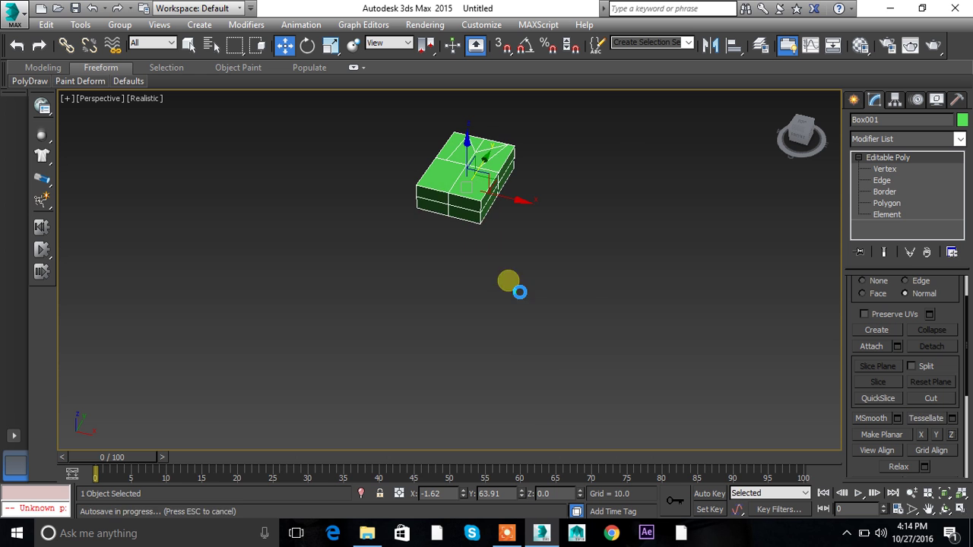
key(z)
click(919, 420)
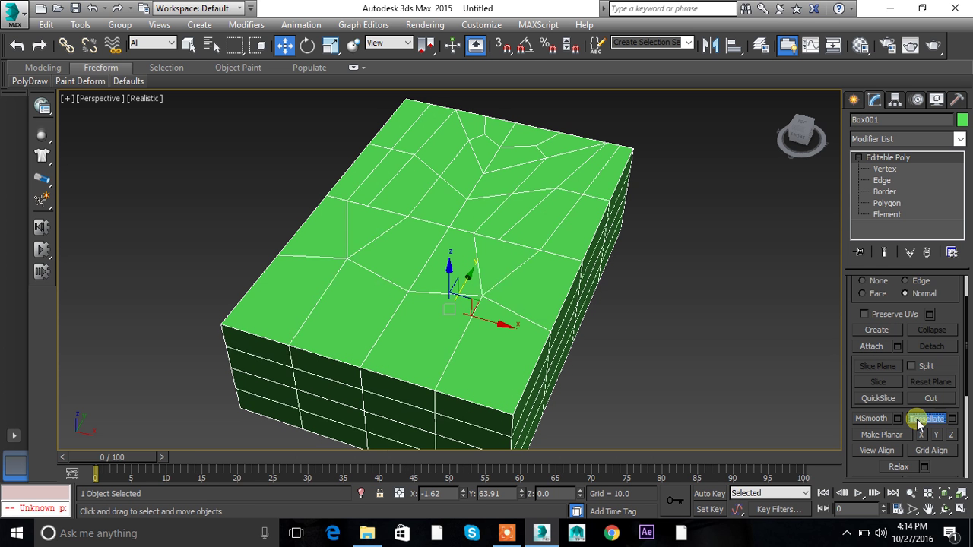
click(918, 420)
click(918, 419)
click(919, 420)
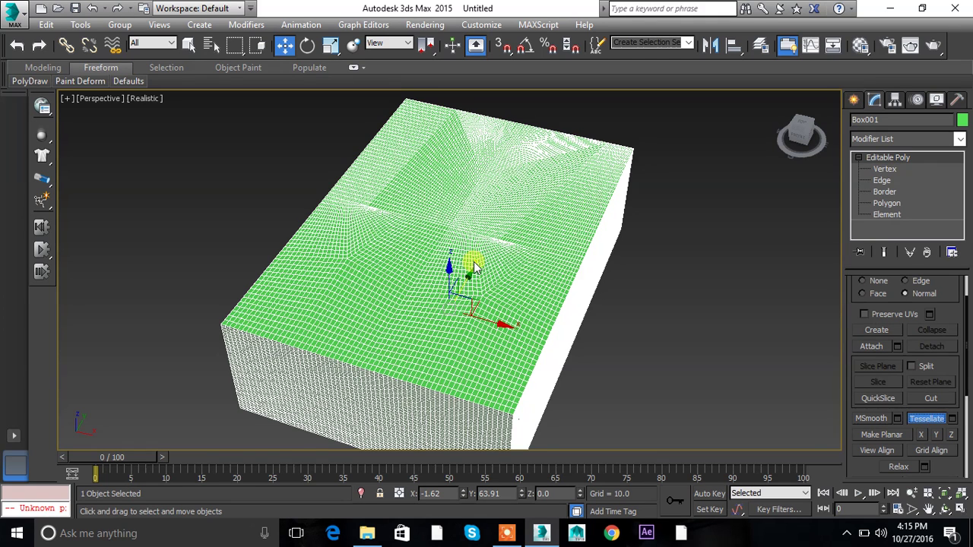
key(ctrl+z)
key(ctrl+z)
key(ctrl+z)
key(ctrl+z)
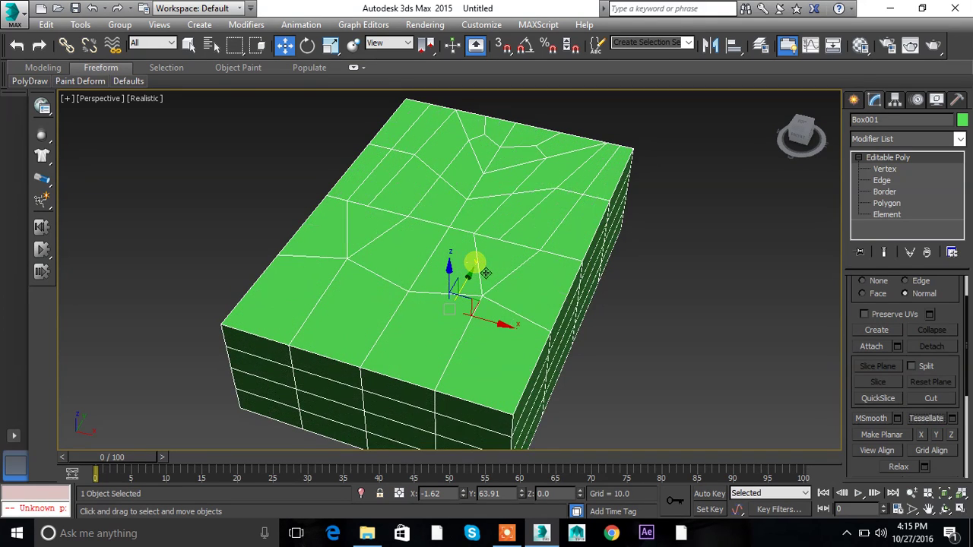
key(ctrl+z)
Try Relax five times on the whole box, and undo it.
scroll(882, 431, down, 1)
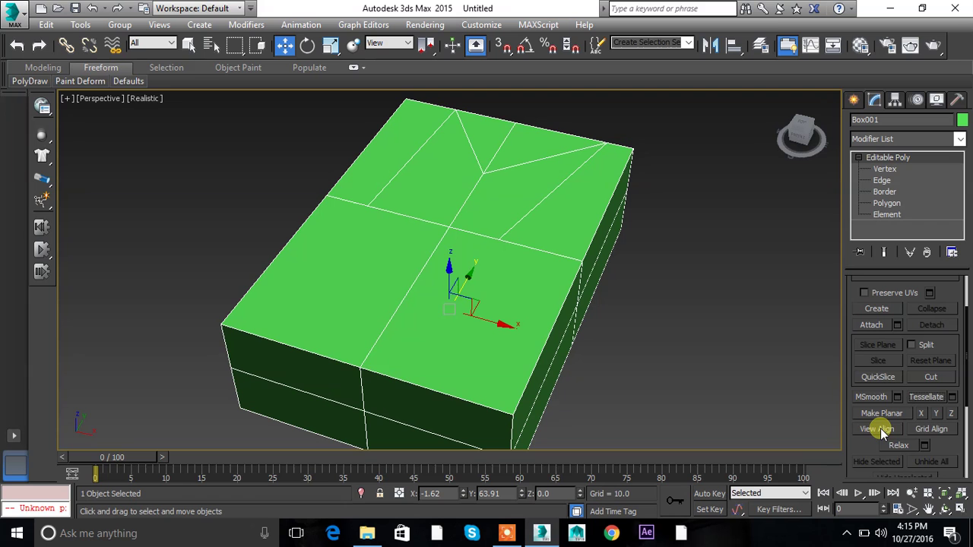
scroll(899, 429, down, 5)
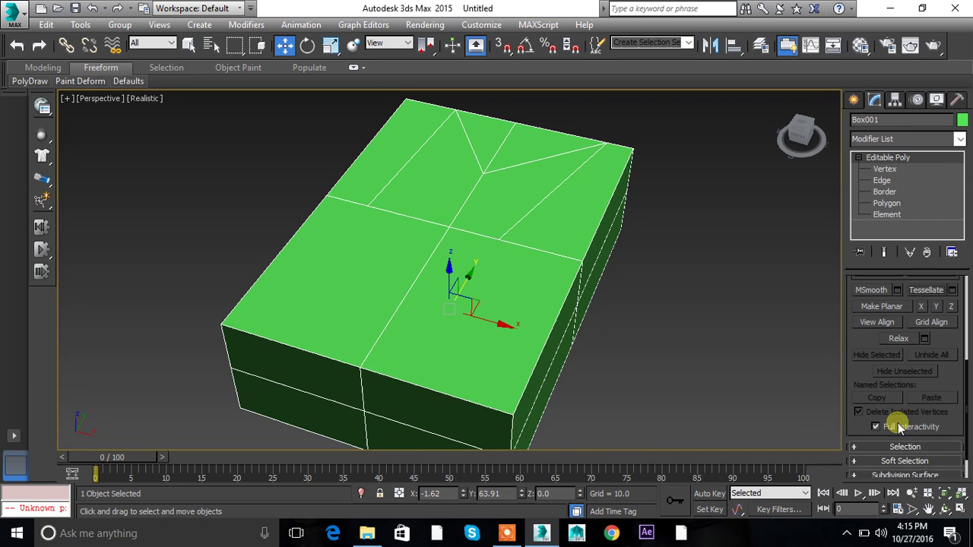
click(899, 339)
click(900, 340)
click(900, 339)
click(902, 342)
click(902, 342)
key(ctrl+z)
key(ctrl+z)
key(ctrl+z)
key(ctrl+z)
key(ctrl+z)
key(ctrl+z)
key(ctrl+z)
key(ctrl+z)
key(ctrl+z)
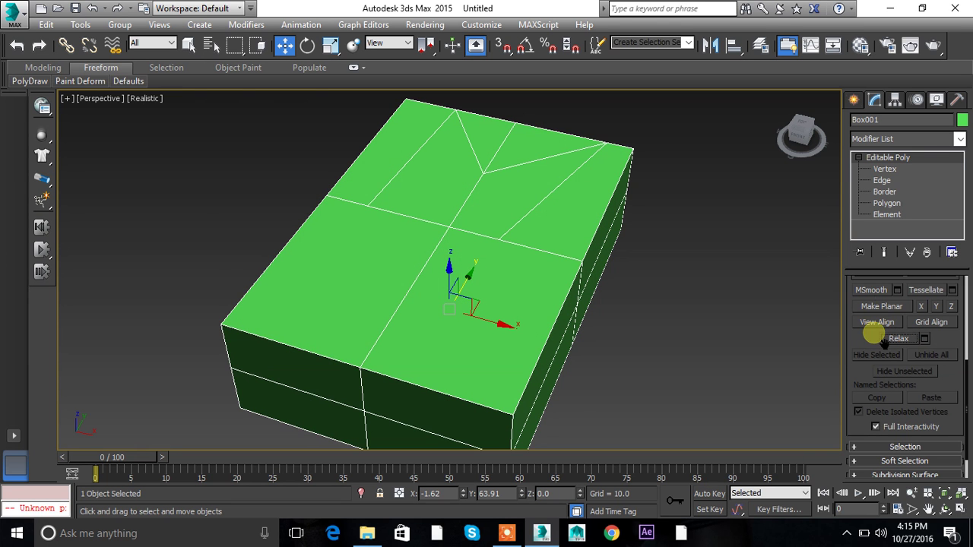
Collapse the Edit Geometry section and expand the Selection section of the Editable Poly settings.
scroll(869, 342, up, 6)
scroll(865, 318, up, 2)
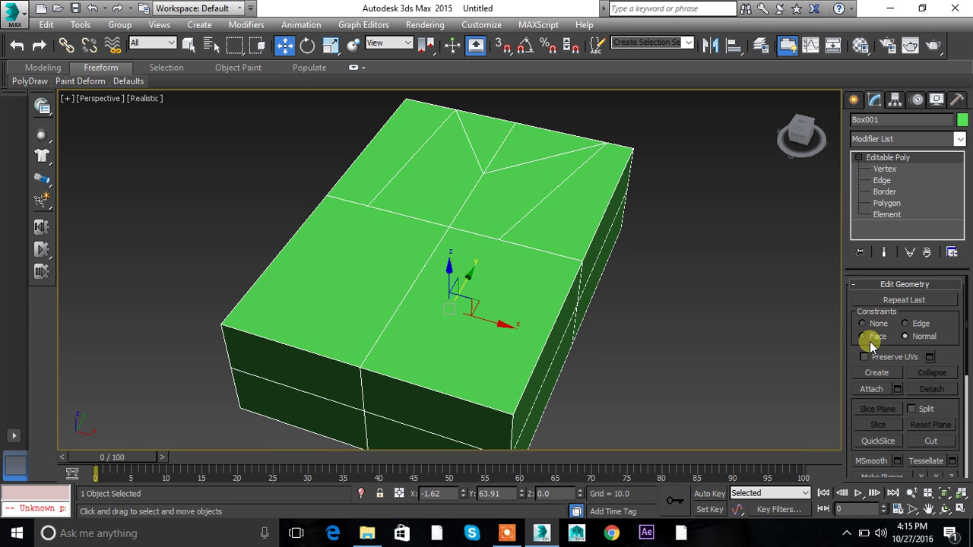
click(858, 286)
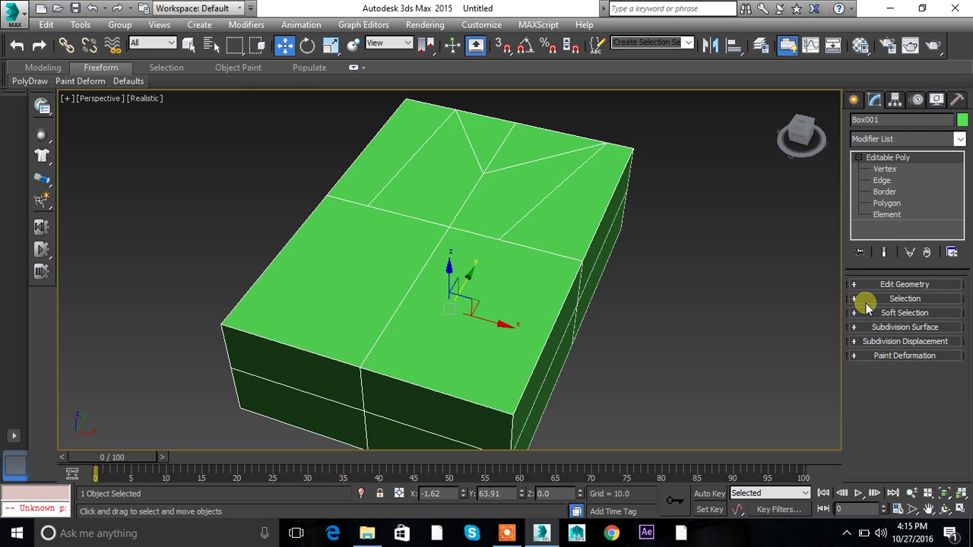
click(857, 299)
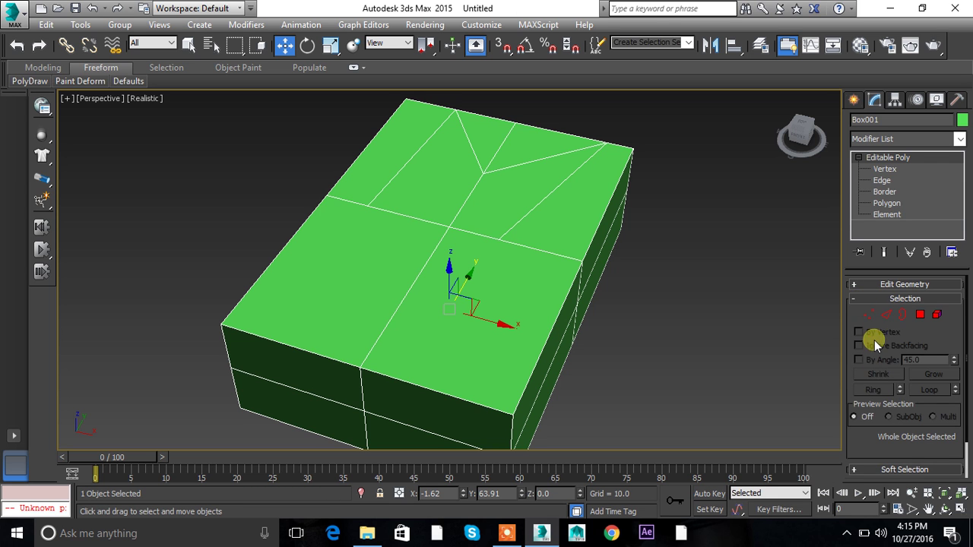
Try the Vertex, Edge, Border and Polygon selection levels, finishing with an upper polygon on the box's long side selected.
click(869, 318)
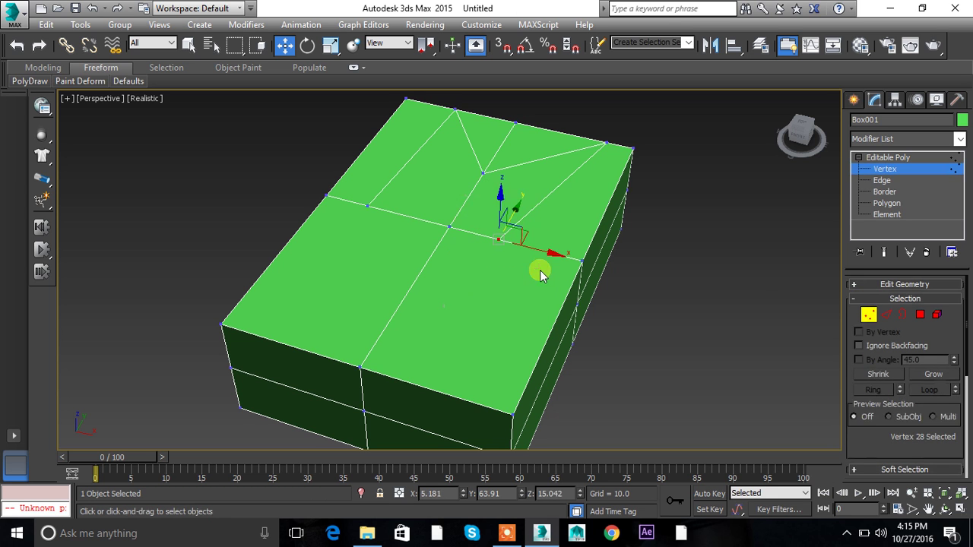
click(871, 315)
key(2)
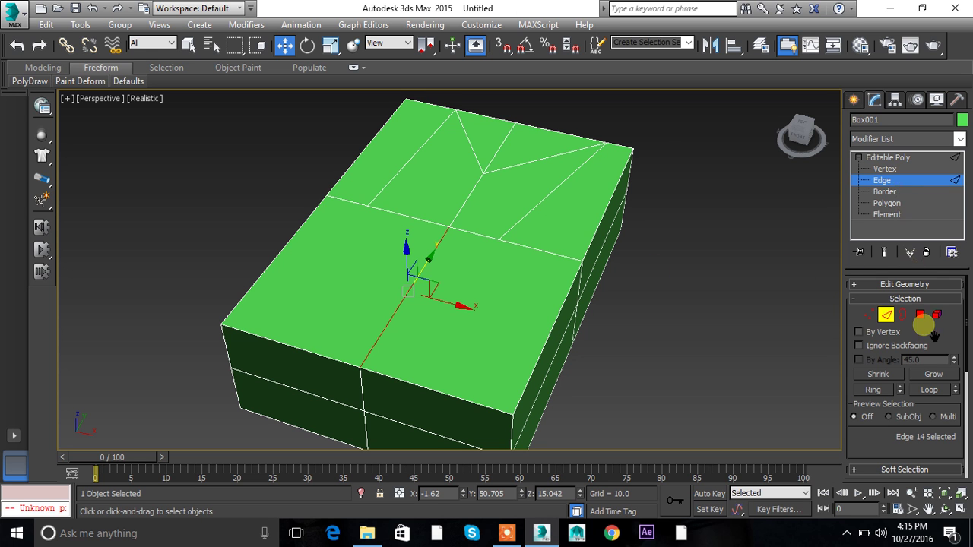
click(903, 314)
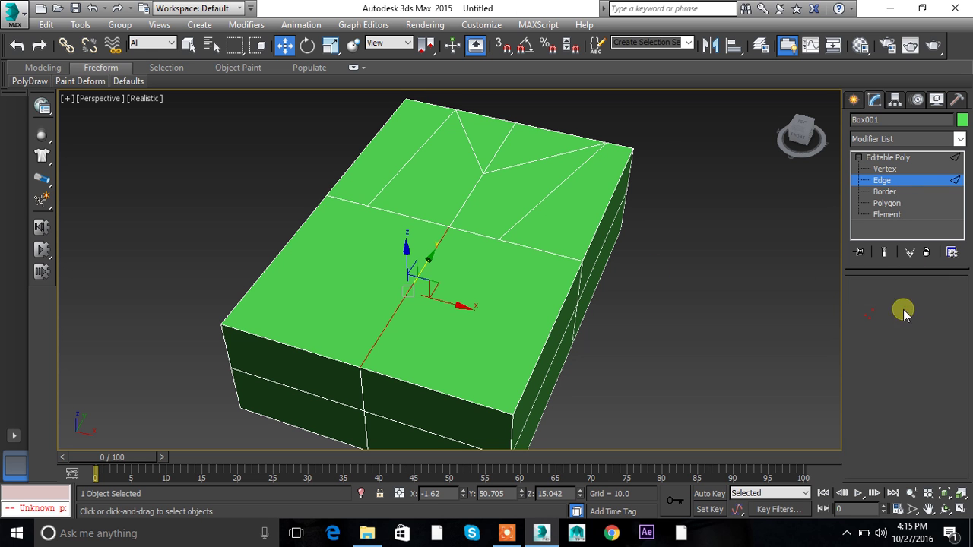
click(476, 200)
alt+middle_drag(714, 434, 669, 379)
click(920, 314)
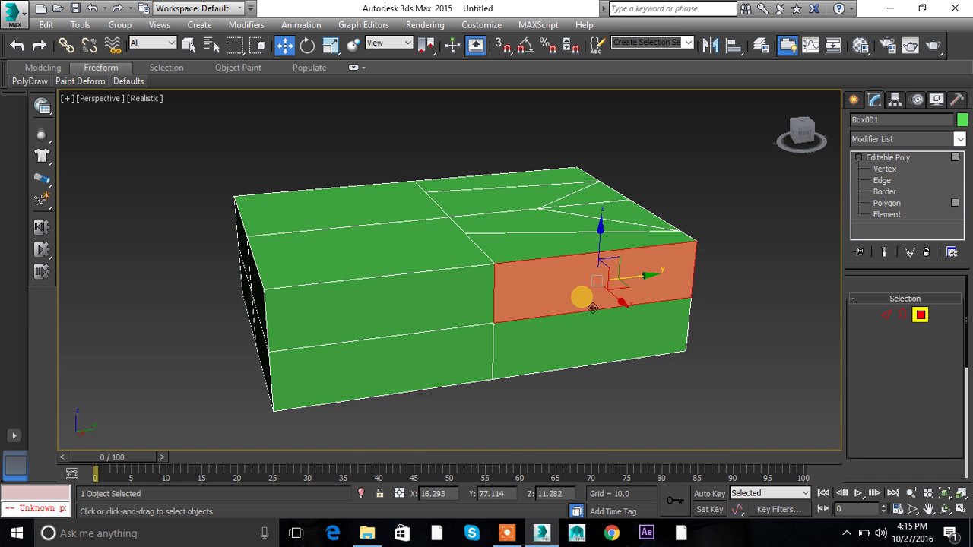
click(387, 304)
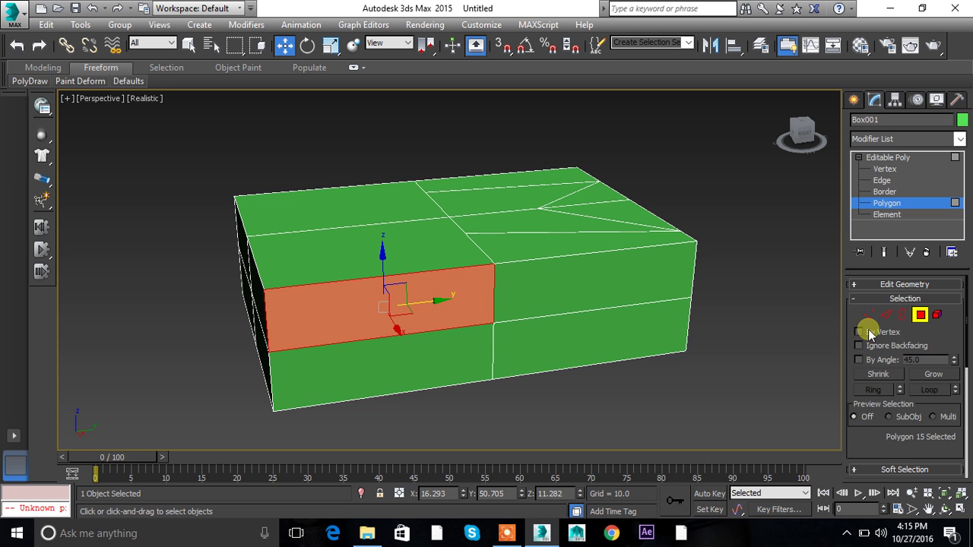
Switch to Vertex level and region-select vertices on the long side, the front face and the corner column with Ignore Backfacing off.
scroll(868, 330, down, 3)
key(1)
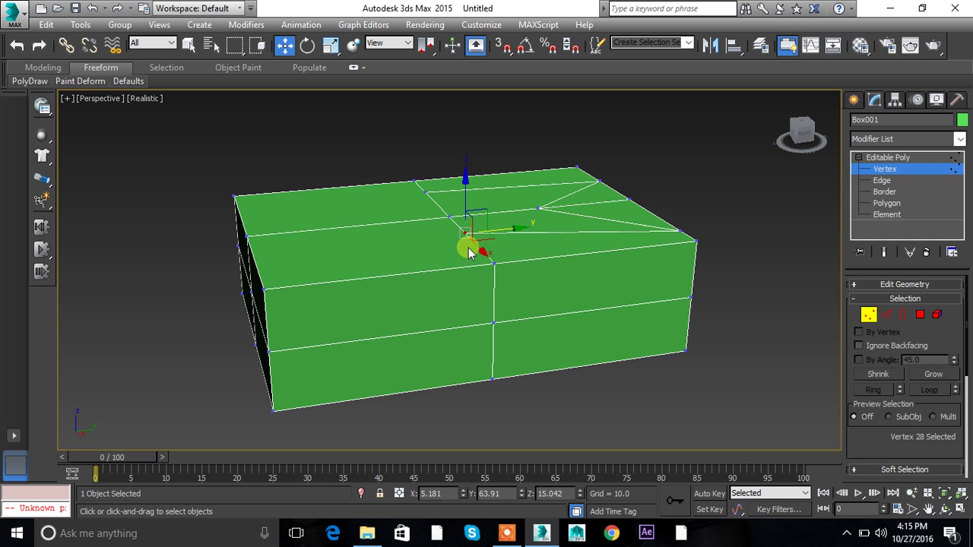
drag(467, 246, 554, 376)
drag(821, 456, 87, 471)
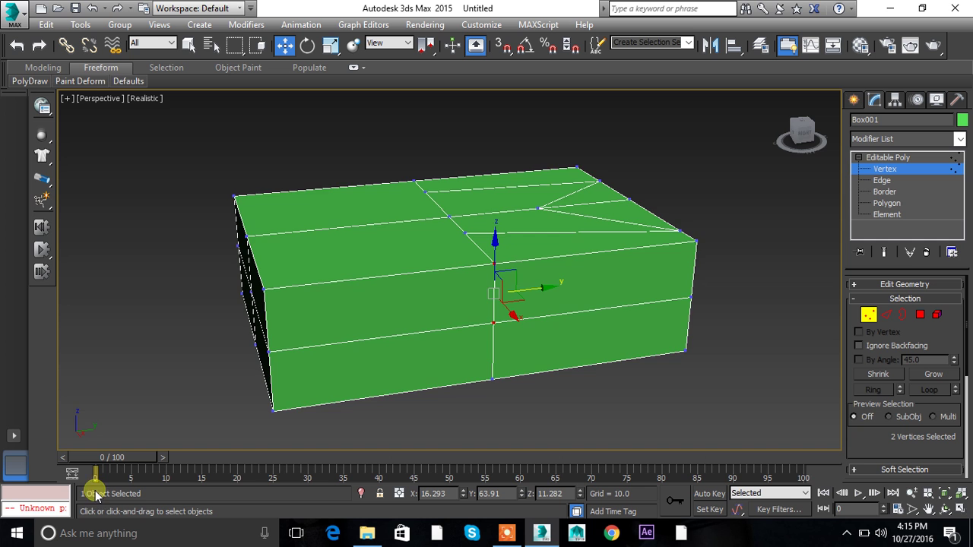
alt+middle_drag(745, 341, 417, 264)
drag(277, 214, 383, 378)
alt+middle_drag(382, 378, 549, 369)
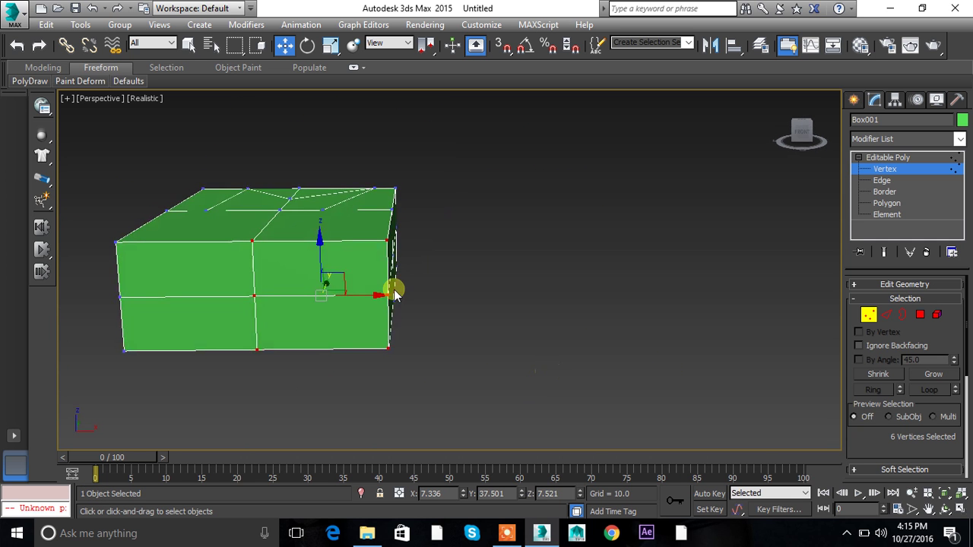
drag(380, 175, 471, 408)
alt+middle_drag(471, 408, 326, 242)
alt+middle_drag(423, 313, 488, 303)
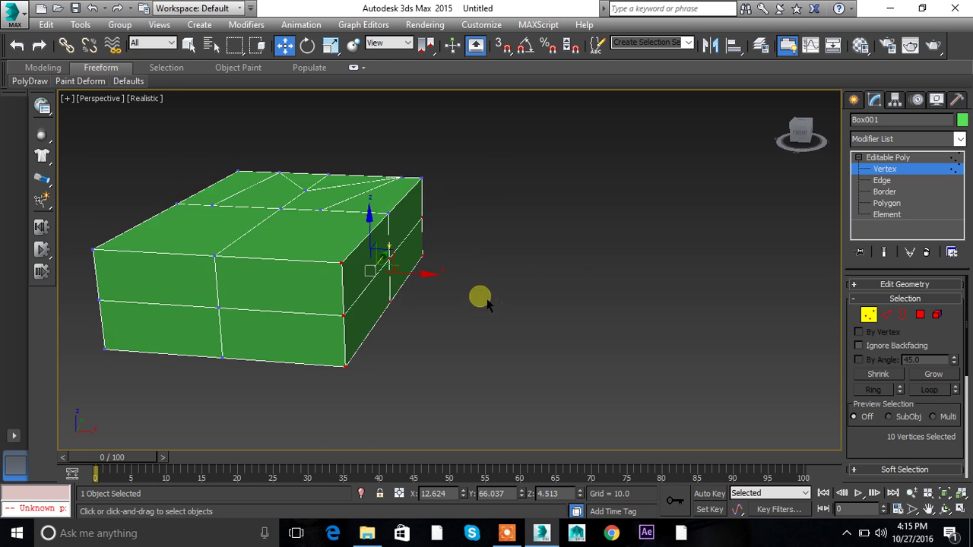
Turn on Ignore Backfacing and region-select the corner and middle vertex columns of the front face.
click(859, 345)
alt+middle_drag(760, 342, 341, 265)
drag(271, 213, 334, 334)
alt+middle_drag(358, 428, 628, 327)
click(210, 230)
drag(120, 185, 191, 387)
alt+middle_drag(190, 387, 272, 259)
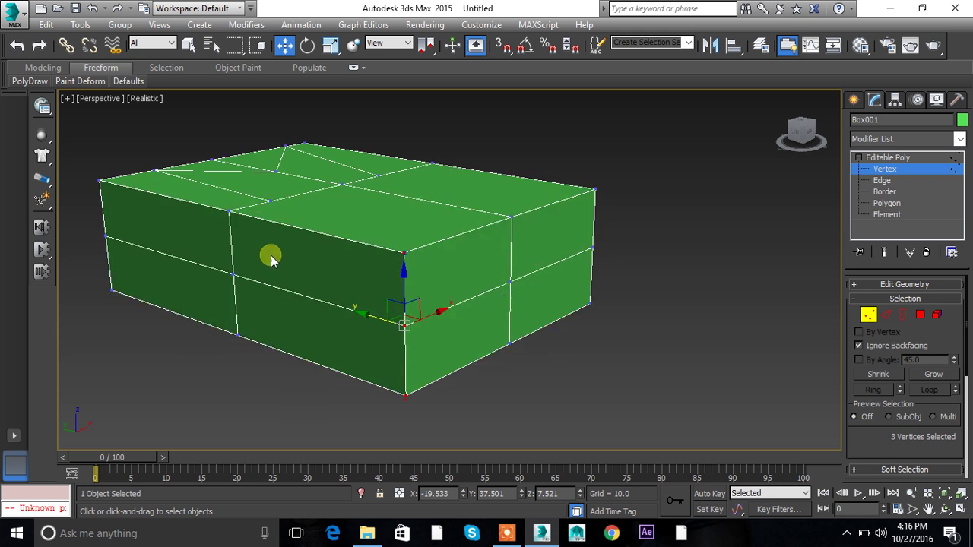
drag(396, 213, 559, 460)
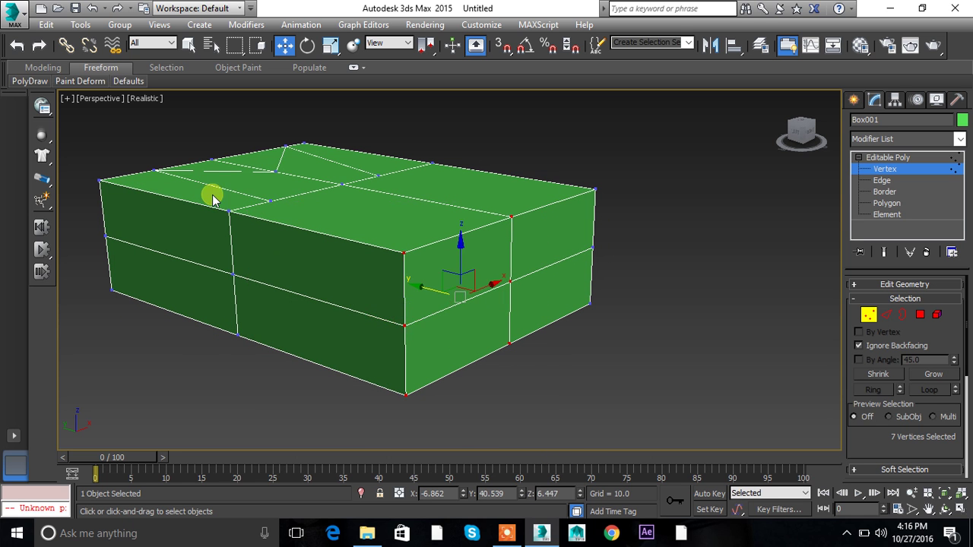
drag(506, 419, 559, 463)
Clear the selection, region-select the centre vertex of the front face and check it in see-through display.
alt+middle_drag(535, 427, 463, 406)
click(463, 406)
drag(382, 259, 516, 338)
alt+middle_drag(547, 343, 501, 314)
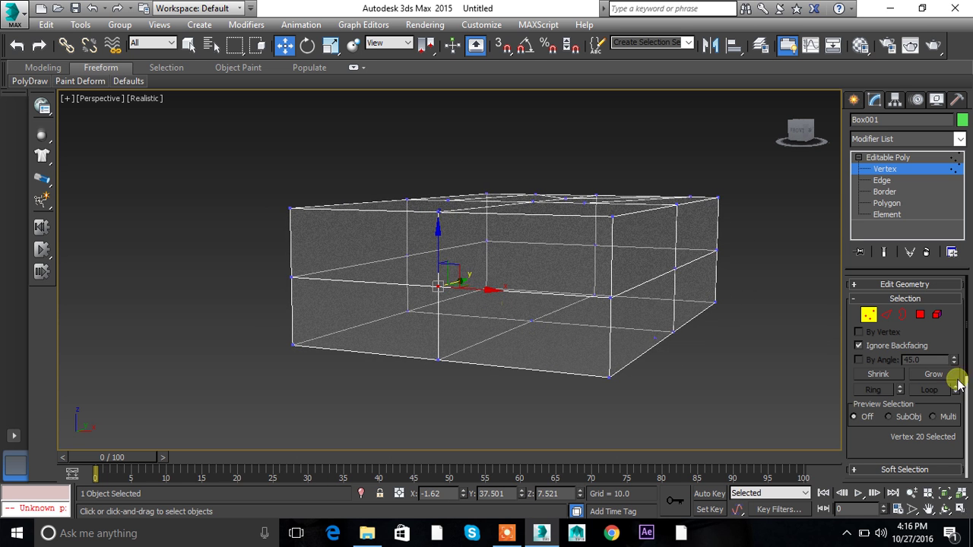
alt+middle_drag(573, 380, 608, 397)
Turn off Ignore Backfacing and region-select the vertices at and behind the lower middle of the front face.
click(606, 401)
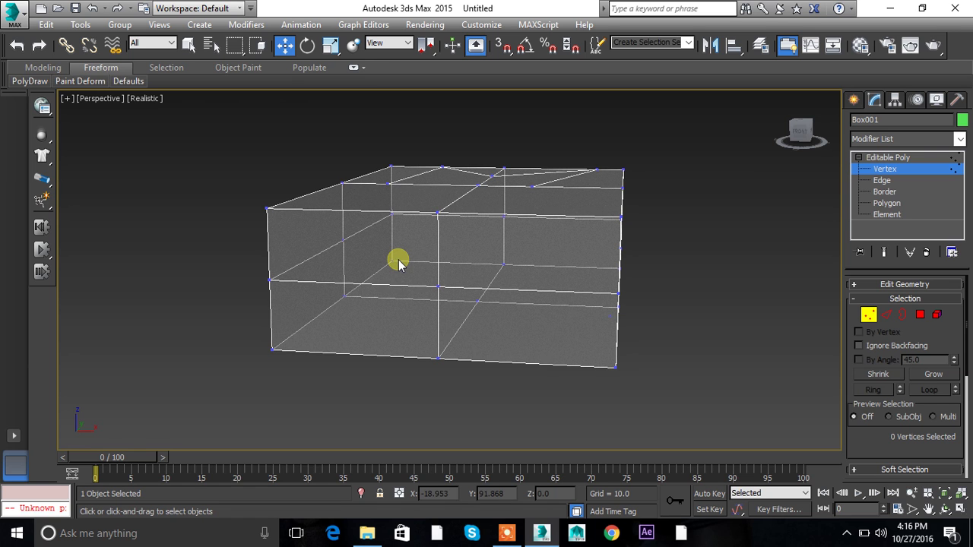
drag(398, 261, 545, 372)
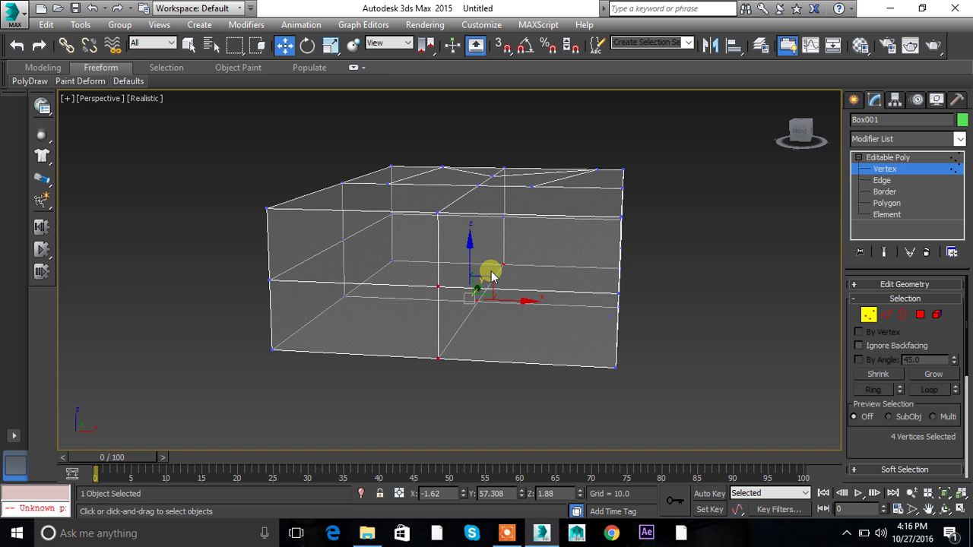
alt+middle_drag(682, 281, 730, 287)
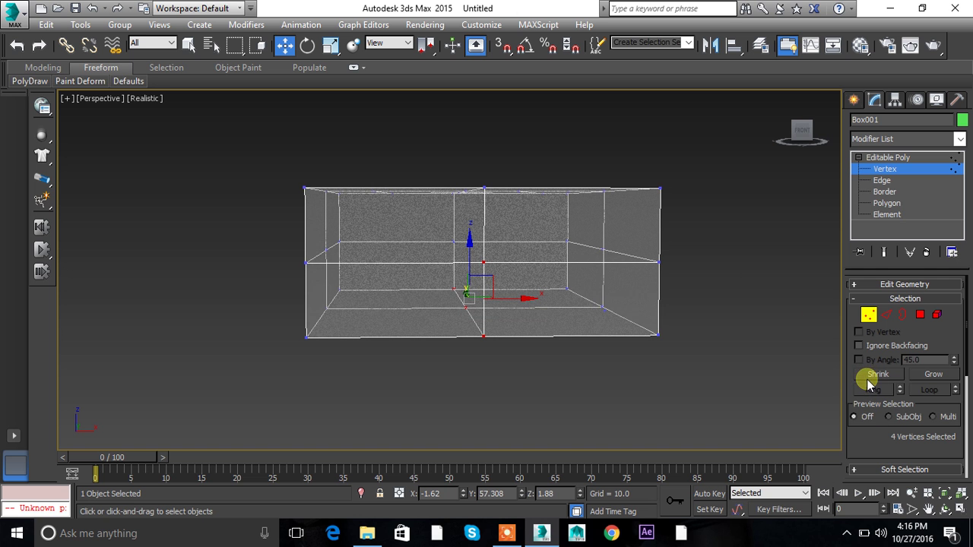
Clear the selection, region-select only the centre vertex of the front face and turn off see-through display.
click(787, 344)
alt+middle_drag(786, 343, 719, 354)
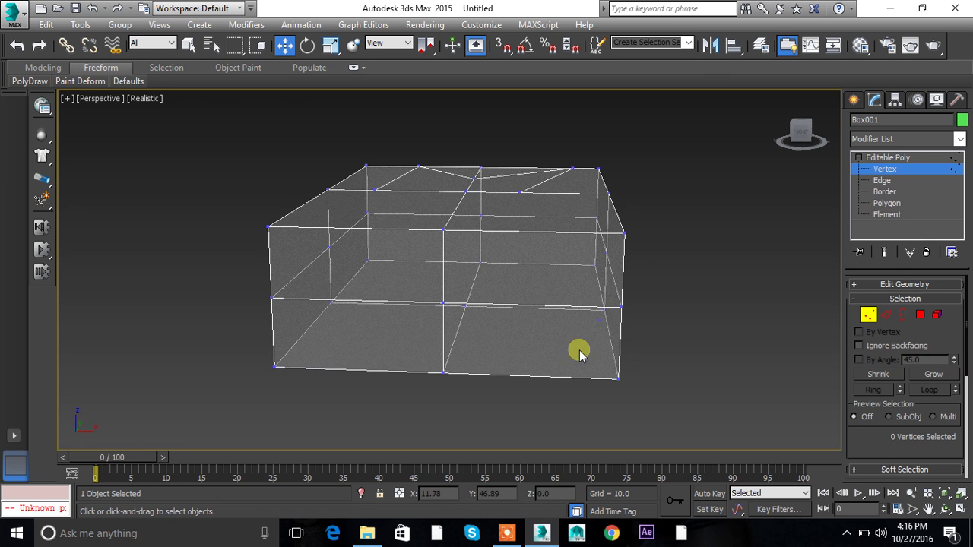
drag(423, 287, 460, 316)
key(alt+x)
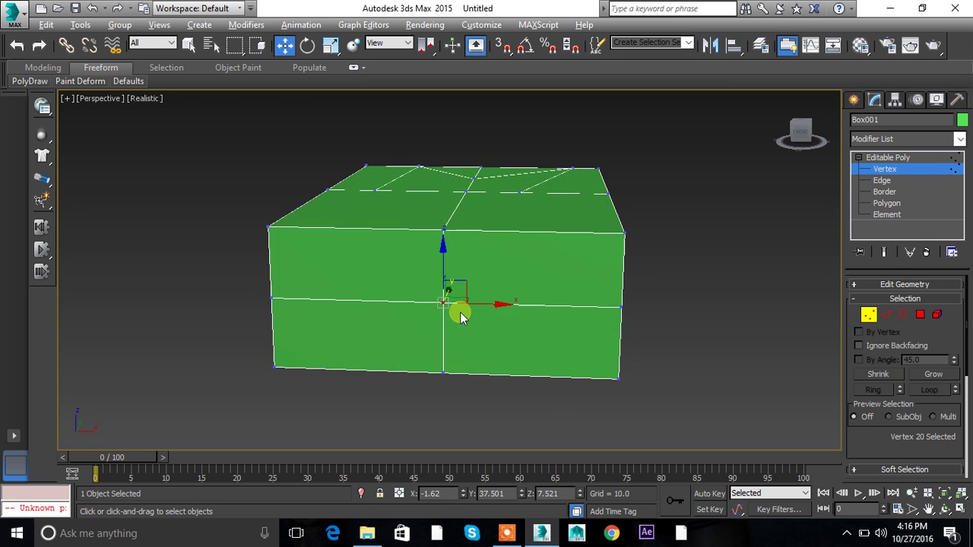
Grow the vertex selection step by step from the front face's centre vertex across the whole box.
alt+middle_drag(527, 304, 323, 346)
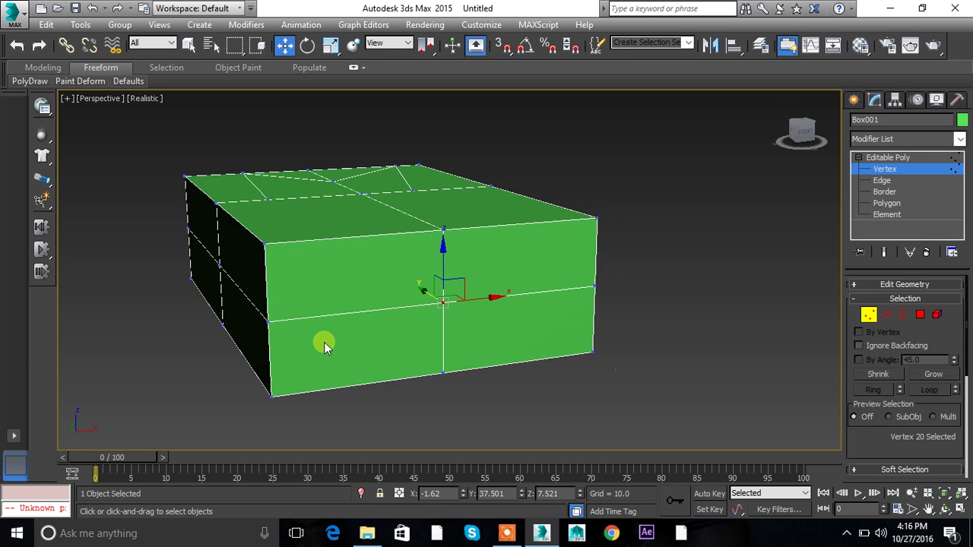
click(933, 375)
click(934, 374)
click(933, 374)
alt+middle_drag(647, 298, 536, 298)
alt+middle_drag(597, 282, 621, 306)
Shrink the grown vertex selection once, and clear the selection.
click(874, 375)
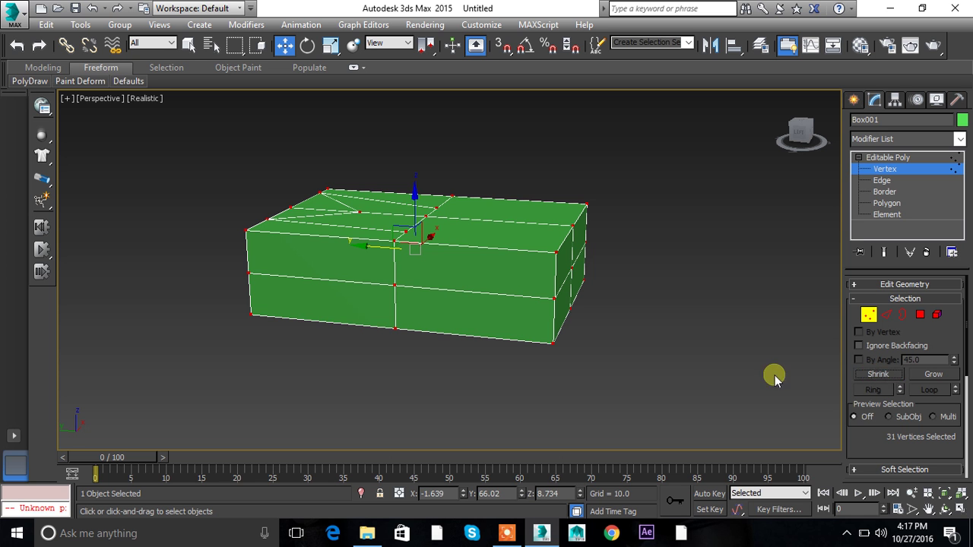
click(691, 360)
alt+middle_drag(690, 360, 657, 361)
Show the Soft Selection settings and region-select the middle vertices of the box's front face.
drag(876, 436, 868, 312)
click(858, 298)
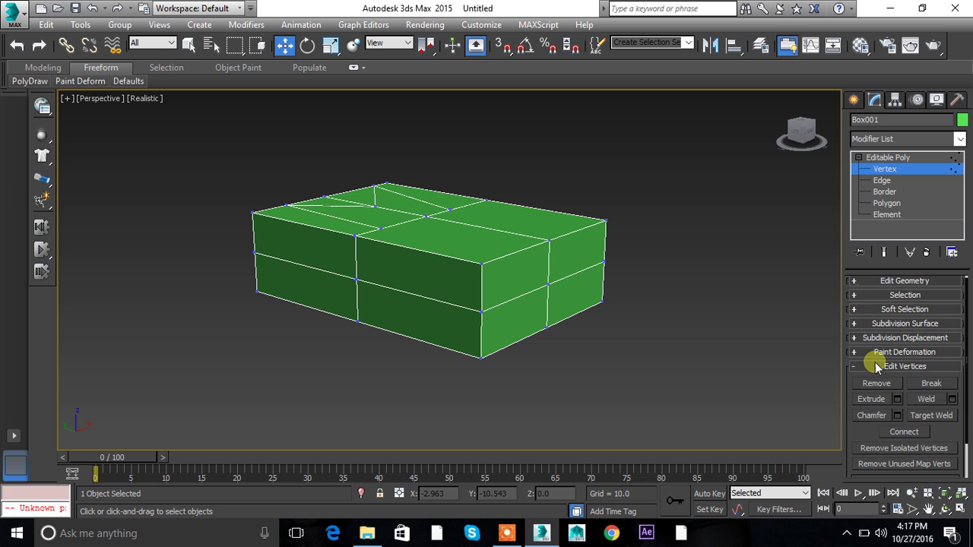
click(858, 310)
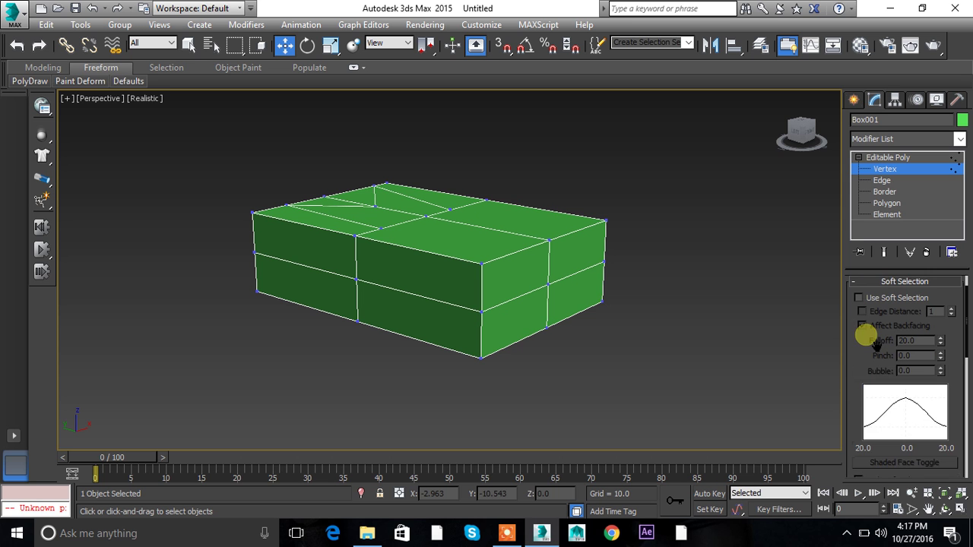
alt+middle_drag(799, 296, 479, 245)
drag(479, 245, 754, 341)
right_click(753, 341)
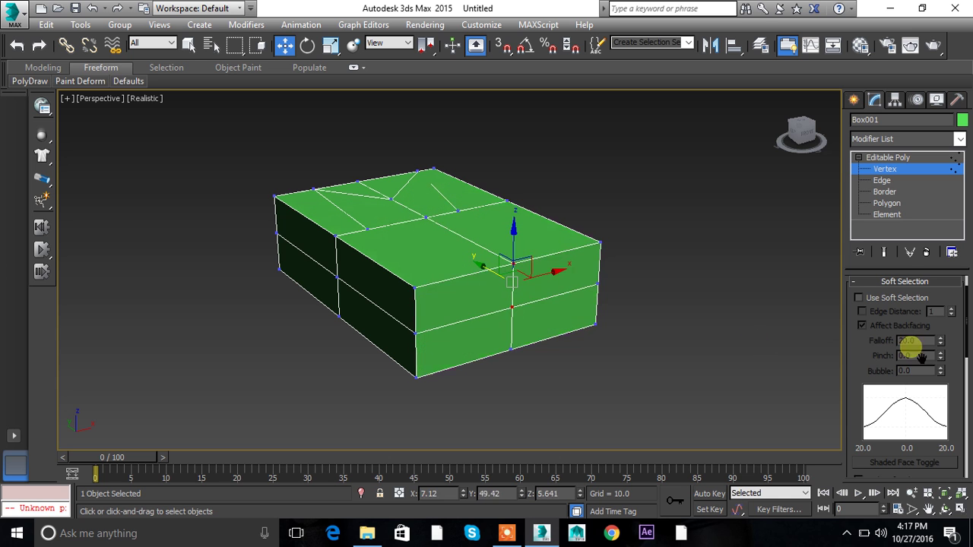
Check the Edit Geometry constraints, and preview soft selection on the selected vertices by switching it on and off.
scroll(919, 313, up, 1)
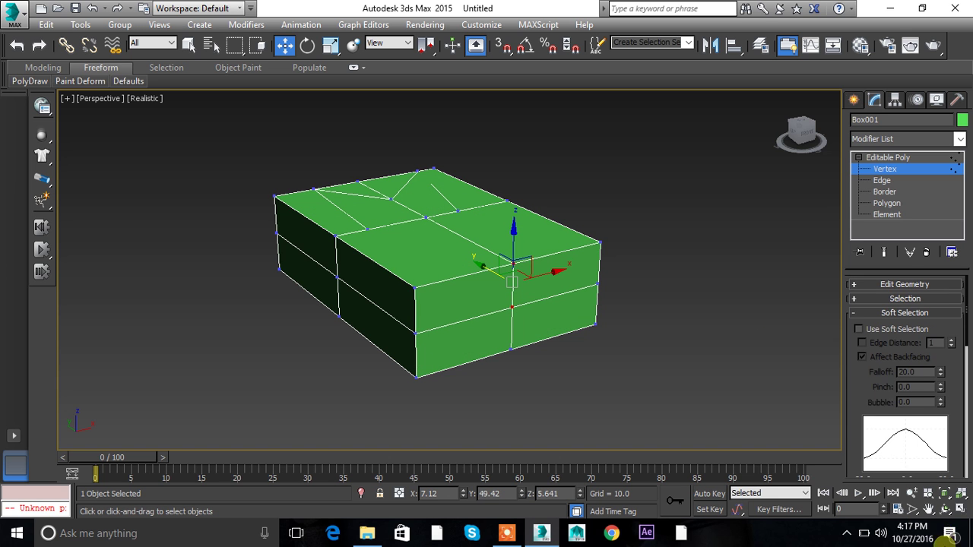
click(858, 283)
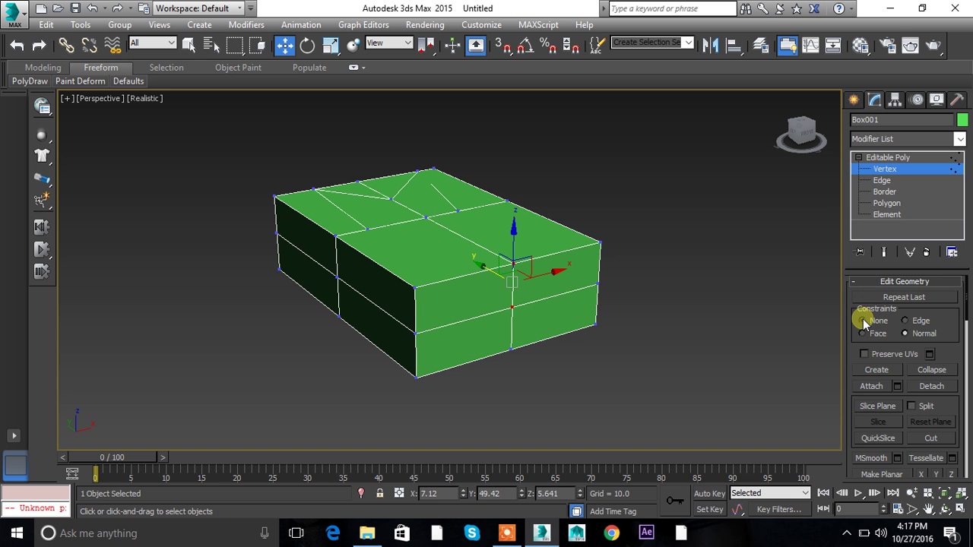
click(856, 282)
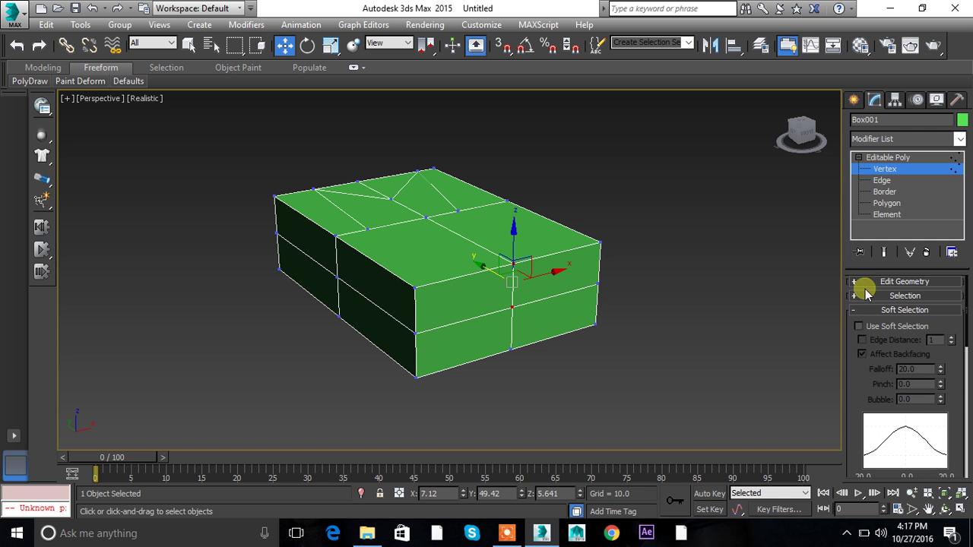
click(859, 327)
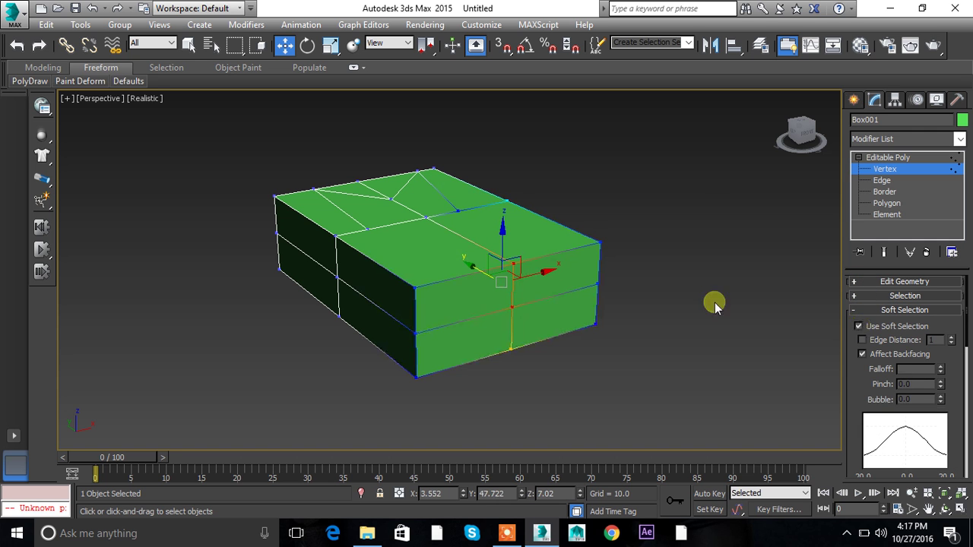
click(859, 326)
Try moving the selected vertices with soft selection off, and undo the moves.
drag(489, 269, 509, 304)
alt+middle_drag(631, 341, 551, 342)
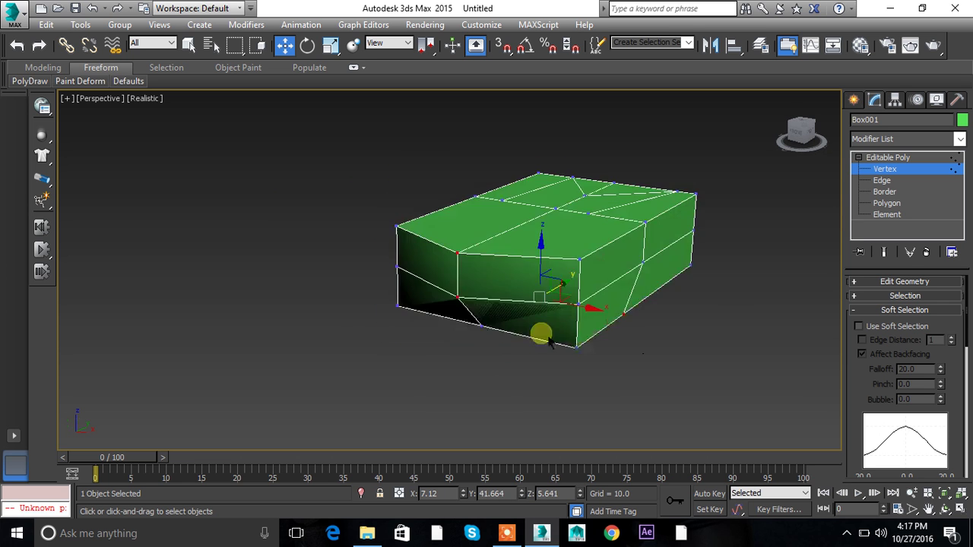
key(ctrl+z)
key(ctrl+z)
key(ctrl+z)
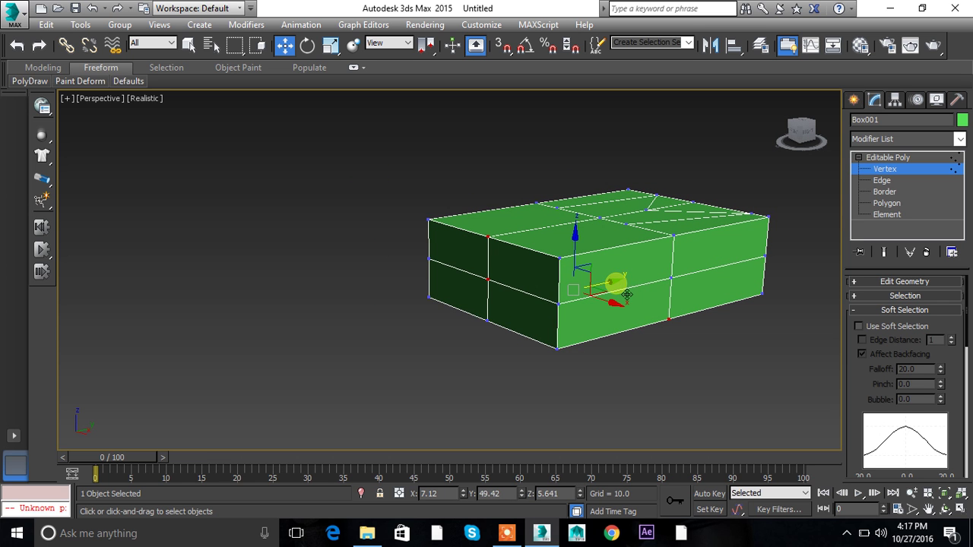
drag(626, 295, 584, 365)
key(ctrl+z)
alt+middle_drag(636, 362, 650, 385)
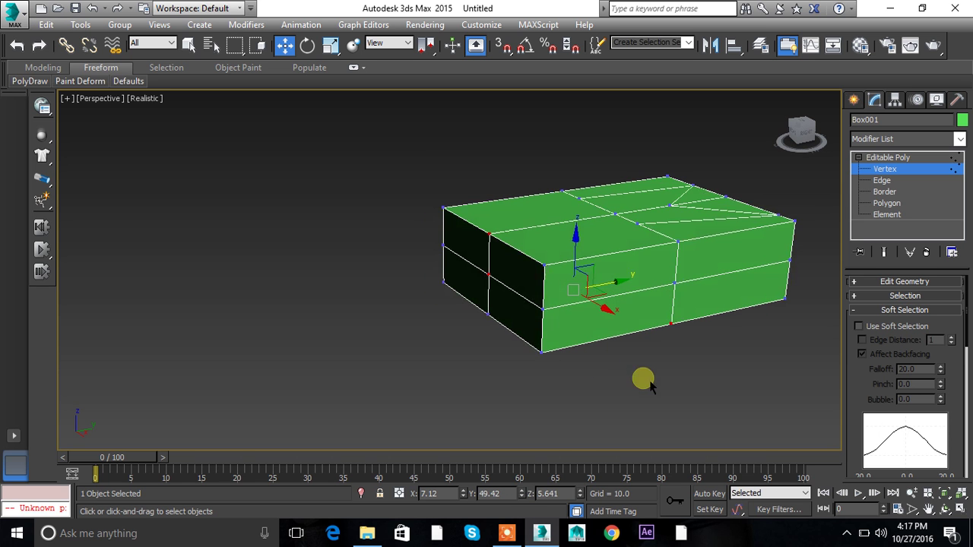
Region-select the middle vertex column of the box's dark end face and push it slightly inward along Y with soft selection on.
drag(487, 247, 506, 357)
alt+middle_drag(507, 356, 556, 358)
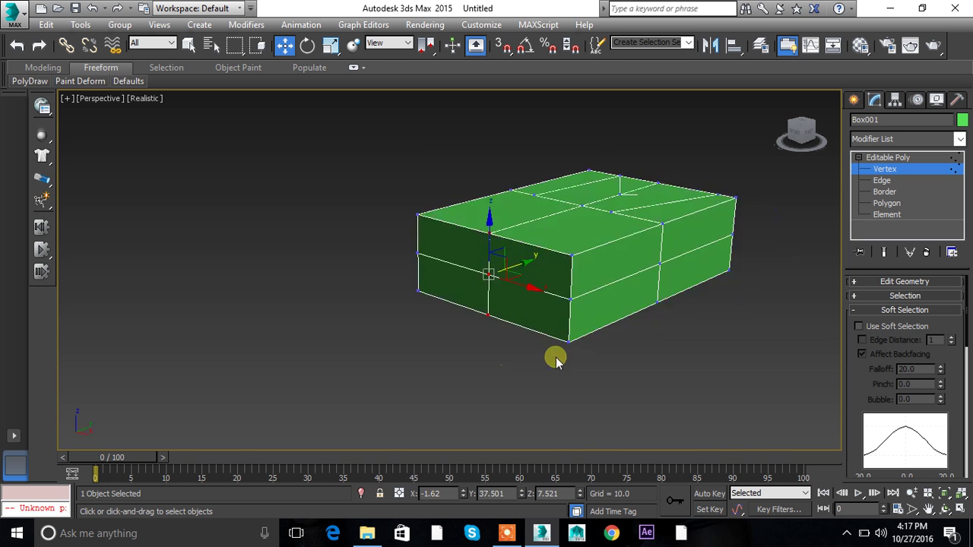
click(872, 329)
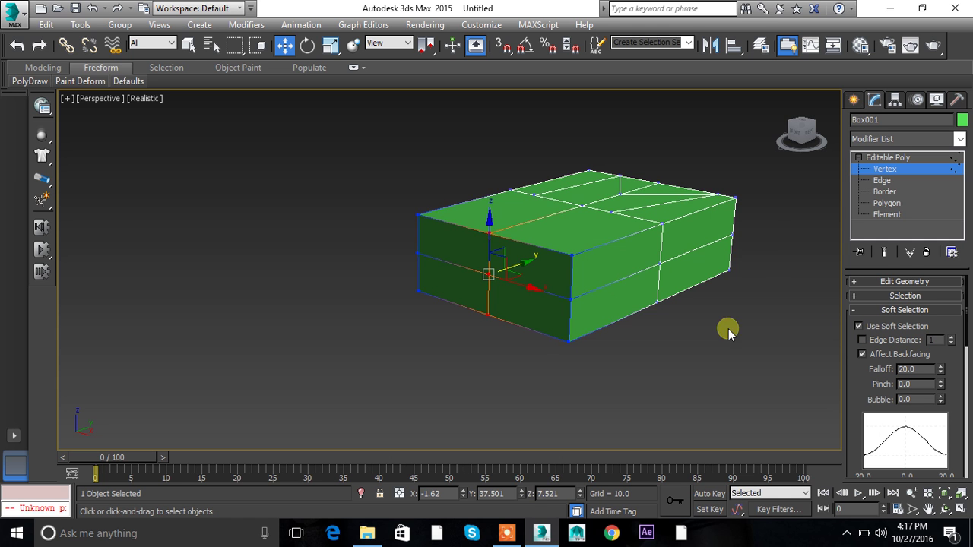
alt+middle_drag(728, 330, 671, 333)
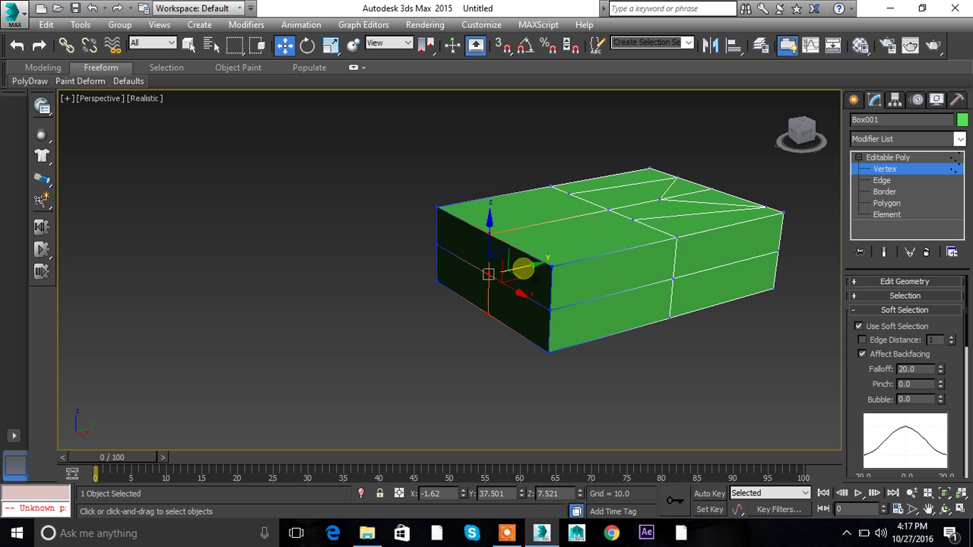
drag(509, 270, 534, 270)
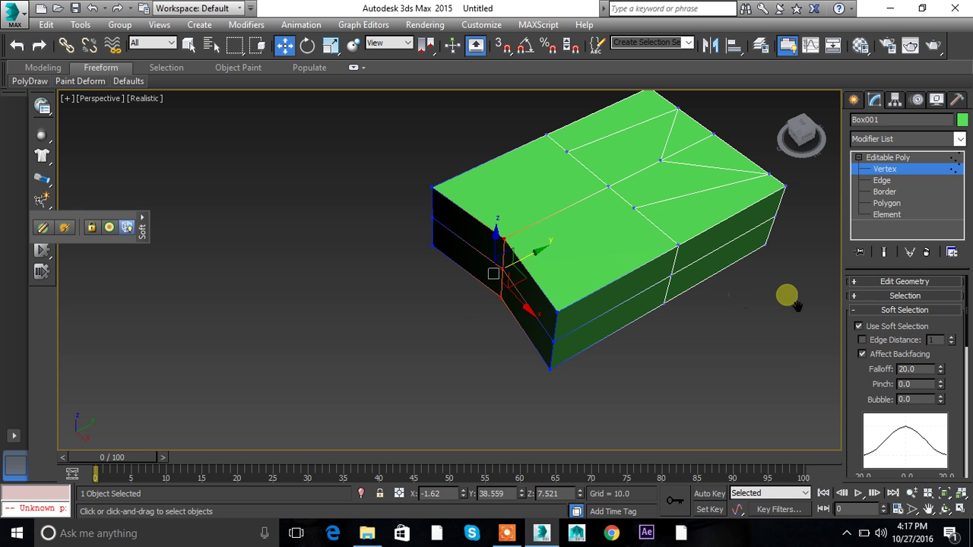
Try a soft selection falloff of 50, and set the falloff to 30.
click(916, 369)
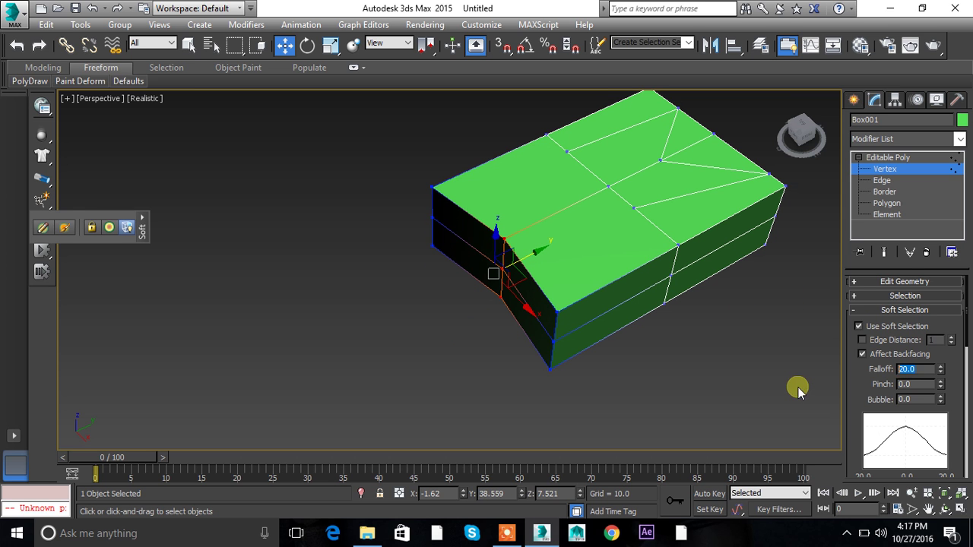
text(50)
key(Return)
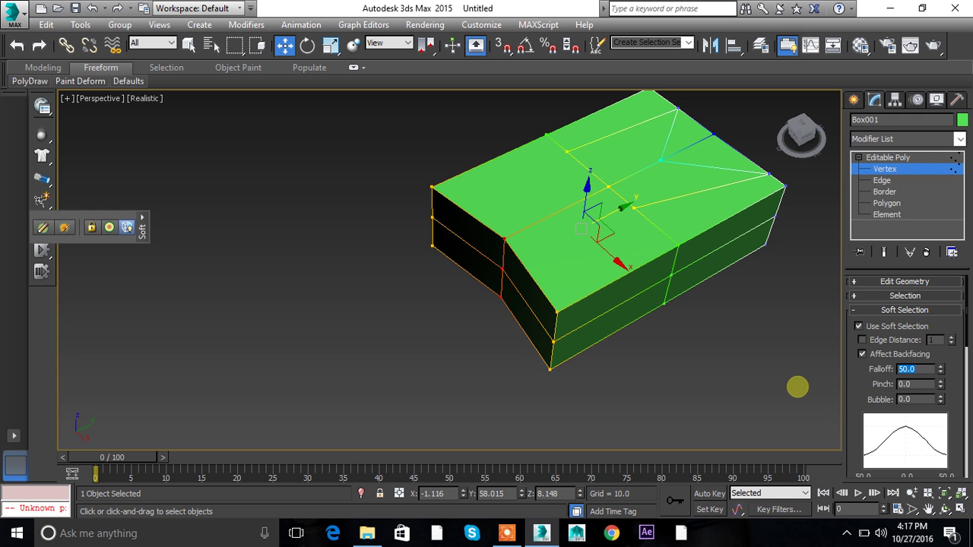
text(30)
key(Return)
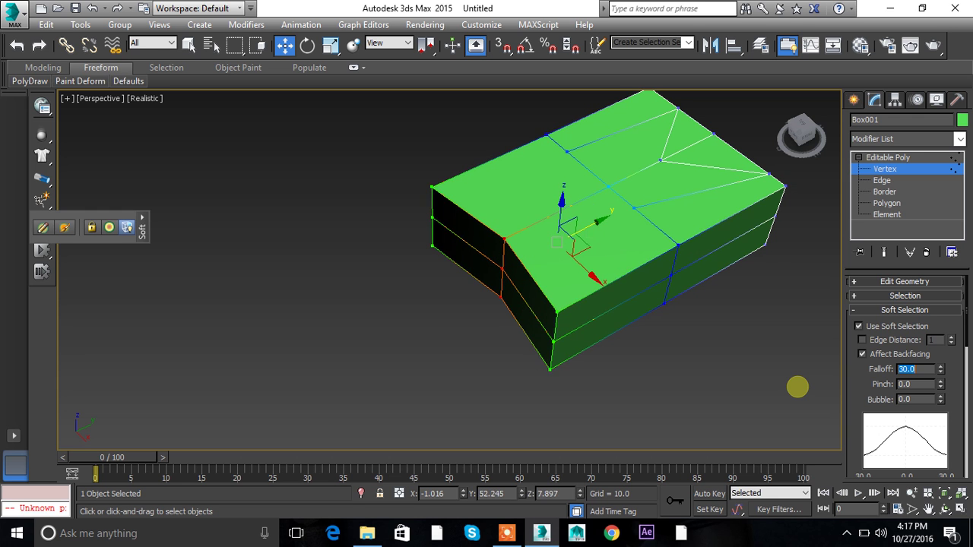
Pull the soft-selected middle vertices outward along the Y axis so the box's end becomes pointed.
drag(595, 221, 463, 307)
click(583, 169)
key(ctrl+z)
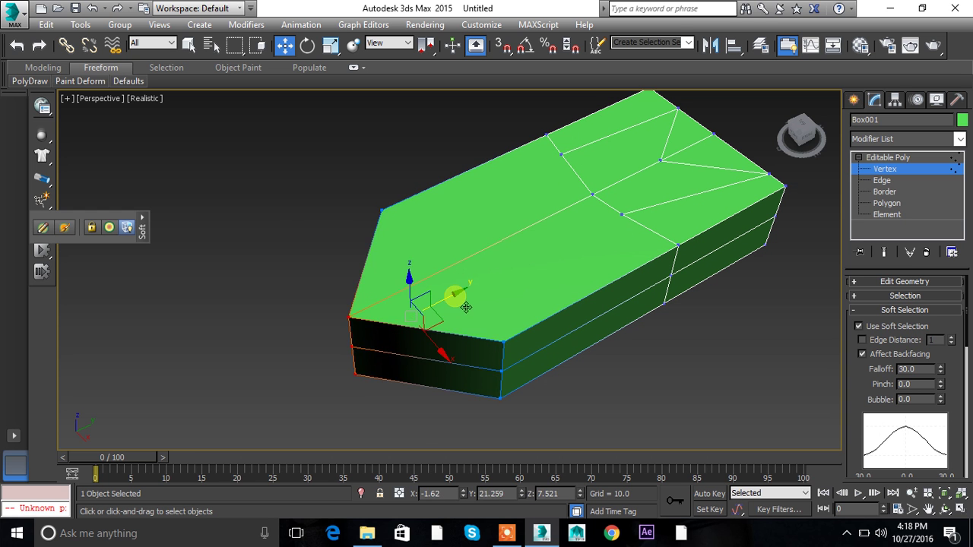
drag(475, 318, 604, 254)
right_click(604, 254)
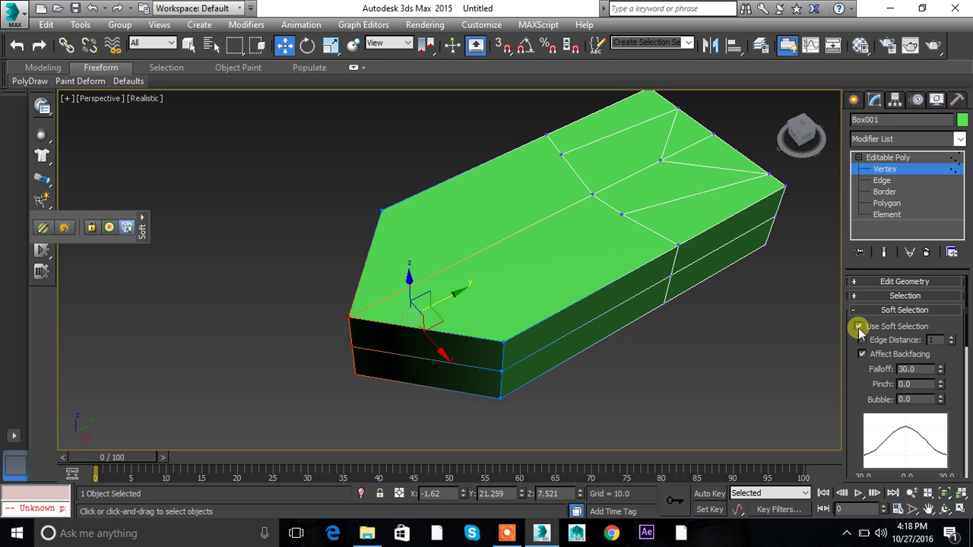
Set the soft selection falloff to 27.6 and pinch to 0.95, and review the Paint Soft Selection options.
mouse_move(941, 386)
mouse_down()
mouse_move(950, 246)
mouse_move(949, 318)
mouse_move(934, 263)
mouse_move(939, 321)
mouse_move(935, 290)
mouse_move(872, 348)
mouse_move(870, 210)
mouse_move(879, 247)
mouse_up()
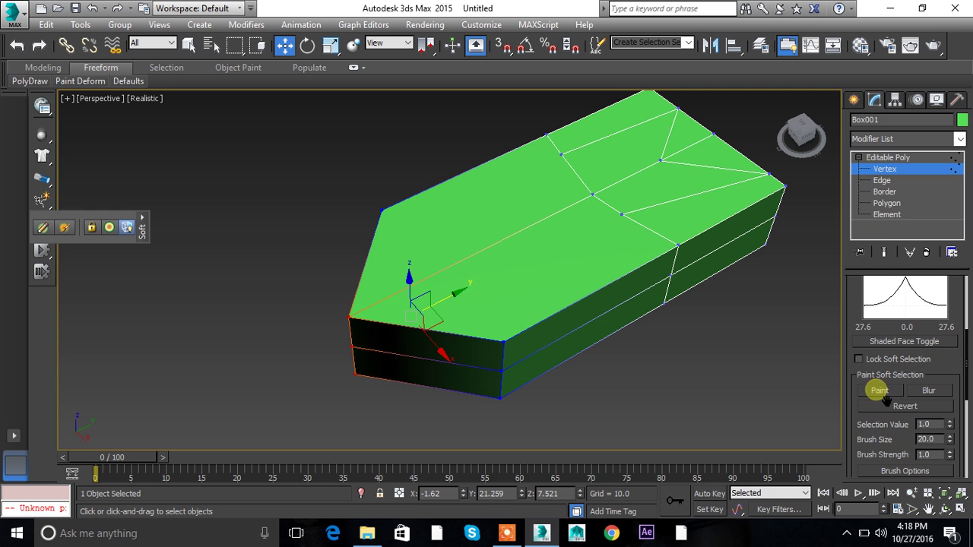
drag(859, 299, 858, 295)
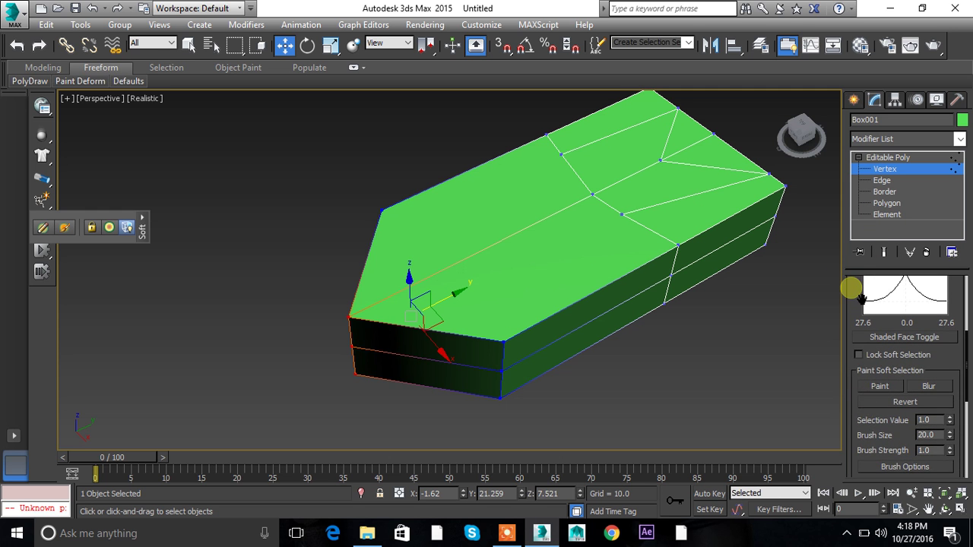
scroll(860, 296, up, 4)
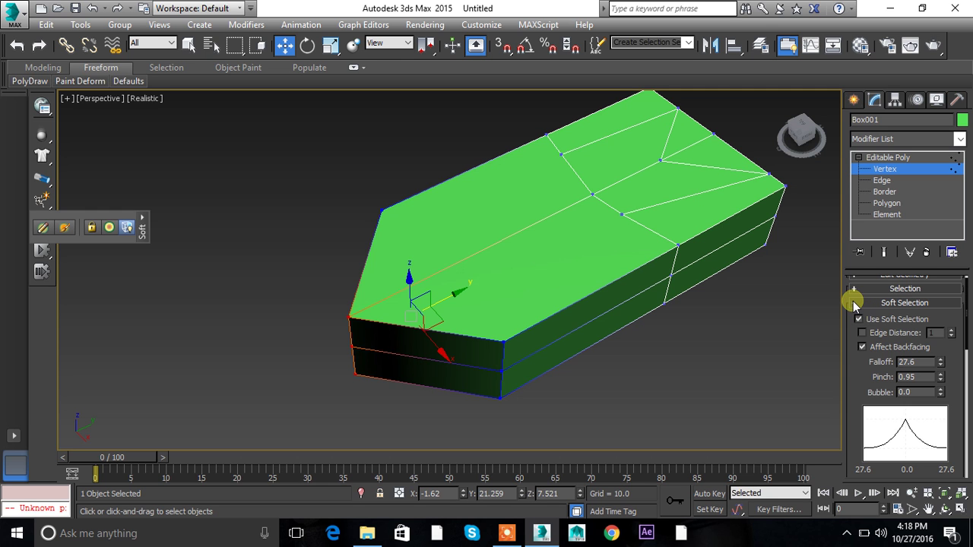
click(856, 303)
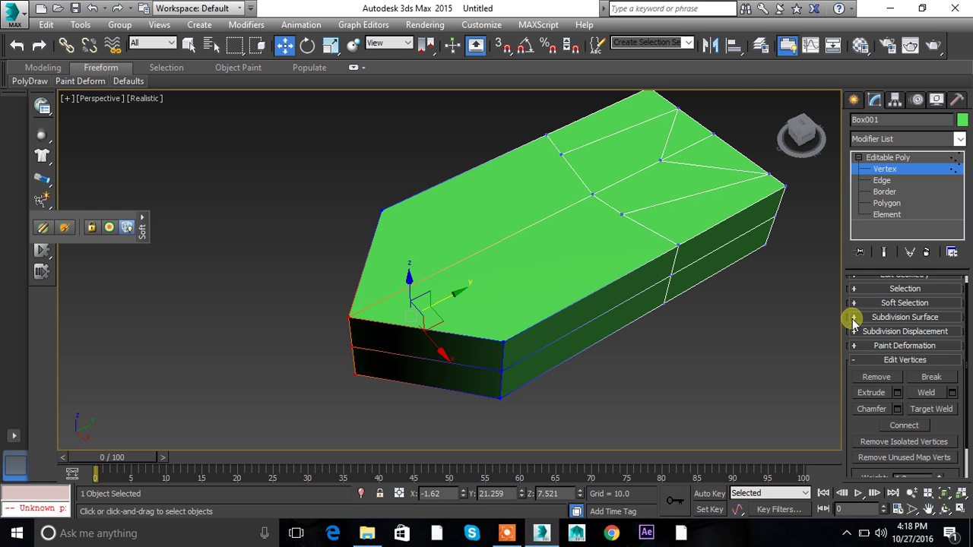
Examine the Subdivision Surface and Subdivision Displacement settings of the editable poly.
click(853, 317)
drag(902, 413, 870, 421)
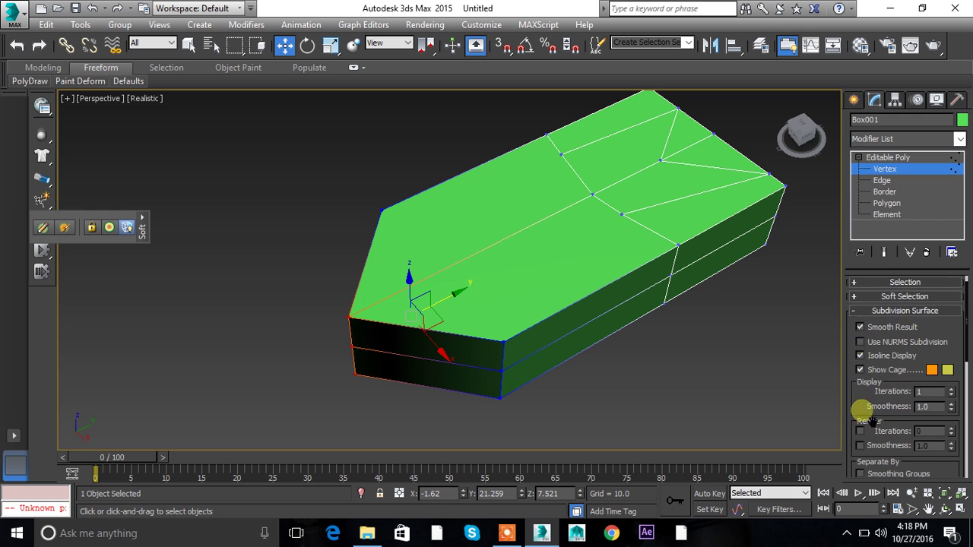
click(856, 311)
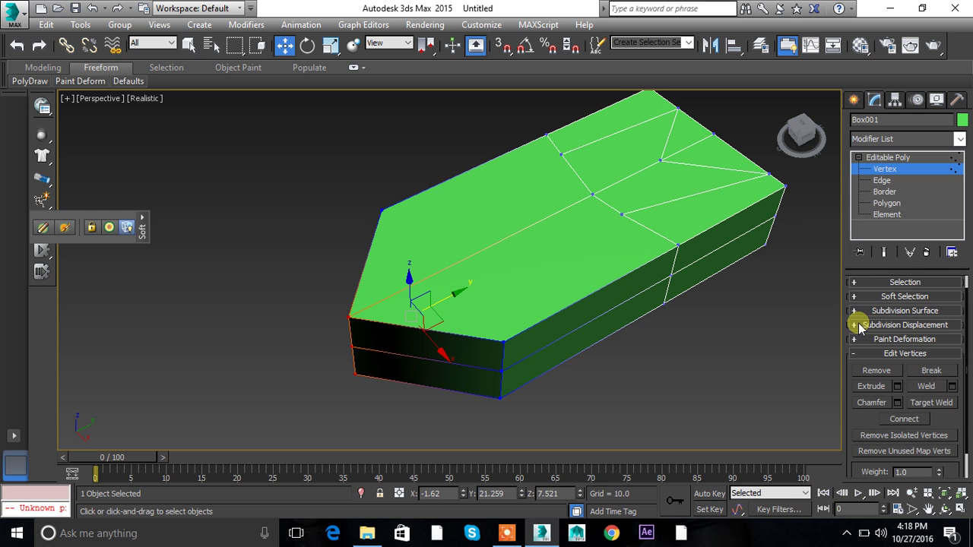
click(860, 325)
scroll(859, 332, down, 2)
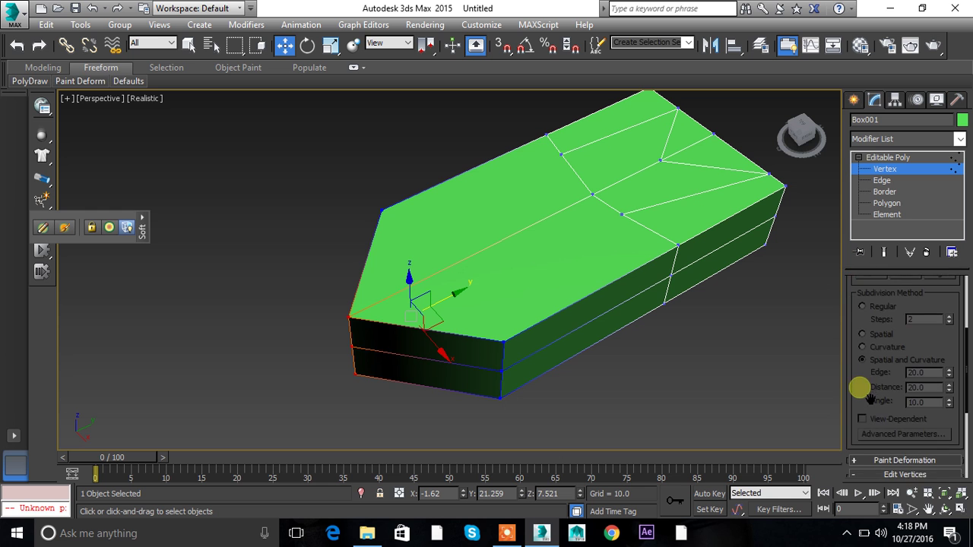
scroll(875, 437, up, 2)
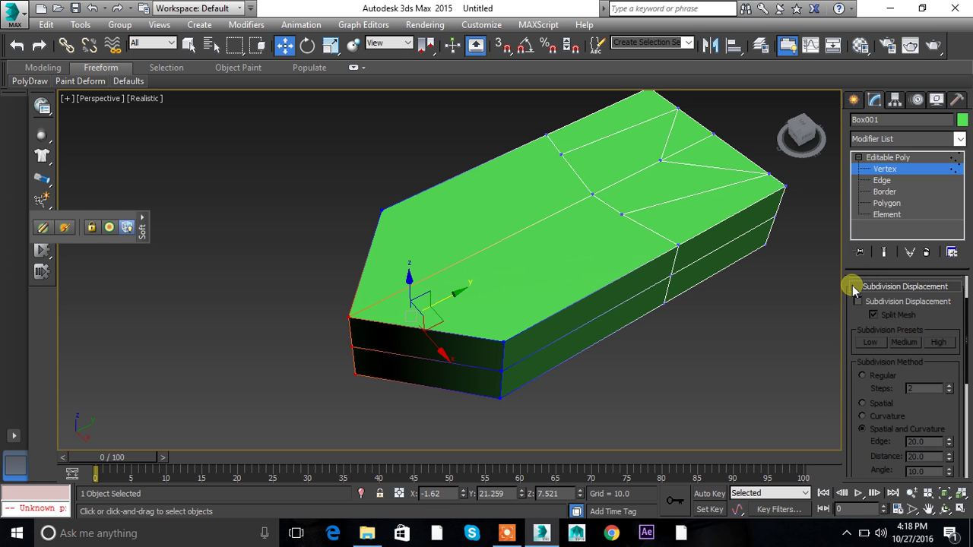
click(855, 287)
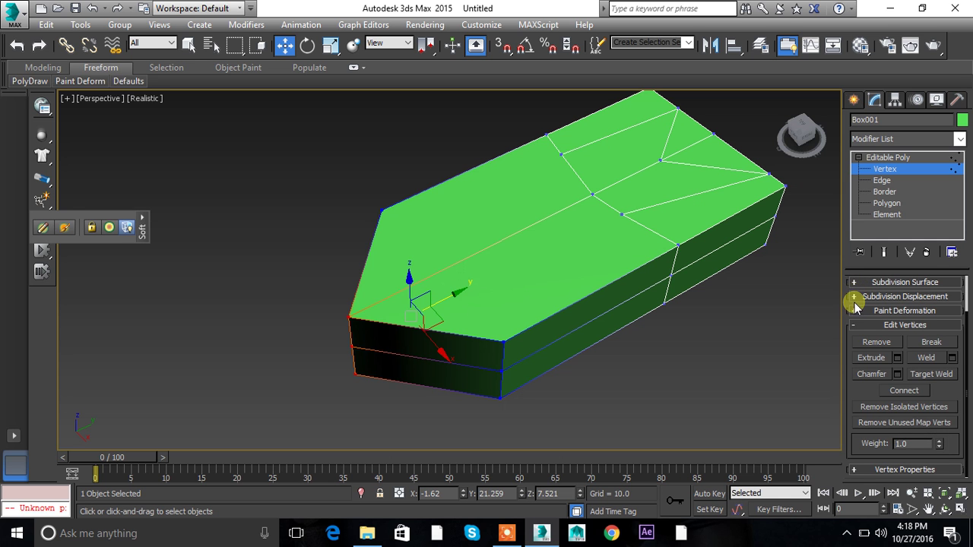
Leave vertex editing and activate the Push/Pull brush of Paint Deformation for the whole box, with its brush settings in view.
click(854, 311)
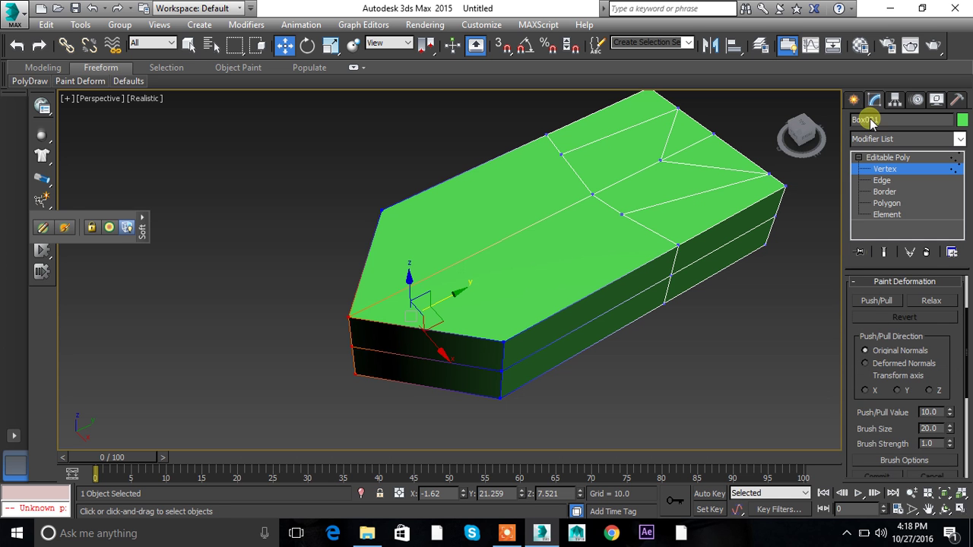
click(890, 159)
click(745, 310)
key(ctrl+z)
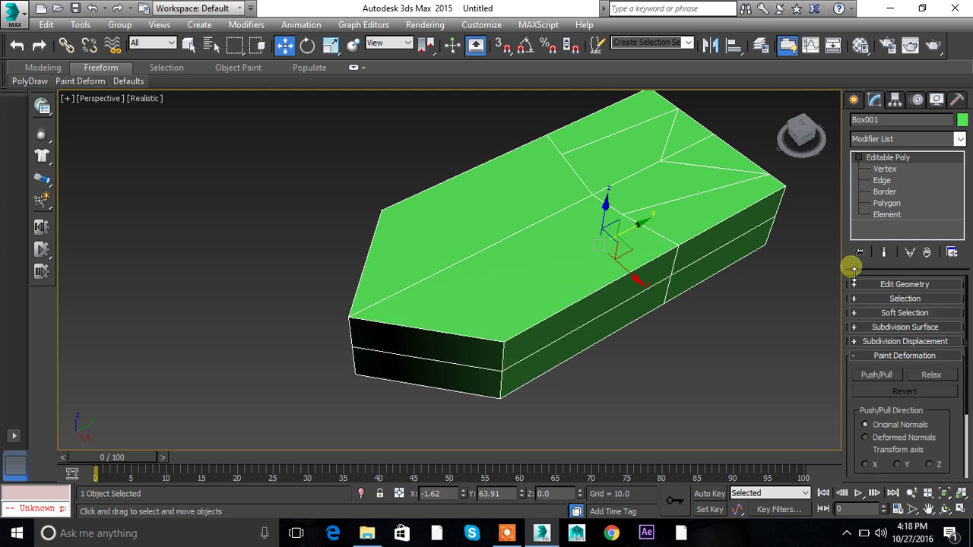
click(879, 374)
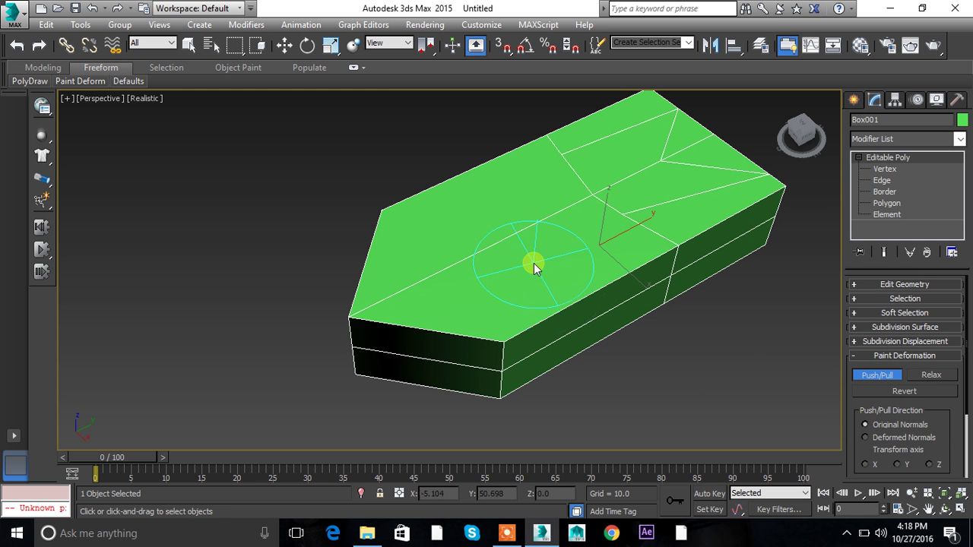
alt+middle_drag(582, 337, 613, 311)
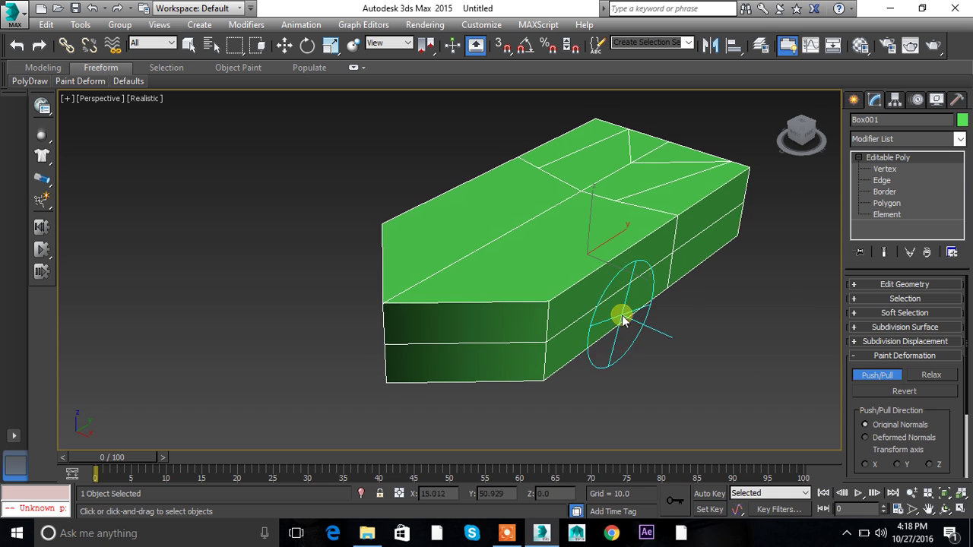
mouse_move(886, 417)
mouse_down()
mouse_move(878, 406)
mouse_move(907, 283)
mouse_up()
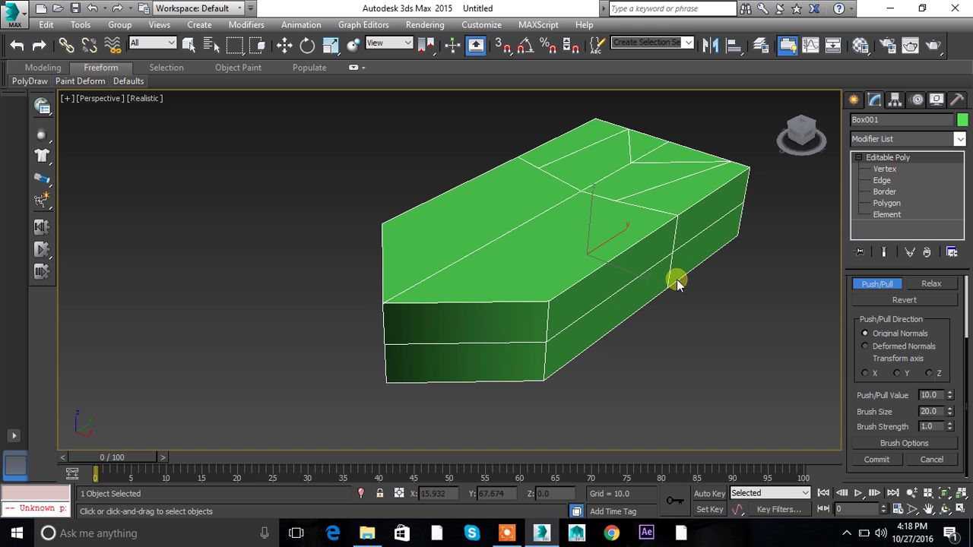
Deform the box's surface with several Push/Pull brush strokes over its top and corners, raising the far corners.
middle_drag(669, 278, 503, 237)
mouse_move(548, 231)
mouse_down()
mouse_move(567, 199)
mouse_move(516, 341)
mouse_up()
alt+middle_drag(516, 341, 572, 325)
mouse_move(572, 325)
mouse_down()
mouse_move(513, 259)
mouse_move(467, 247)
mouse_move(459, 174)
mouse_move(526, 137)
mouse_move(550, 190)
mouse_up()
alt+middle_drag(550, 189, 507, 217)
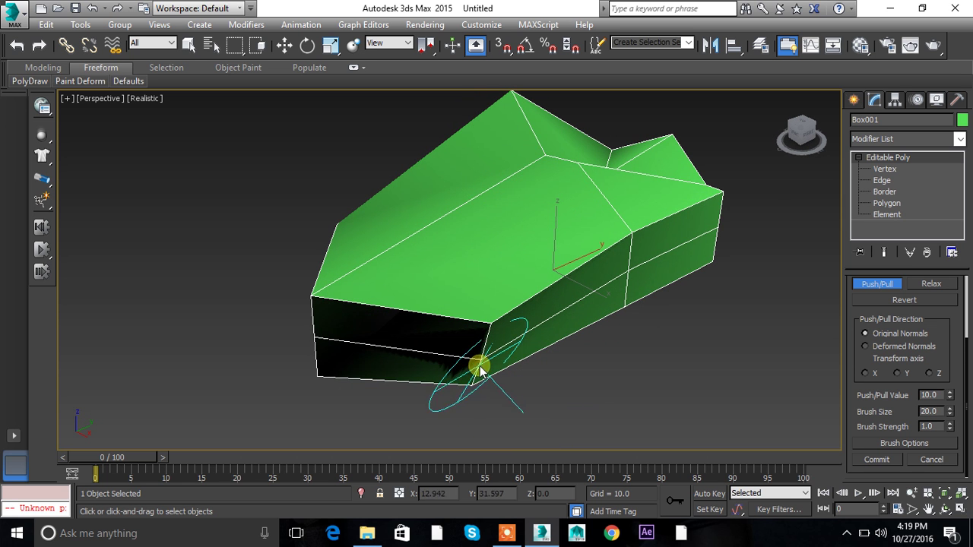
alt+middle_drag(413, 306, 441, 308)
alt+middle_drag(580, 278, 711, 242)
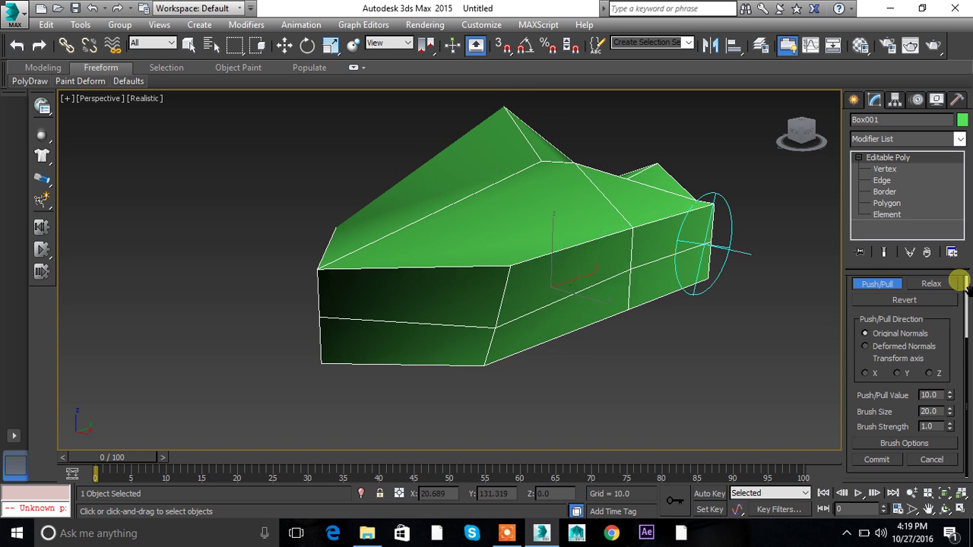
Switch to the Relax brush and paint over the box's corners, edges and raised far end to smooth the deformation.
click(934, 284)
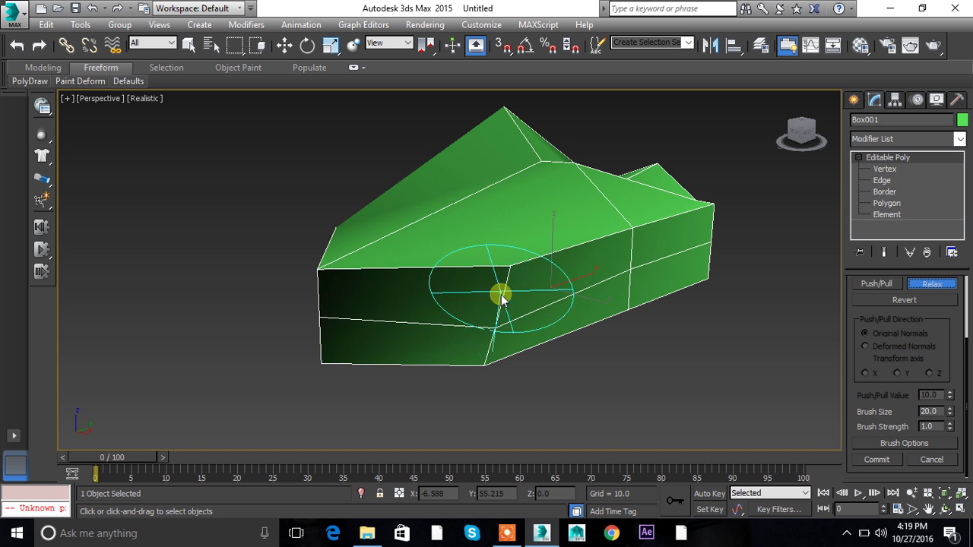
drag(499, 289, 514, 269)
alt+middle_drag(524, 269, 513, 276)
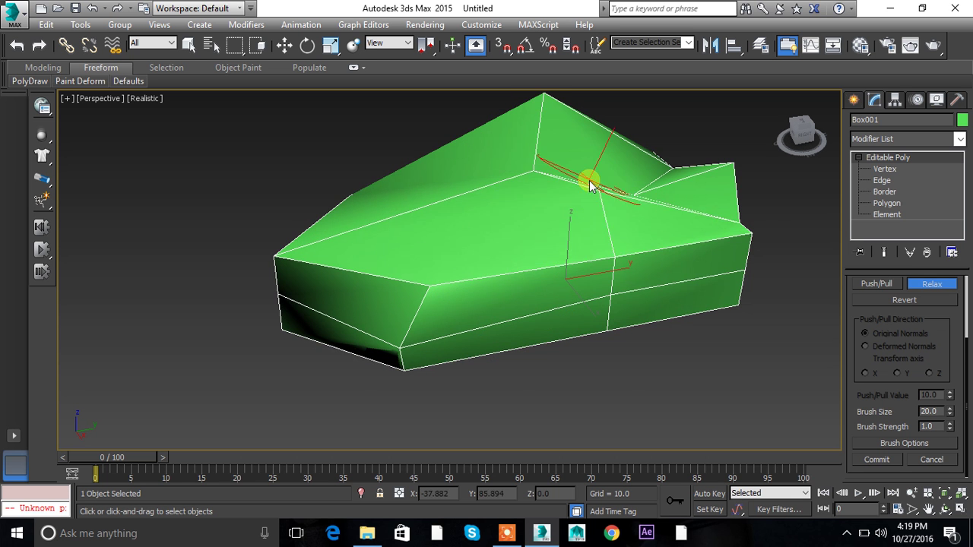
alt+middle_drag(632, 235, 715, 226)
mouse_move(714, 226)
mouse_down()
mouse_move(710, 212)
mouse_move(667, 246)
mouse_move(504, 172)
mouse_move(583, 134)
mouse_up()
mouse_move(583, 134)
alt+middle_down()
mouse_move(556, 191)
mouse_move(586, 162)
alt+middle_up()
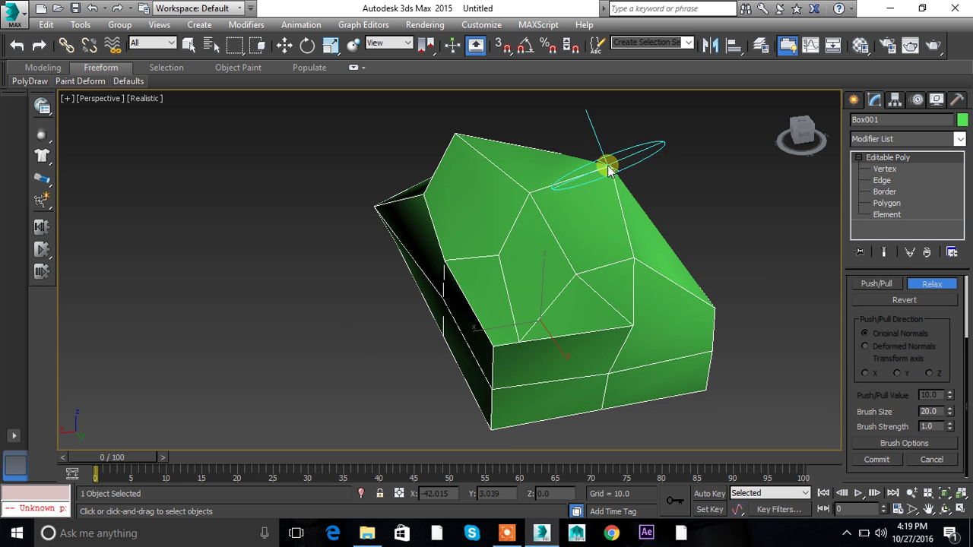
alt+middle_drag(659, 230, 577, 259)
drag(578, 259, 545, 271)
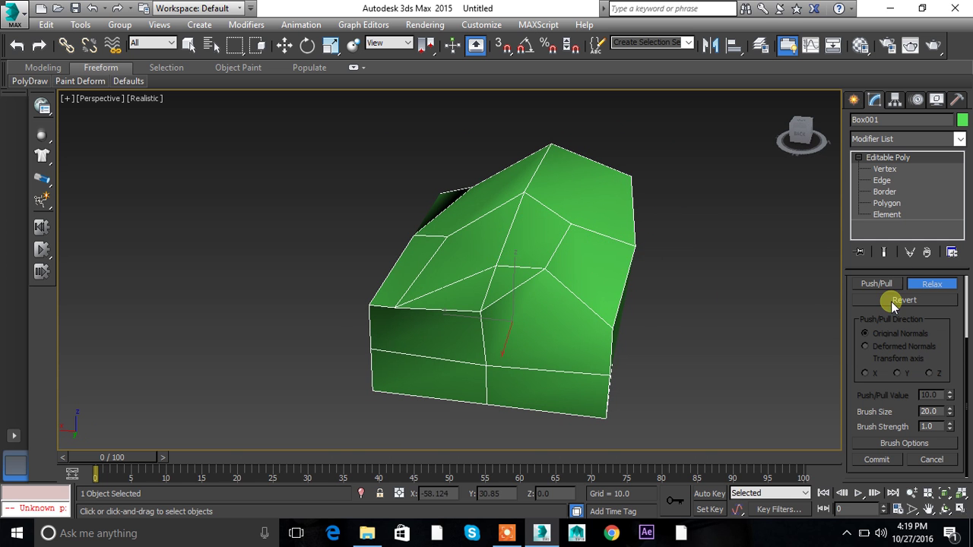
Set the brush size to 23.8, paint over the deformed box again, and leave the brush for the Move tool.
drag(867, 300, 899, 328)
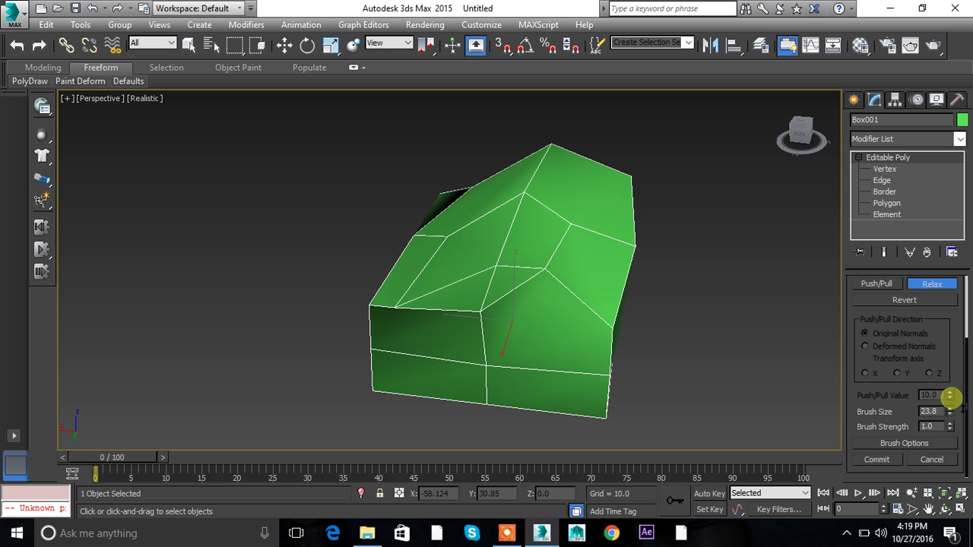
mouse_move(548, 270)
mouse_down()
mouse_move(558, 352)
mouse_move(498, 318)
mouse_move(517, 282)
mouse_up()
mouse_move(517, 282)
alt+middle_down()
mouse_move(645, 272)
mouse_move(537, 235)
mouse_move(593, 240)
alt+middle_up()
key(w)
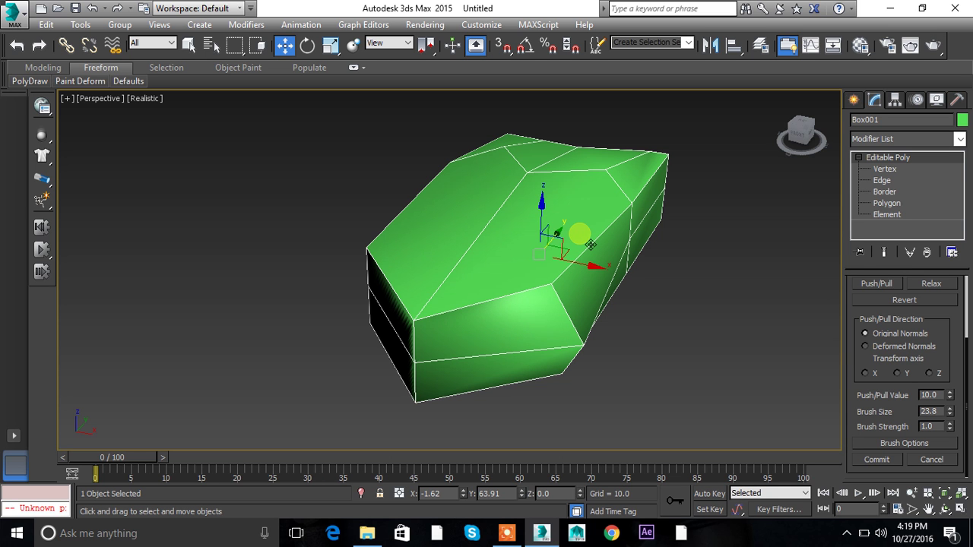
alt+middle_drag(608, 298, 561, 265)
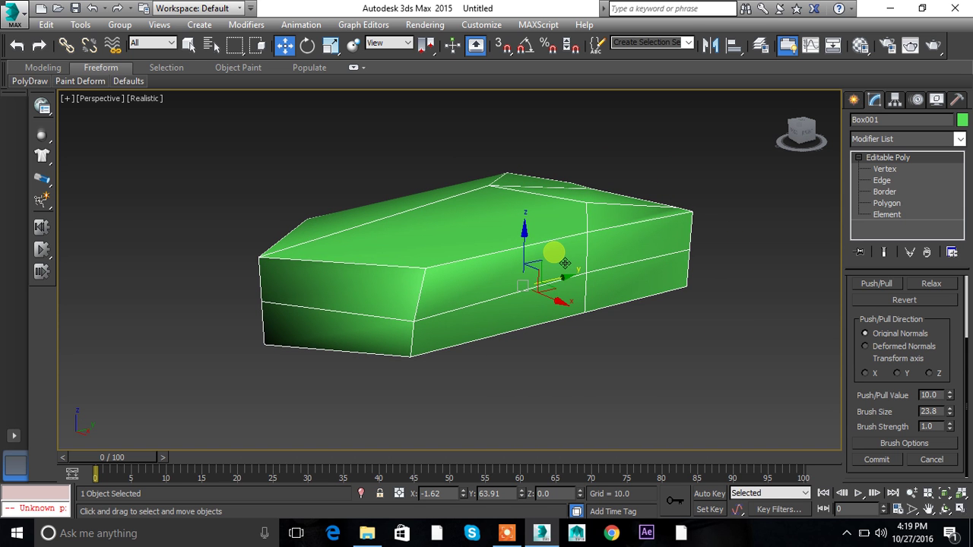
alt+middle_drag(565, 264, 673, 292)
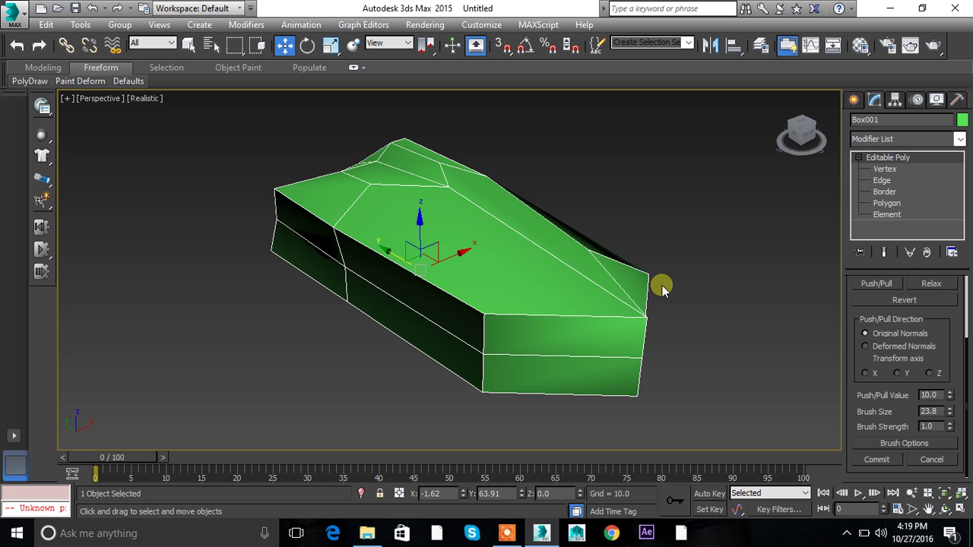
Collapse the Paint Deformation settings and enter vertex editing with the Edit Vertices commands in view.
scroll(888, 460, up, 3)
scroll(889, 460, down, 1)
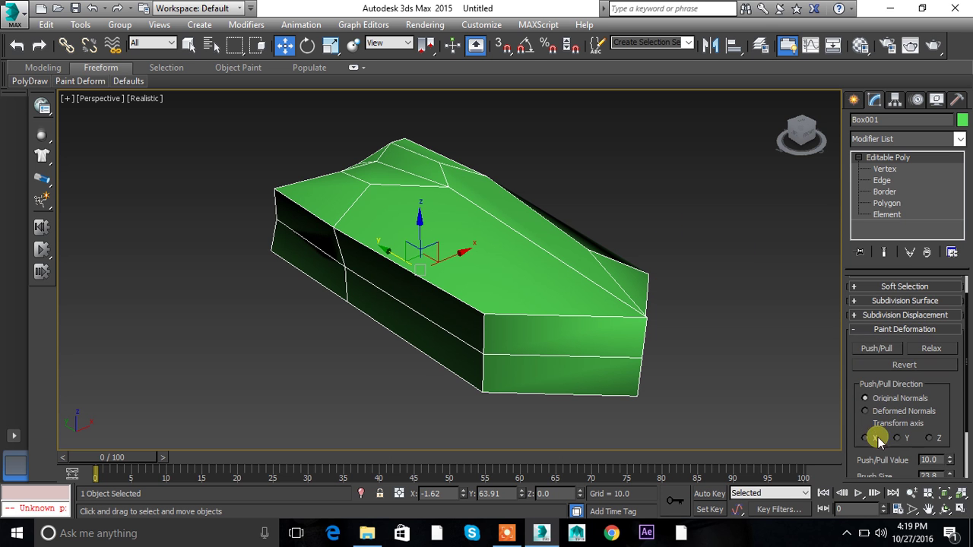
click(857, 331)
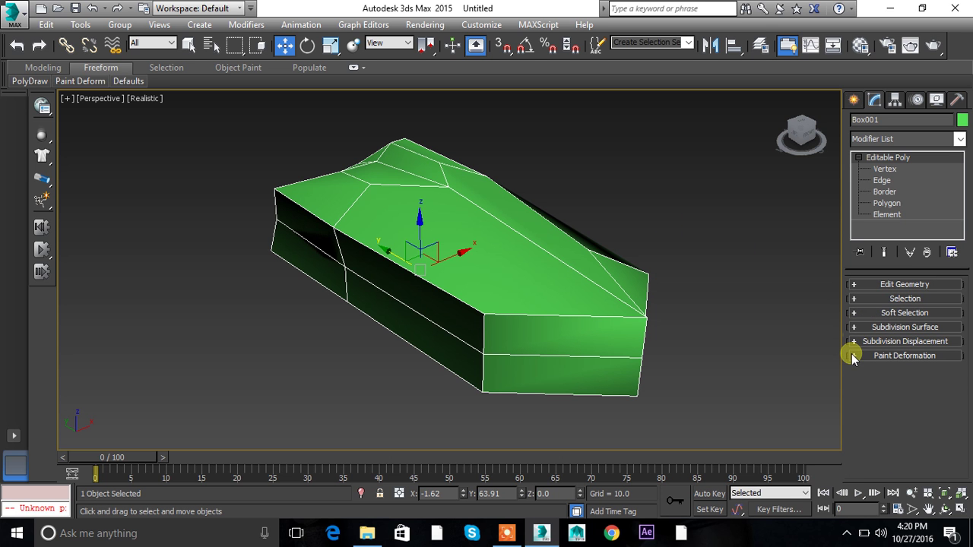
click(885, 169)
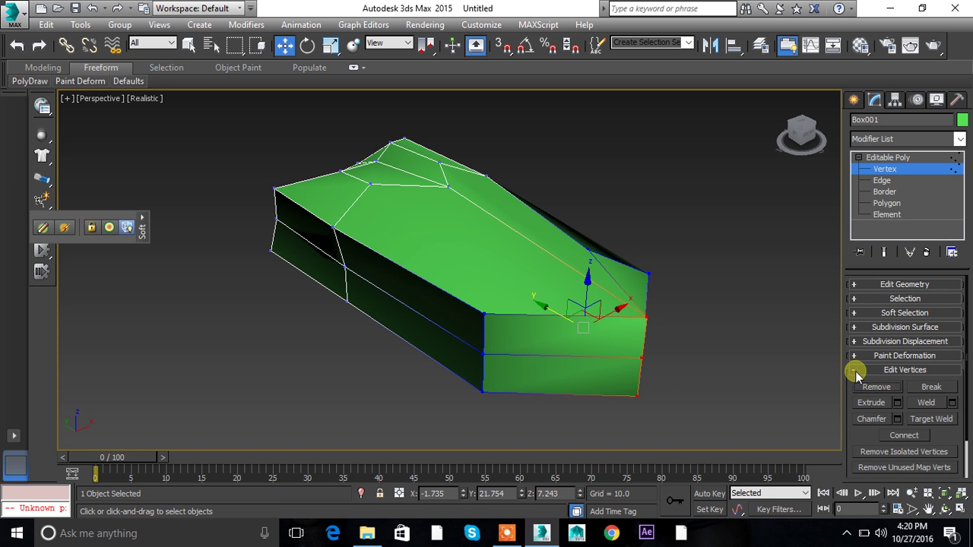
drag(849, 390, 864, 303)
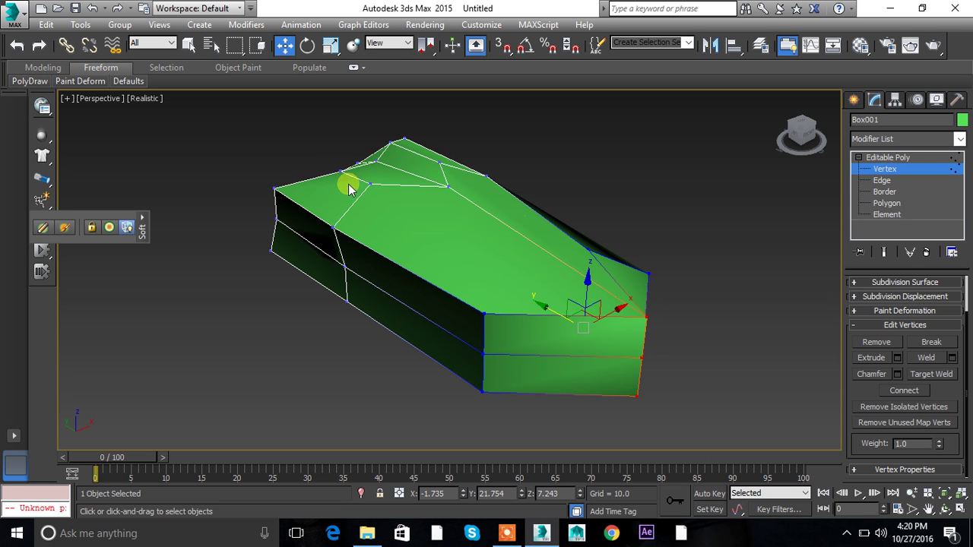
Turn off soft selection for vertex editing and collapse its settings.
scroll(857, 350, up, 2)
click(857, 313)
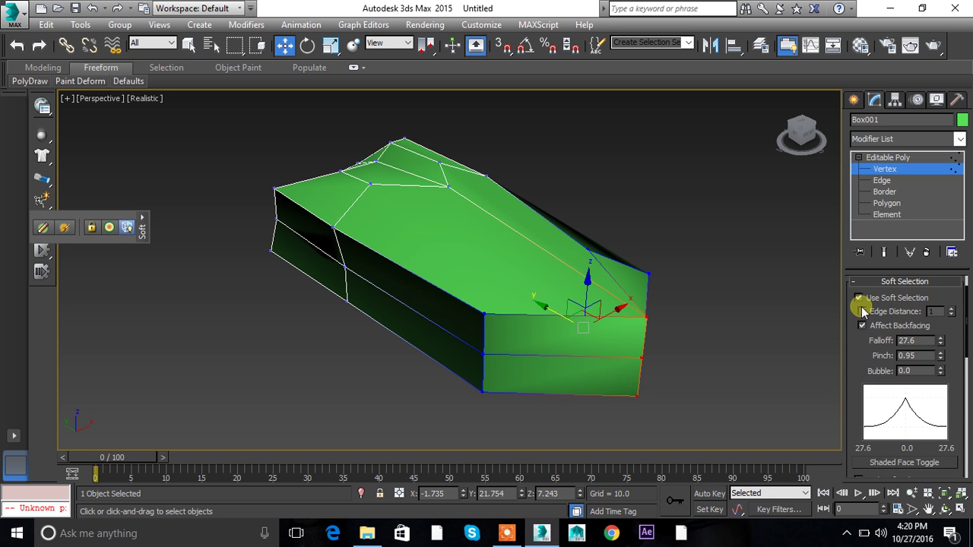
click(859, 298)
click(854, 281)
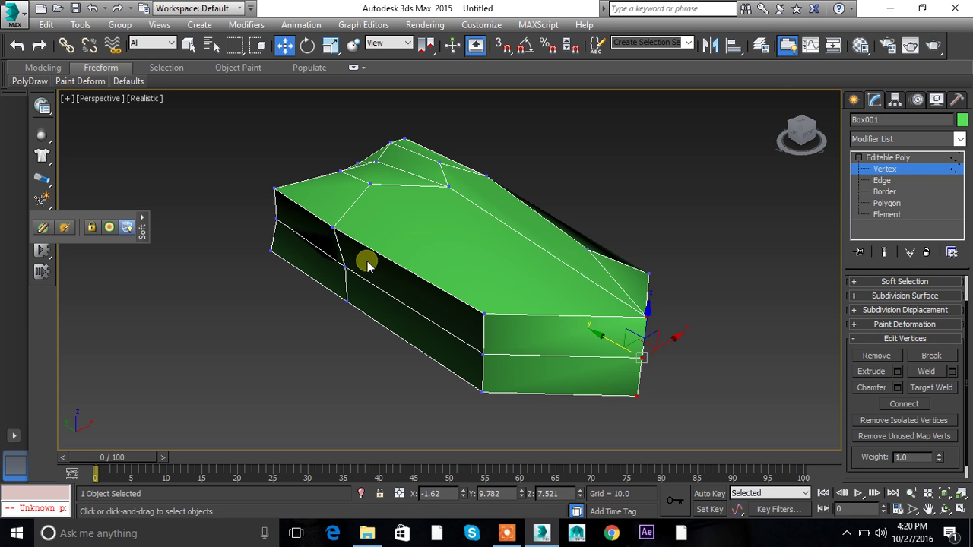
Try to remove the single vertex partway along the upper edge of the box's long dark side.
drag(319, 215, 355, 245)
click(876, 355)
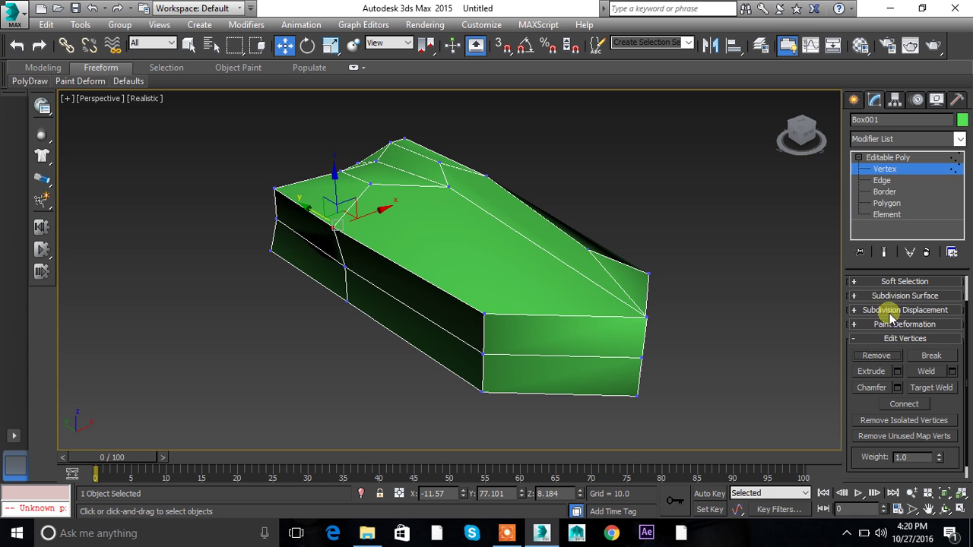
Break the near upper corner vertex, test the split by moving one of its vertices away, and undo the move.
click(484, 314)
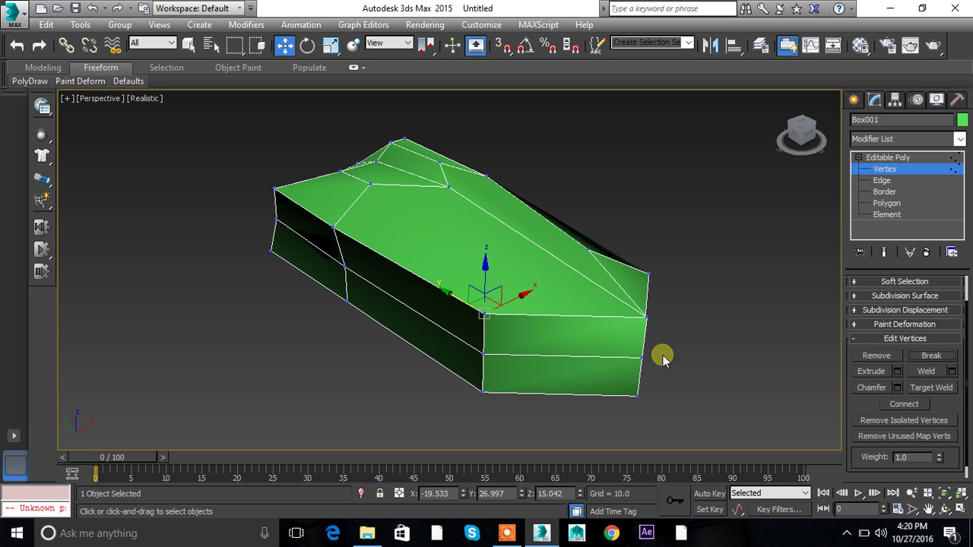
click(282, 334)
click(483, 313)
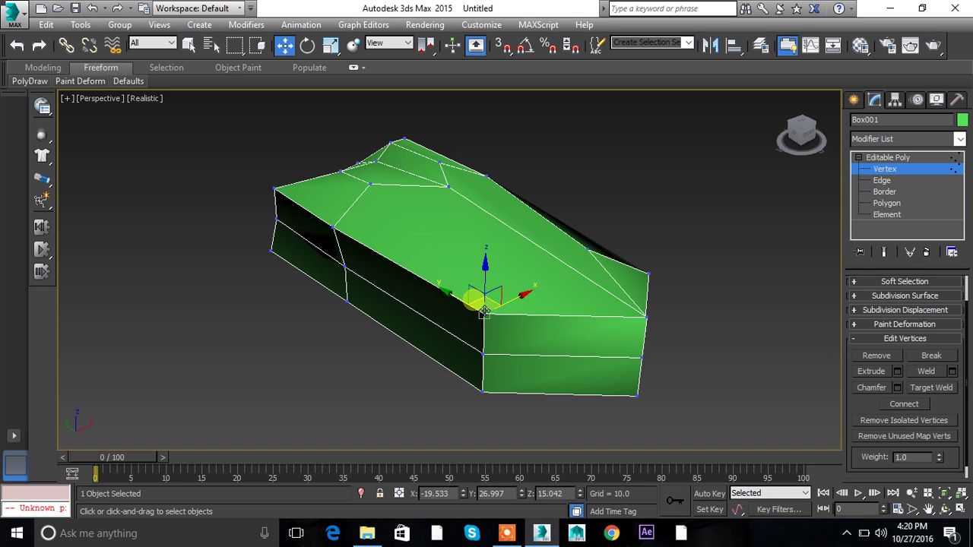
drag(460, 298, 487, 320)
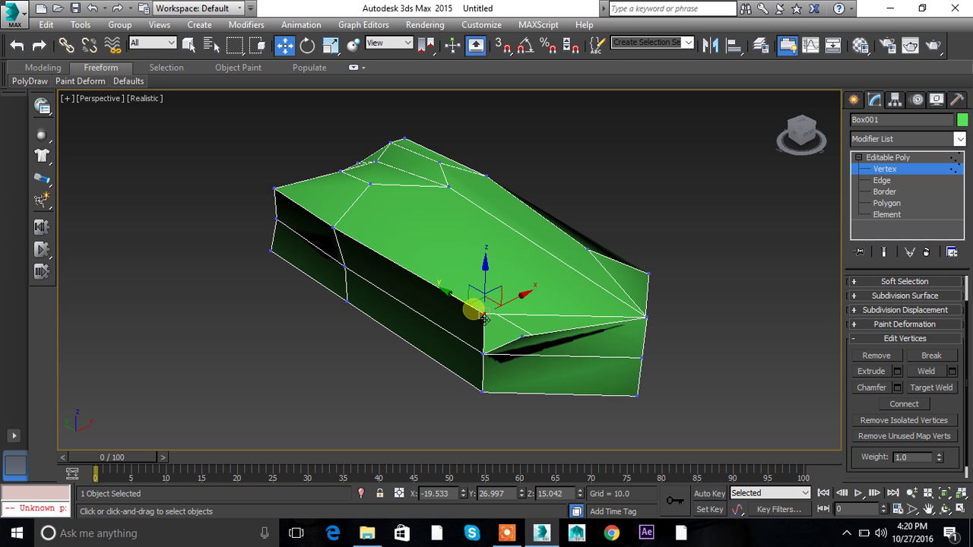
click(667, 294)
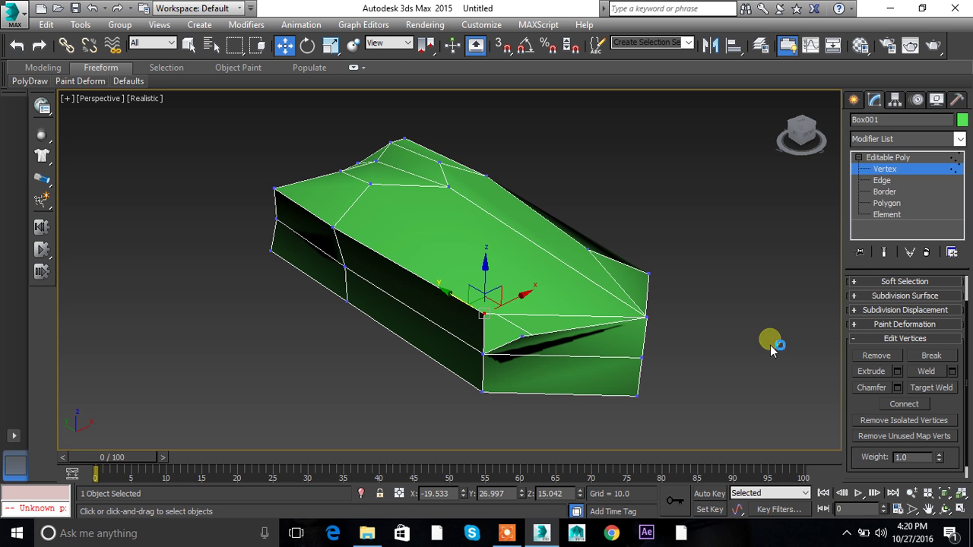
key(ctrl+z)
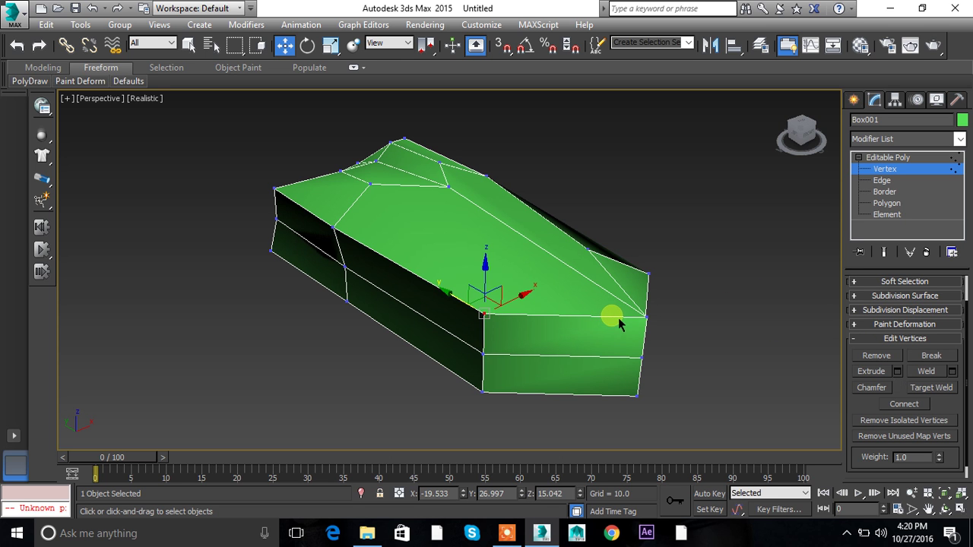
Try to chamfer the near upper corner vertex of the box, and undo the attempt.
click(673, 323)
click(487, 314)
mouse_move(486, 314)
mouse_down()
mouse_move(501, 335)
mouse_move(487, 316)
mouse_up()
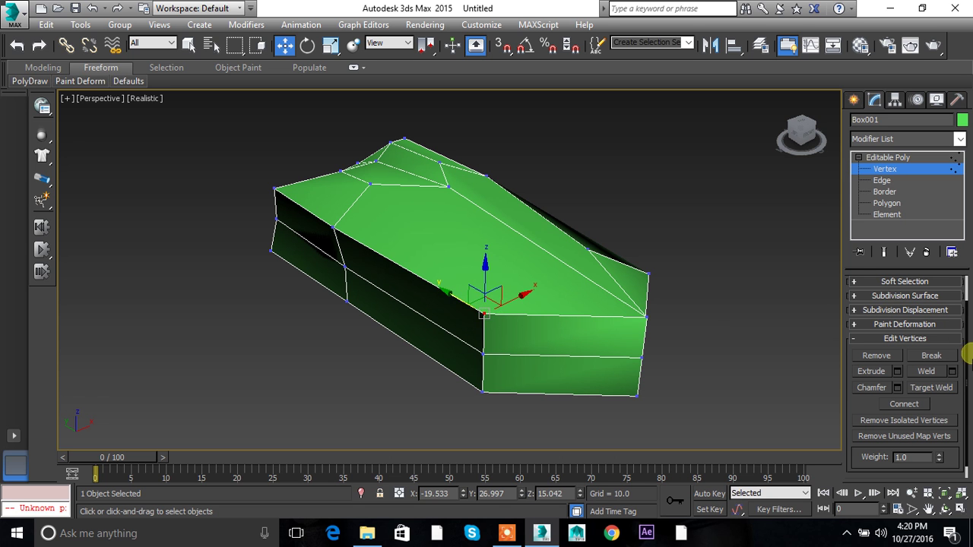
click(899, 389)
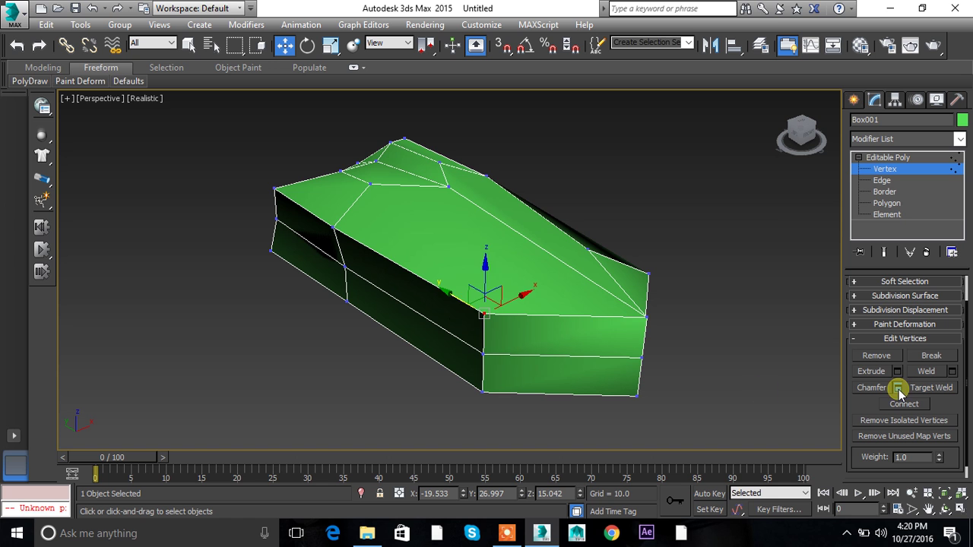
drag(467, 255, 606, 306)
scroll(502, 323, up, 5)
click(603, 337)
key(ctrl+z)
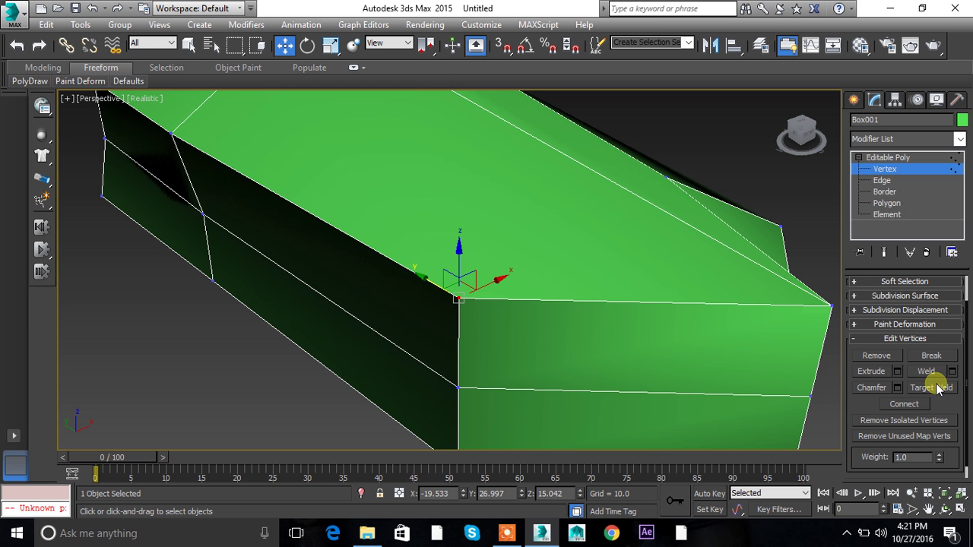
Try to target weld the near upper corner vertex to the vertex on the opposite side of the top face.
alt+middle_drag(532, 280, 408, 271)
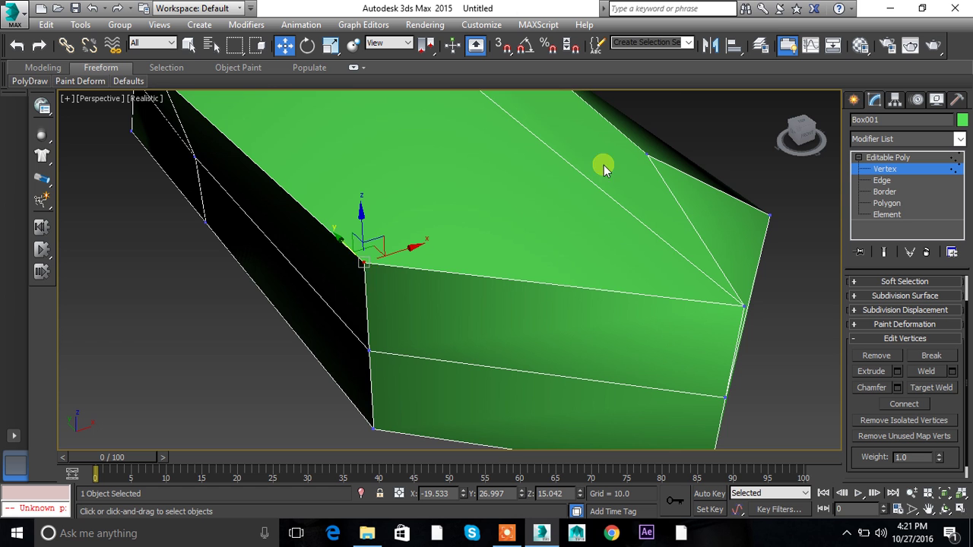
alt+middle_drag(641, 159, 631, 218)
click(951, 387)
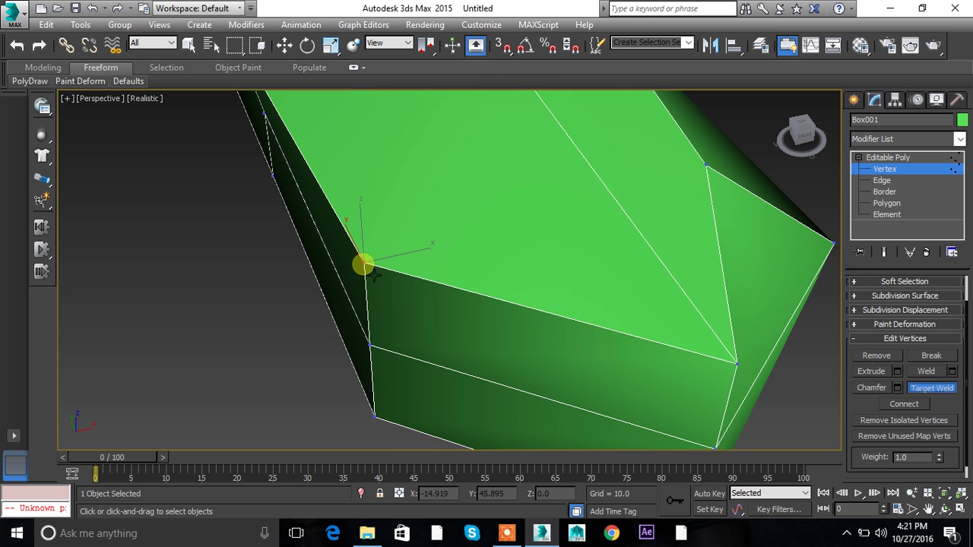
drag(365, 264, 699, 173)
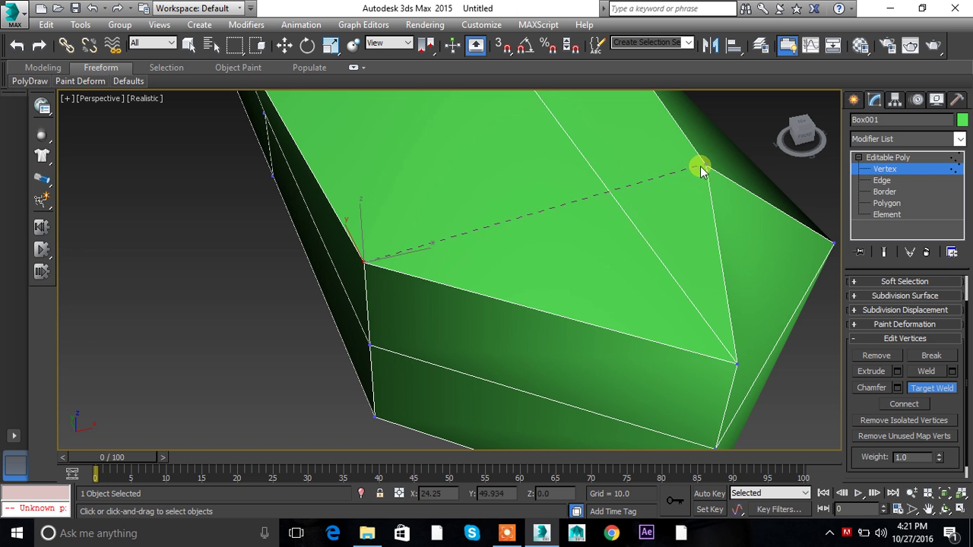
right_click(705, 169)
alt+middle_drag(691, 196, 718, 243)
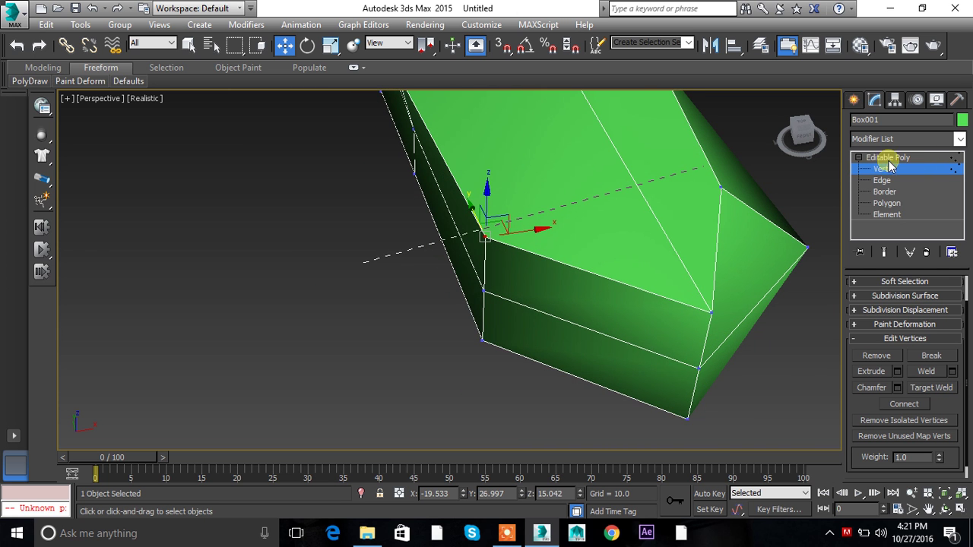
alt+middle_drag(615, 239, 704, 329)
alt+middle_drag(542, 296, 599, 291)
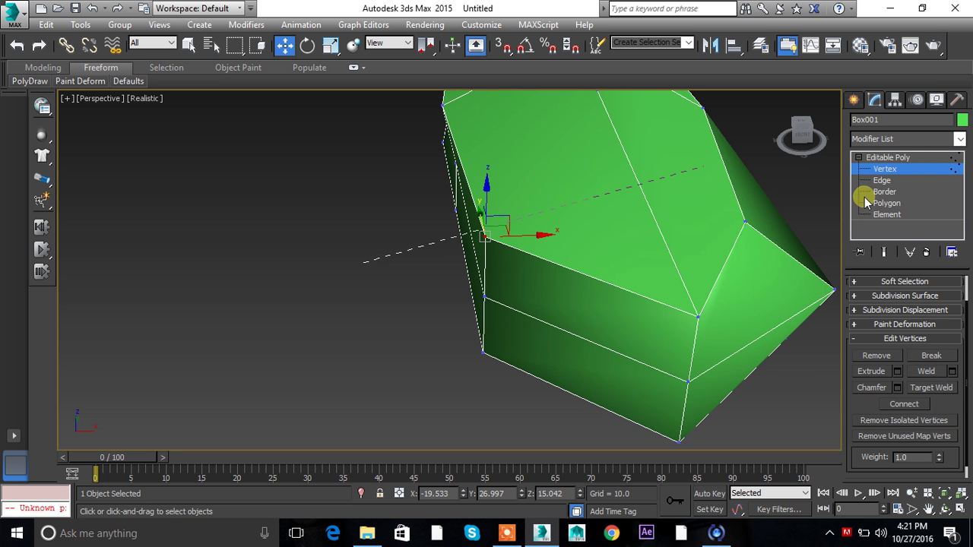
Show the vertex properties and select the three vertices along the near vertical corner.
scroll(875, 408, down, 1)
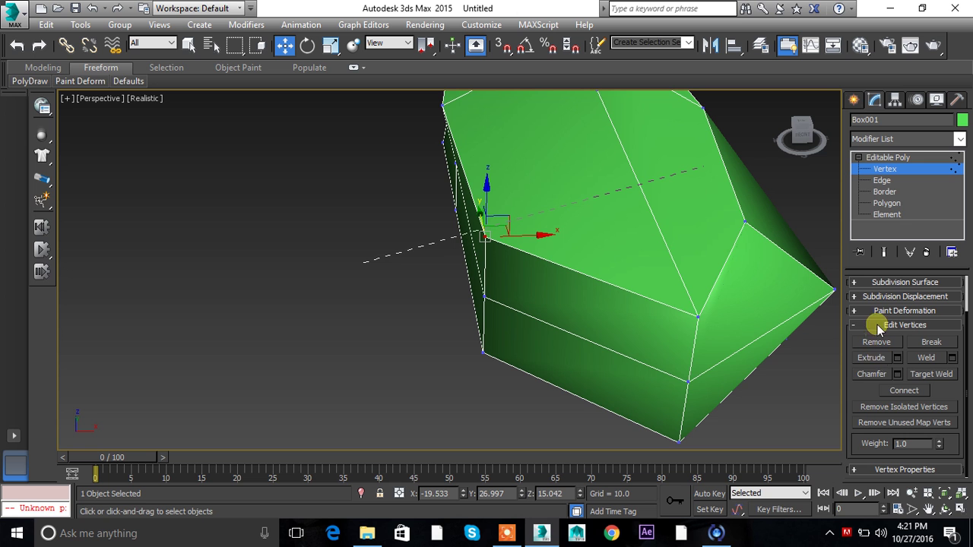
alt+middle_drag(699, 352, 482, 341)
click(464, 352)
alt+middle_drag(771, 339, 663, 342)
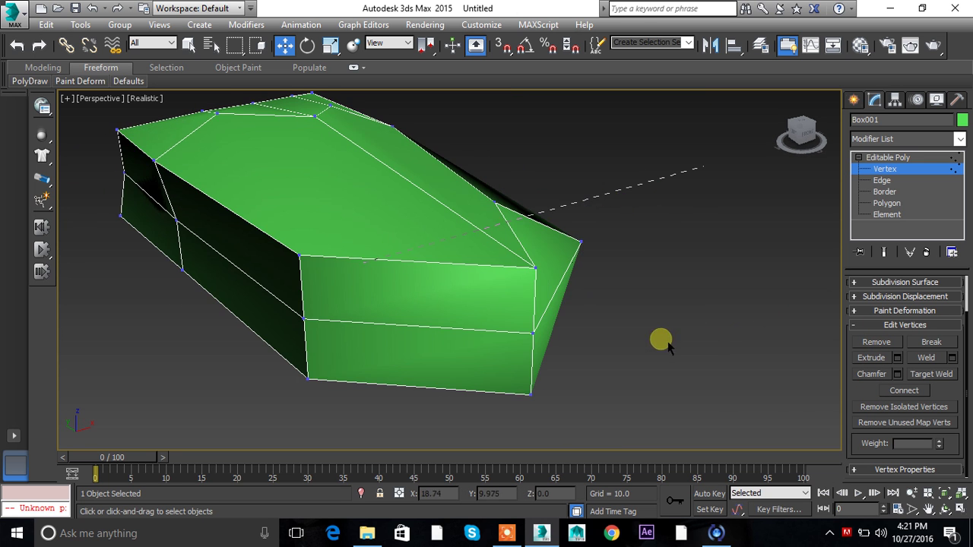
click(858, 327)
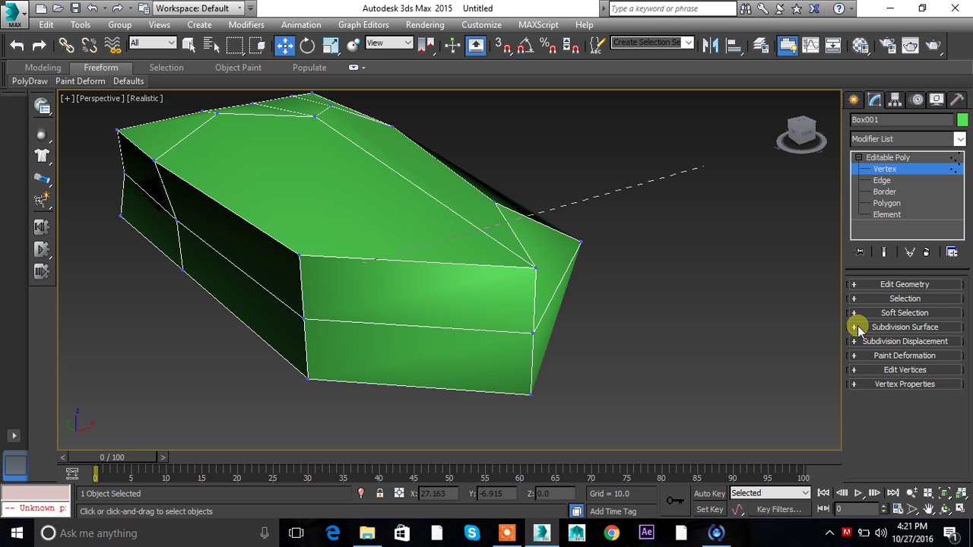
click(858, 383)
alt+middle_drag(652, 282, 387, 247)
drag(387, 247, 452, 459)
alt+middle_drag(451, 459, 530, 336)
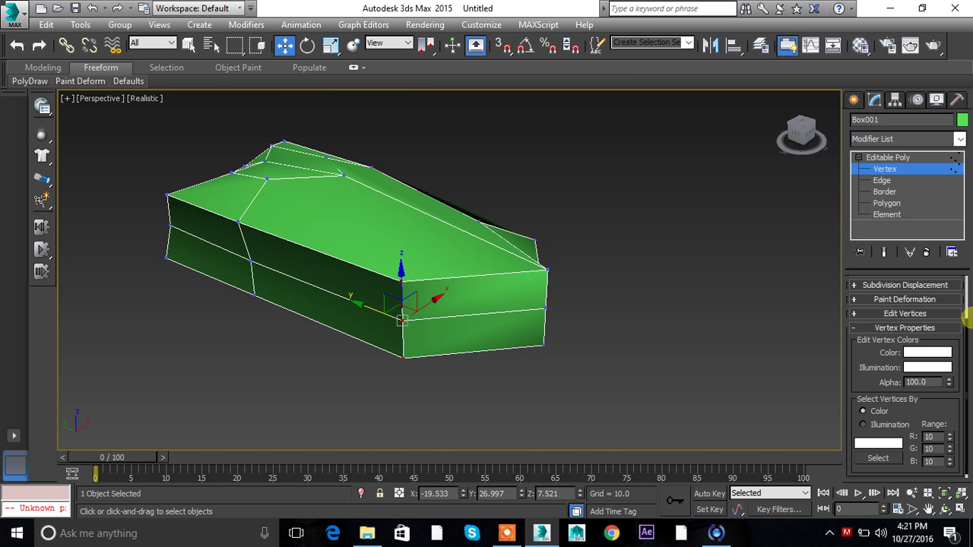
Try another vertex color on the selected corner vertices, undo the last change and clear the selection.
click(939, 355)
drag(424, 102, 414, 94)
click(523, 213)
click(662, 297)
key(ctrl+z)
alt+middle_drag(475, 354, 634, 278)
click(404, 241)
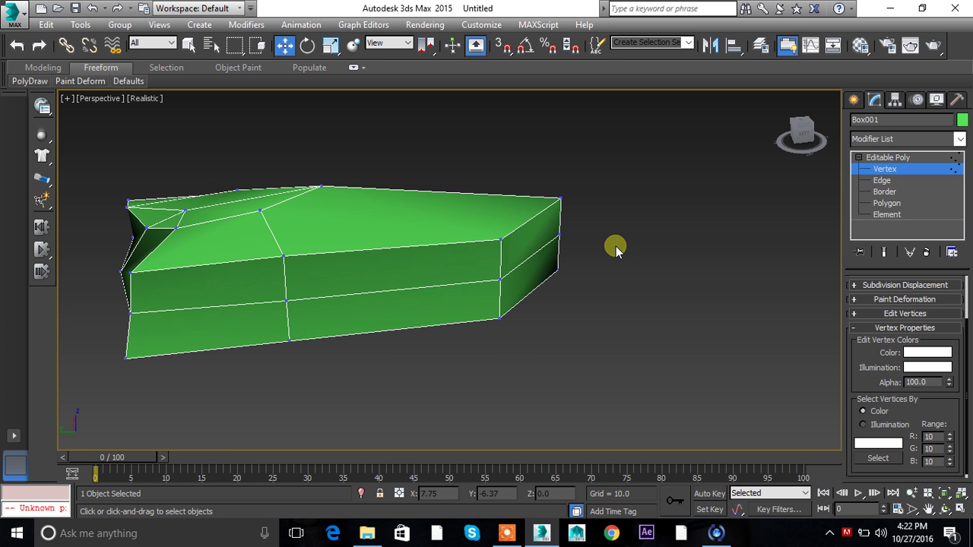
Set the select-by-color swatch to black and select the vertices matching that color.
click(878, 445)
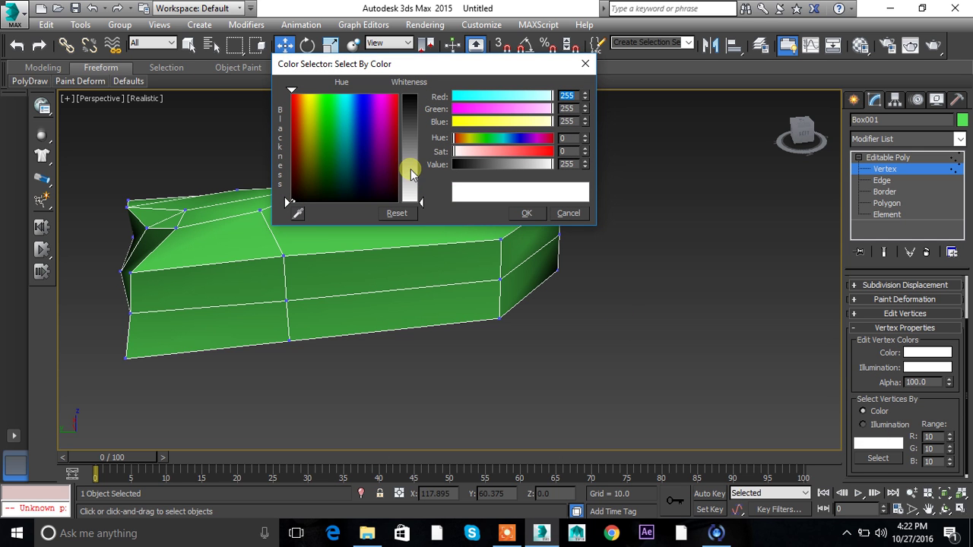
drag(406, 171, 409, 95)
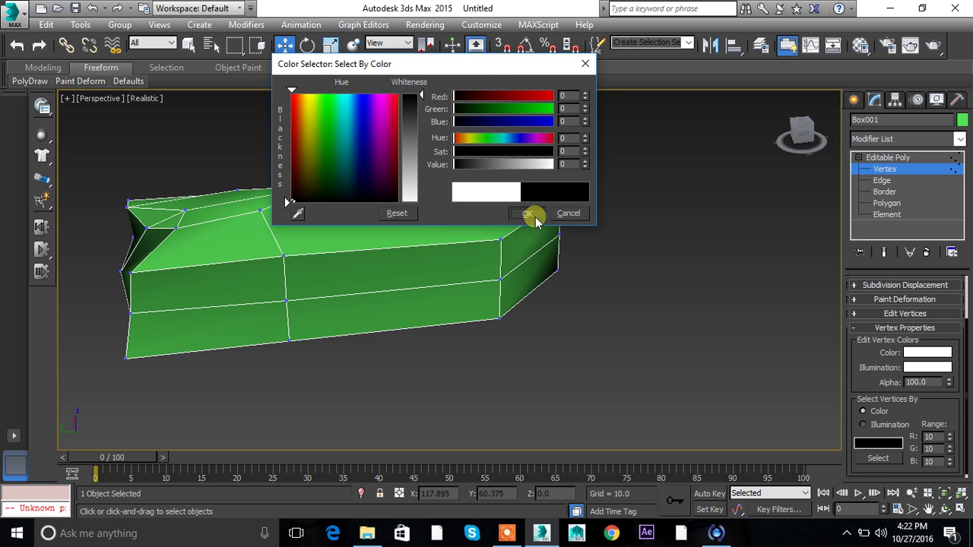
click(536, 213)
click(878, 460)
alt+middle_drag(271, 330, 243, 323)
alt+middle_drag(586, 337, 459, 263)
Switch to the Edge sub-object level and show the Edit Geometry options.
click(891, 184)
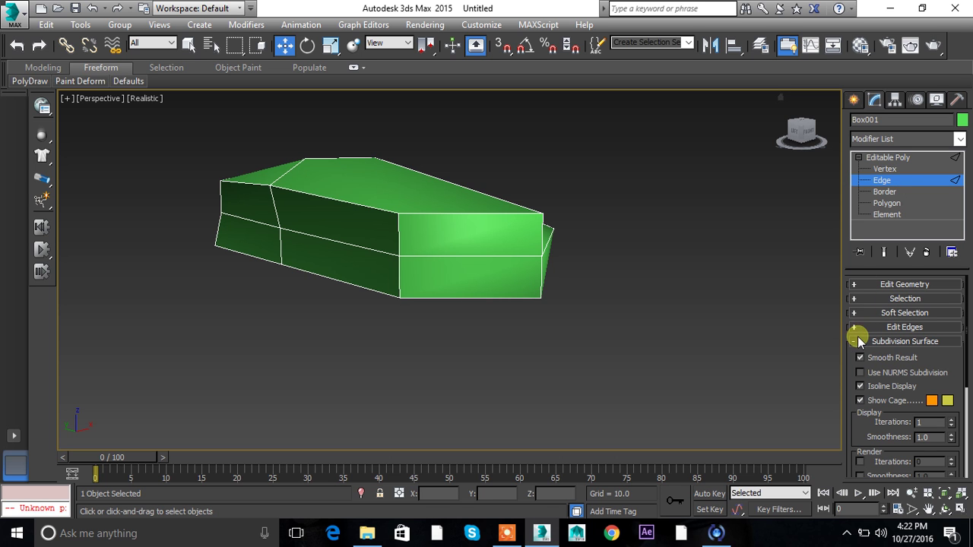
click(860, 343)
click(857, 282)
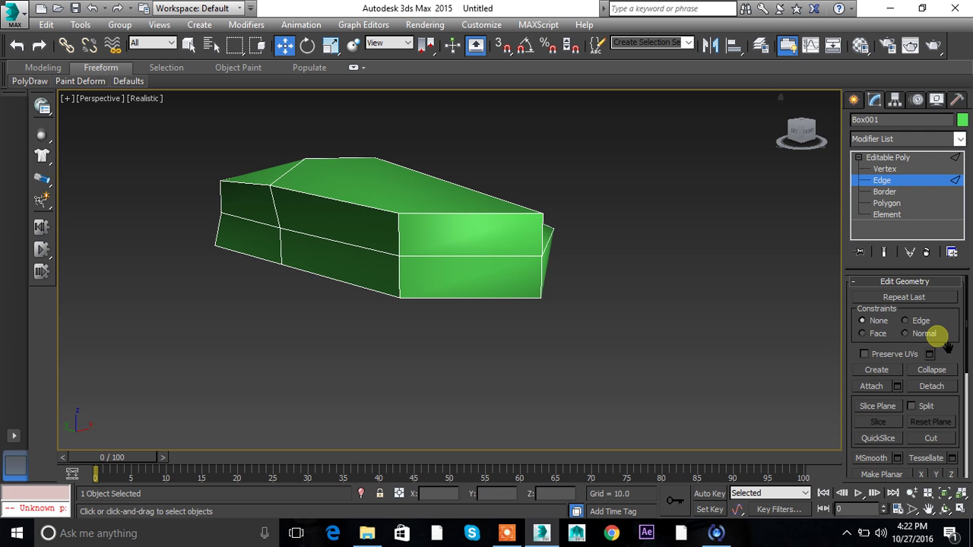
drag(946, 346, 949, 265)
alt+middle_drag(673, 322, 570, 233)
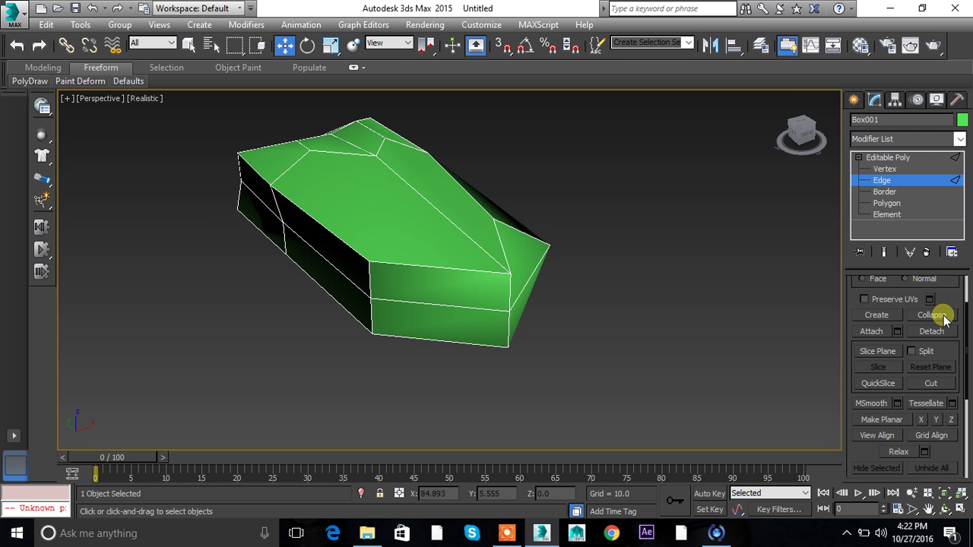
Try collapsing the front upper edge together with the long middle edge of the top face, and undo it.
click(496, 275)
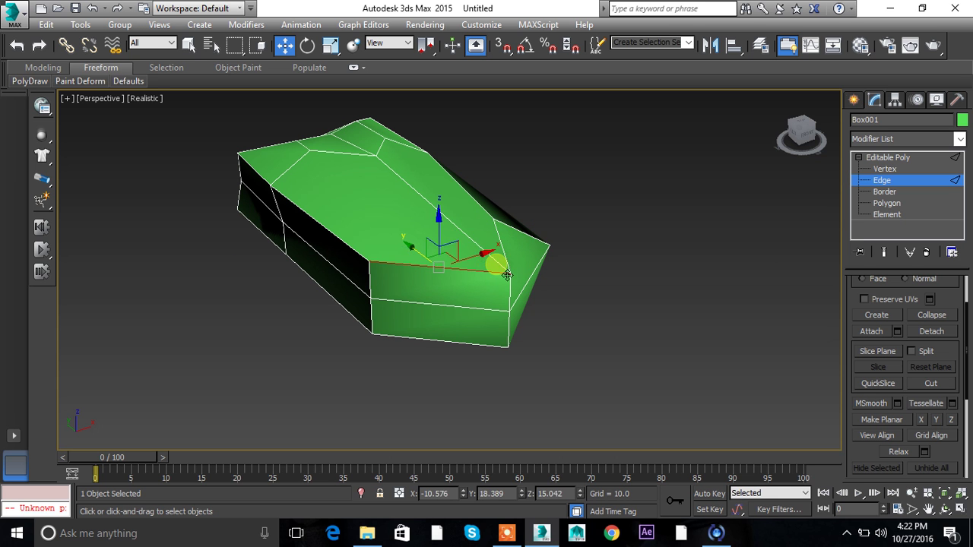
click(924, 316)
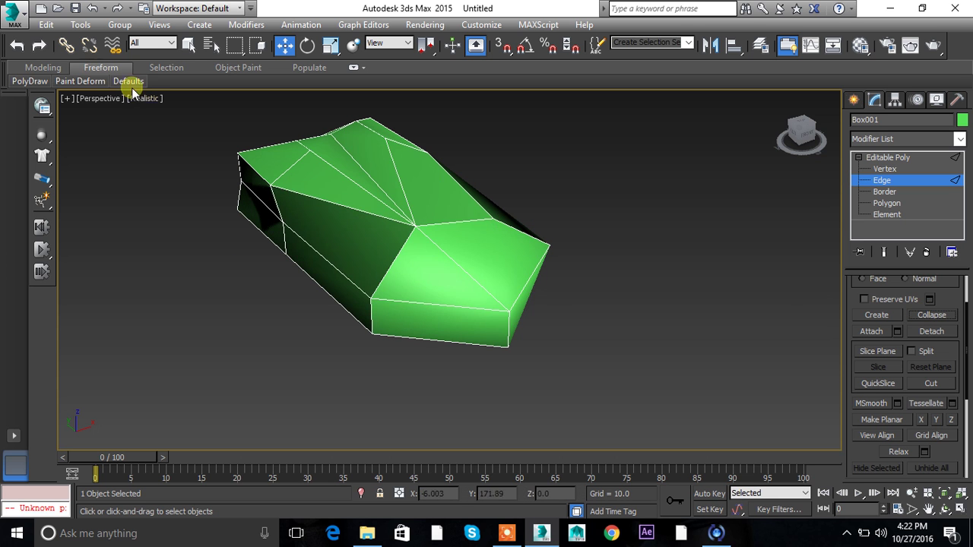
key(ctrl+z)
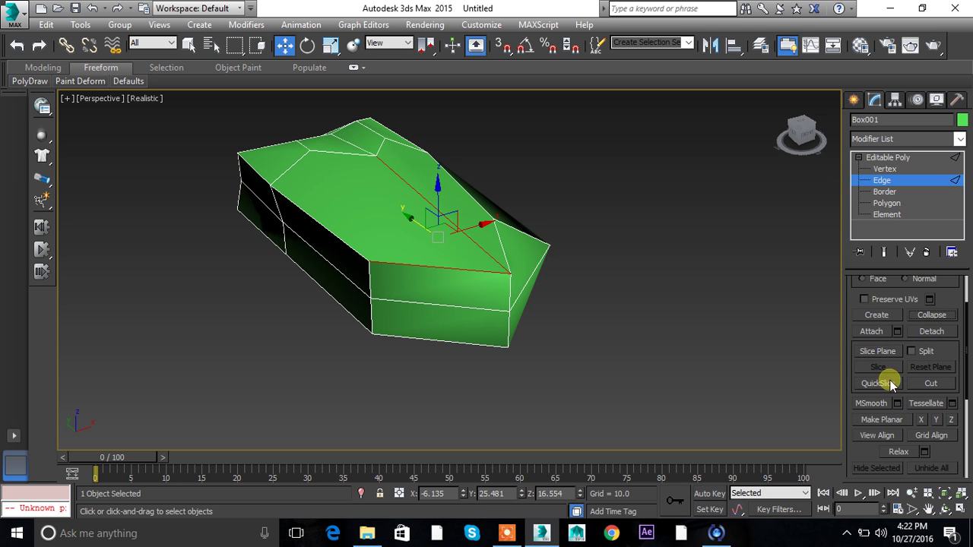
Cut a new edge across the top face, from its near side edge to the opposite side edge.
drag(951, 357, 937, 330)
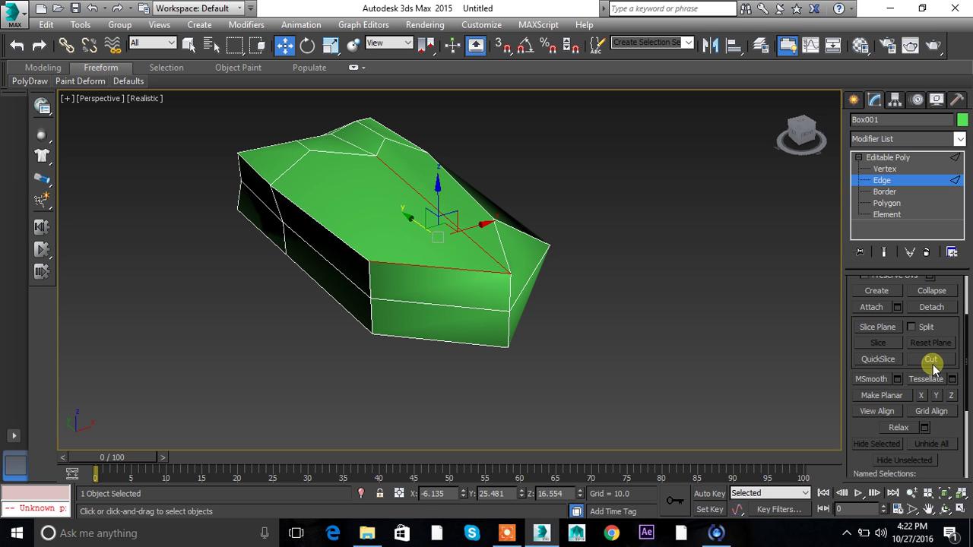
alt+middle_drag(441, 239, 390, 206)
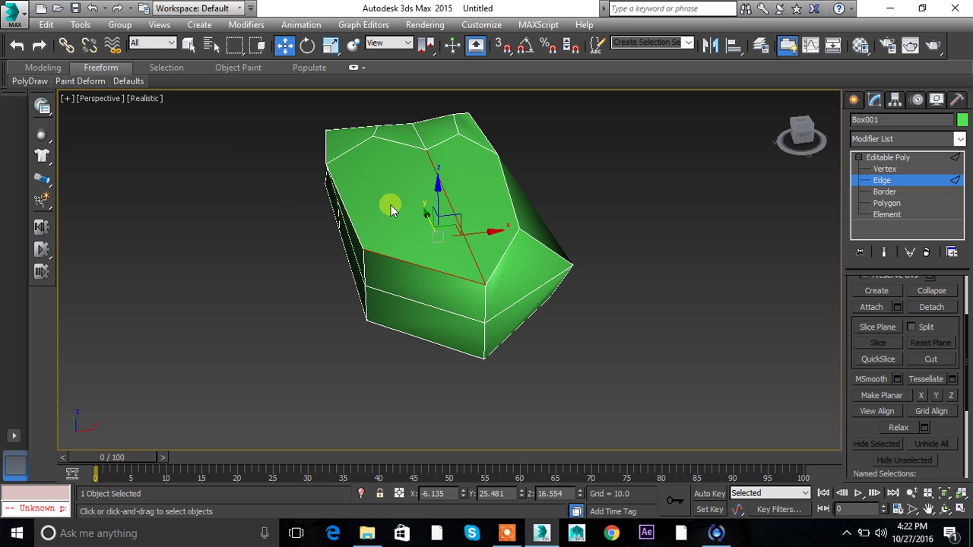
click(929, 359)
click(360, 239)
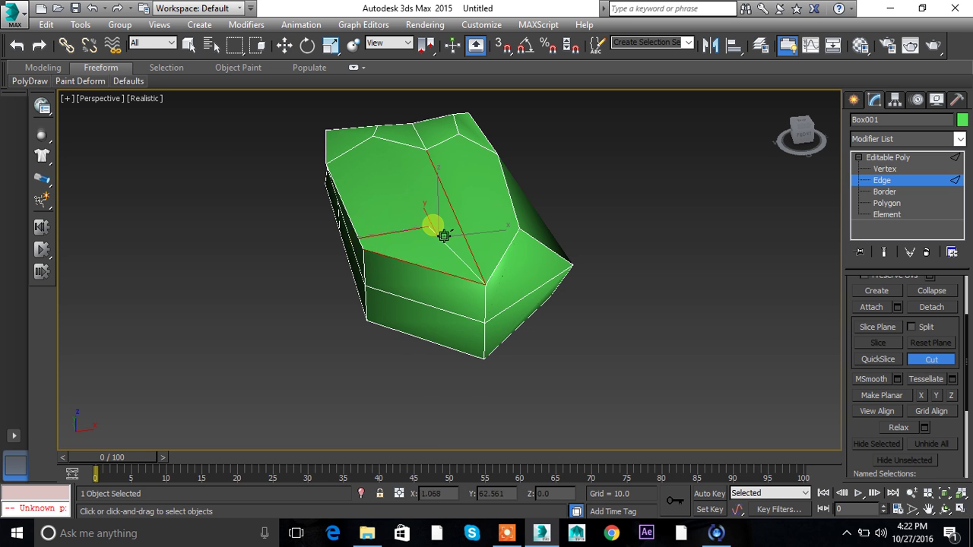
click(525, 214)
right_click(619, 304)
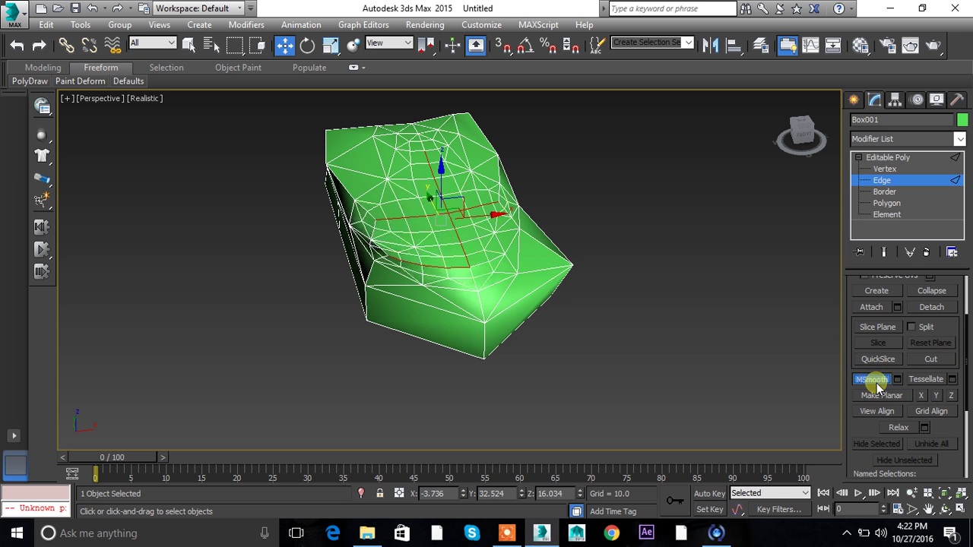
Try tessellating the mesh around the selected edges, and undo it.
click(926, 380)
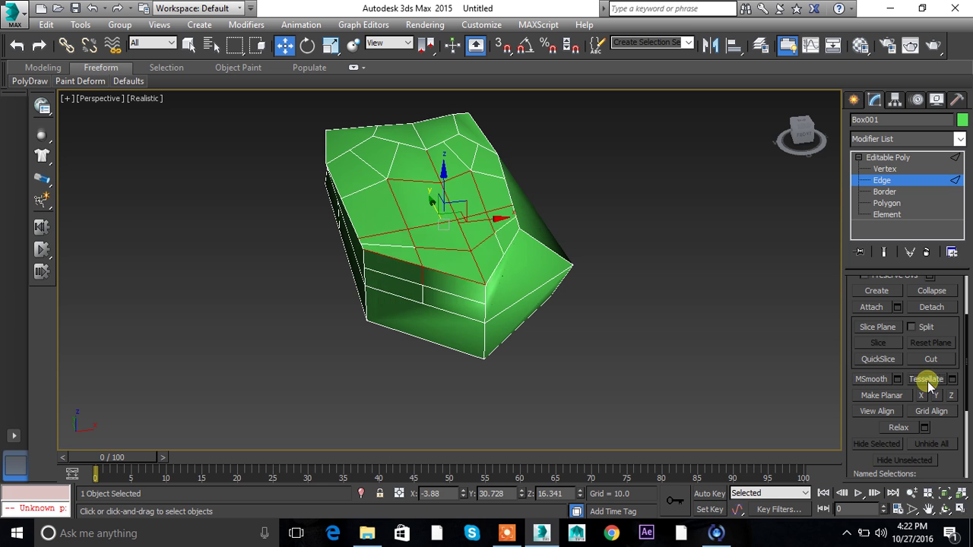
key(ctrl+z)
Try making the selected edges planar, both freely and along X, Y and Z, and relaxing them.
click(898, 394)
click(919, 397)
click(938, 396)
click(951, 396)
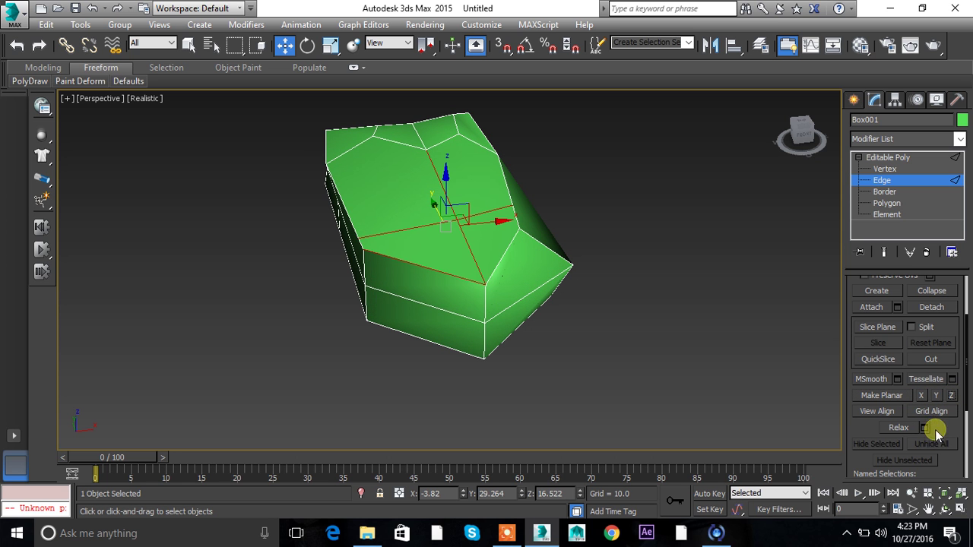
click(899, 427)
Show the Selection options, select an edge at the pointed front end, then grow the selection twice and shrink it twice.
drag(951, 428, 935, 417)
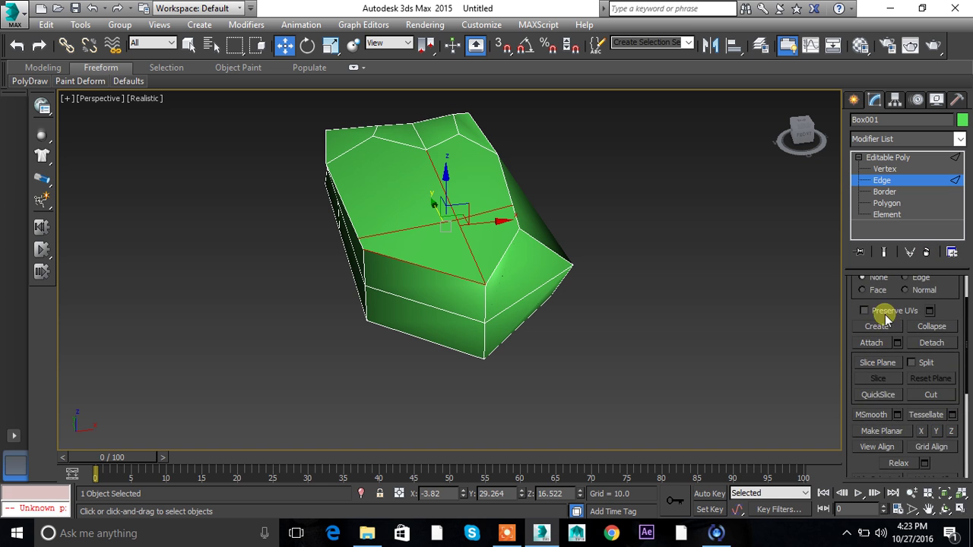
drag(885, 304, 908, 397)
click(856, 279)
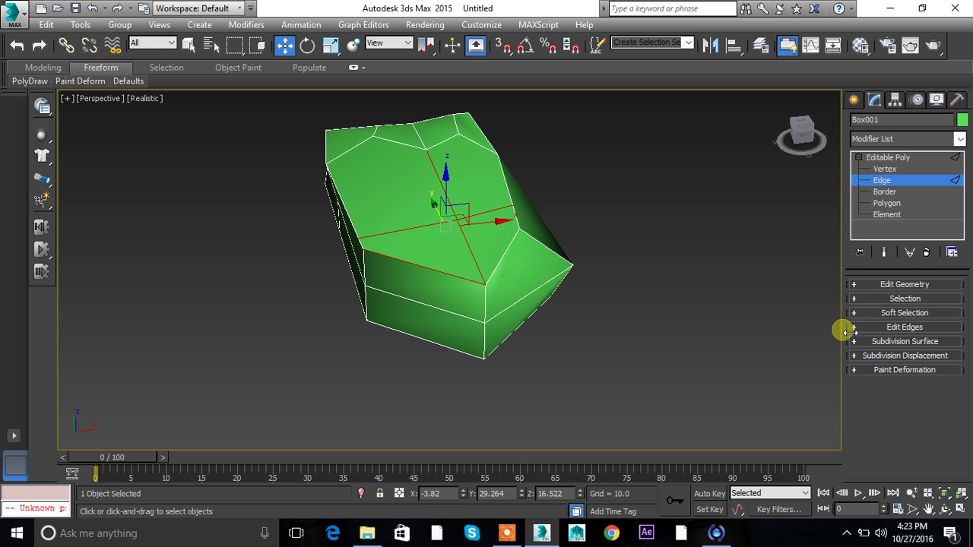
click(858, 298)
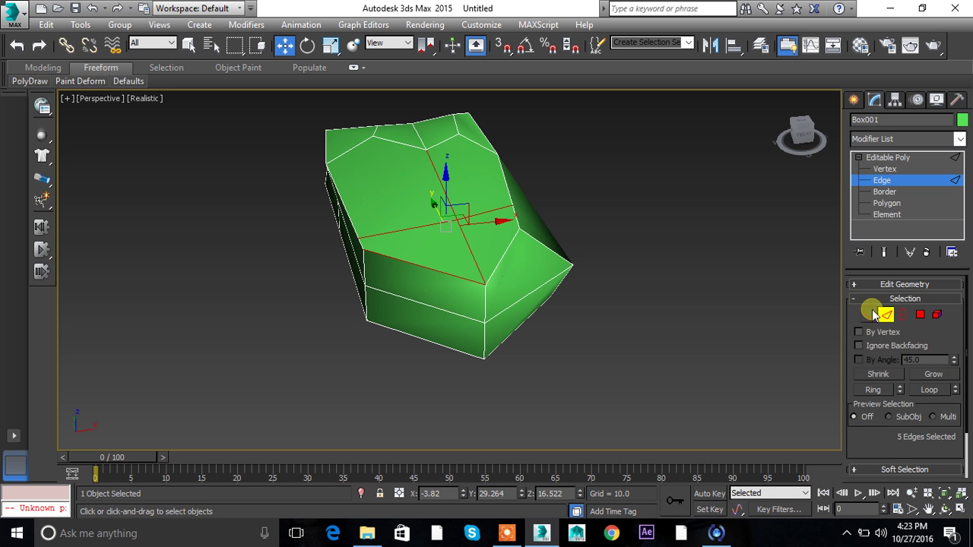
click(601, 347)
click(530, 308)
click(934, 375)
click(933, 374)
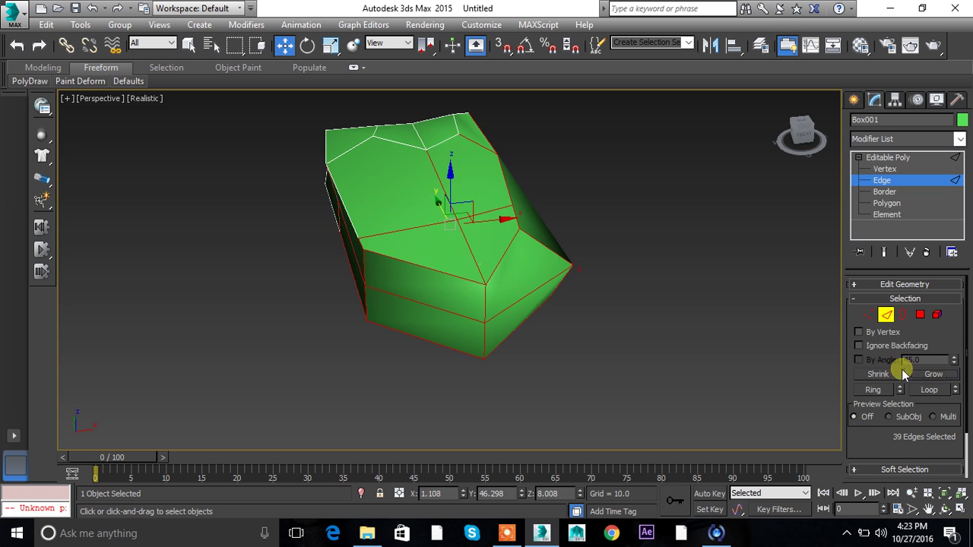
click(879, 375)
click(877, 375)
drag(901, 444, 867, 380)
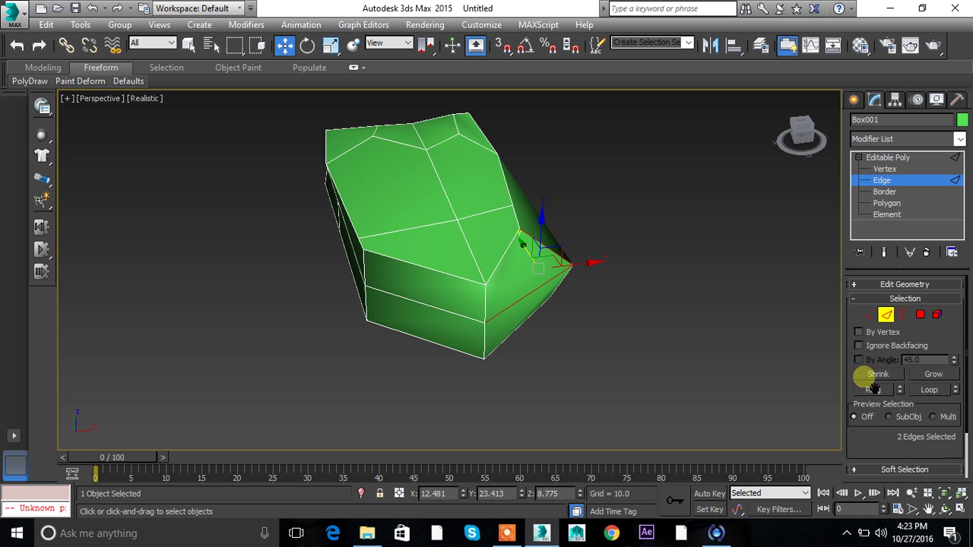
Turn on soft selection for the upper edge at the pointed front end and try moving that edge along Y.
click(860, 300)
click(856, 313)
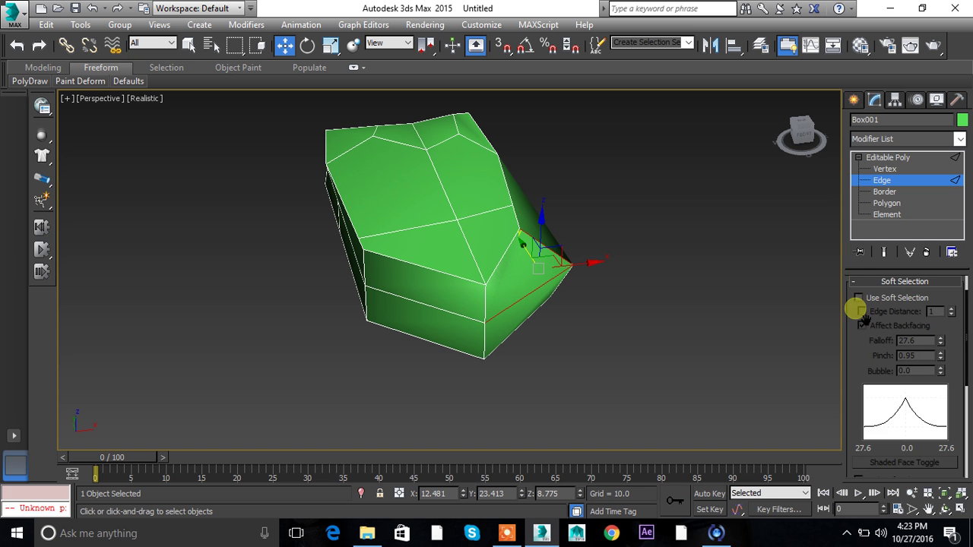
click(495, 271)
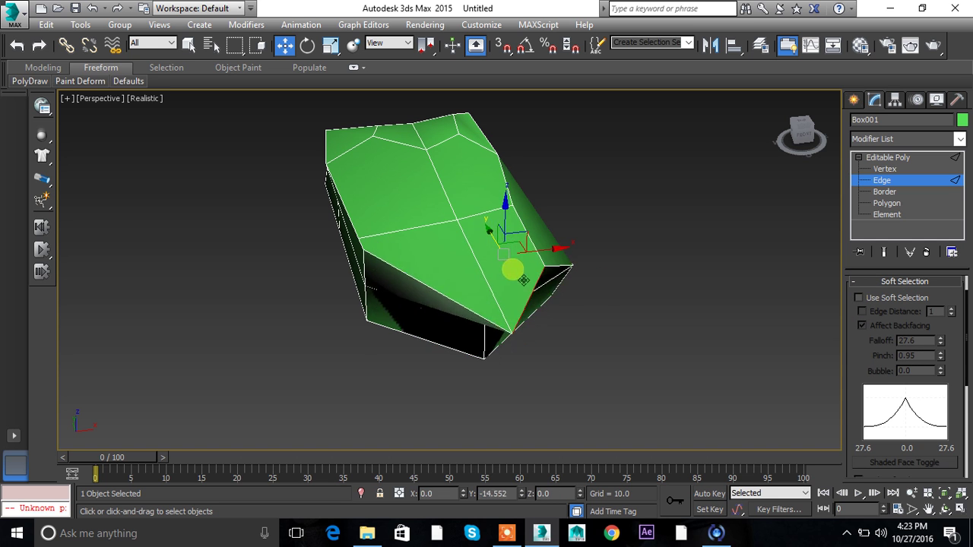
click(860, 298)
drag(487, 228, 591, 284)
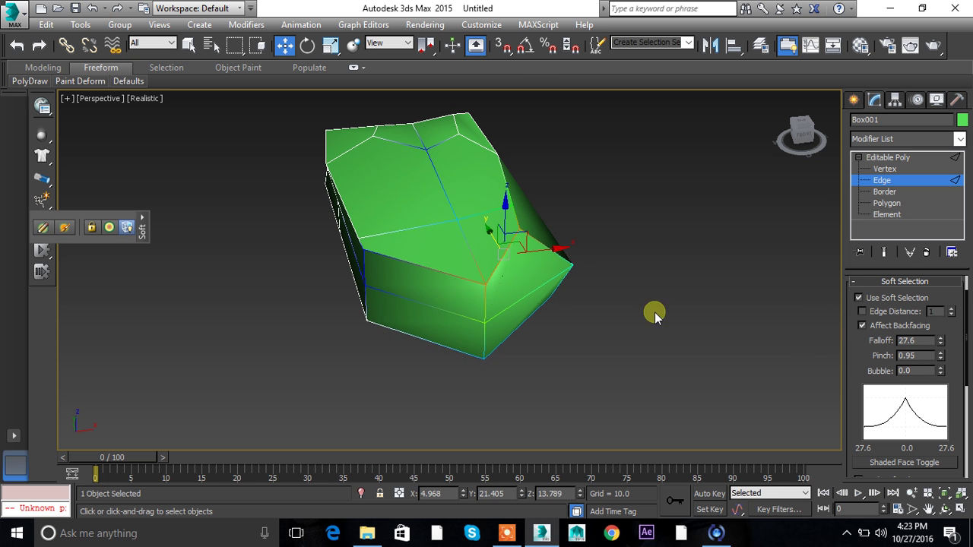
Turn off soft selection and show the Edit Edges options for the selected edge.
click(861, 297)
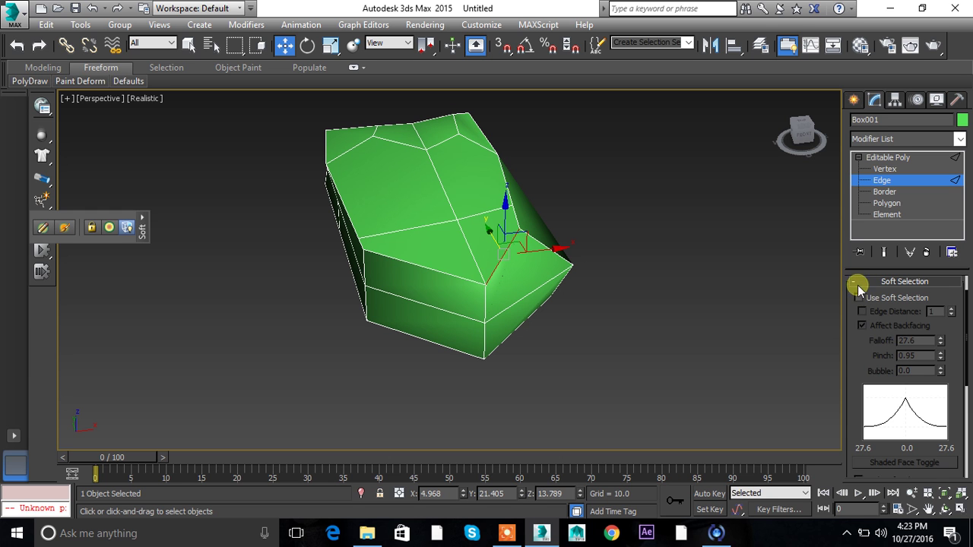
click(852, 282)
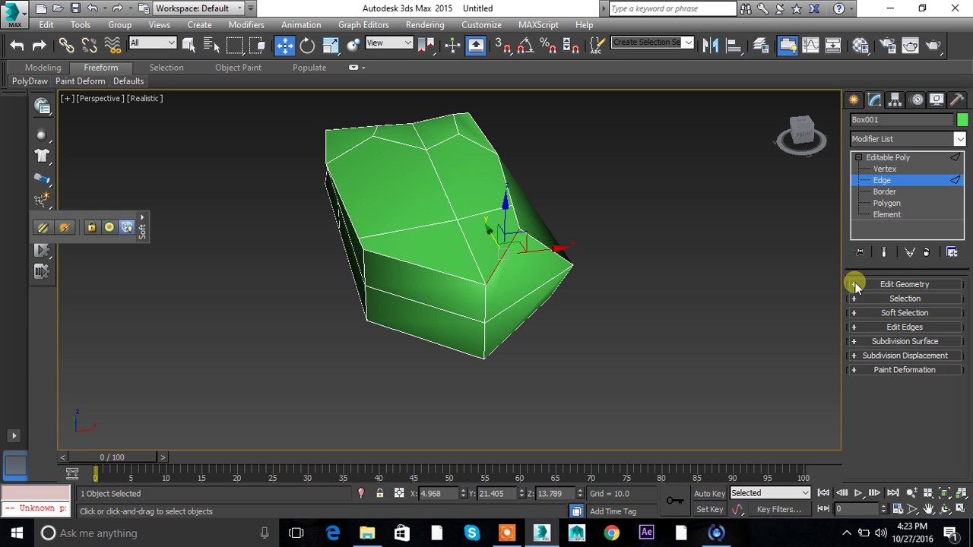
click(858, 327)
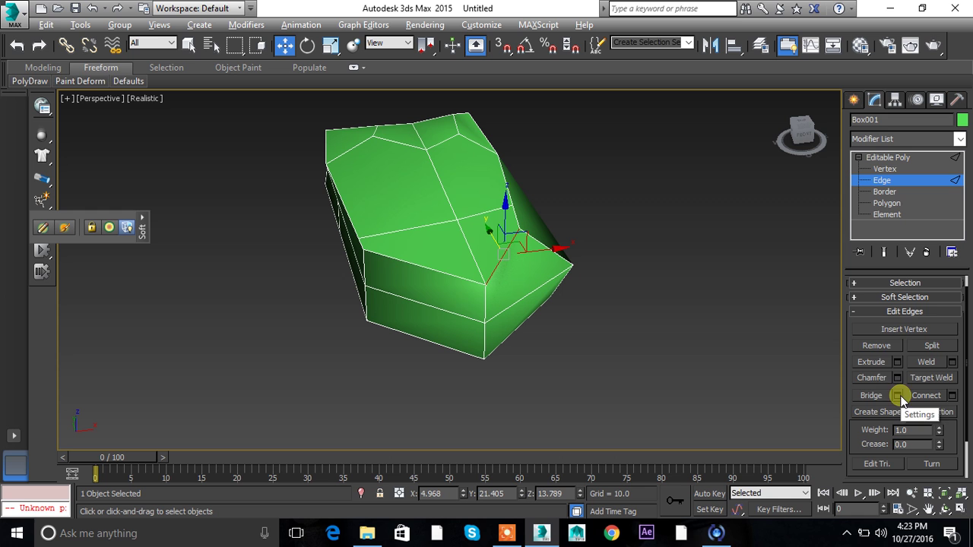
click(424, 254)
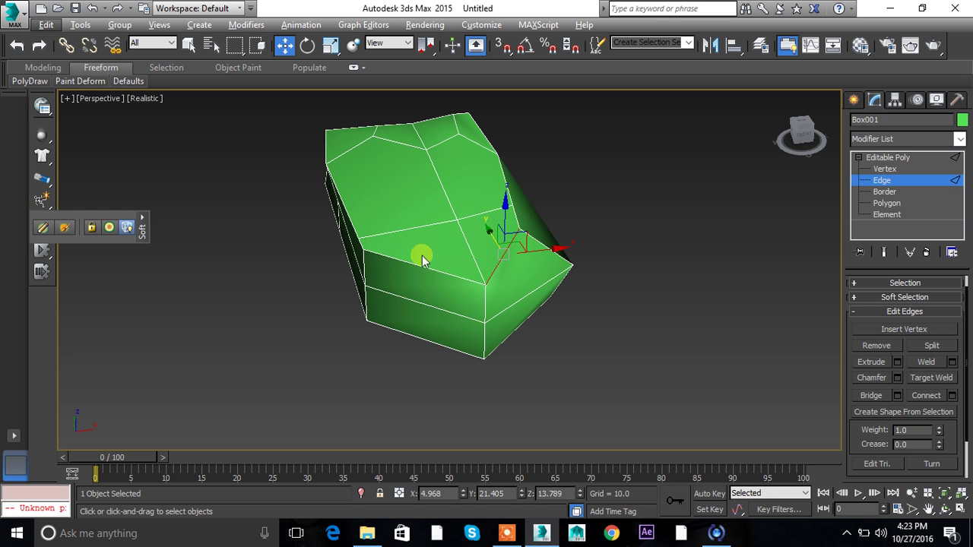
click(867, 346)
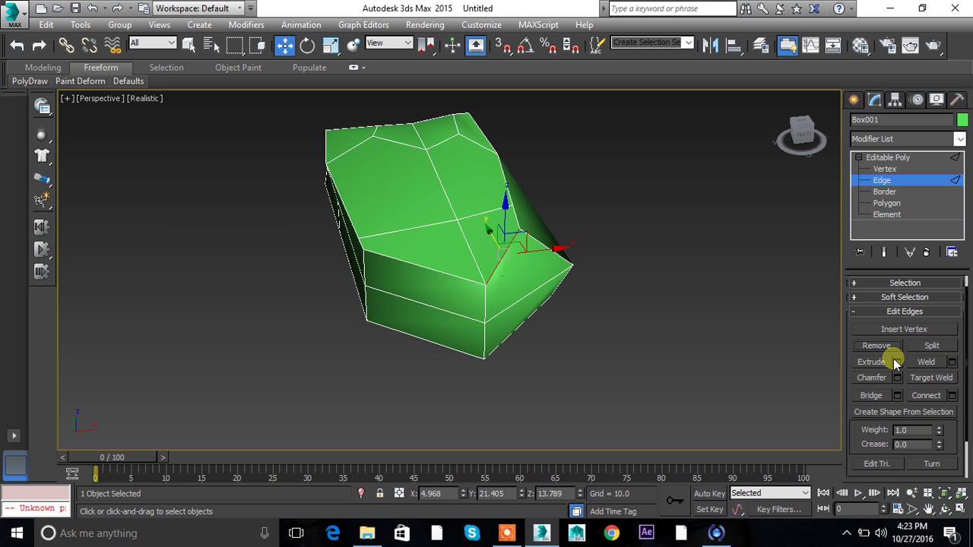
Try extruding the selected upper edge at the pointed front end, then return to the Move tool.
click(875, 362)
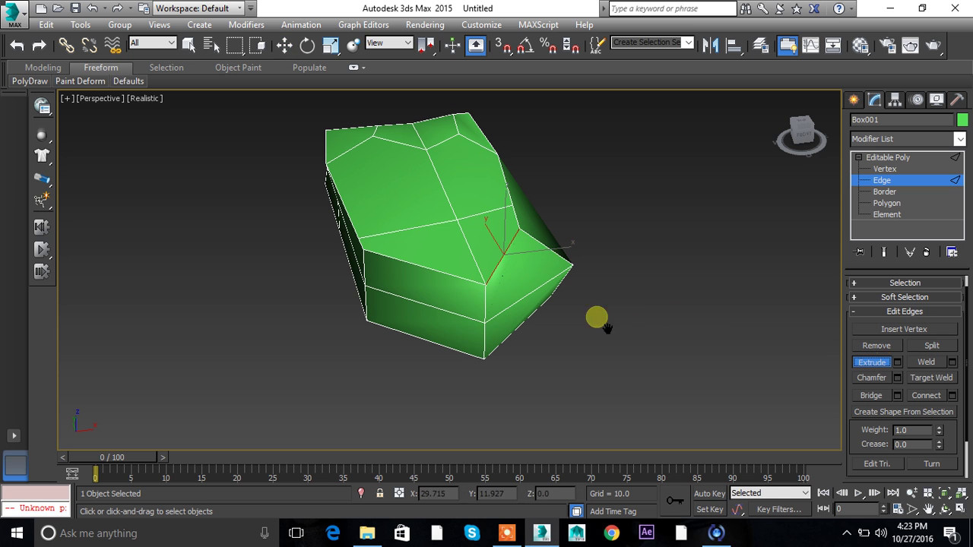
mouse_move(506, 277)
mouse_down()
mouse_move(528, 253)
mouse_move(547, 291)
mouse_up()
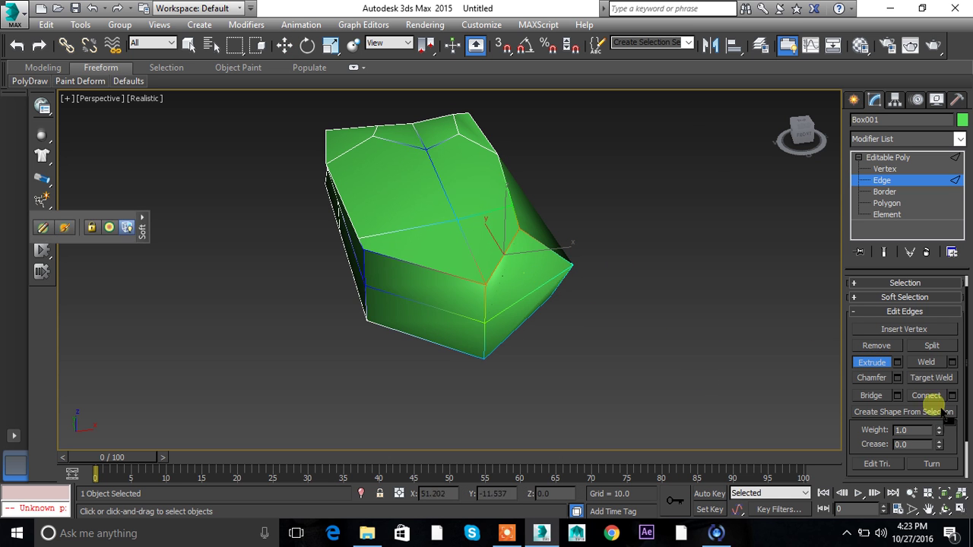
key(w)
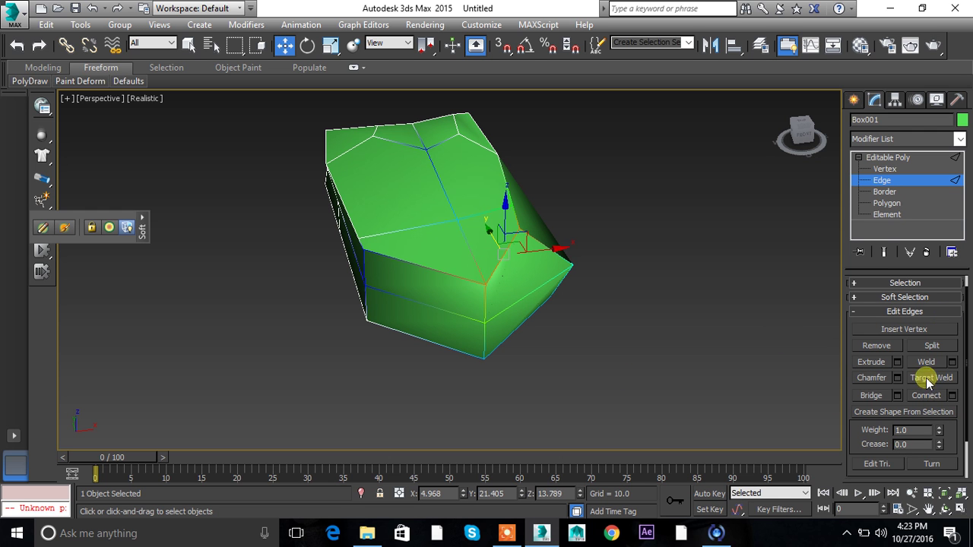
Select the lengthwise middle edge on the top face near the front and disable soft selection.
scroll(917, 397, down, 2)
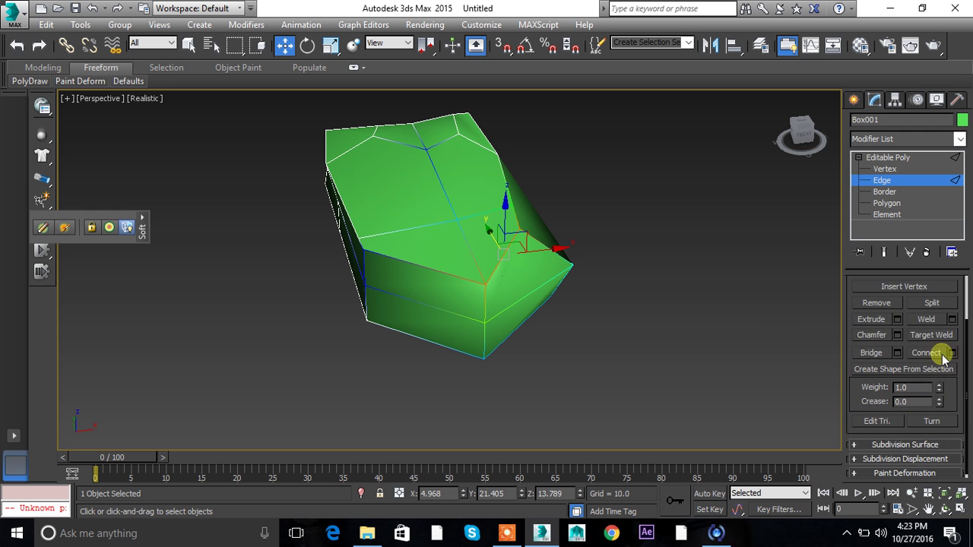
click(671, 307)
double_click(471, 242)
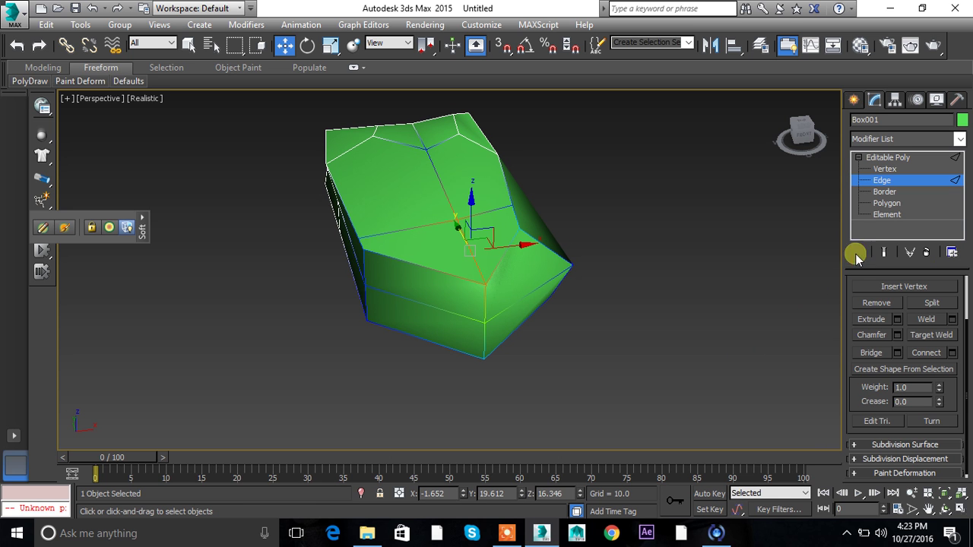
scroll(862, 285, up, 3)
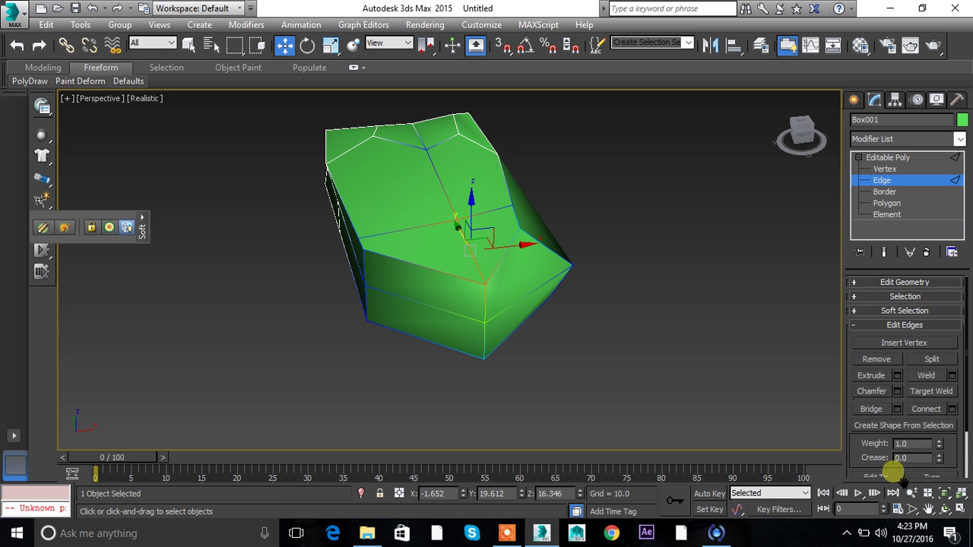
click(855, 311)
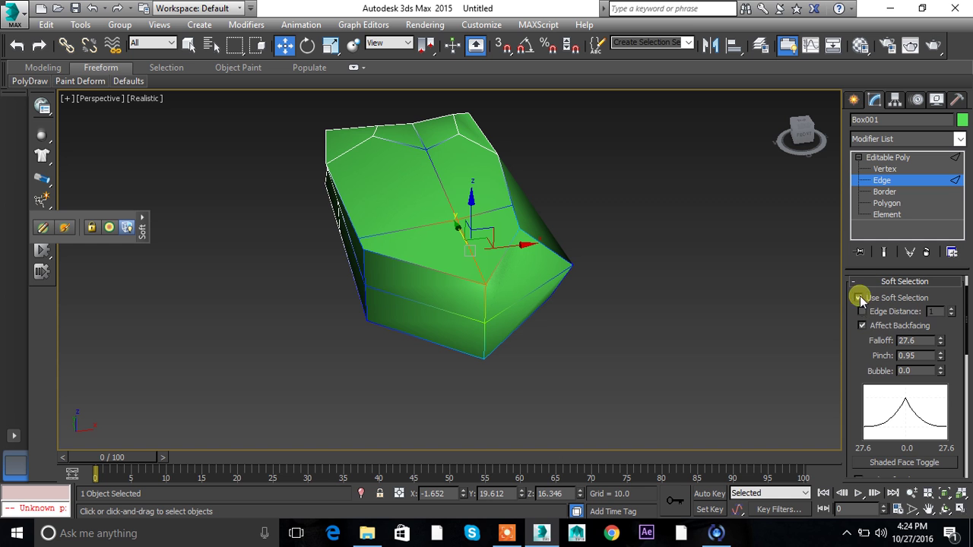
click(862, 298)
click(856, 282)
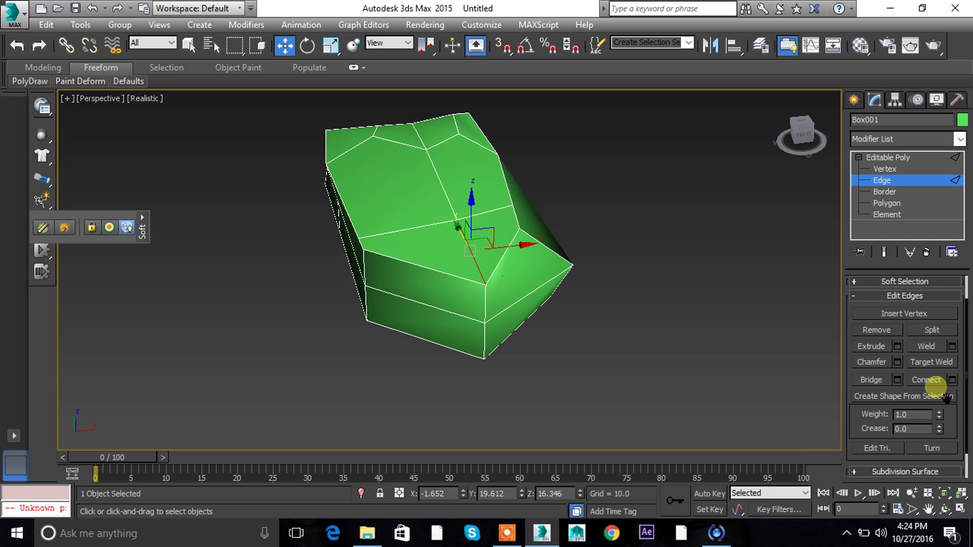
Try connecting the ring of edges across the front part of the top face, then deselect the edges.
click(623, 288)
click(478, 257)
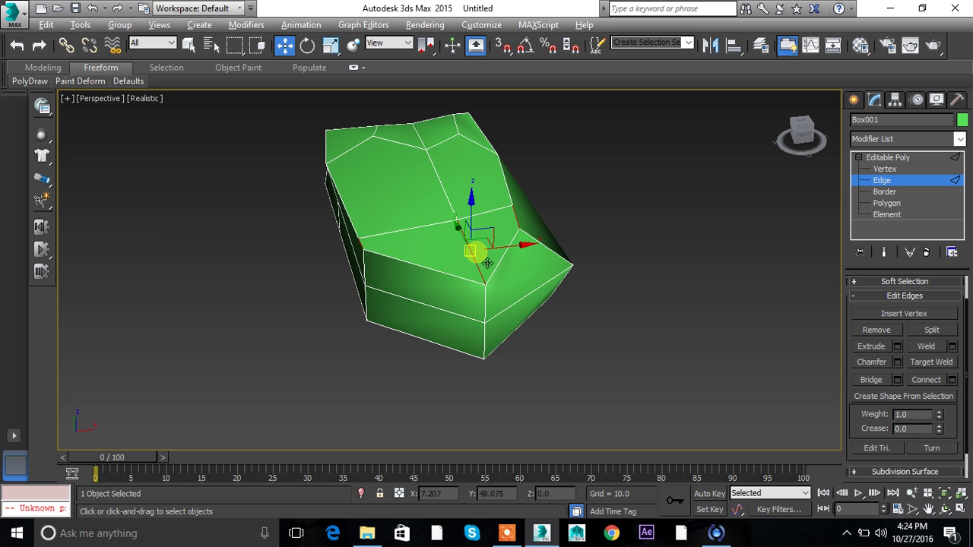
alt+middle_drag(682, 391, 745, 395)
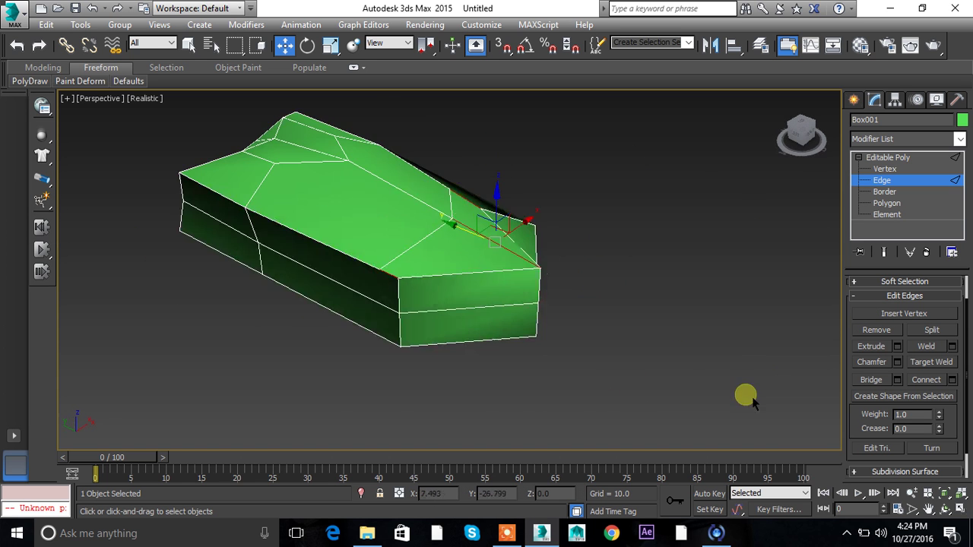
click(934, 381)
alt+middle_drag(674, 304, 636, 311)
click(653, 310)
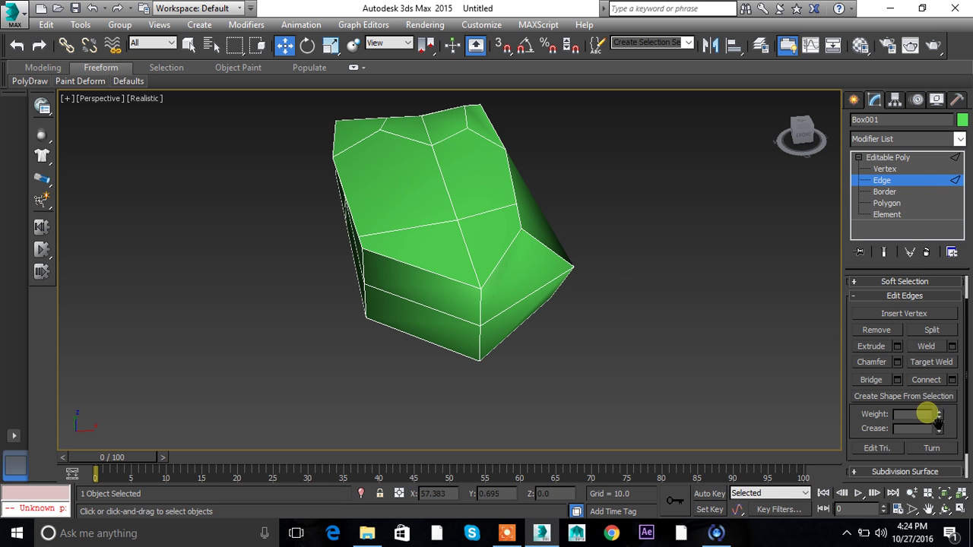
alt+middle_drag(606, 322, 682, 311)
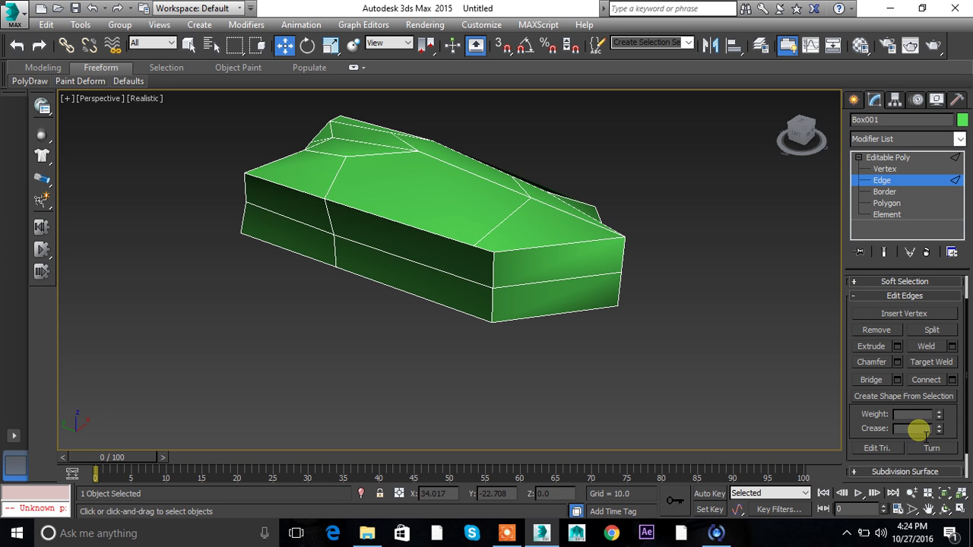
Close the Edit Edges options and look through the Paint Deformation settings.
click(856, 296)
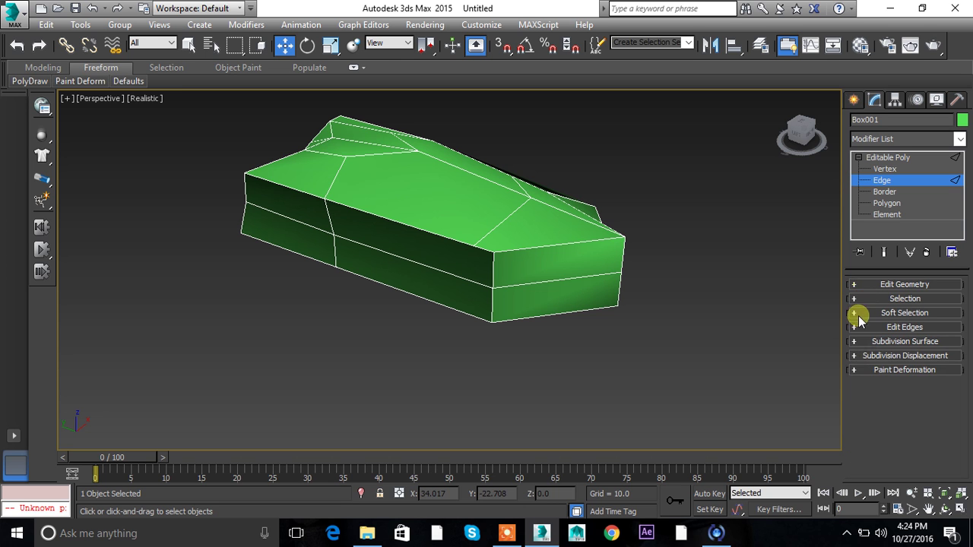
click(855, 370)
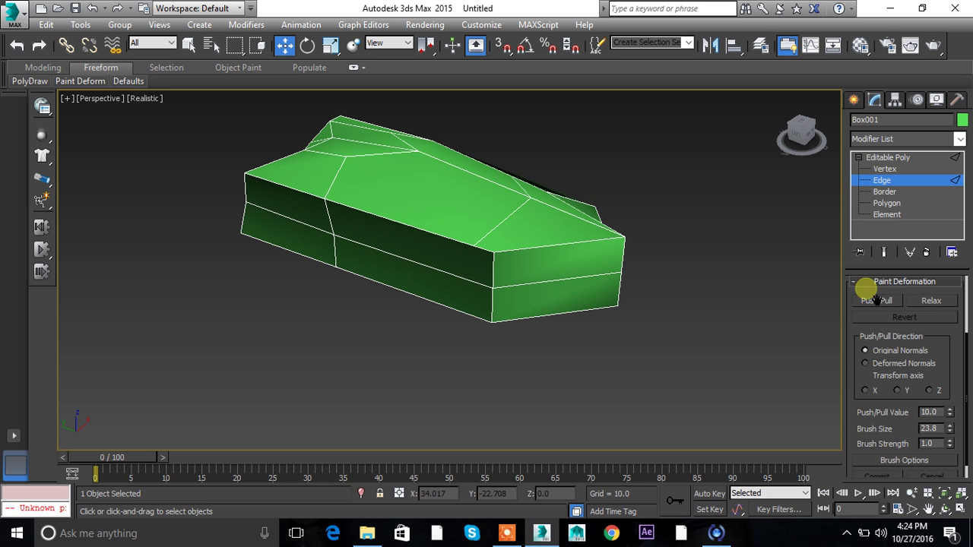
alt+middle_drag(832, 282, 571, 320)
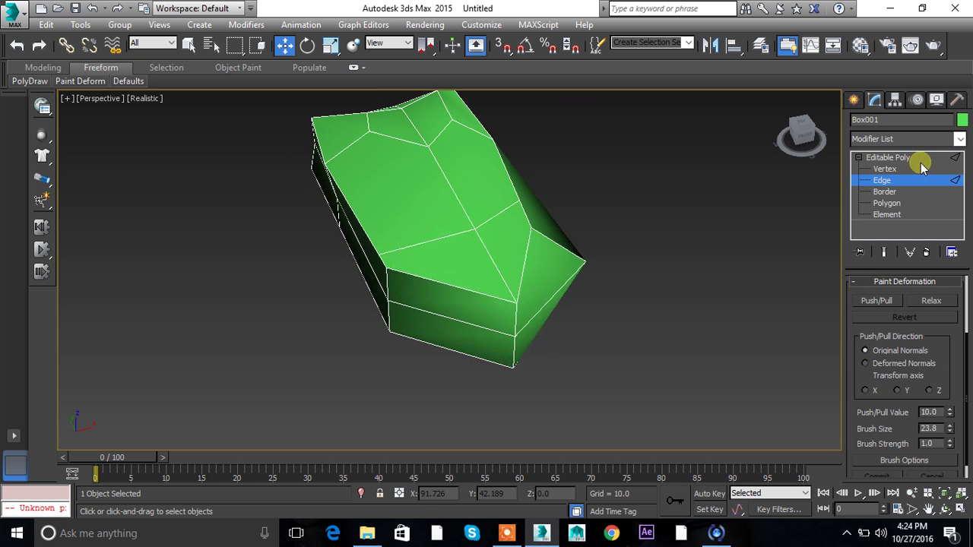
Switch to Border sub-object level and look over its Edit Geometry options.
click(892, 192)
alt+middle_drag(721, 279, 647, 265)
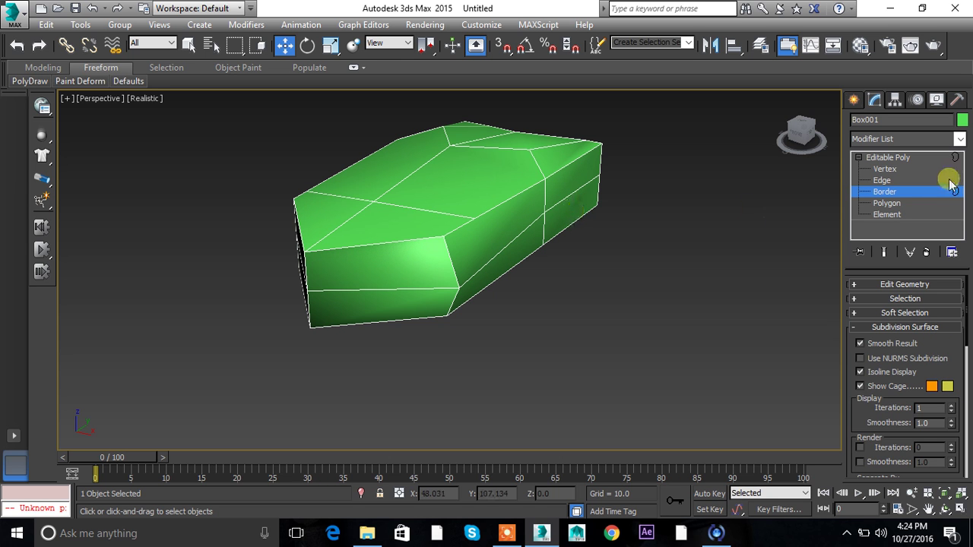
click(857, 286)
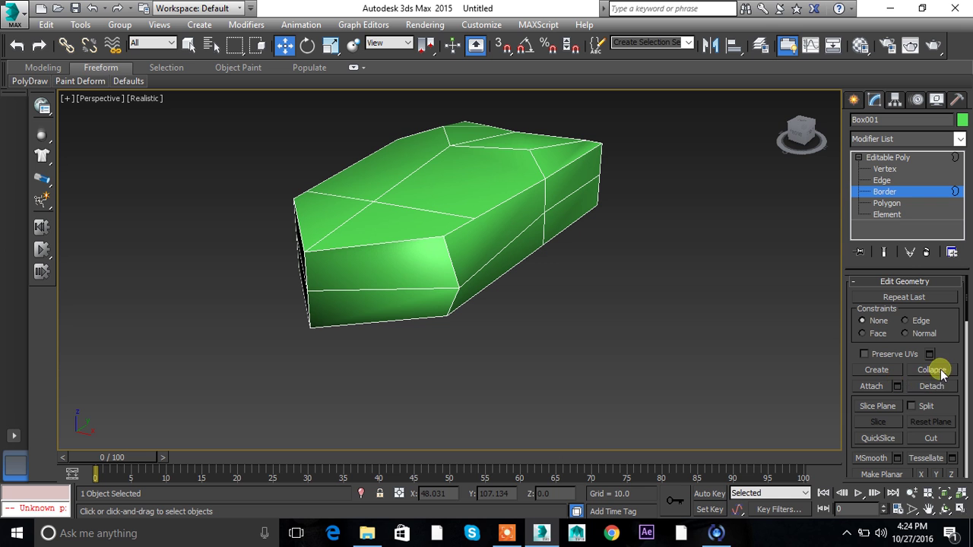
click(857, 286)
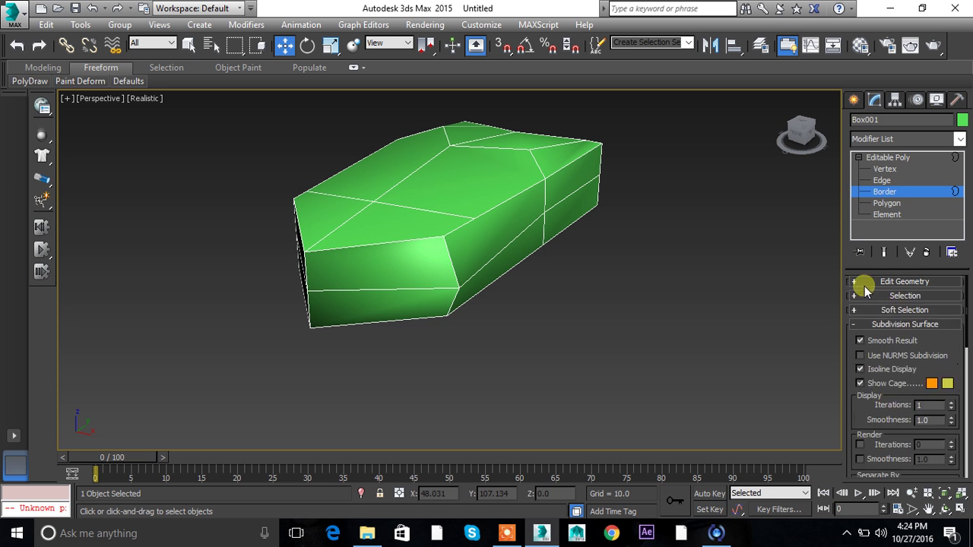
Switch to Polygon level with an upper side polygon selected, and collapse the Subdivision Surface, Paint Deformation and Material IDs options.
click(869, 206)
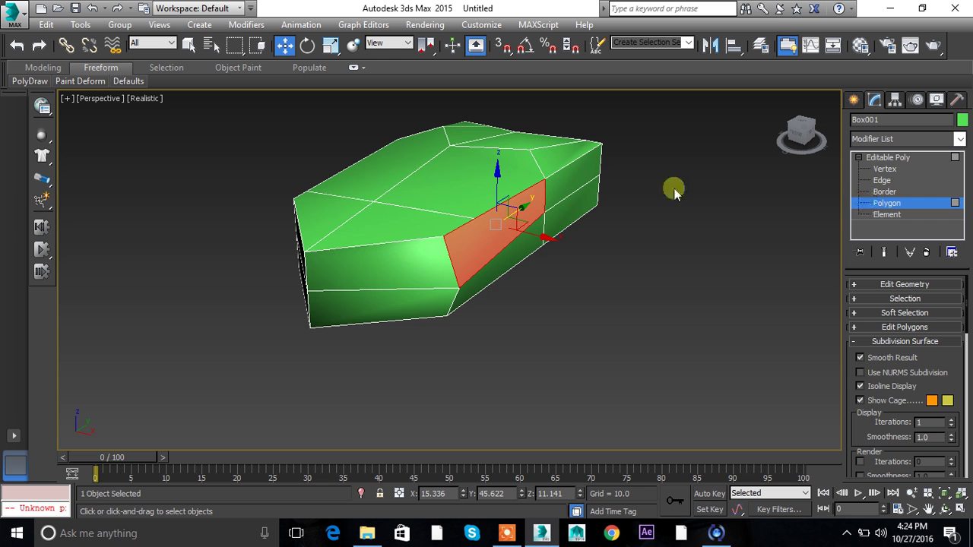
alt+middle_drag(677, 261, 643, 254)
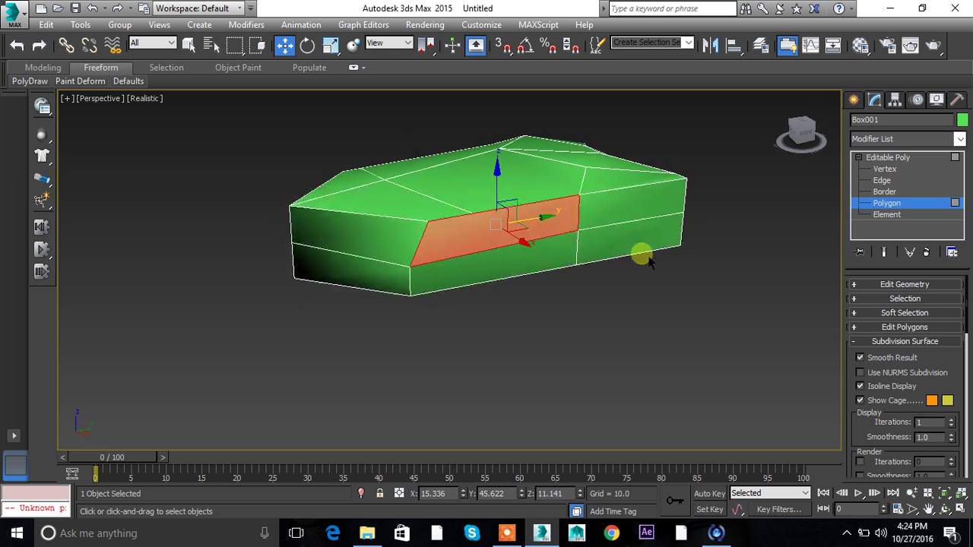
click(861, 344)
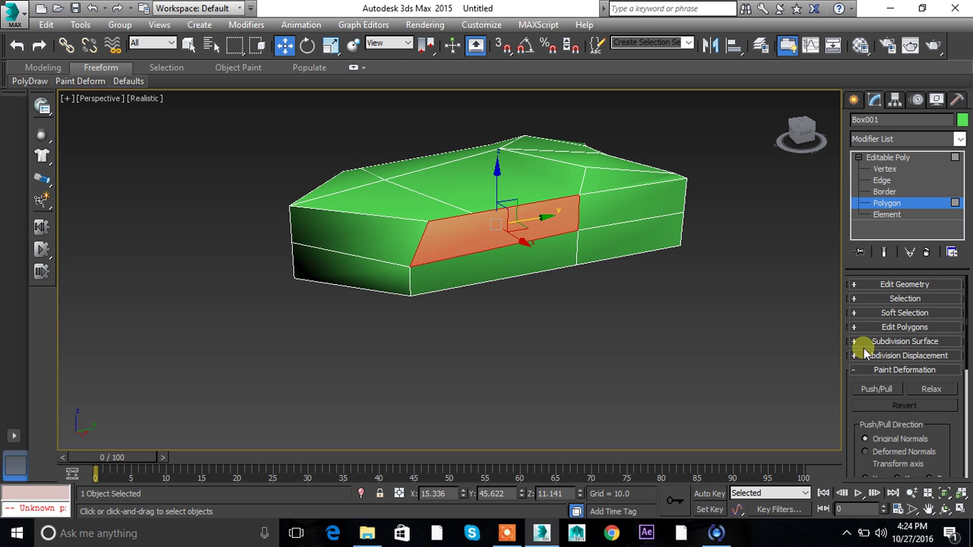
click(860, 370)
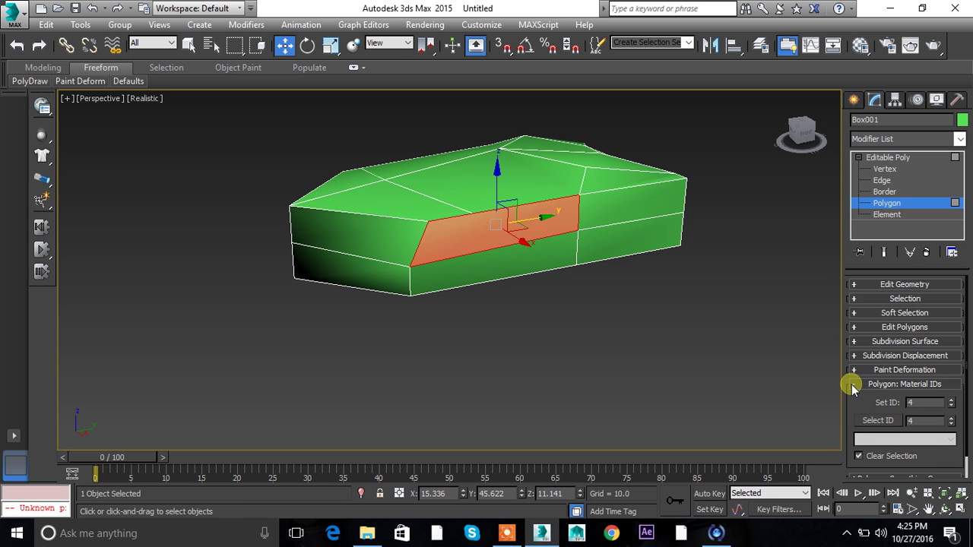
click(851, 386)
Look through the Edit Geometry options at Polygon level, then show the Edit Polygons options.
click(861, 287)
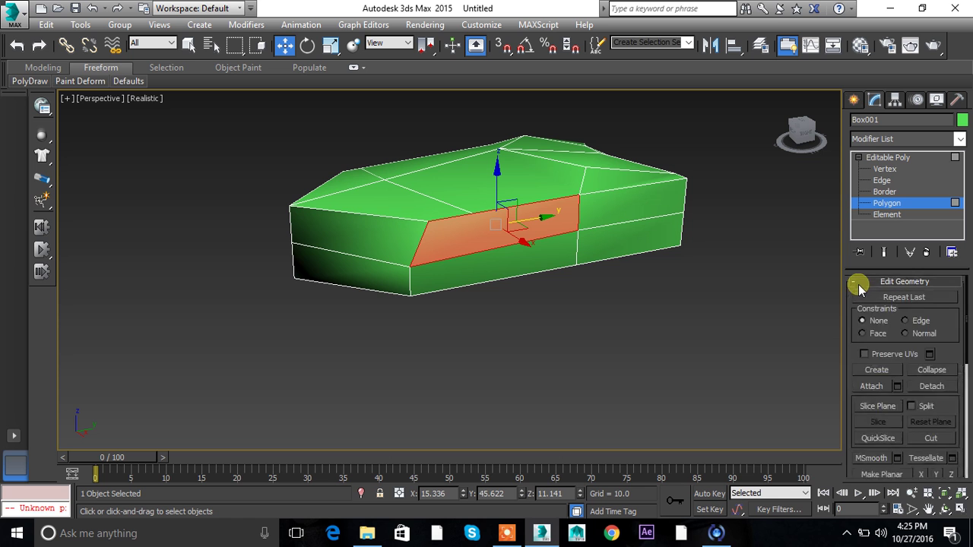
scroll(917, 441, down, 2)
scroll(912, 437, down, 3)
scroll(895, 387, up, 5)
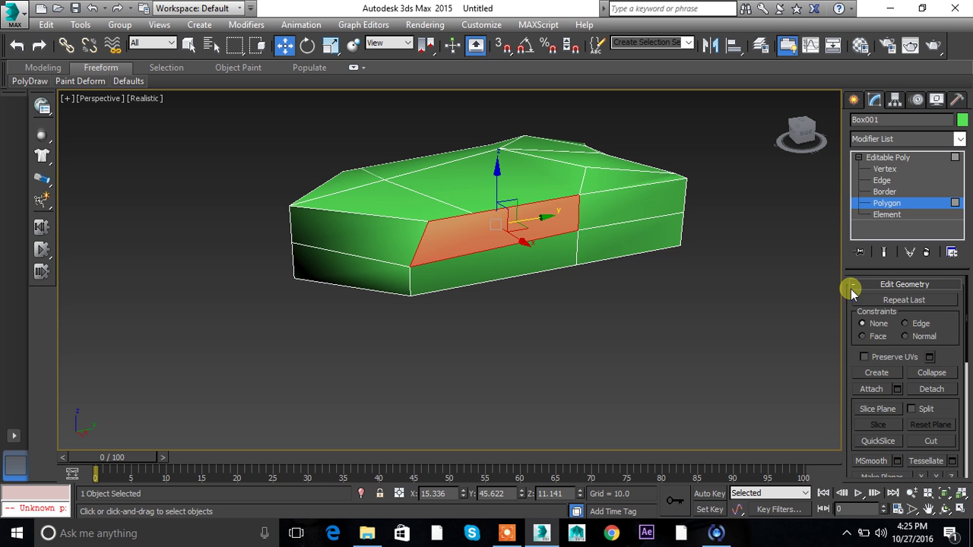
click(857, 286)
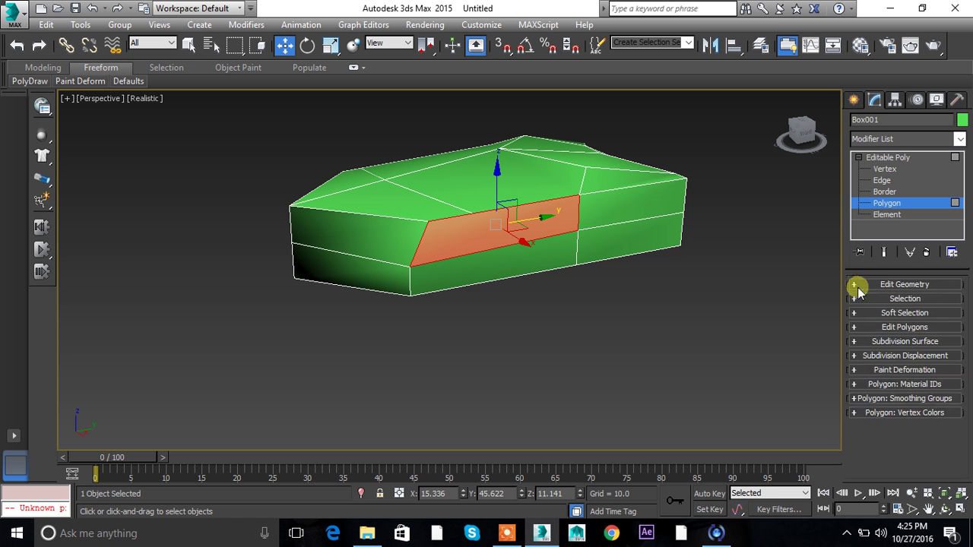
click(855, 327)
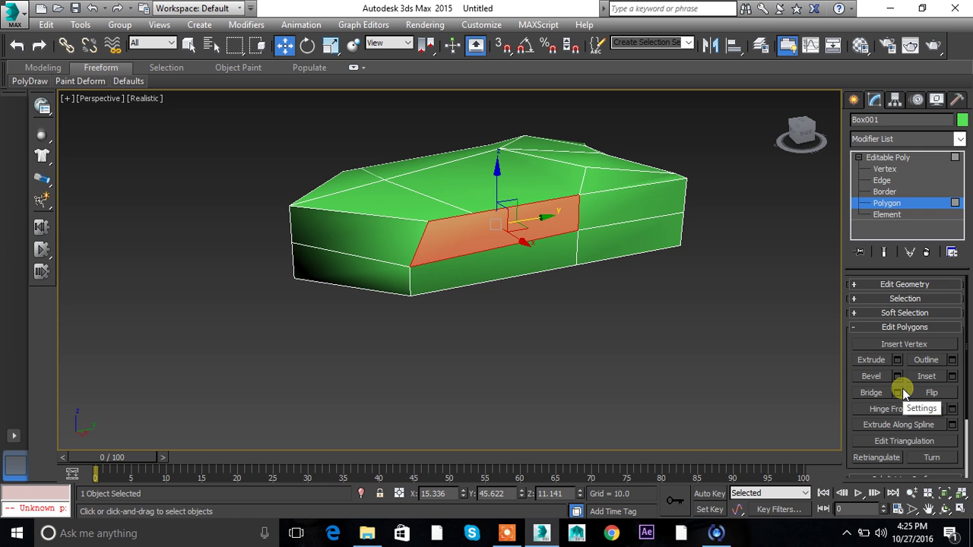
Try moving the upper side polygon near the rear along X, then undo the move.
alt+middle_drag(638, 335, 560, 308)
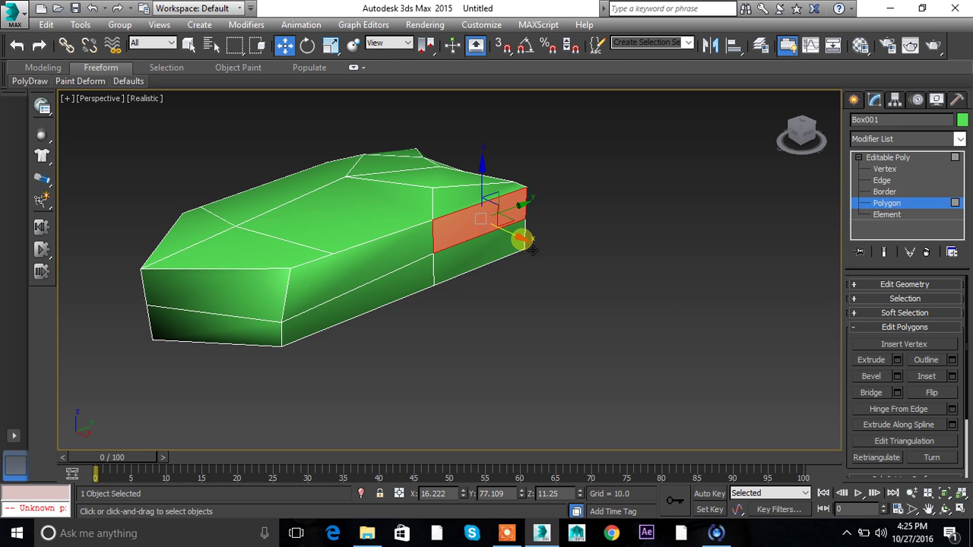
drag(532, 248, 544, 283)
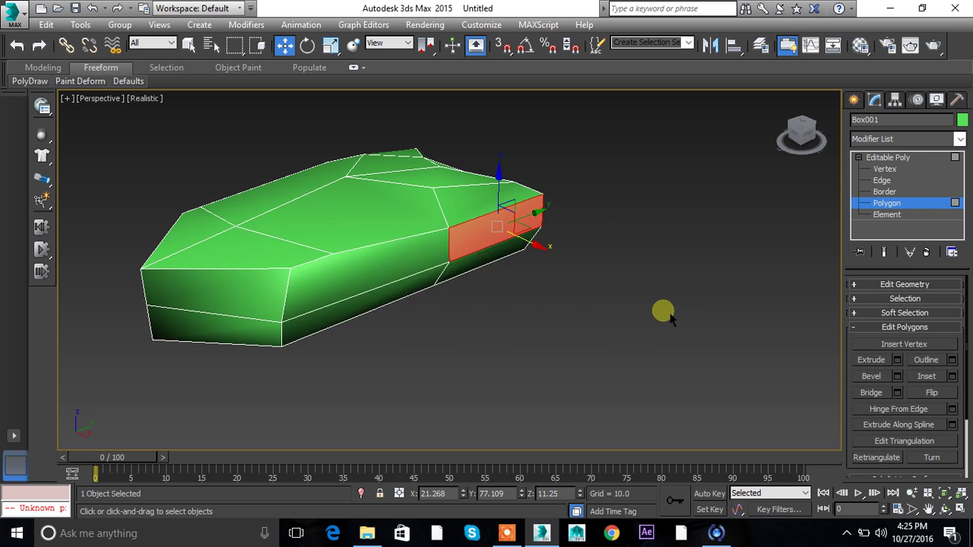
key(ctrl+z)
key(ctrl+z)
key(ctrl+z)
key(ctrl+z)
key(ctrl+z)
Extrude the upper side polygon near the rear outward by about 103.255.
click(485, 224)
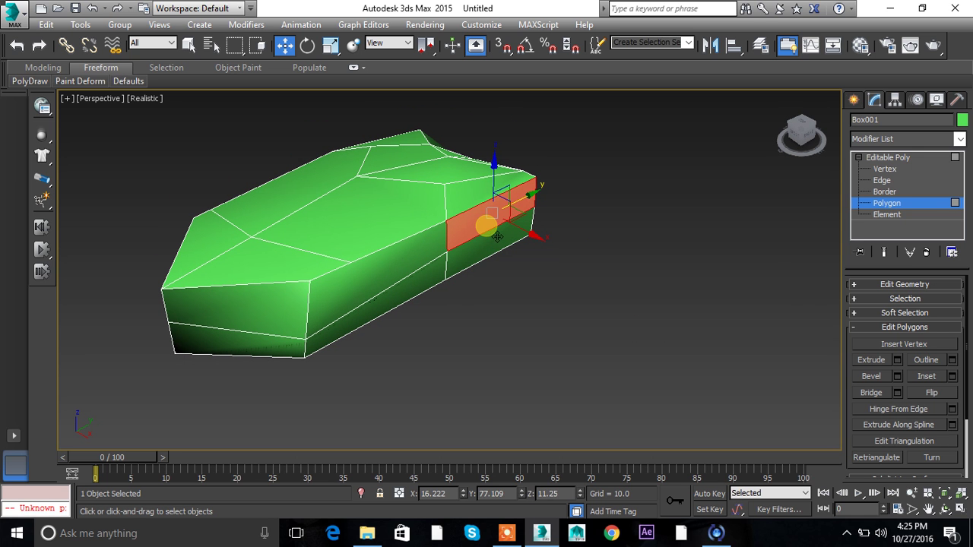
click(897, 359)
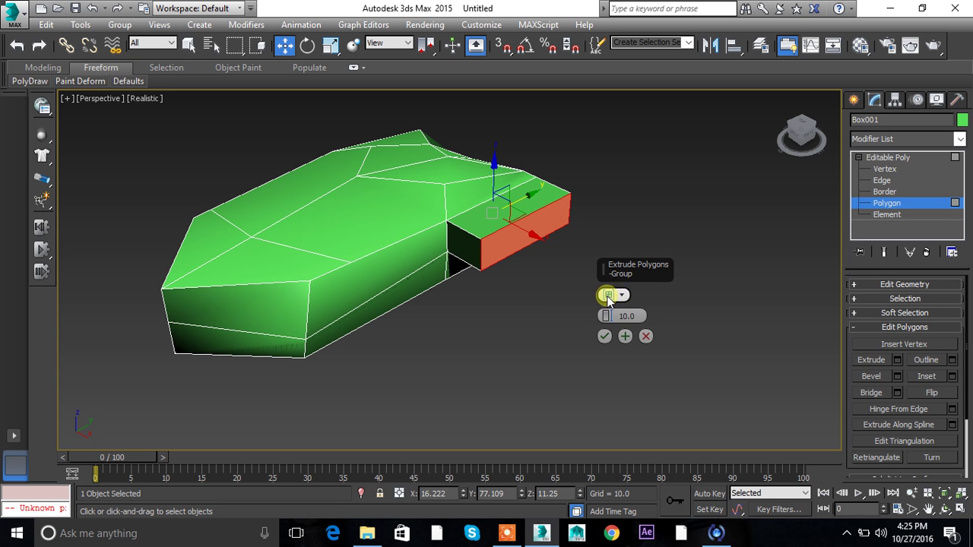
drag(610, 318, 636, 422)
scroll(544, 335, down, 2)
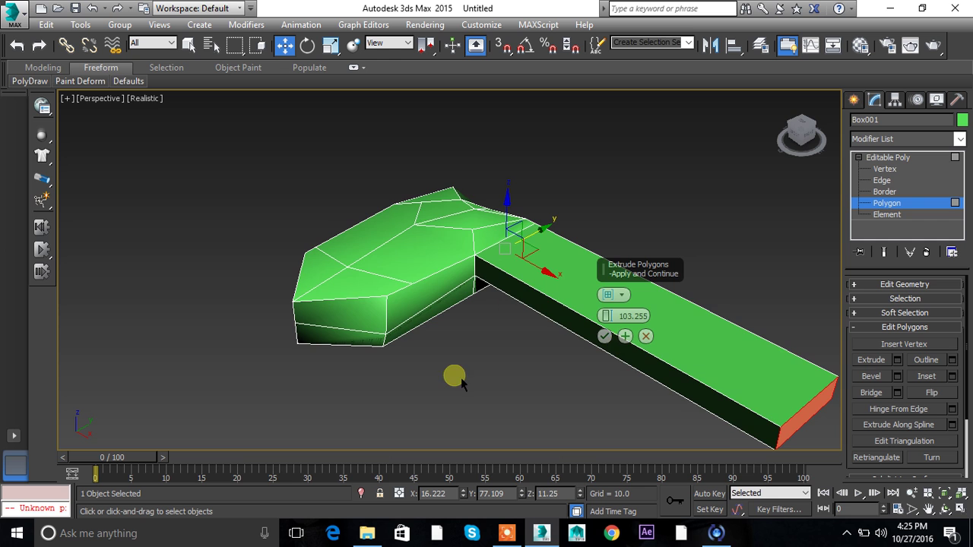
scroll(445, 371, down, 2)
scroll(494, 346, down, 1)
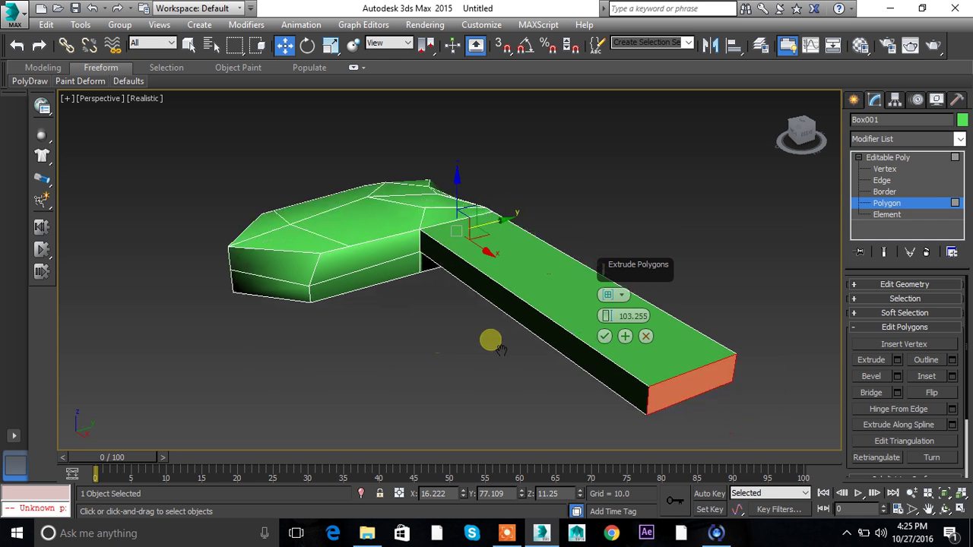
Try the other extrusion types in place of Group, accept the extrusion and clear the polygon selection.
click(610, 296)
click(610, 296)
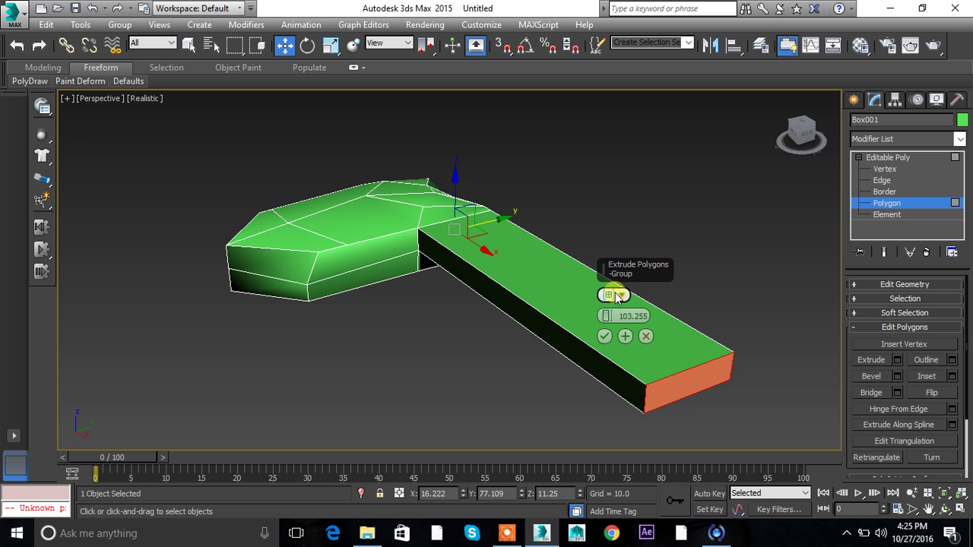
click(610, 296)
click(608, 297)
click(611, 296)
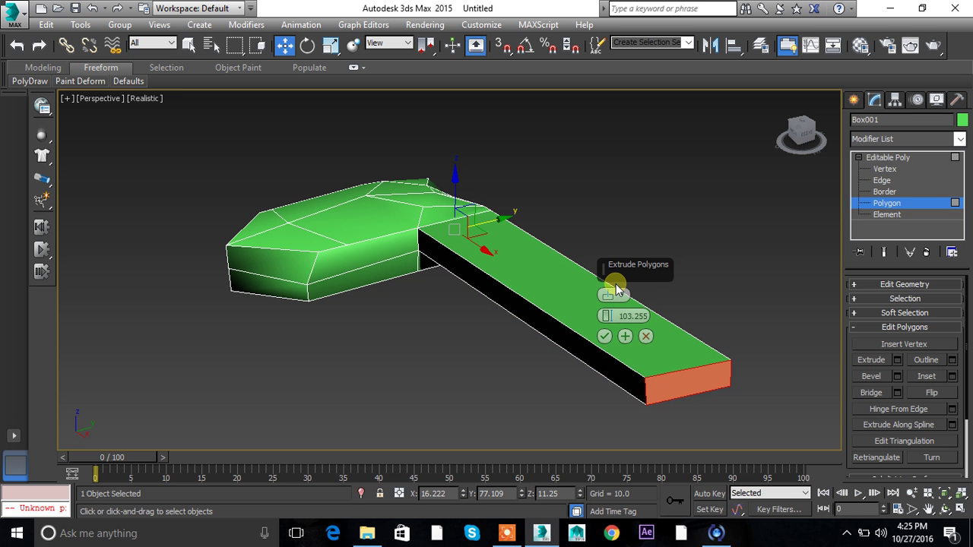
click(604, 336)
click(743, 282)
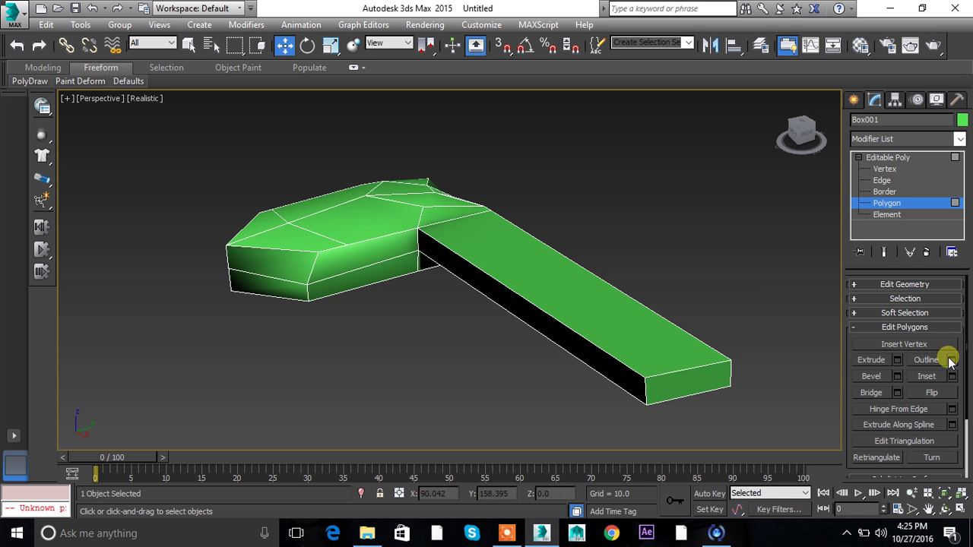
Try beveling the upper side polygon in front of the extruded arm to a height of about 88.014.
click(715, 378)
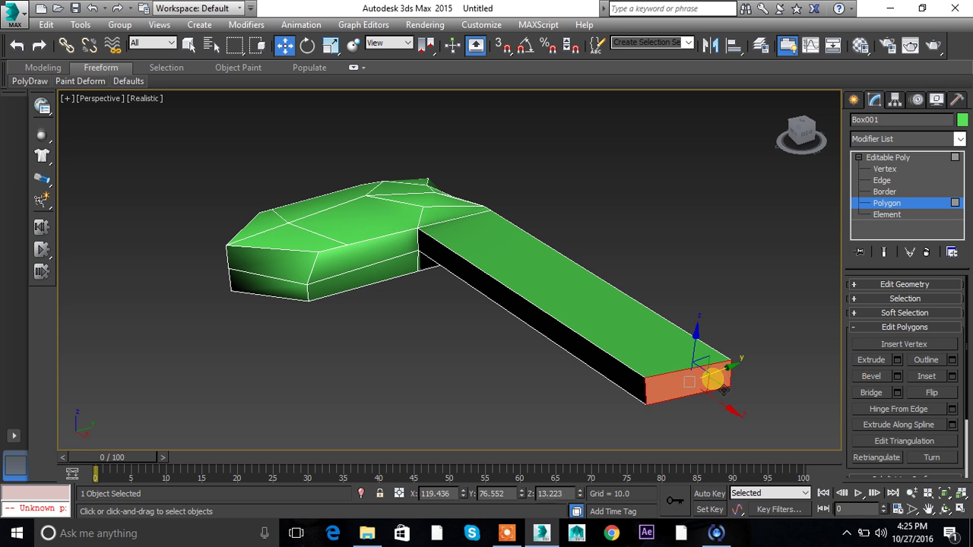
click(342, 263)
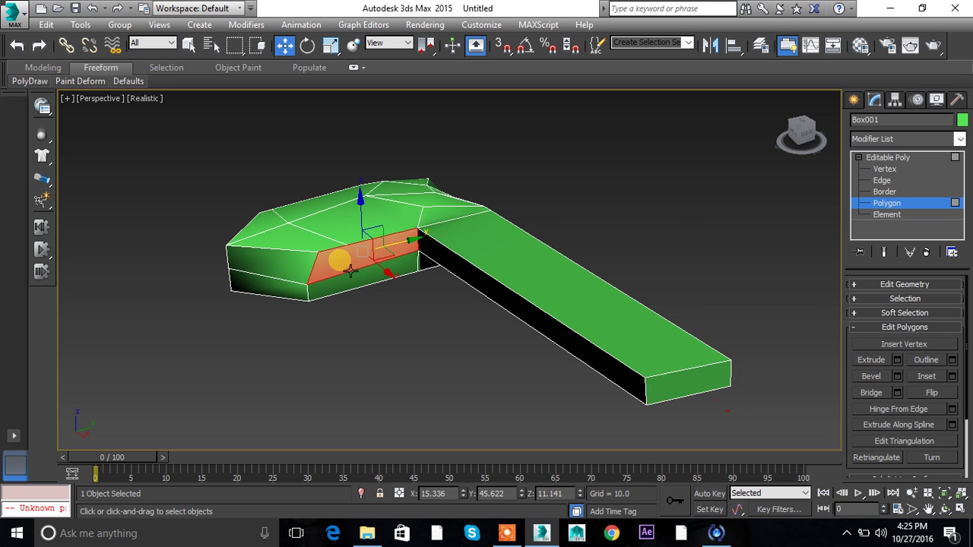
click(898, 377)
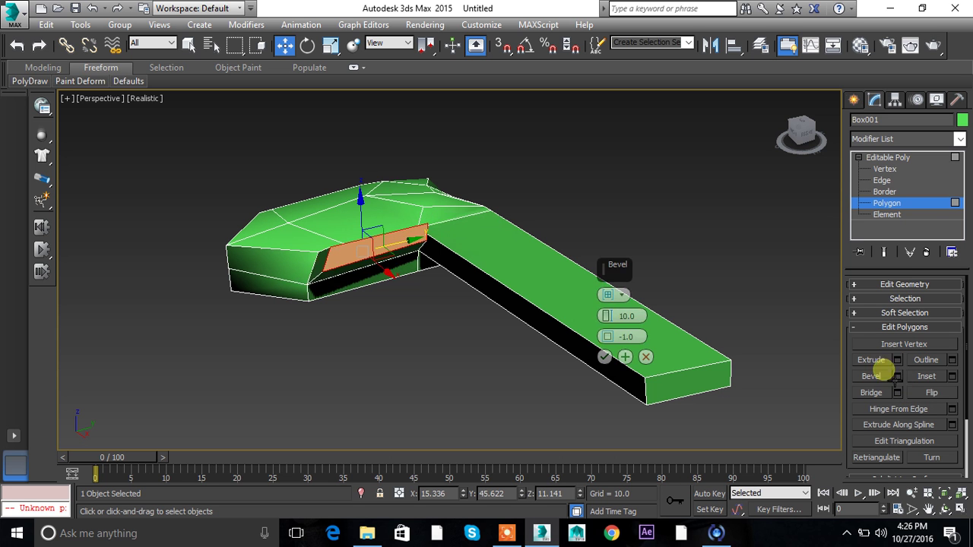
drag(605, 318, 464, 388)
alt+middle_drag(463, 388, 512, 380)
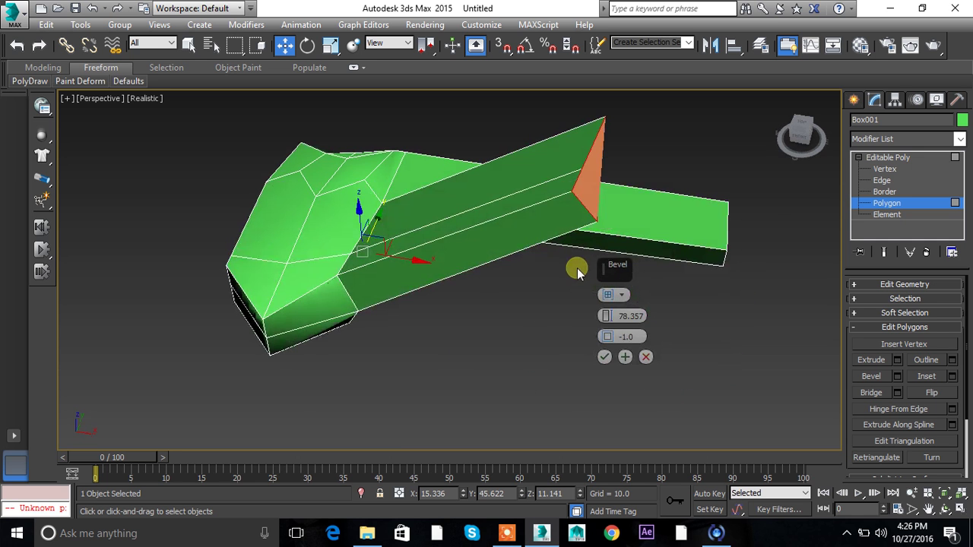
drag(607, 316, 614, 349)
alt+middle_drag(616, 233, 588, 304)
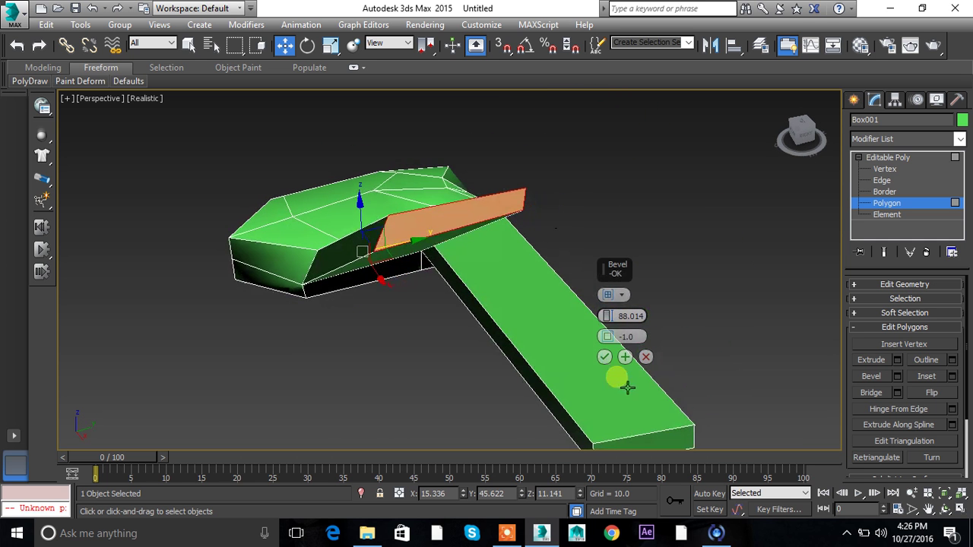
Try a bevel outline of about -1.151 on the side polygon, then discard the bevel.
drag(606, 337, 632, 337)
alt+middle_drag(528, 315, 484, 228)
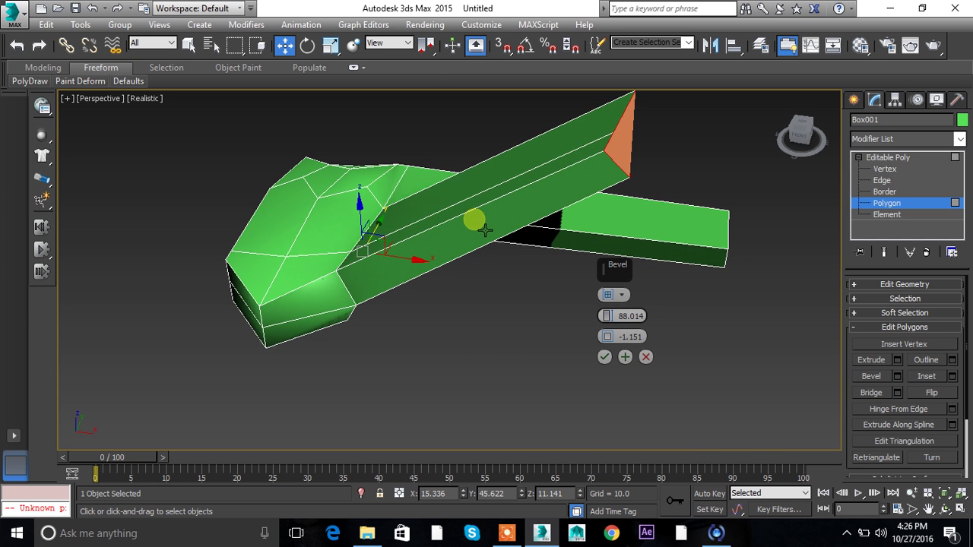
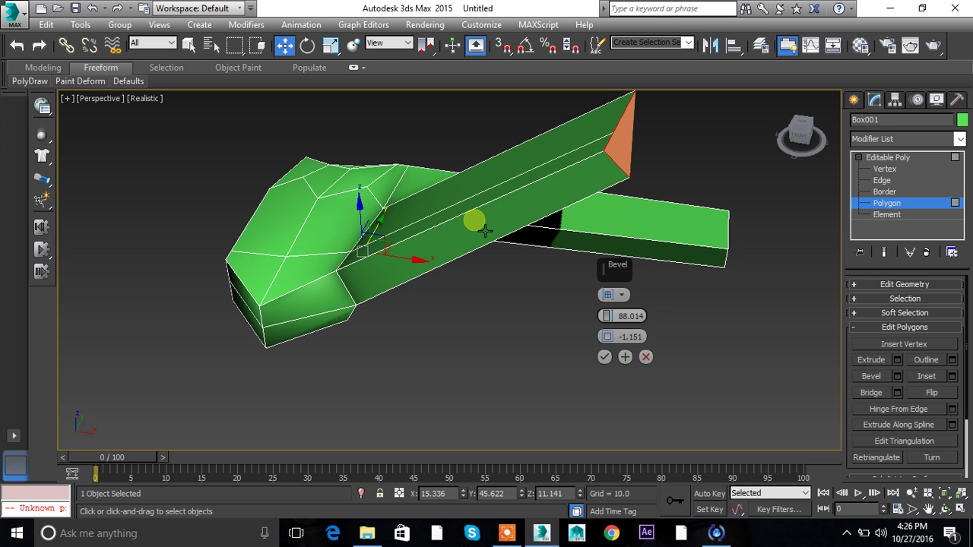
alt+middle_drag(752, 308, 848, 304)
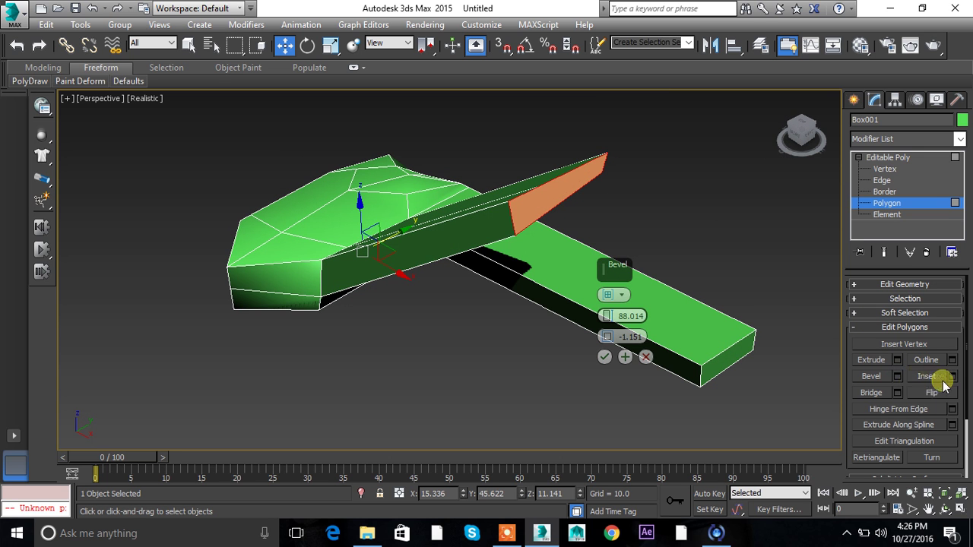
click(603, 357)
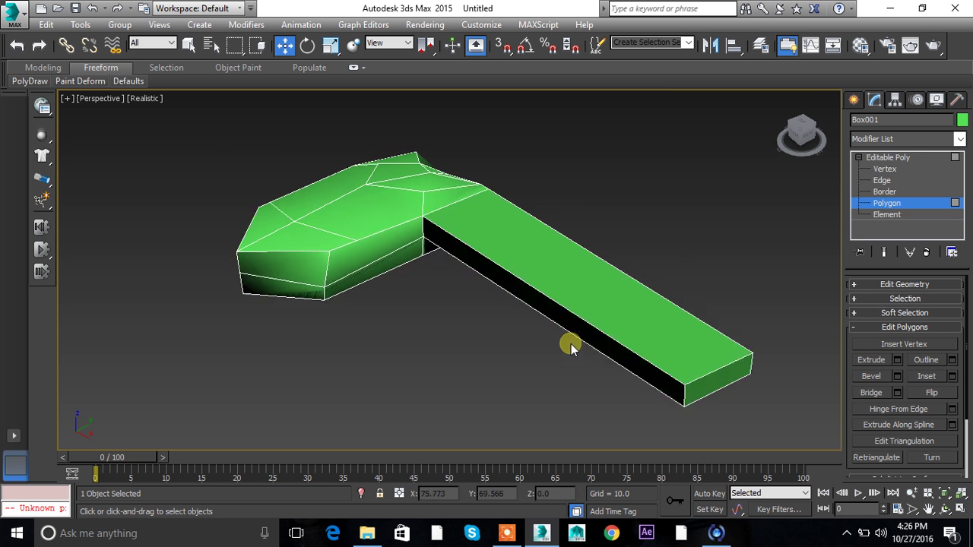
Try insetting the top polygon of the extruded arm by about 5.0, then cancel and clear the selection.
alt+middle_drag(478, 341, 554, 346)
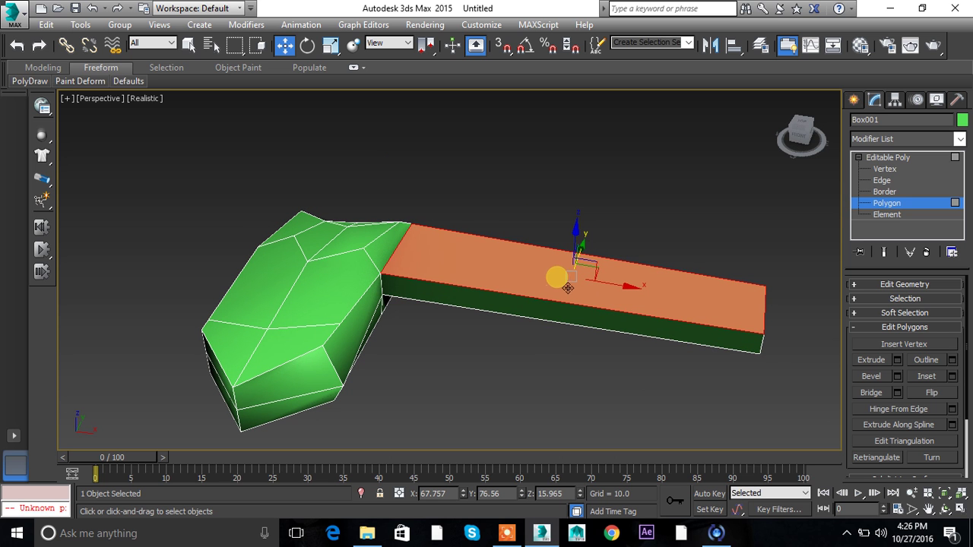
click(952, 378)
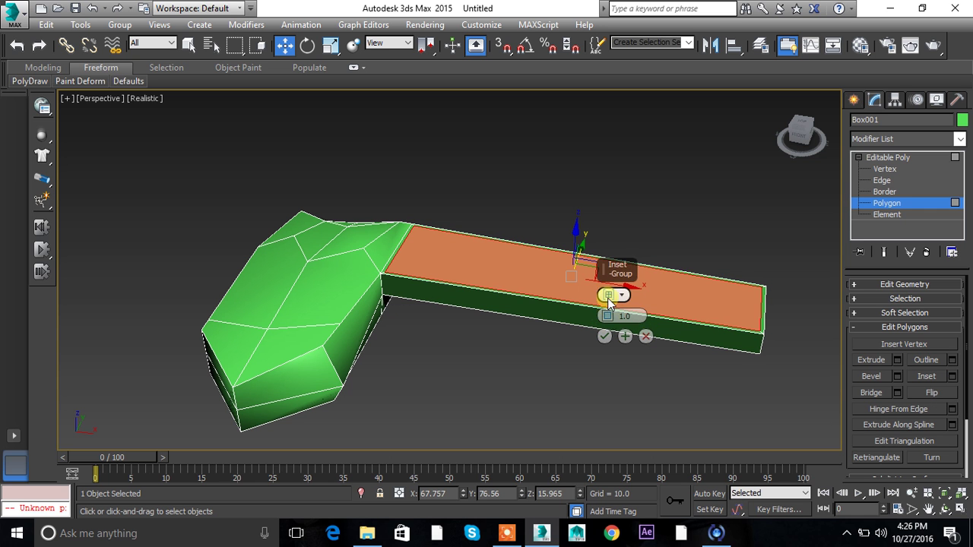
drag(619, 314, 608, 313)
mouse_move(631, 358)
alt+middle_down()
mouse_move(650, 387)
mouse_move(634, 372)
alt+middle_up()
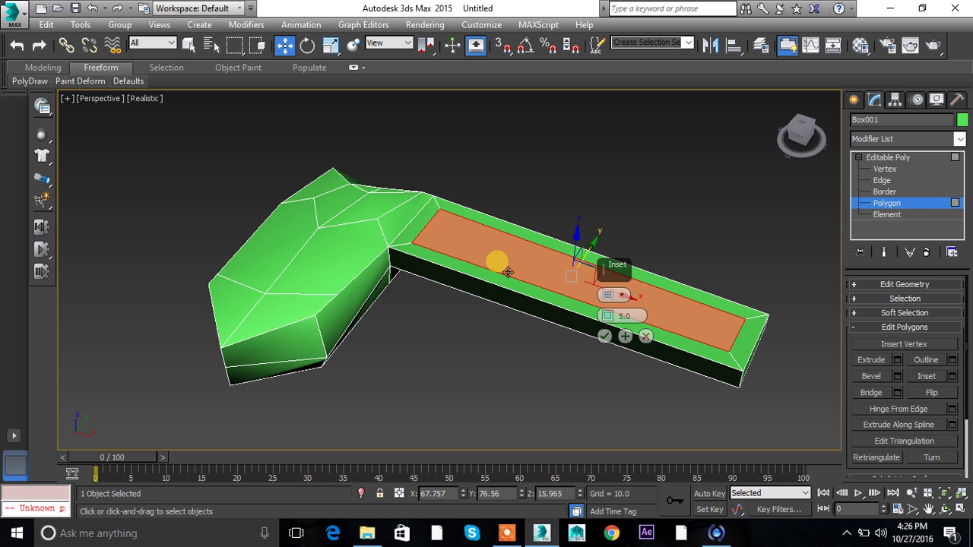
drag(609, 319, 614, 315)
click(645, 337)
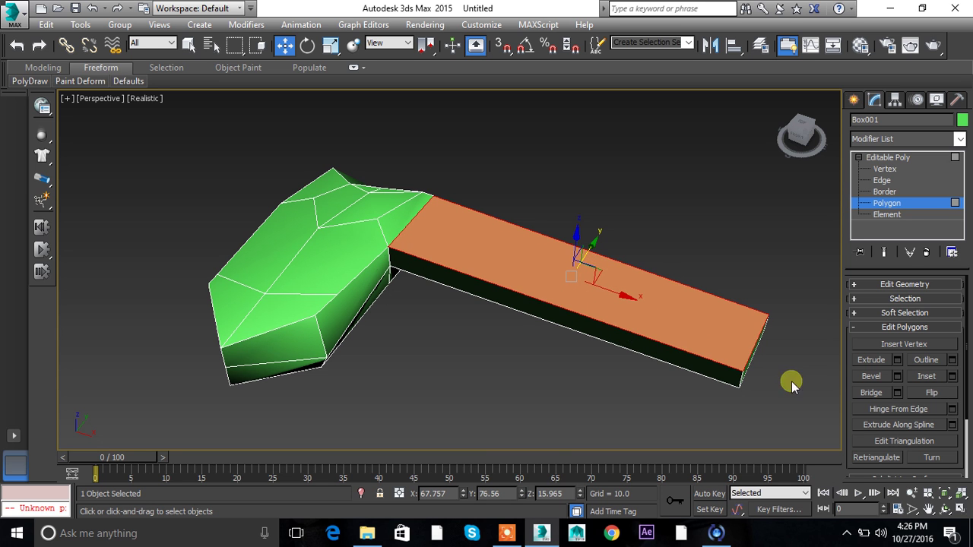
click(452, 370)
alt+middle_drag(452, 370, 494, 389)
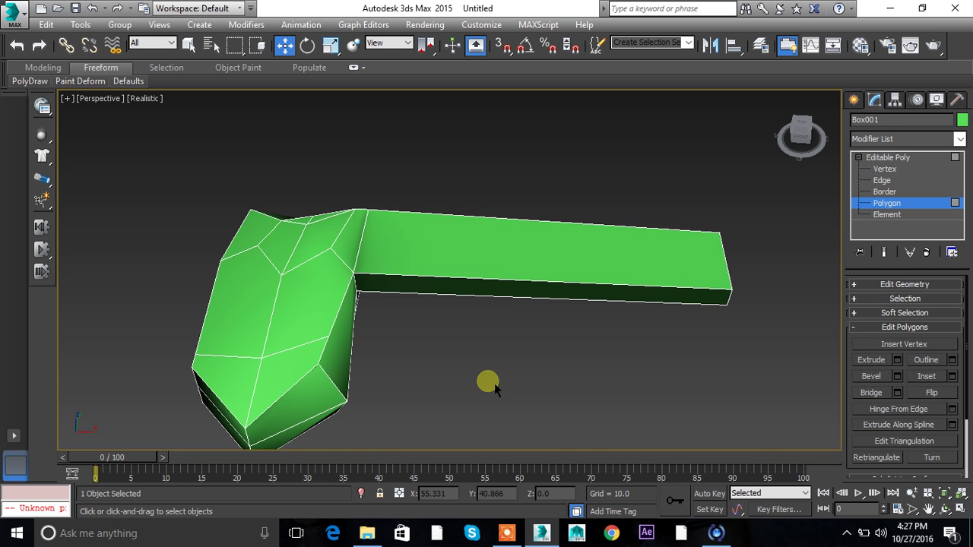
Select the upper front polygon of the body and try extruding it, then cancel the extrusion.
alt+middle_drag(526, 310, 404, 184)
click(240, 186)
click(885, 362)
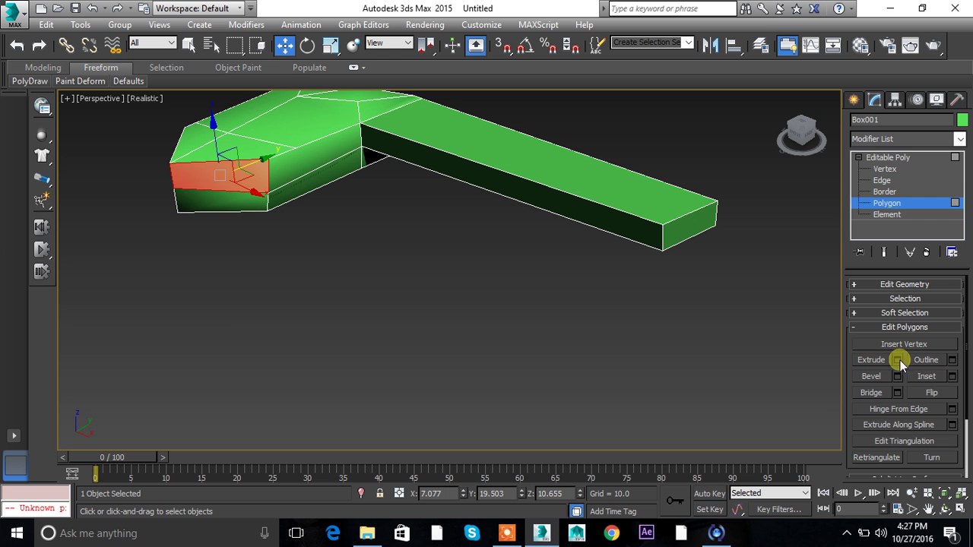
right_click(606, 316)
drag(607, 316, 647, 282)
click(645, 336)
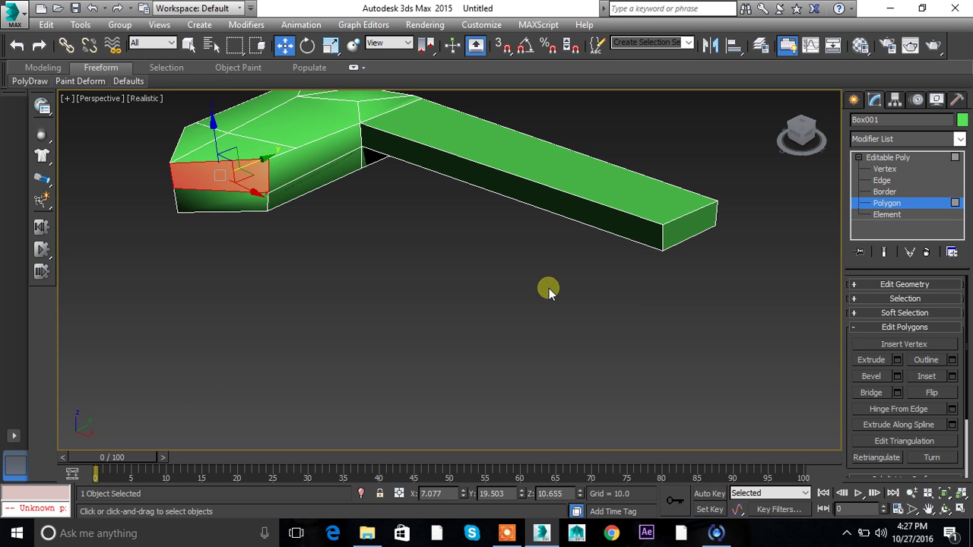
alt+middle_drag(221, 213, 354, 269)
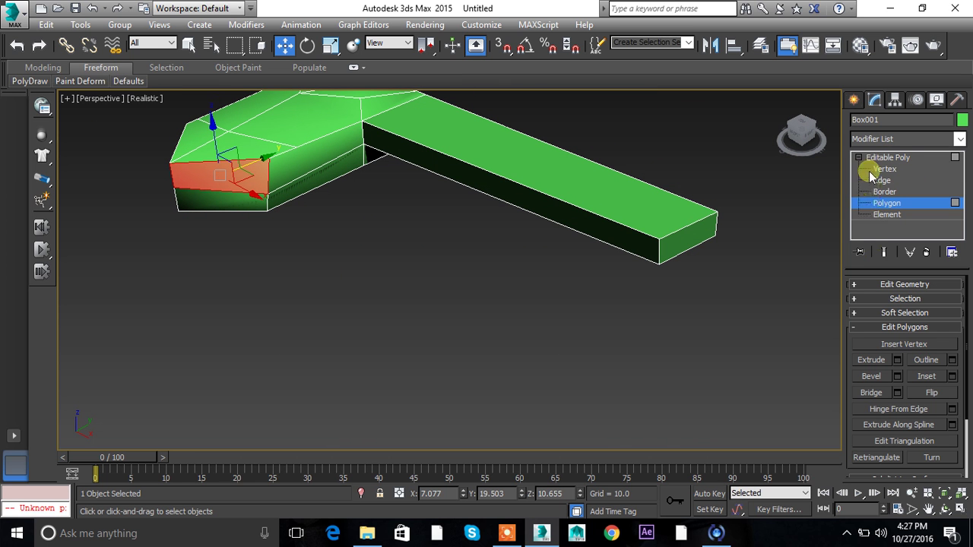
alt+middle_drag(297, 290, 321, 272)
scroll(887, 396, down, 2)
scroll(894, 326, up, 2)
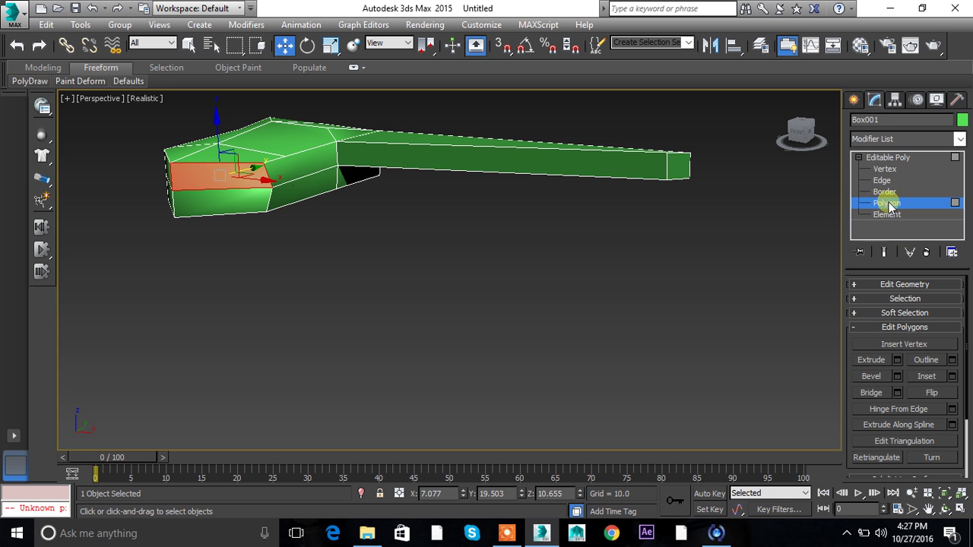
Look over the commands and option groups available at Polygon level, then collapse the Edit Polygons options.
right_click(572, 203)
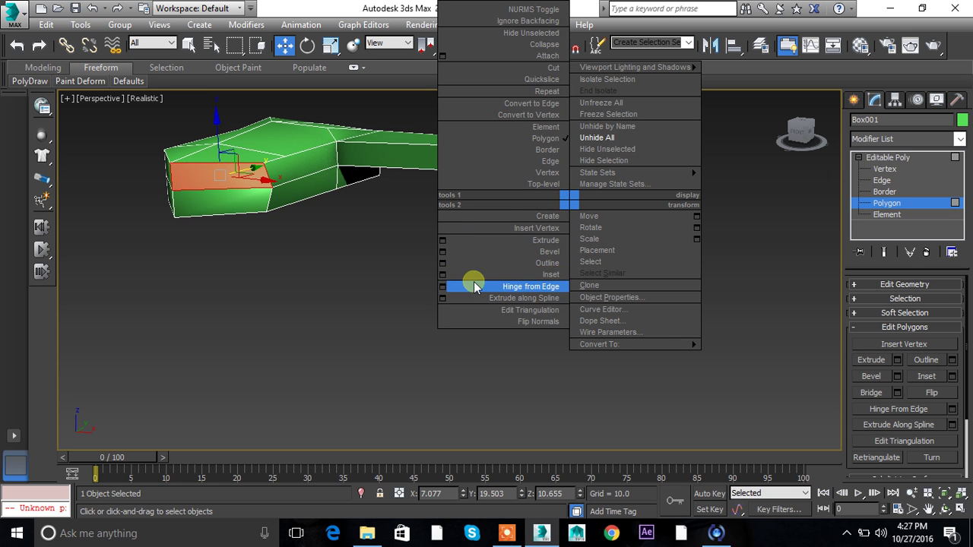
scroll(942, 441, down, 3)
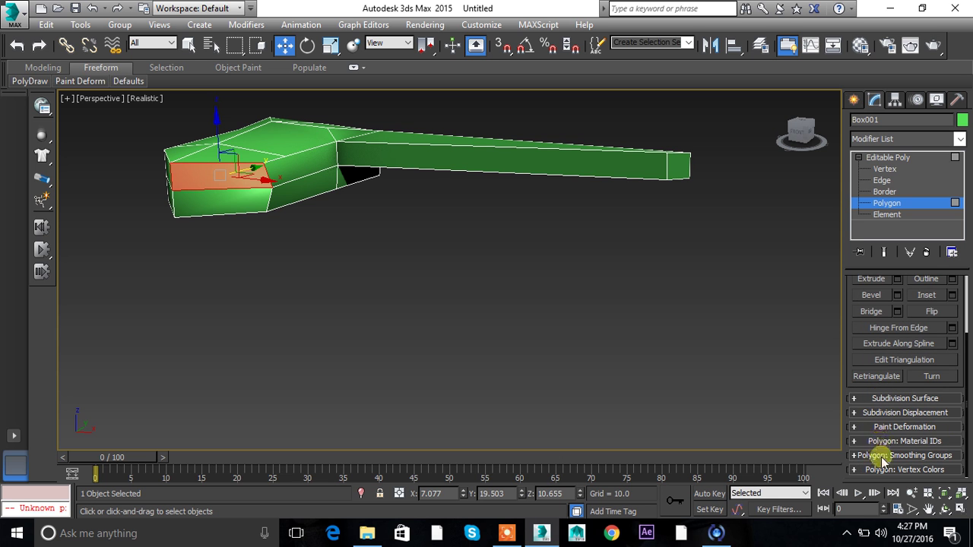
scroll(878, 373, up, 2)
scroll(916, 448, down, 3)
scroll(869, 373, up, 3)
click(859, 327)
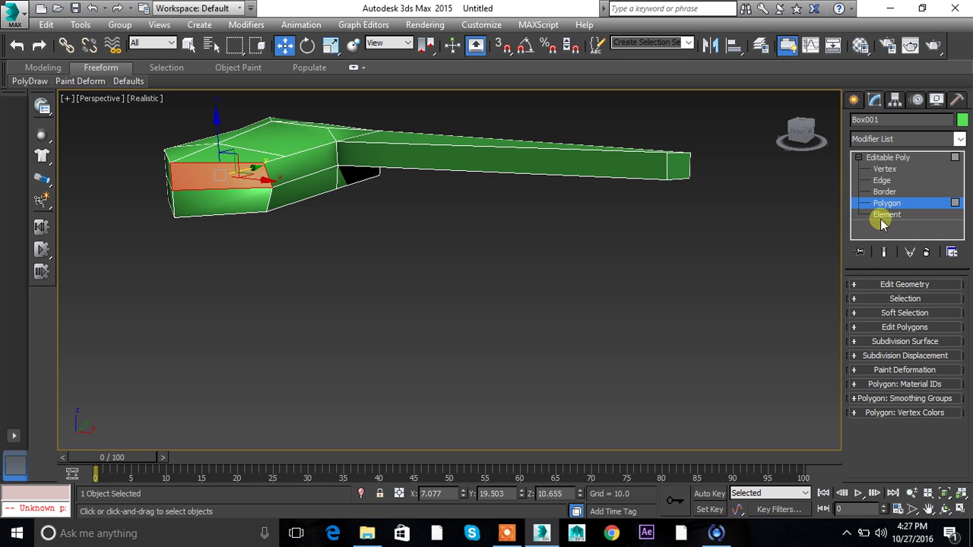
Switch to Element sub-object level and look through its Edit Geometry, Selection and Soft Selection options.
click(884, 215)
alt+middle_drag(583, 290, 561, 308)
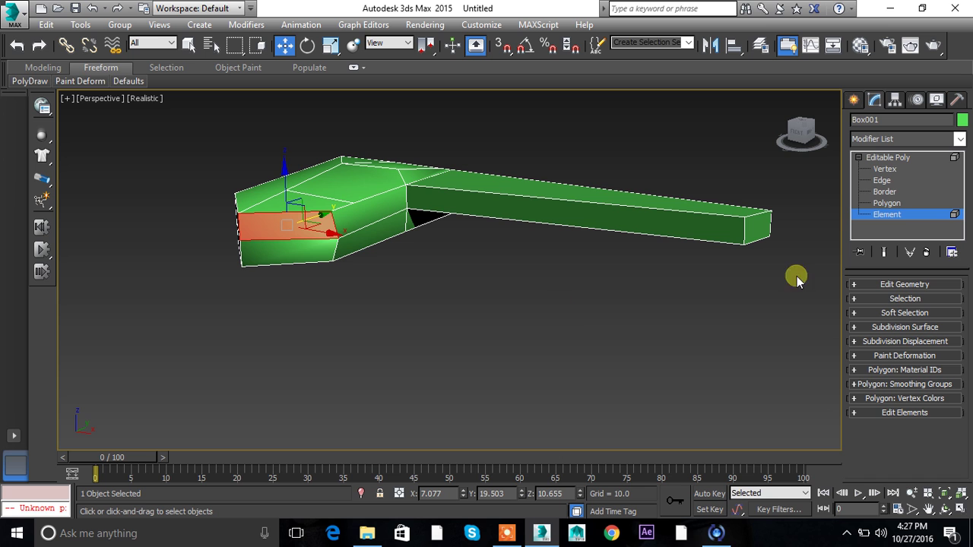
click(854, 284)
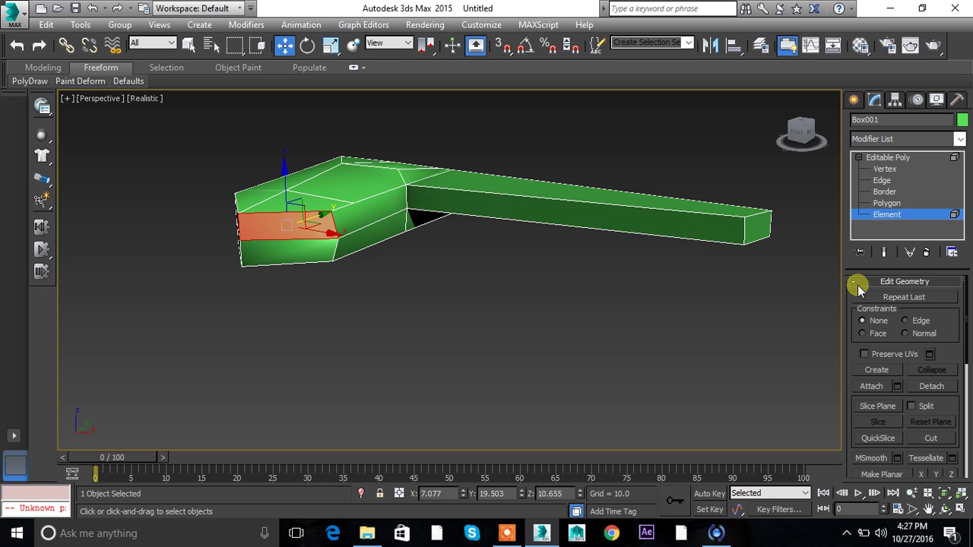
click(857, 287)
click(859, 298)
click(857, 299)
click(858, 313)
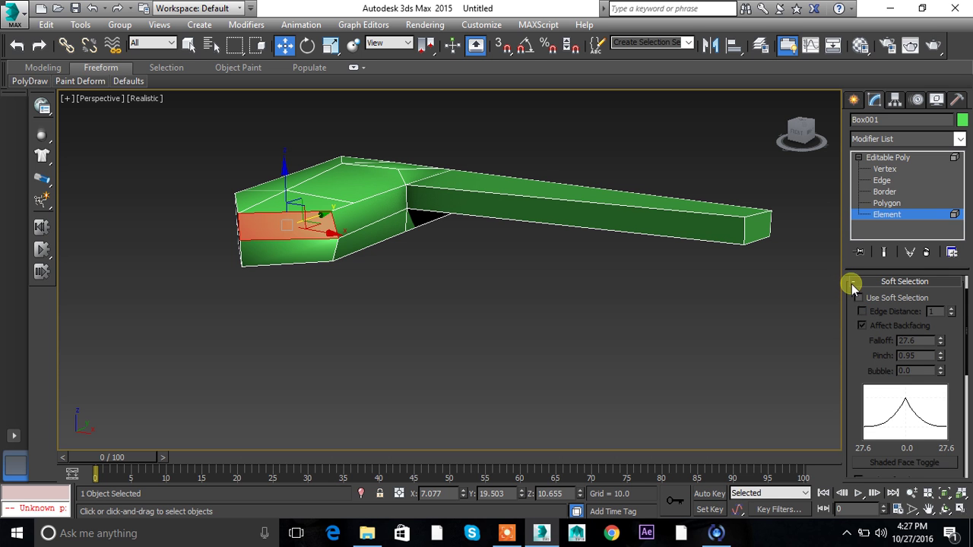
click(855, 282)
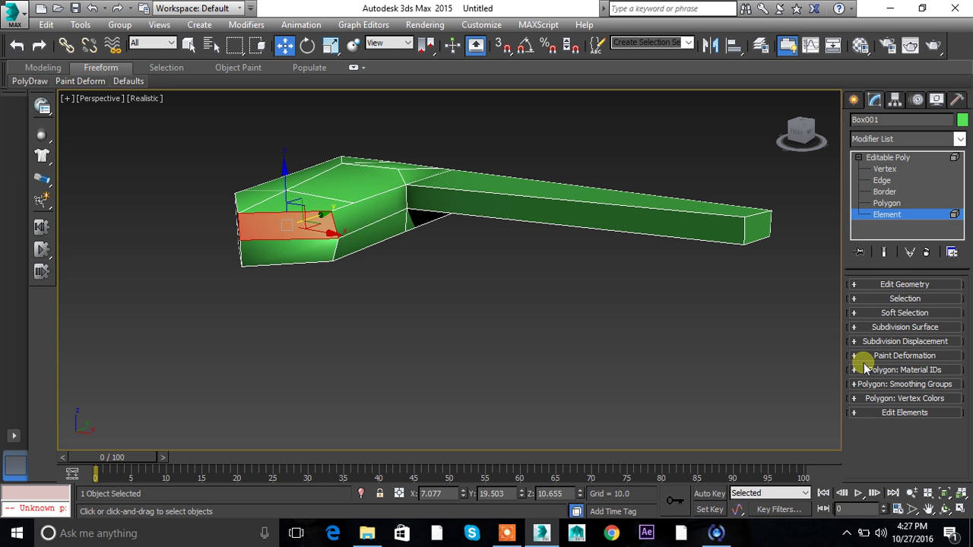
Look over the Paint Deformation options at Element level, then show the Edit Elements options.
click(857, 356)
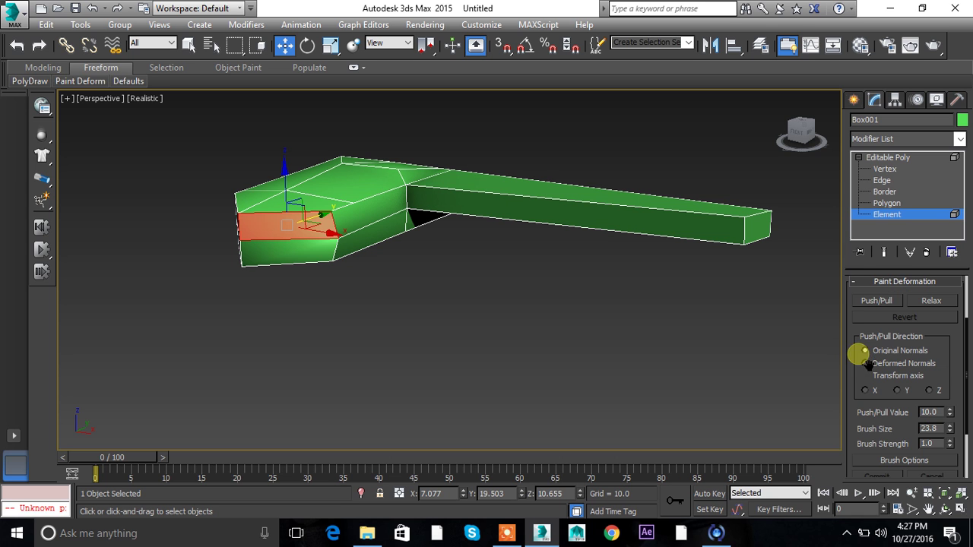
click(858, 282)
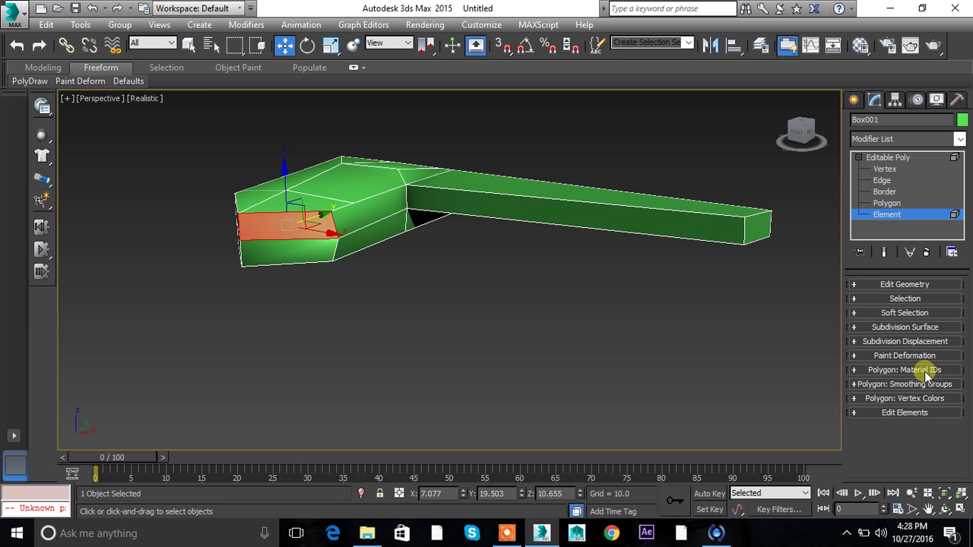
click(857, 412)
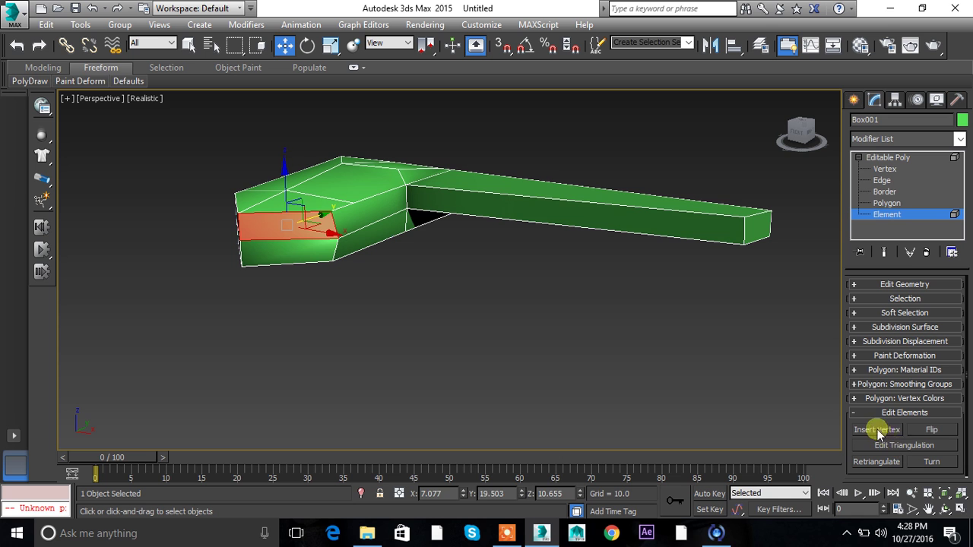
Look over the Insert Vertex and Flip commands for elements, then collapse the Edit Elements options.
click(878, 431)
click(932, 430)
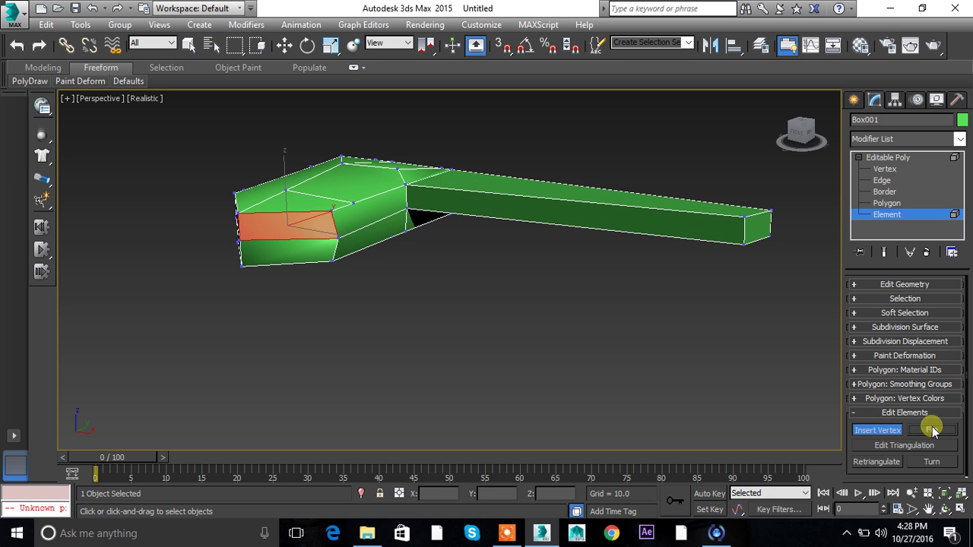
click(864, 415)
Leave Element sub-object level, select the whole deformed green box and delete it from the scene.
alt+middle_drag(615, 282, 563, 304)
click(869, 157)
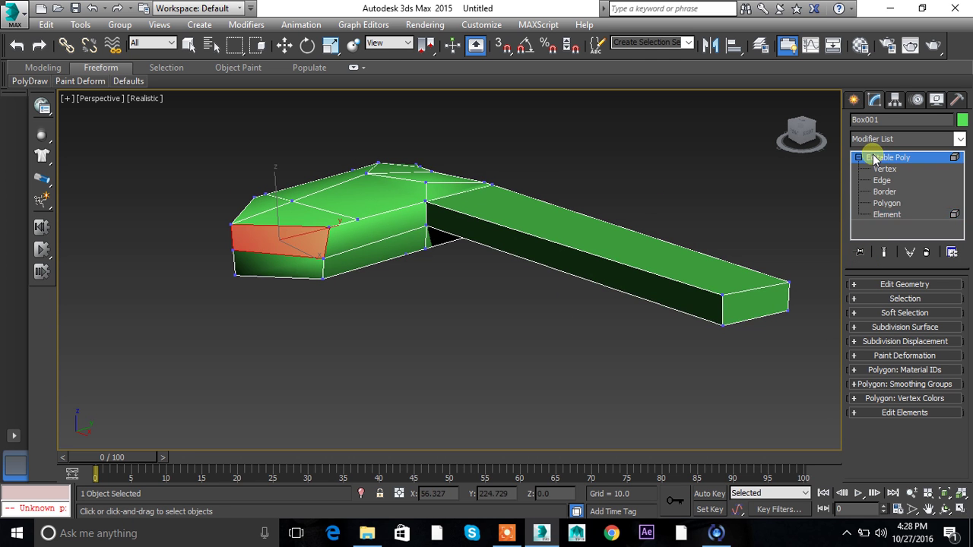
key(w)
drag(413, 148, 570, 346)
key(Delete)
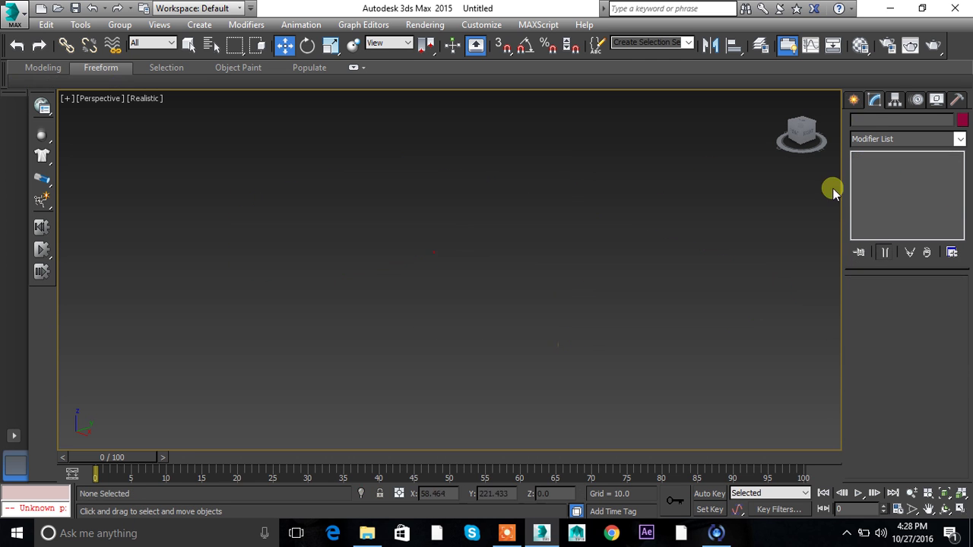
Create a thin standard box about 79 long, 95.7 wide and 2.9 high.
click(853, 100)
click(900, 188)
drag(308, 230, 712, 253)
right_click(674, 234)
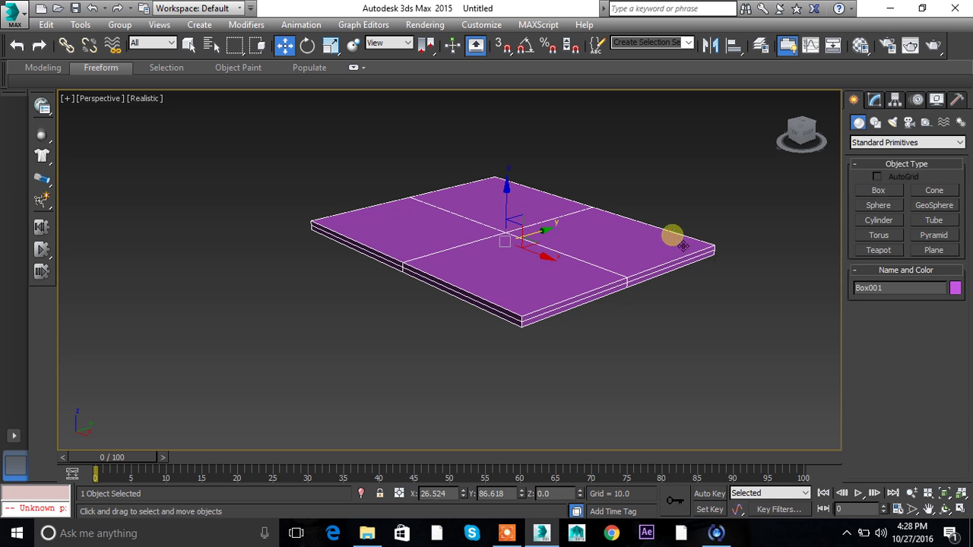
Set the new box's length, width and height segments to 1 each.
click(873, 100)
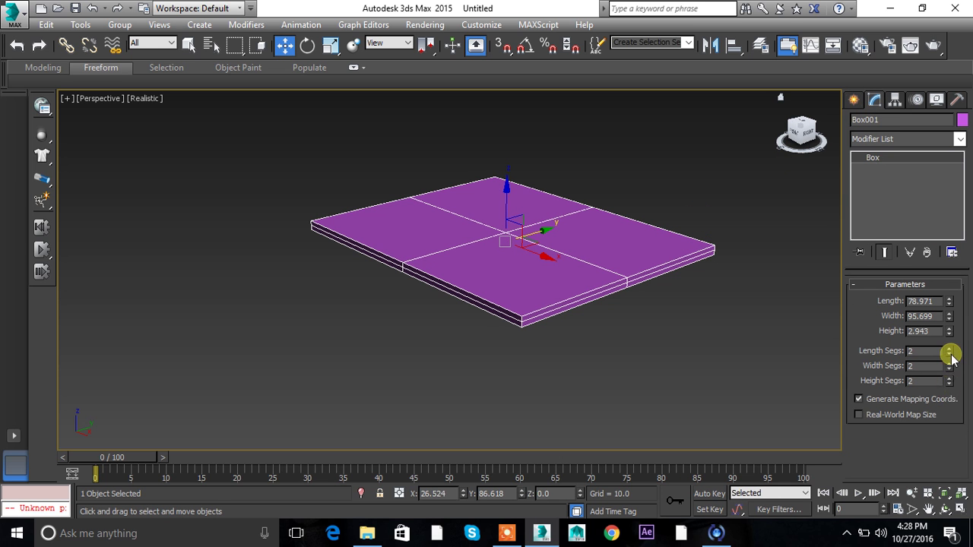
click(949, 368)
click(949, 384)
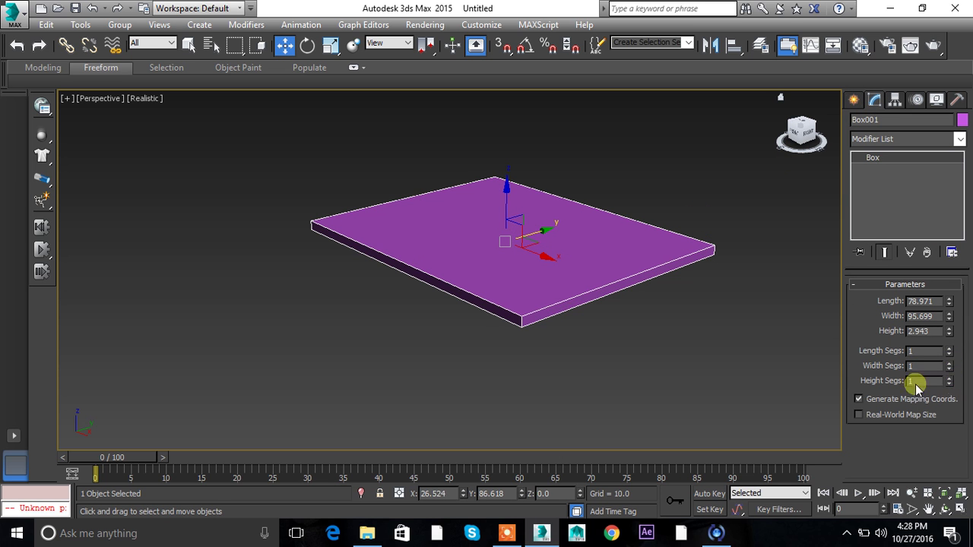
Convert the thin box to an Editable Poly.
scroll(641, 365, up, 1)
scroll(517, 243, up, 1)
right_click(514, 240)
mouse_move(623, 386)
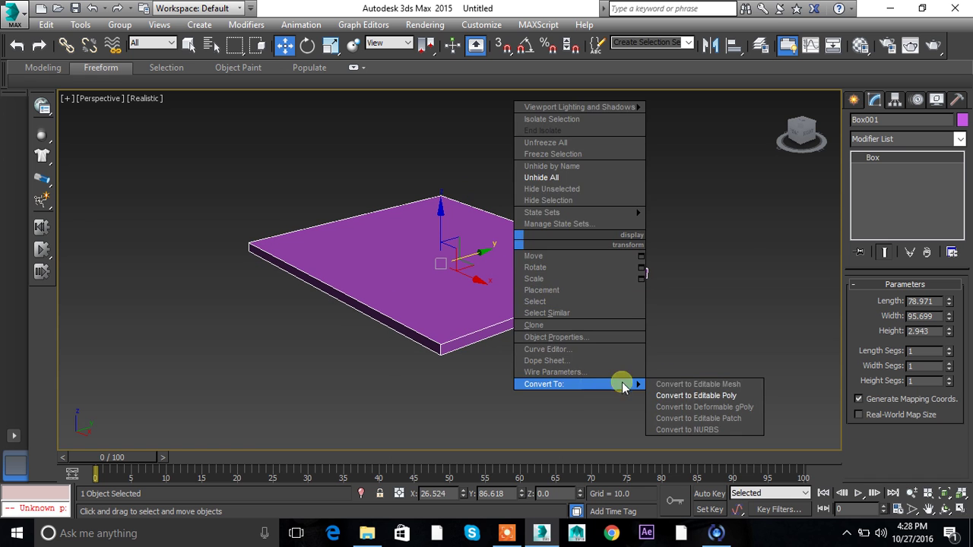
click(696, 395)
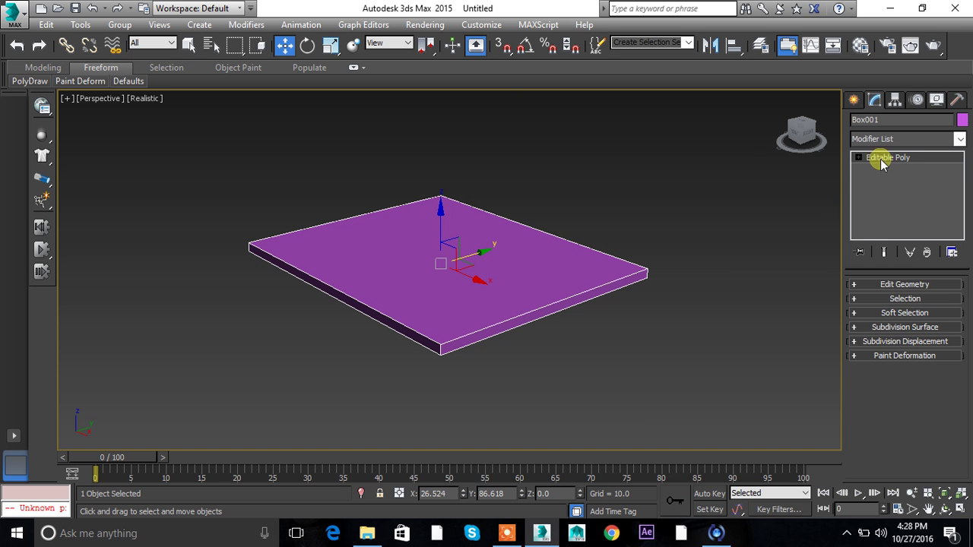
Switch to Edge sub-object level and select the top edge along one short side of the slab.
click(859, 158)
click(882, 180)
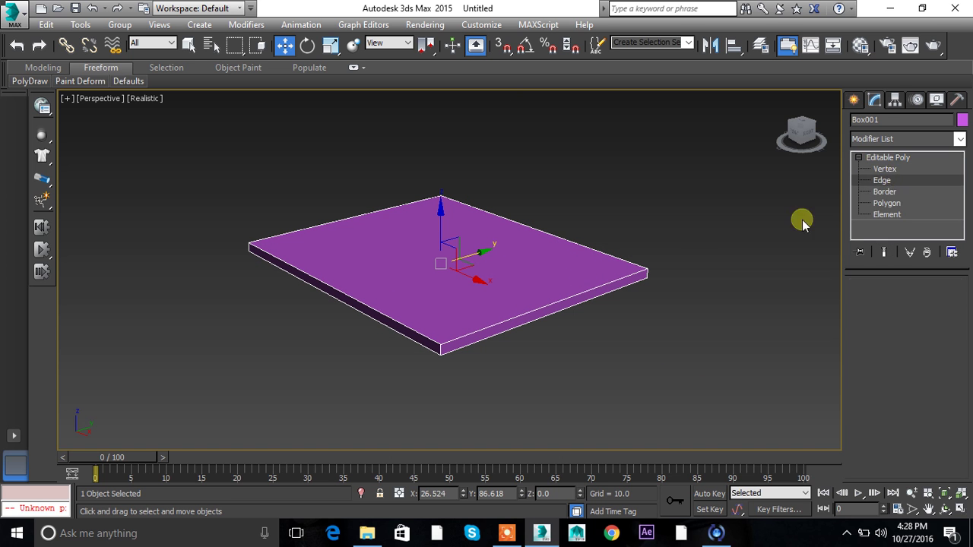
alt+middle_drag(558, 321, 556, 328)
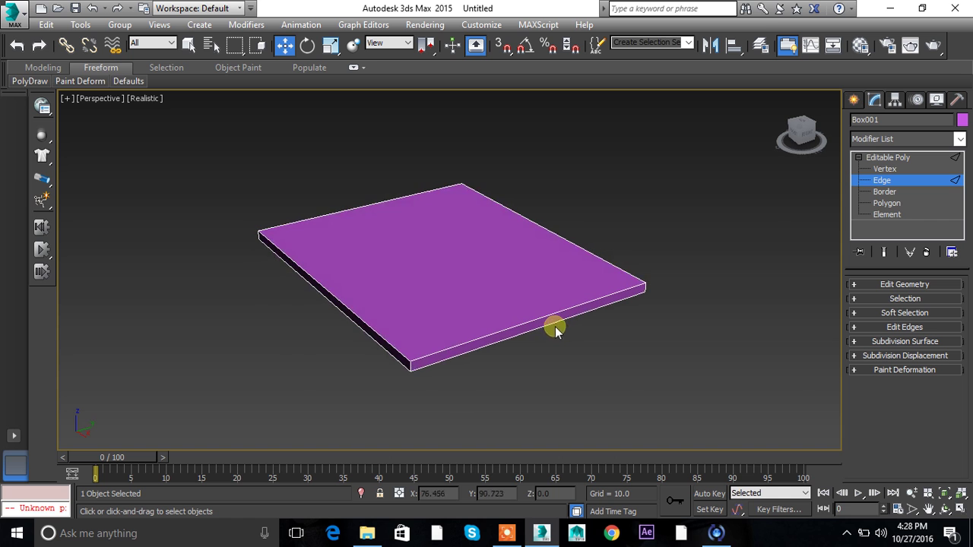
click(408, 207)
alt+middle_drag(576, 337, 786, 270)
alt+middle_drag(582, 330, 543, 305)
click(513, 268)
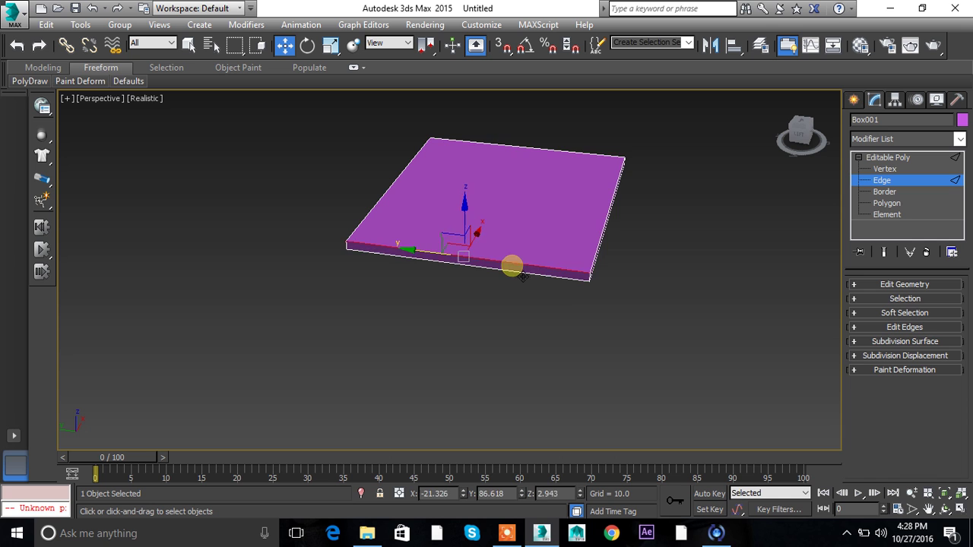
middle_drag(689, 331, 593, 386)
Show the Selection options, select the top edge on the opposite short side and extend the selection to its Ring.
click(856, 284)
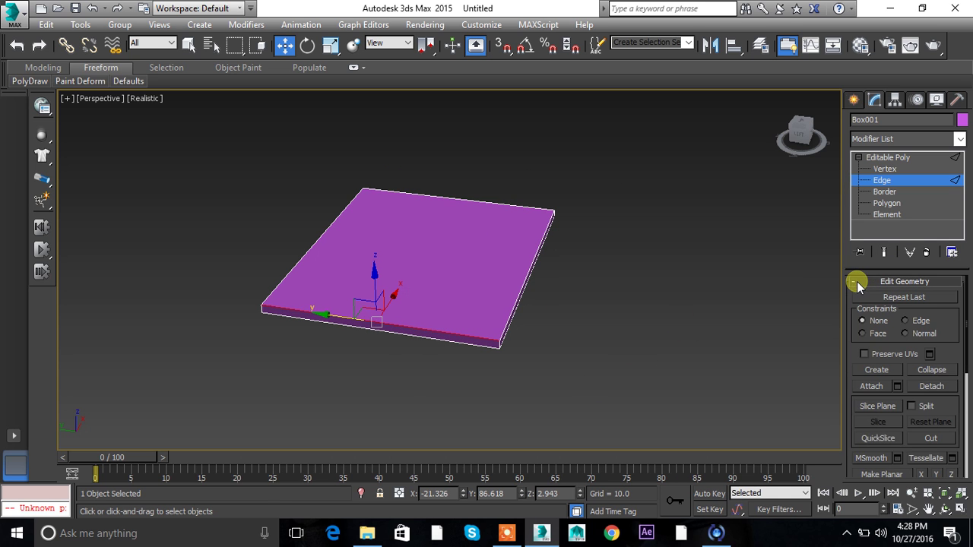
click(864, 285)
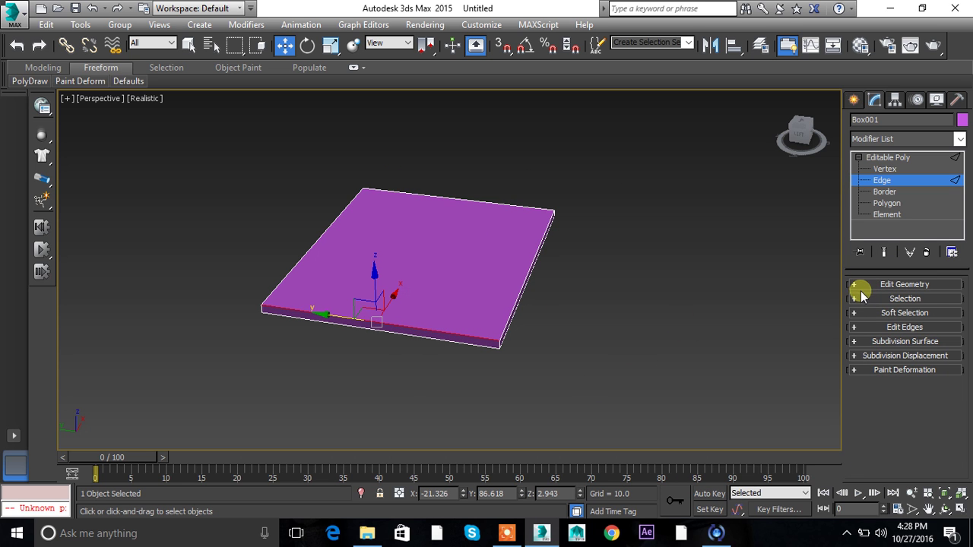
click(859, 298)
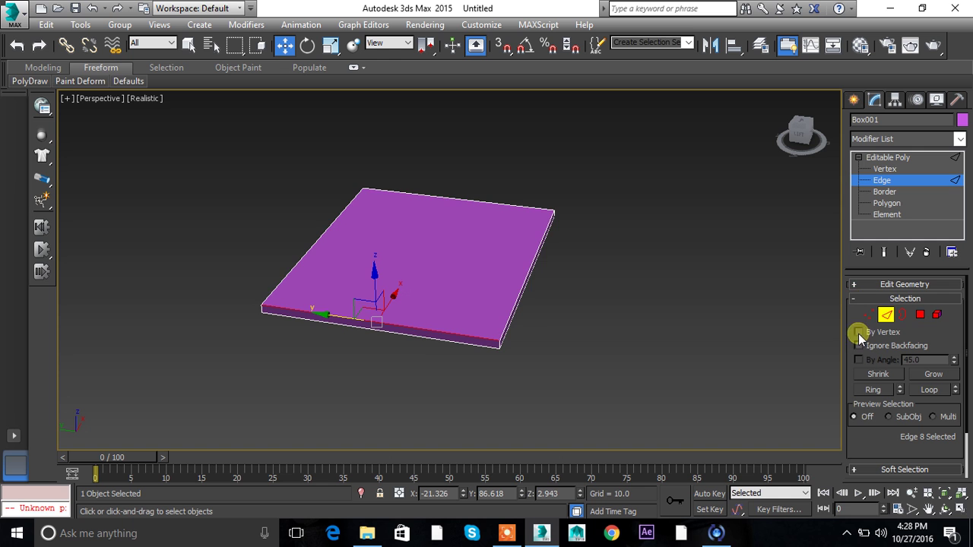
alt+middle_drag(694, 328, 647, 327)
click(651, 326)
click(620, 253)
alt+middle_drag(738, 343, 600, 344)
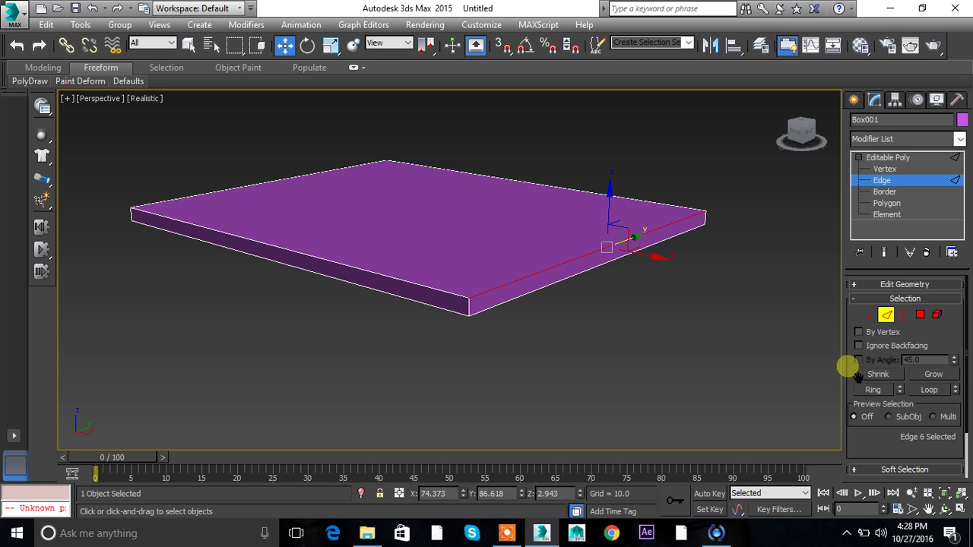
click(878, 390)
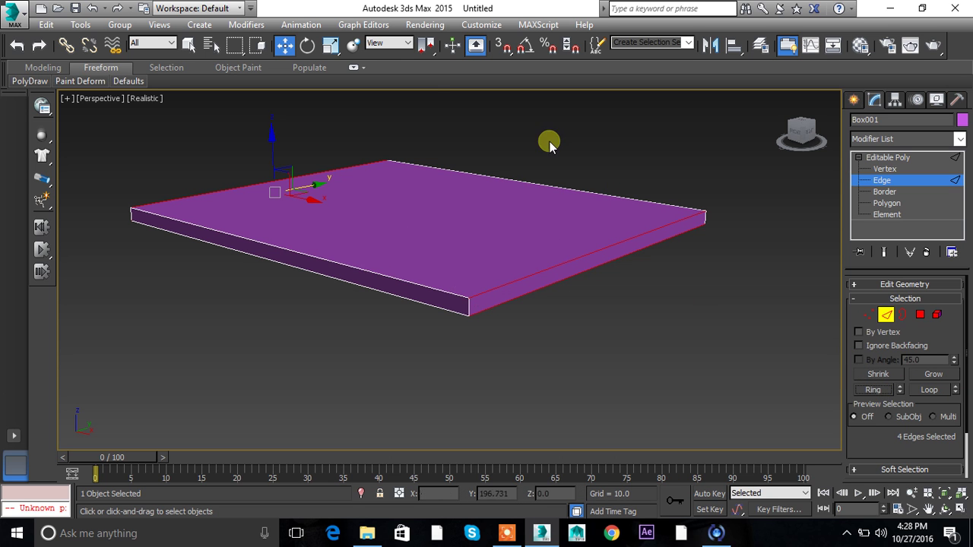
Undo the ring selection and restore it to compare the single edge with its ring around the slab.
alt+middle_drag(328, 259, 272, 160)
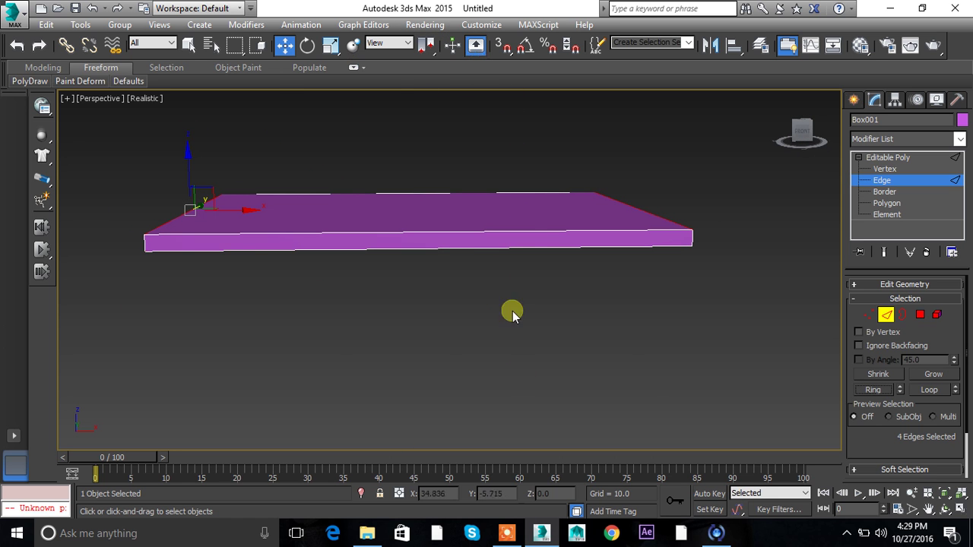
key(ctrl+z)
alt+middle_drag(659, 336, 600, 221)
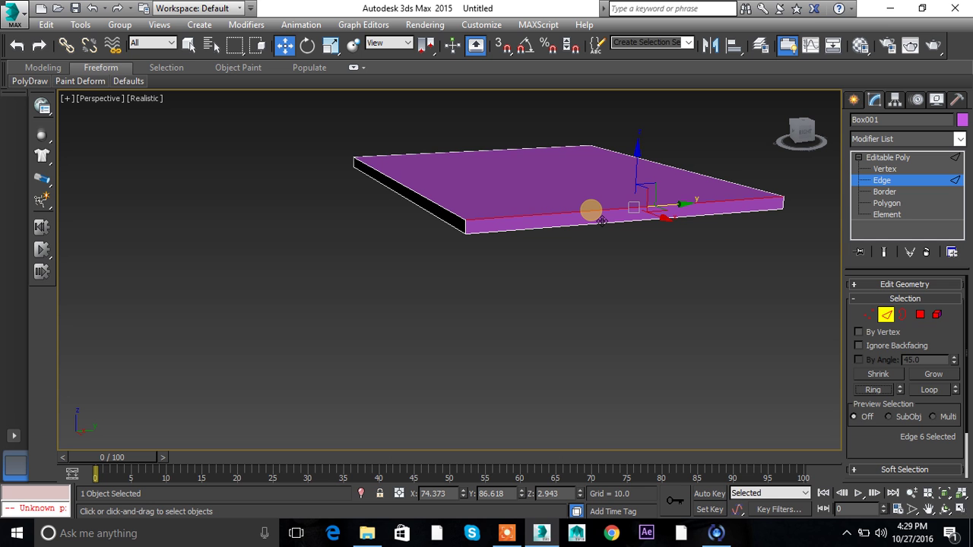
key(ctrl+z)
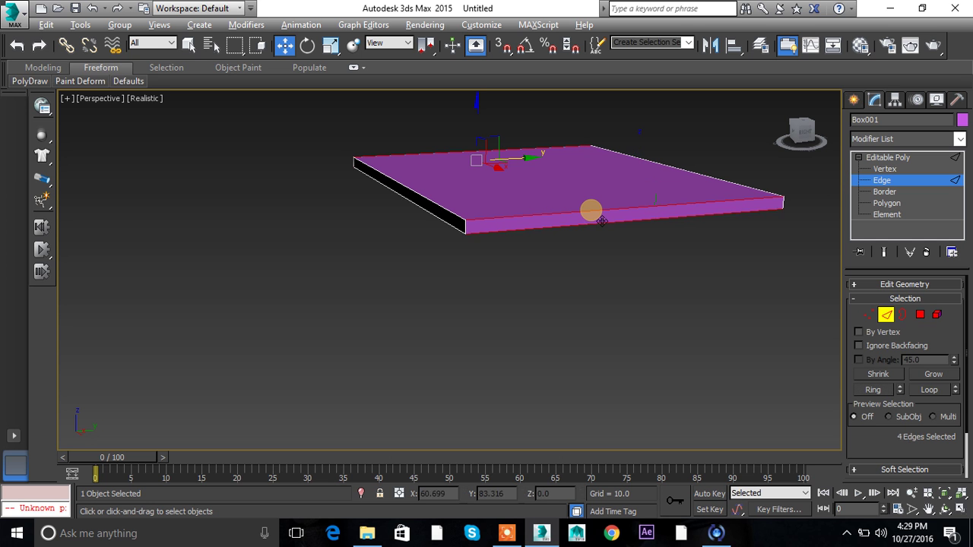
alt+middle_drag(601, 220, 616, 284)
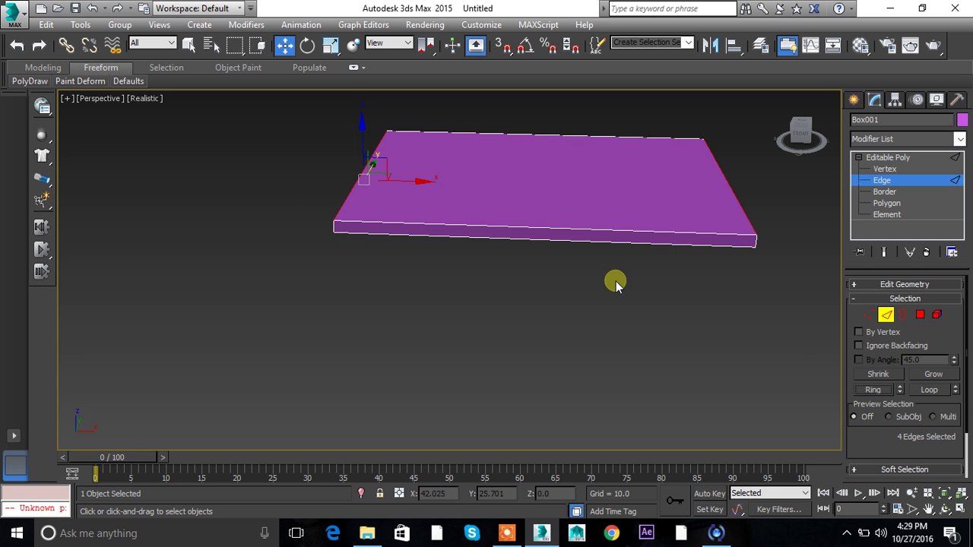
Select only the top short-side edge, examine it from several angles, then restore the ring selection.
click(675, 220)
alt+middle_drag(728, 302, 578, 348)
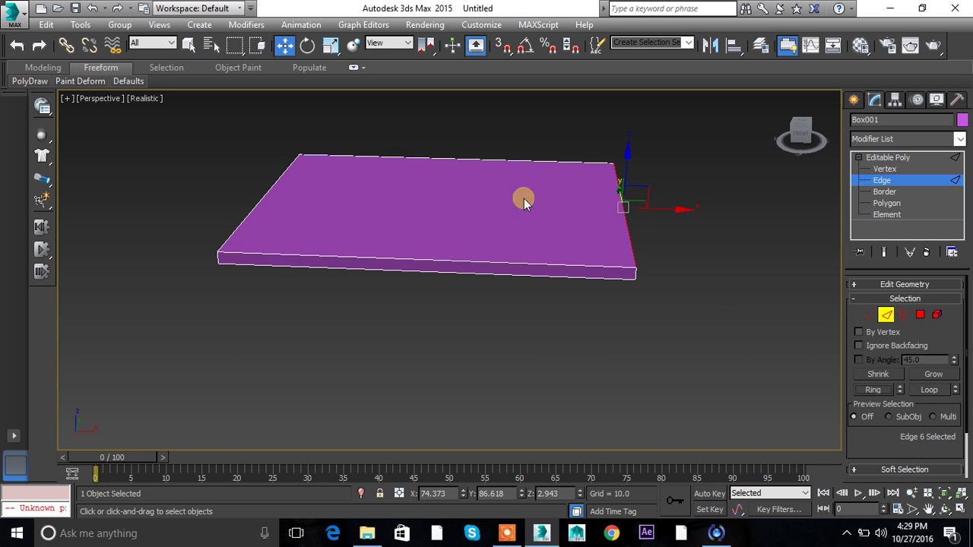
alt+middle_drag(501, 273, 583, 363)
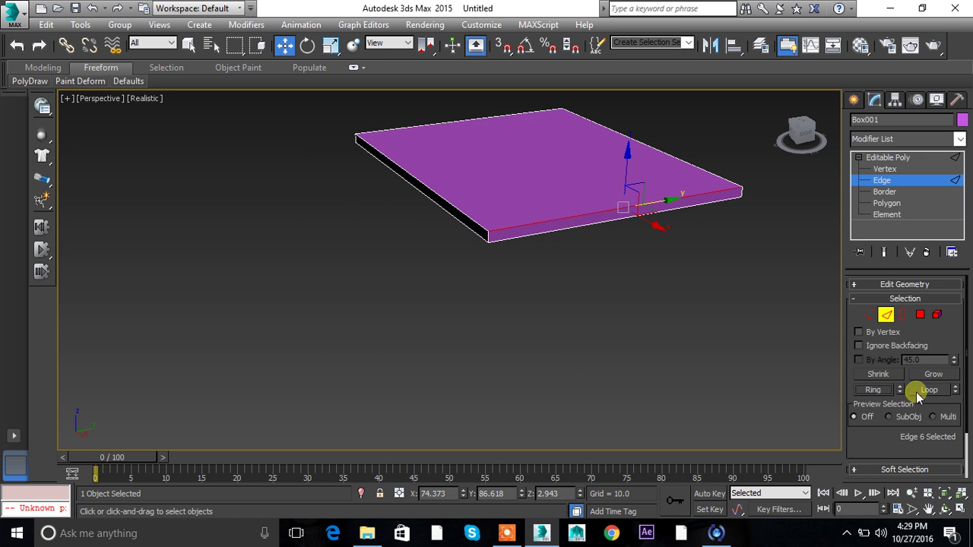
alt+middle_drag(519, 325, 492, 304)
alt+middle_drag(612, 186, 656, 341)
alt+middle_drag(603, 220, 559, 378)
key(ctrl+z)
Show the Edit Edges options and connect the selected edge ring with 2 segments and a pinch of 90.
scroll(912, 373, down, 3)
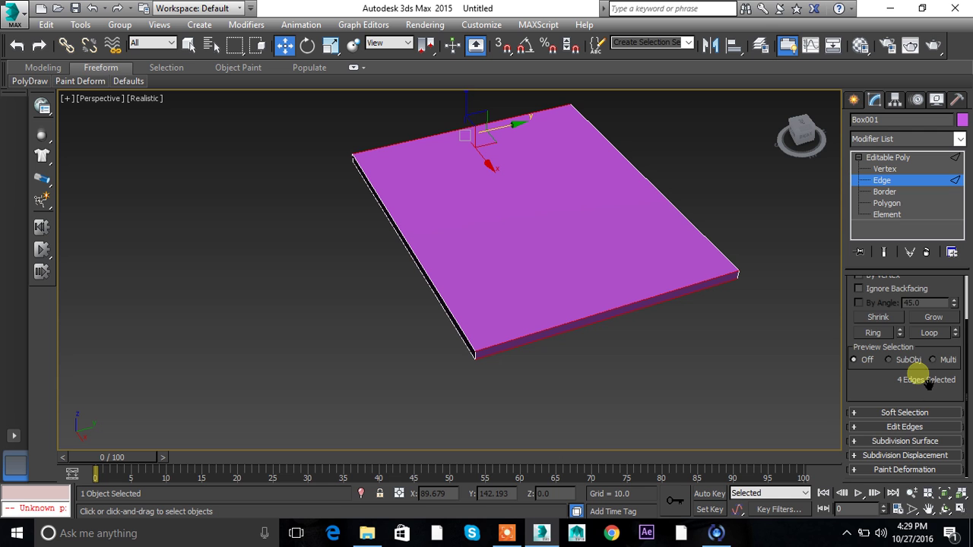
scroll(867, 292, up, 3)
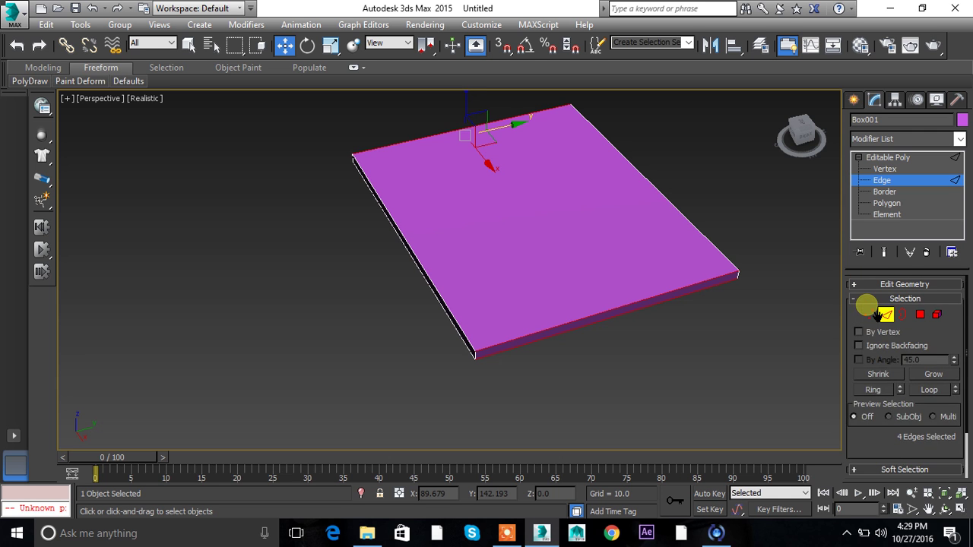
click(860, 301)
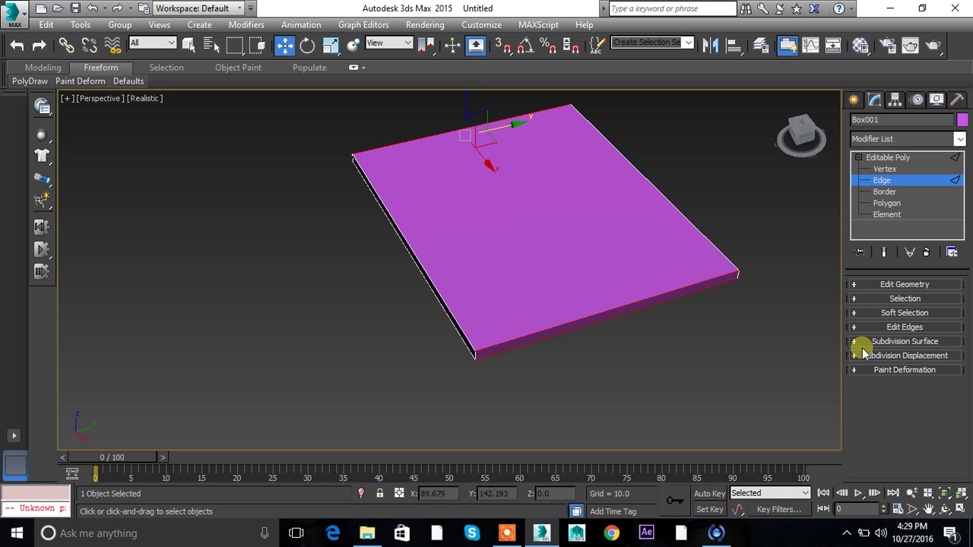
click(855, 329)
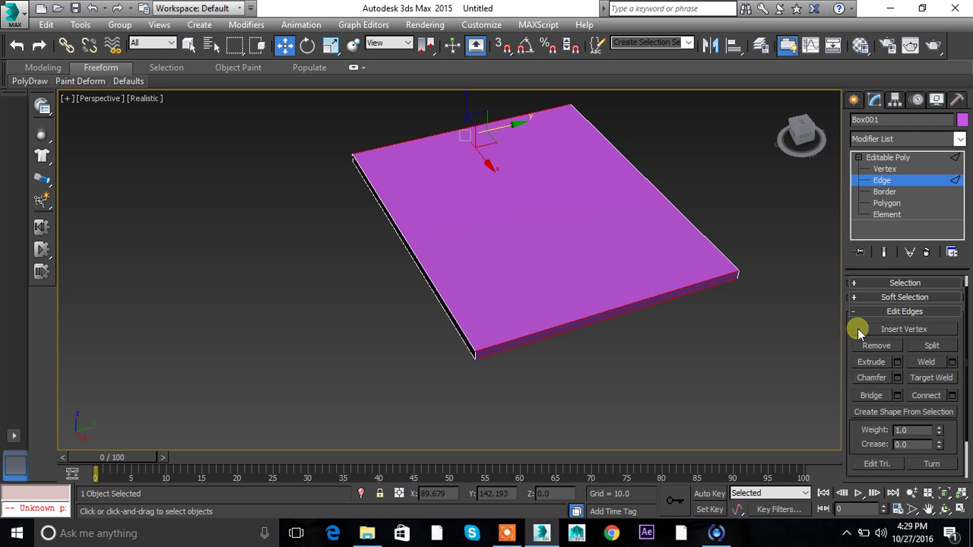
click(952, 395)
mouse_move(569, 256)
alt+middle_down()
mouse_move(568, 283)
mouse_move(676, 257)
mouse_move(568, 274)
alt+middle_up()
click(611, 296)
drag(610, 313, 615, 53)
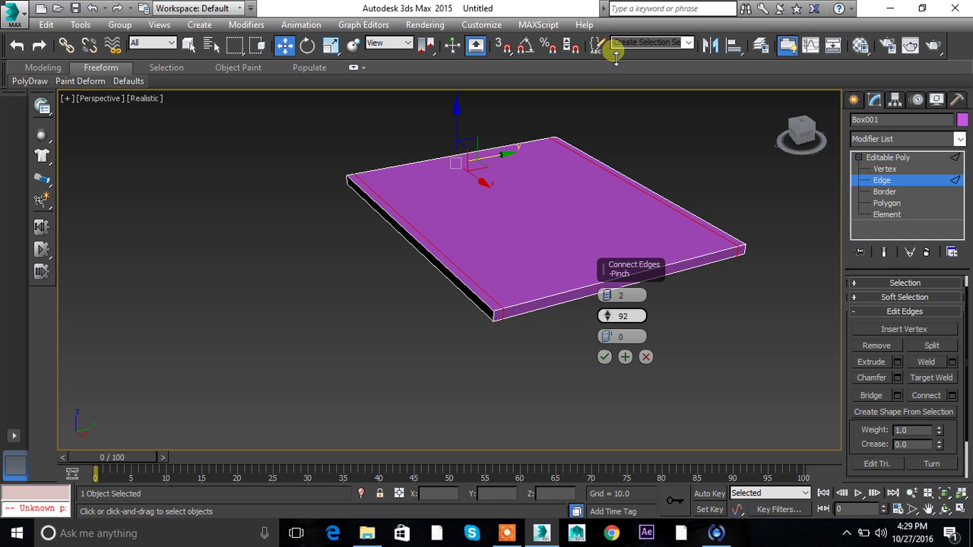
alt+middle_drag(586, 206, 606, 243)
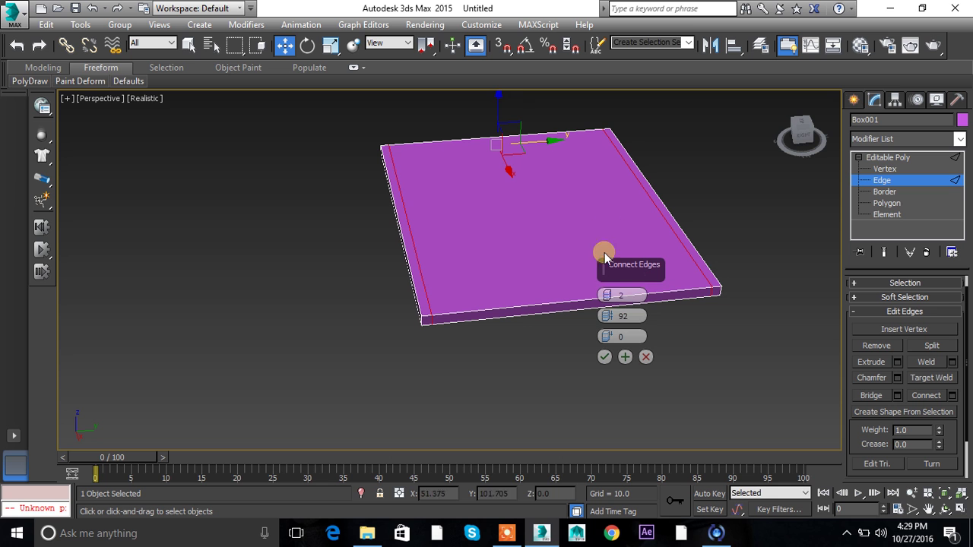
click(611, 319)
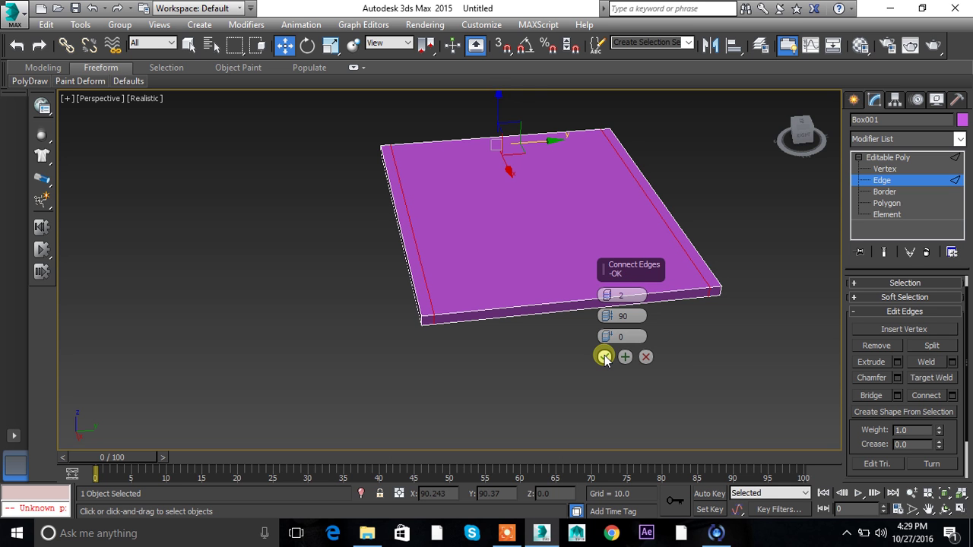
click(605, 355)
Select the ring of edges running along the slab's long sides and connect it with 2 segments and a pinch of 90.
alt+middle_drag(603, 354, 690, 354)
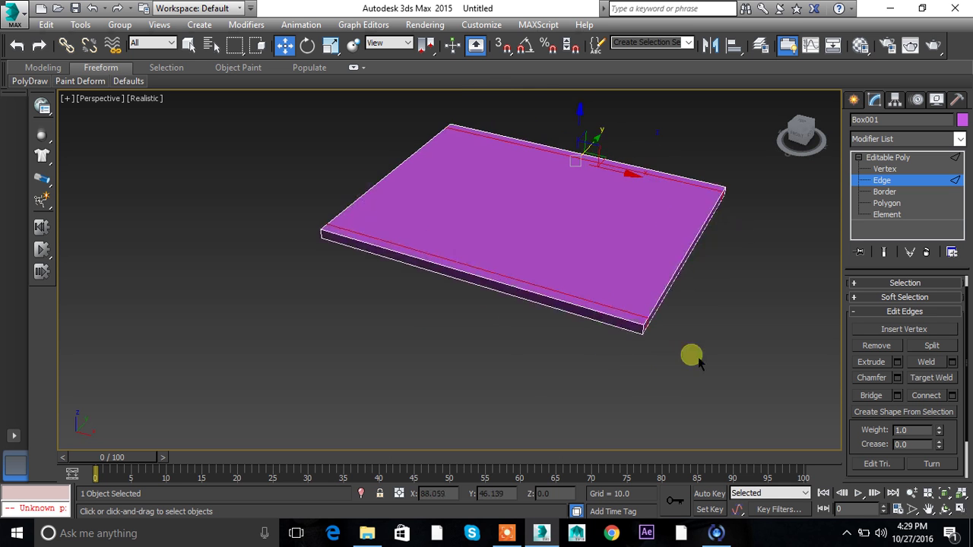
click(525, 294)
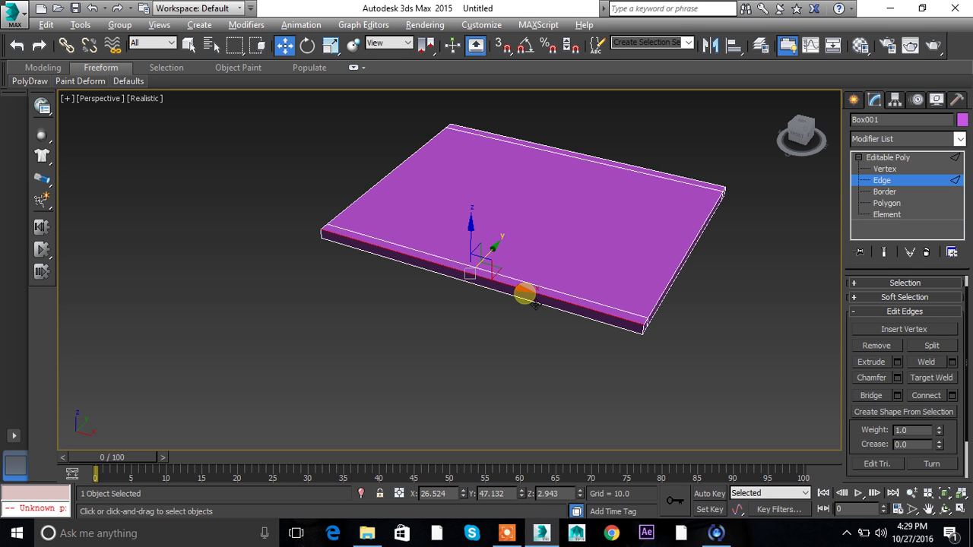
click(534, 303)
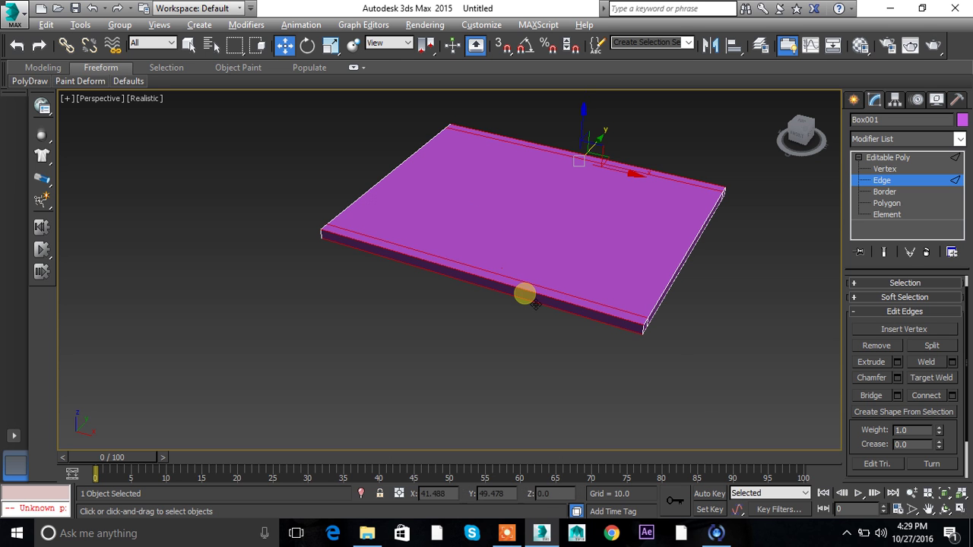
click(952, 396)
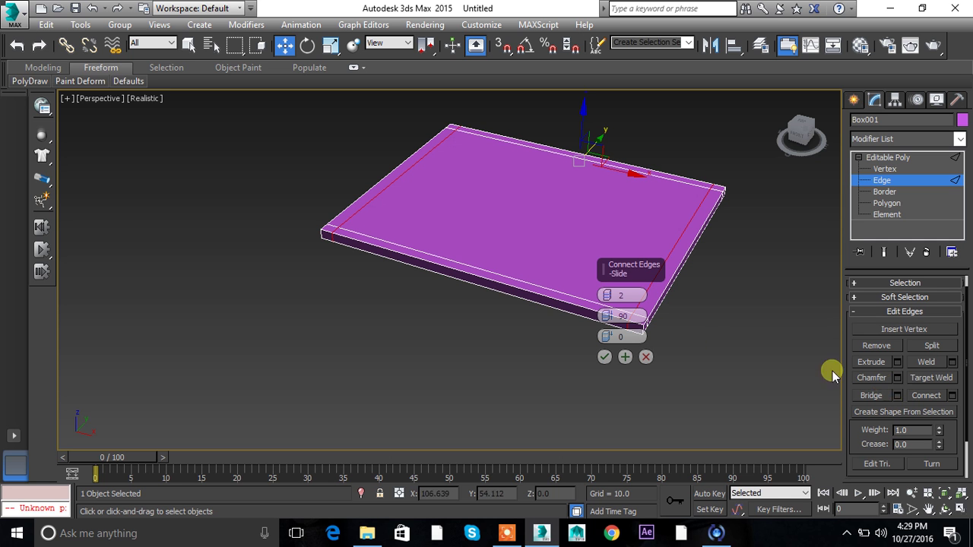
alt+middle_drag(482, 350, 426, 341)
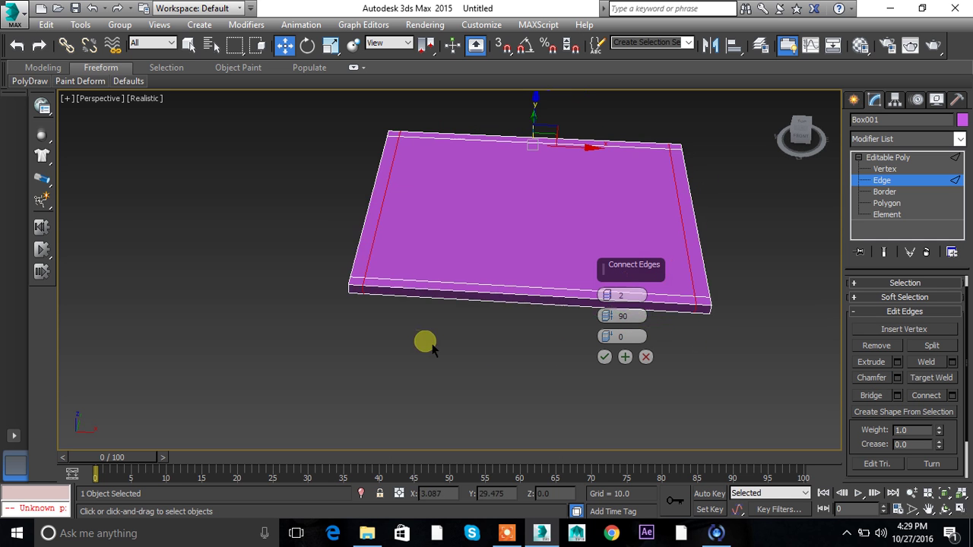
click(605, 356)
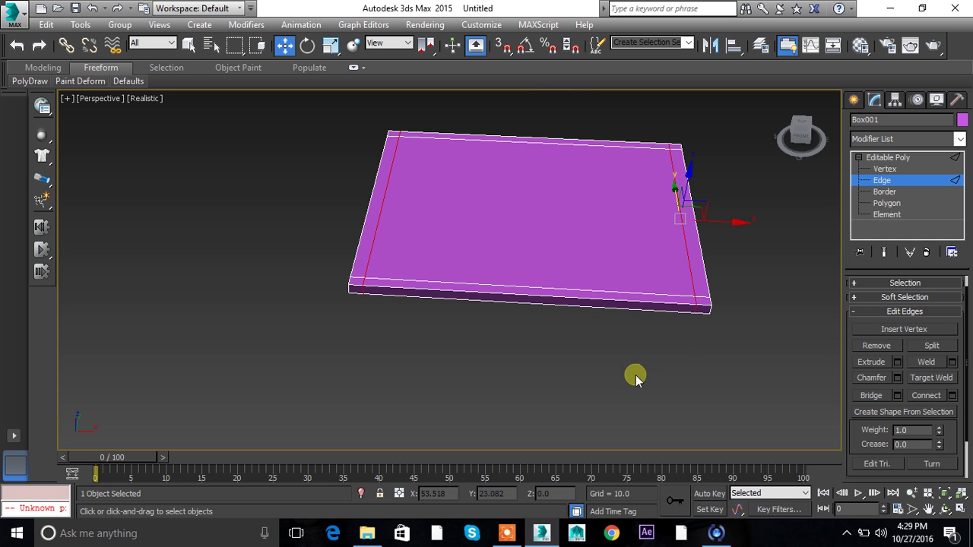
Select the four small corner polygons on the underside of the slab at Polygon level.
click(883, 204)
alt+middle_drag(576, 317, 385, 113)
alt+middle_drag(387, 165, 372, 109)
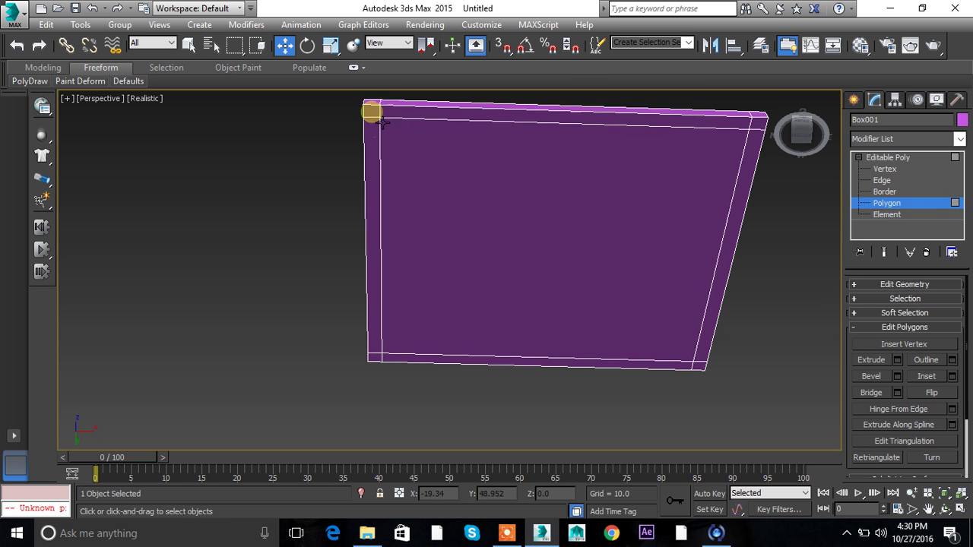
click(371, 111)
ctrl+click(758, 123)
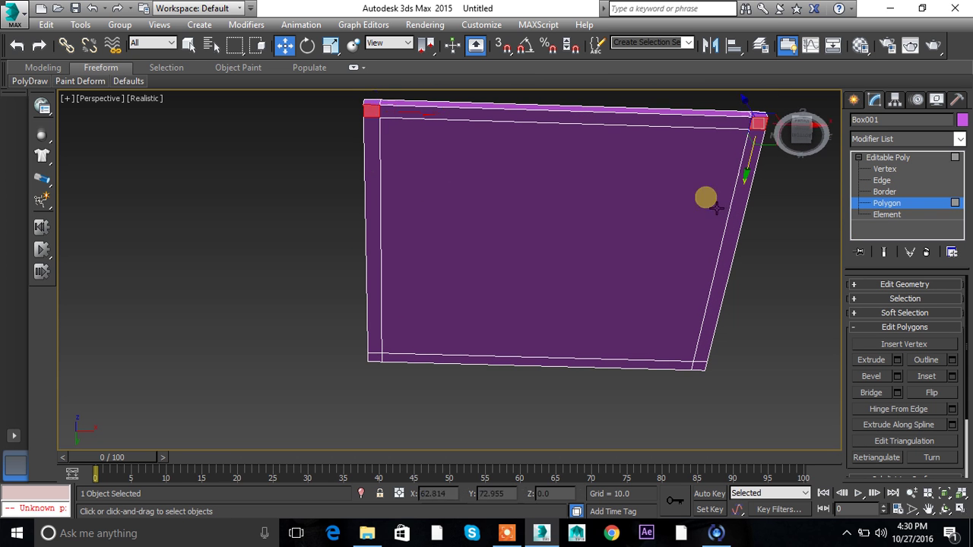
ctrl+click(375, 358)
ctrl+click(699, 367)
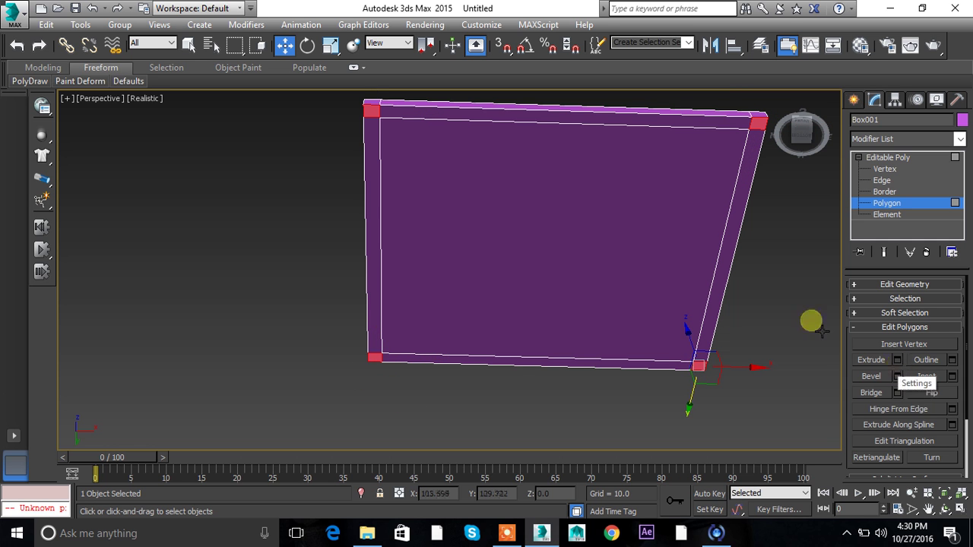
scroll(682, 274, down, 3)
middle_drag(679, 295, 679, 307)
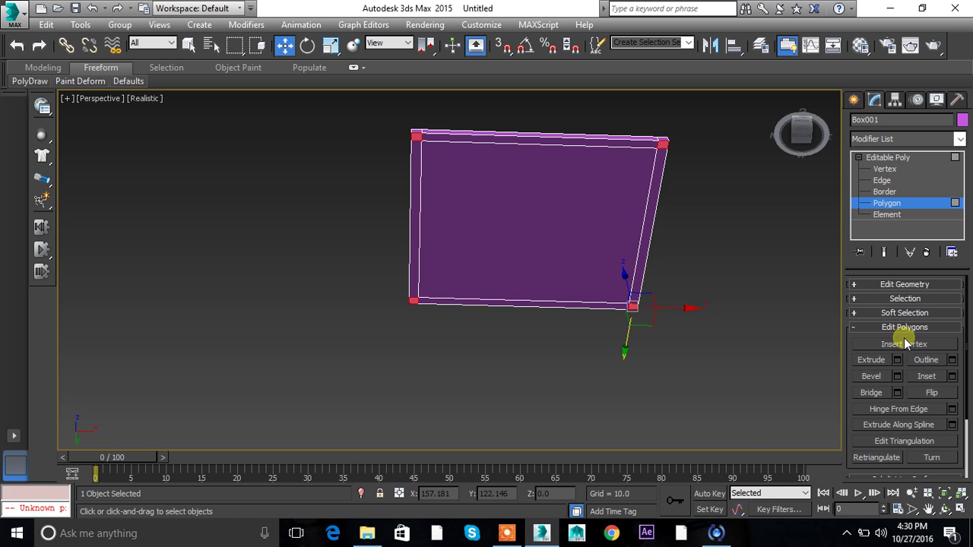
click(899, 361)
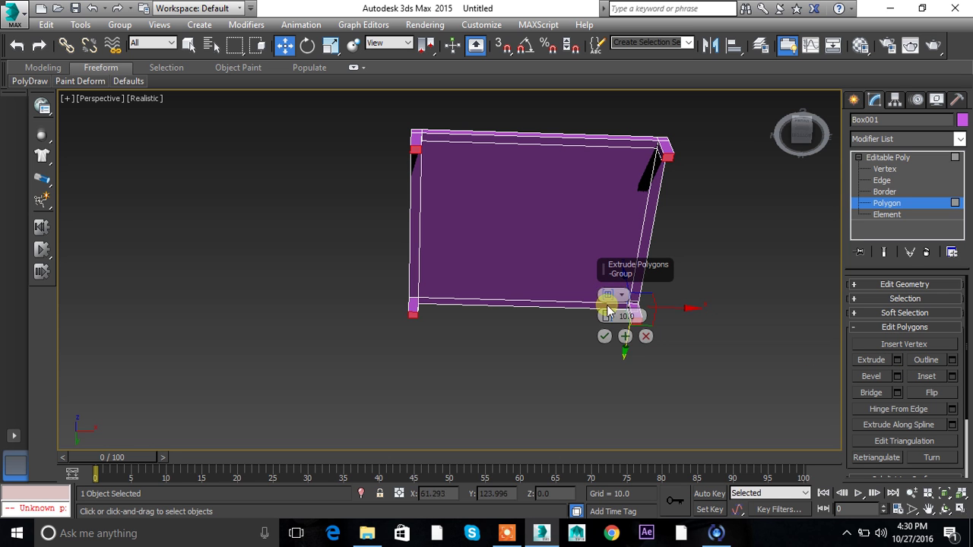
drag(612, 319, 634, 472)
scroll(597, 369, down, 3)
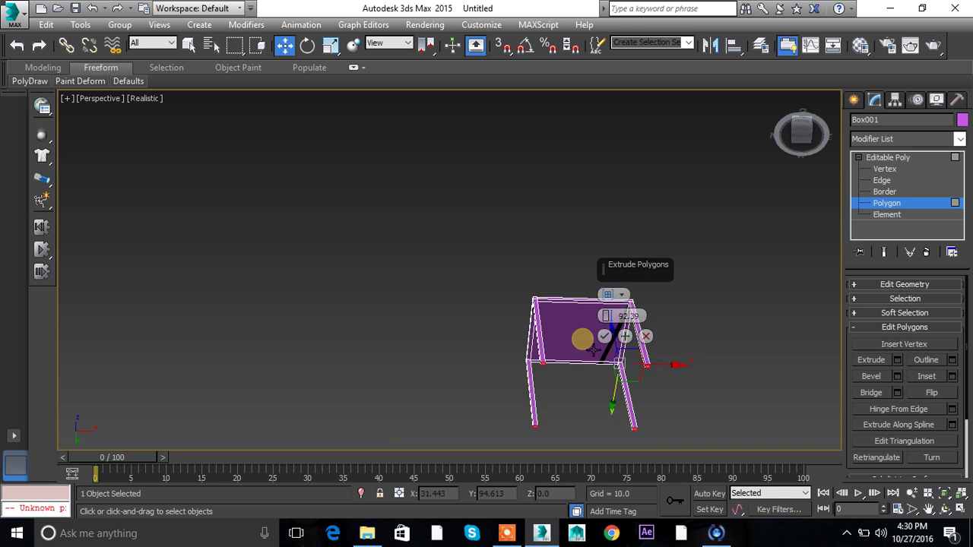
scroll(550, 301, up, 6)
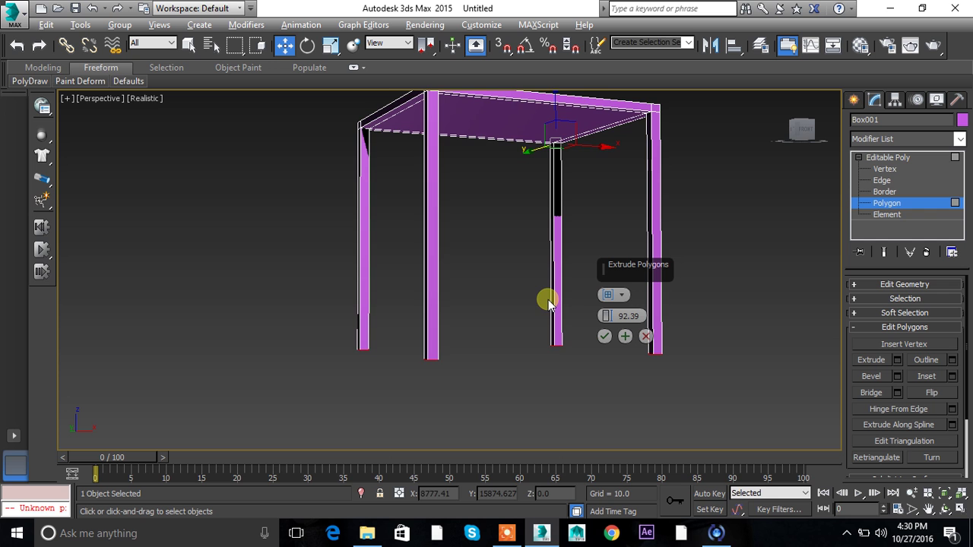
middle_drag(553, 327, 536, 356)
key(r)
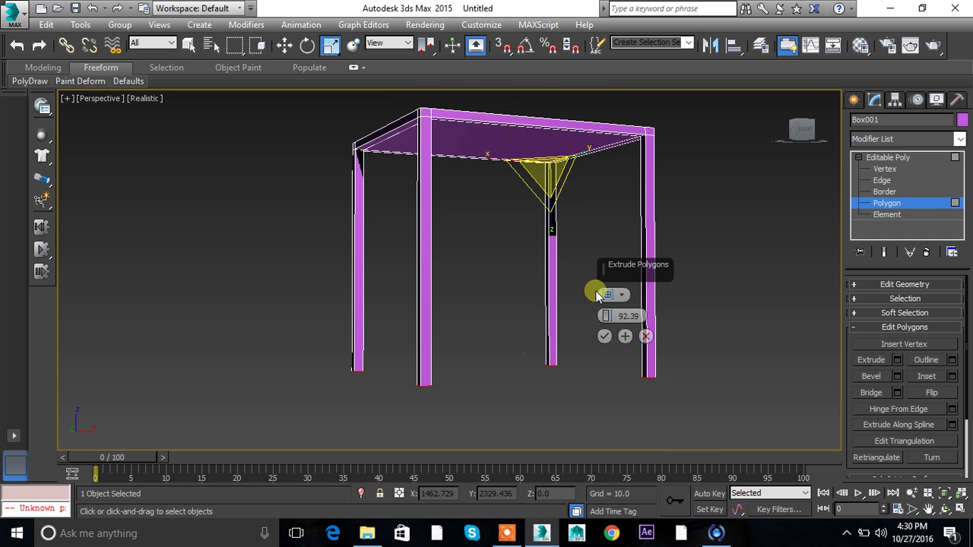
drag(552, 201, 553, 207)
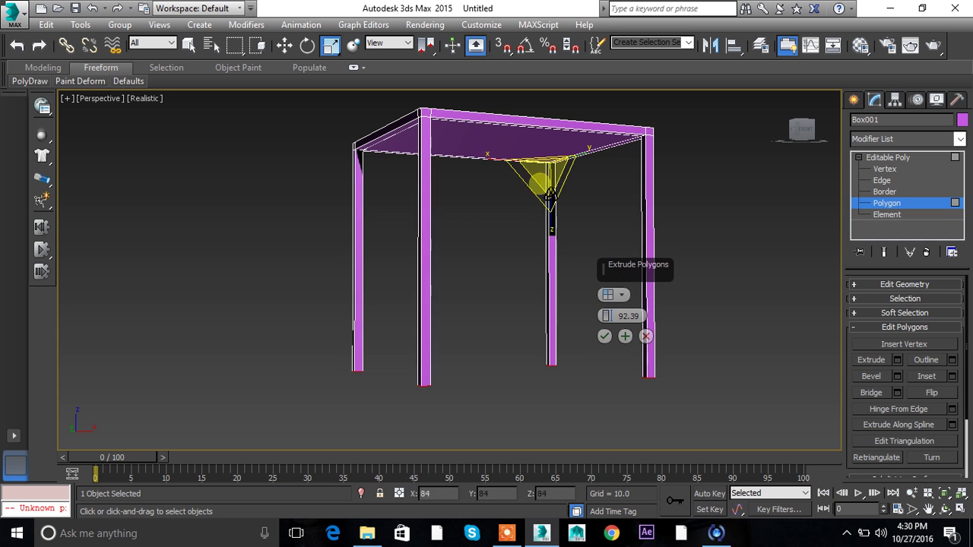
click(646, 337)
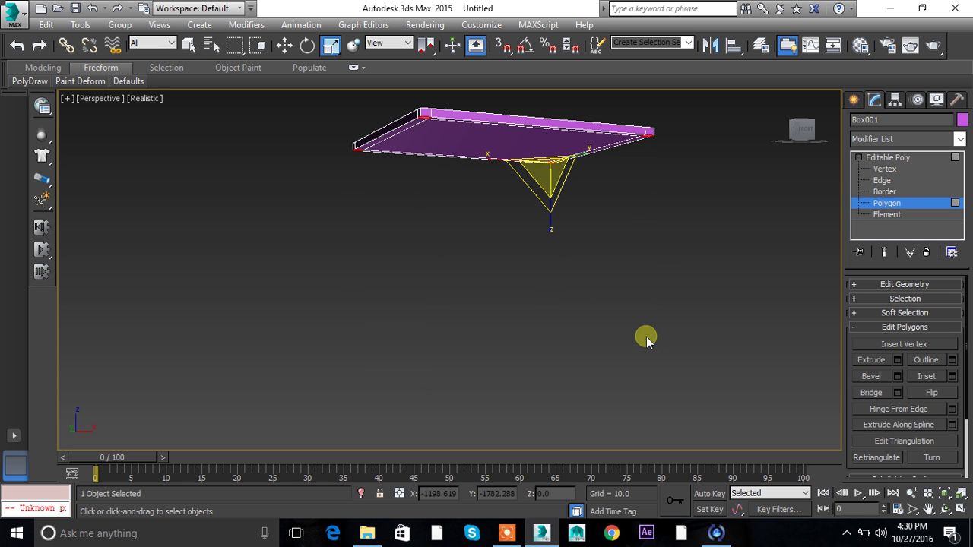
Bevel the four corner polygons into tapered legs with a height of 100.991 and an outline of -0.547.
click(898, 393)
click(646, 378)
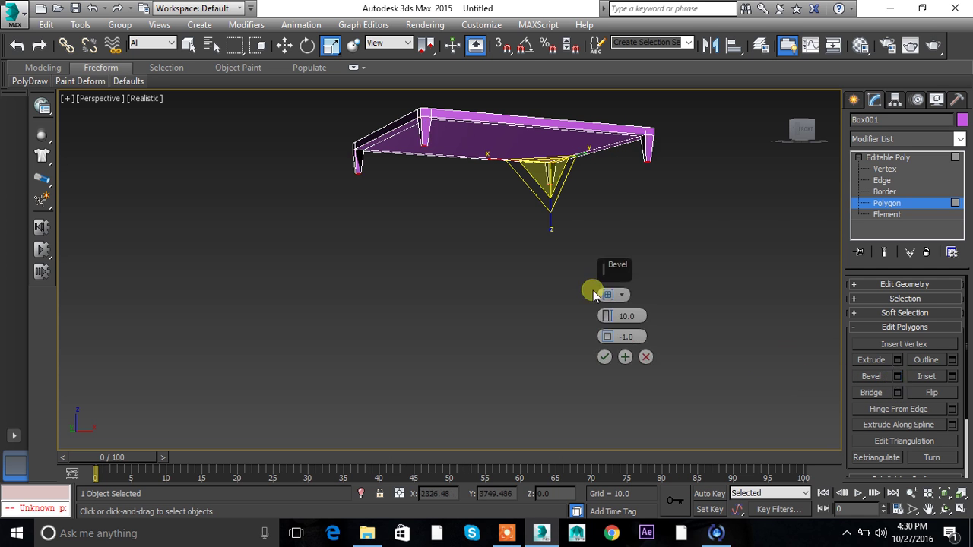
drag(609, 313, 586, 432)
mouse_move(606, 340)
mouse_down()
mouse_move(610, 269)
mouse_move(616, 338)
mouse_up()
mouse_move(527, 318)
alt+middle_down()
mouse_move(540, 235)
mouse_move(556, 315)
mouse_move(505, 342)
mouse_move(519, 326)
alt+middle_up()
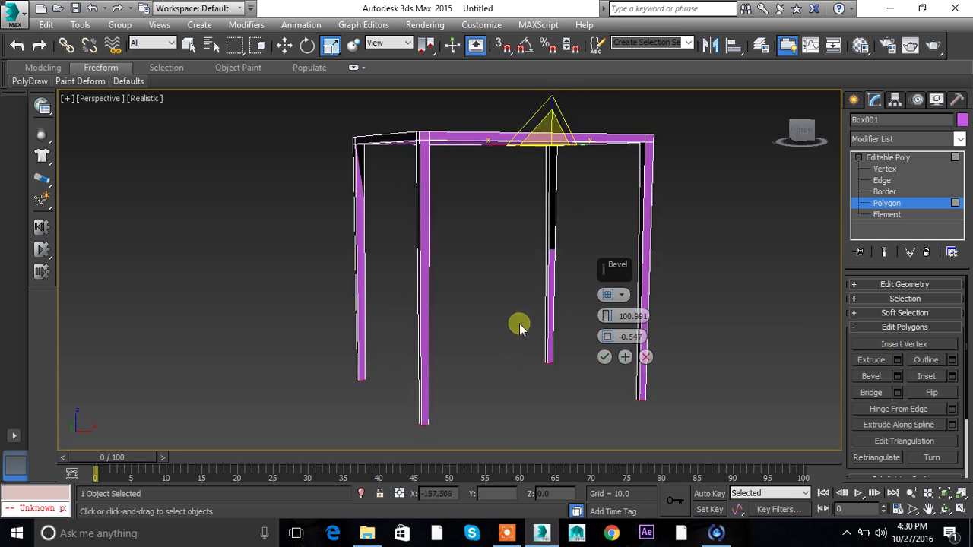
drag(606, 343, 608, 339)
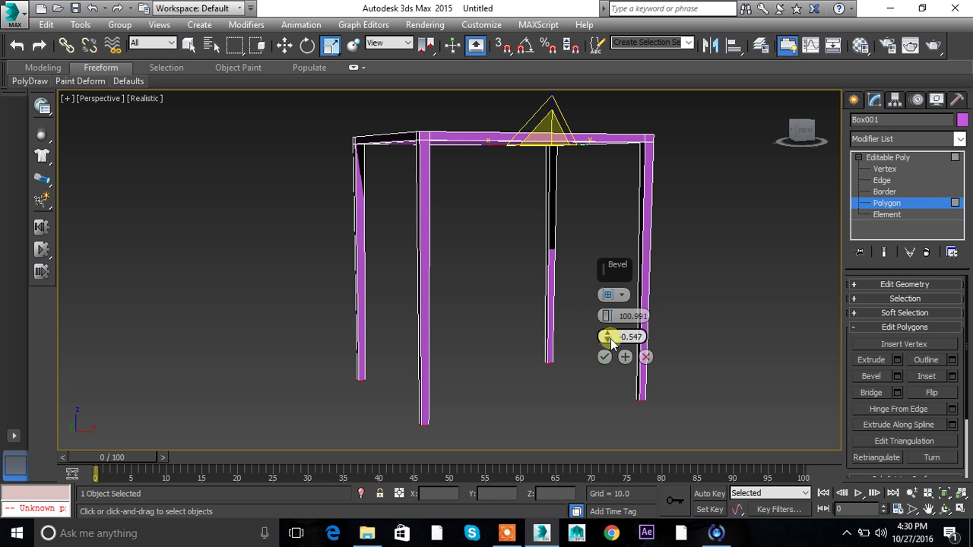
click(605, 357)
Select the large central polygon on the tabletop's underside and inset it by 2.0.
alt+middle_drag(556, 341, 585, 262)
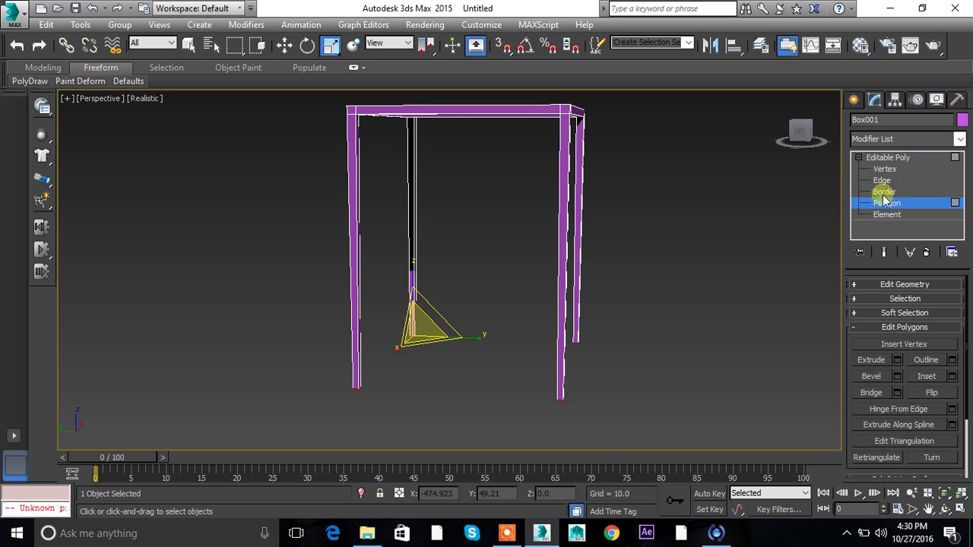
alt+middle_drag(532, 285, 505, 217)
click(504, 217)
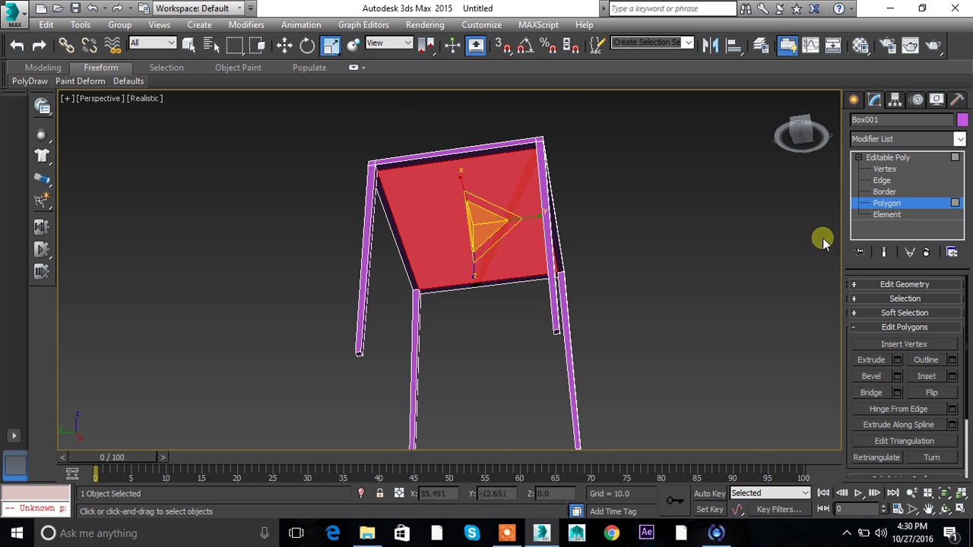
click(952, 376)
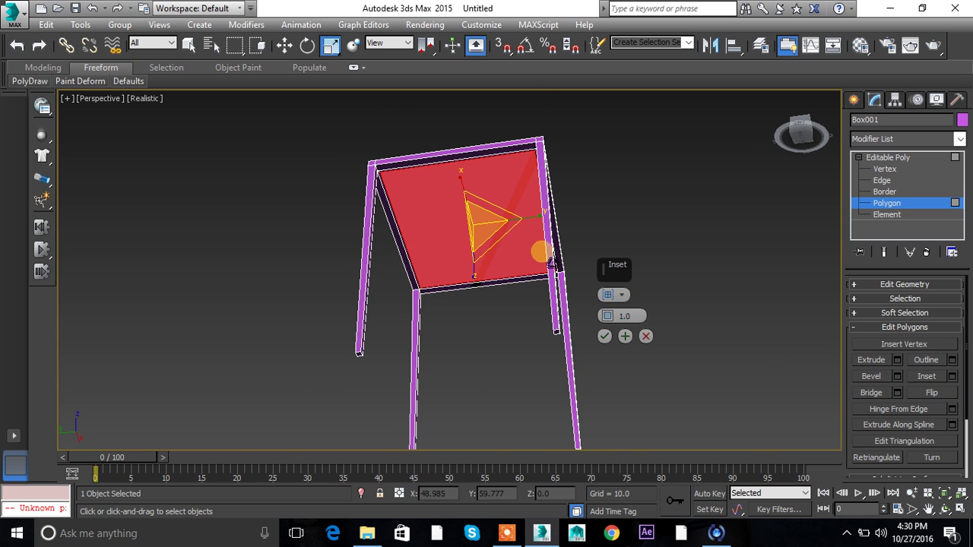
scroll(502, 251, up, 3)
click(613, 314)
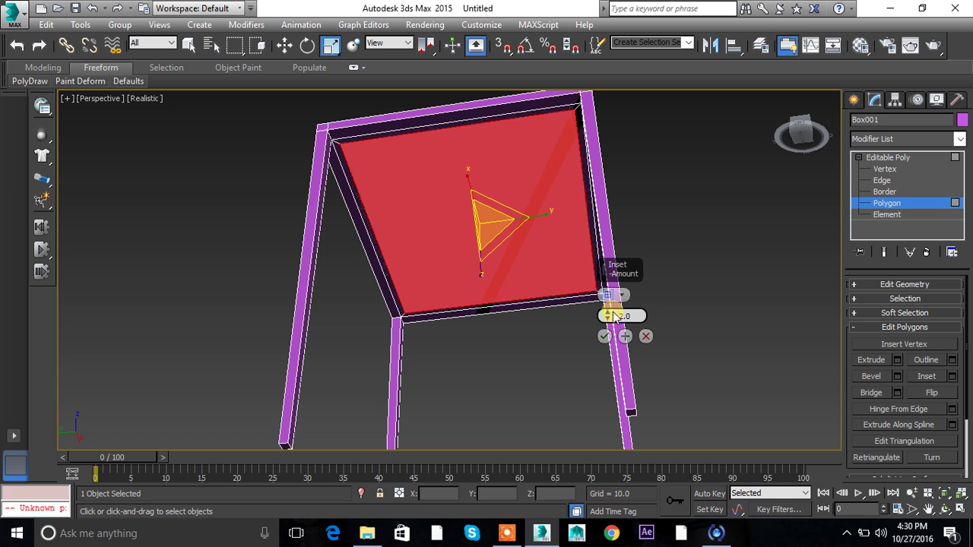
click(604, 336)
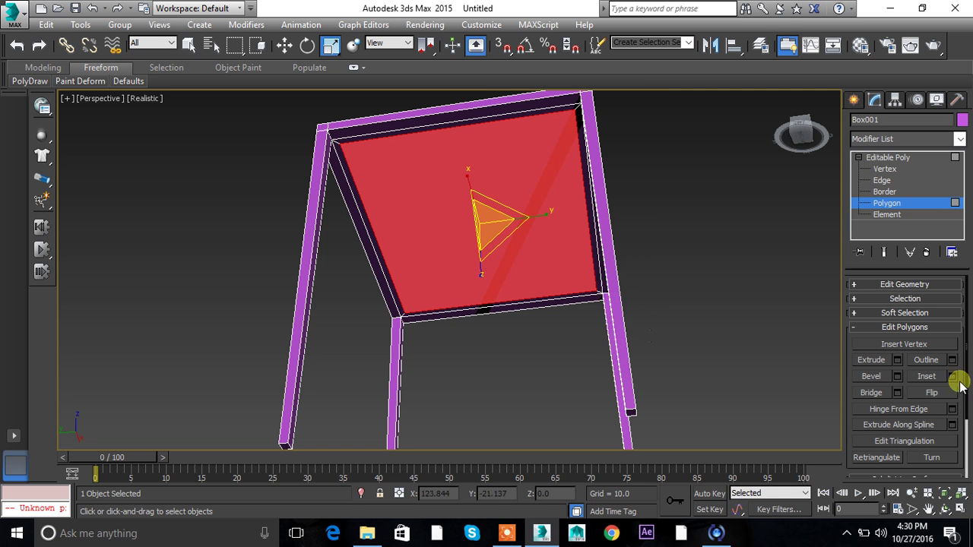
Extrude the inset central polygon on the tabletop's underside.
click(898, 359)
drag(606, 315, 601, 374)
alt+middle_drag(502, 339, 617, 199)
click(606, 336)
alt+middle_drag(698, 302, 808, 218)
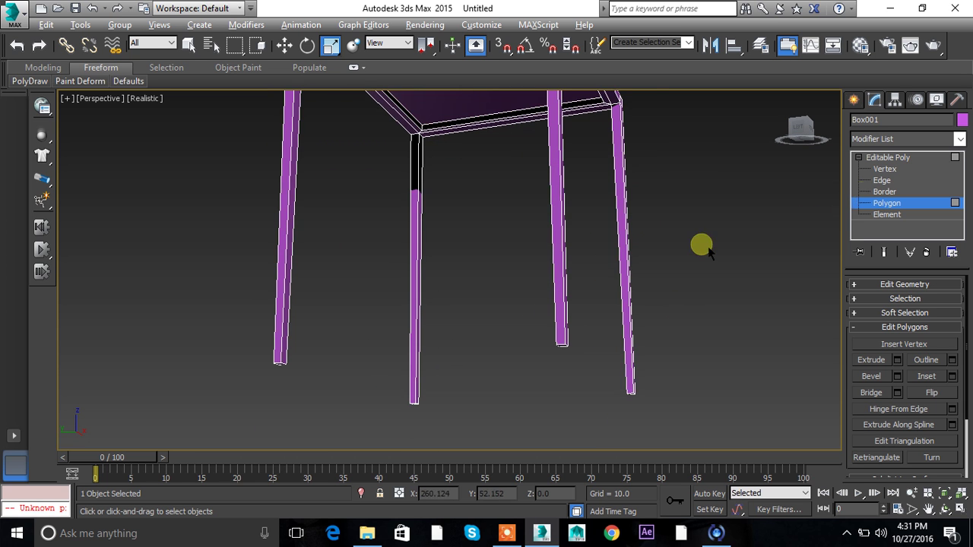
Select the long vertical edges of all four legs in the Front view at Edge level, and return to the full Perspective view.
alt+middle_drag(702, 243, 731, 286)
click(880, 182)
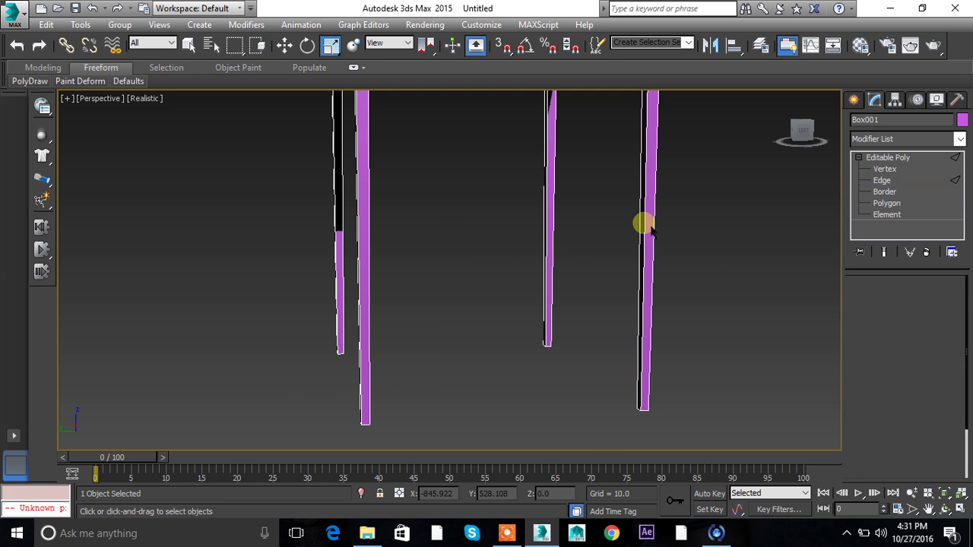
key(f)
scroll(608, 182, up, 3)
scroll(586, 258, down, 2)
scroll(601, 296, down, 2)
middle_drag(601, 296, 532, 163)
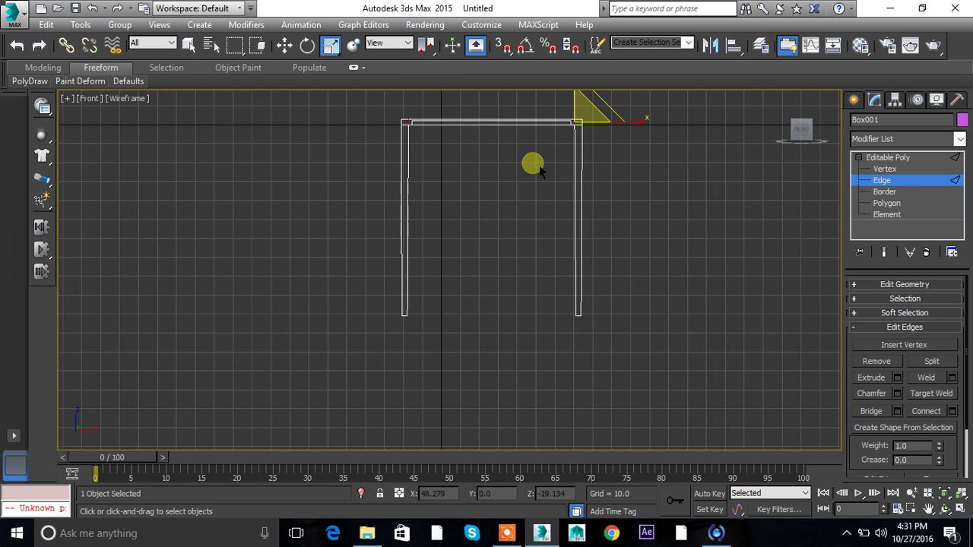
scroll(338, 267, up, 3)
drag(247, 280, 366, 306)
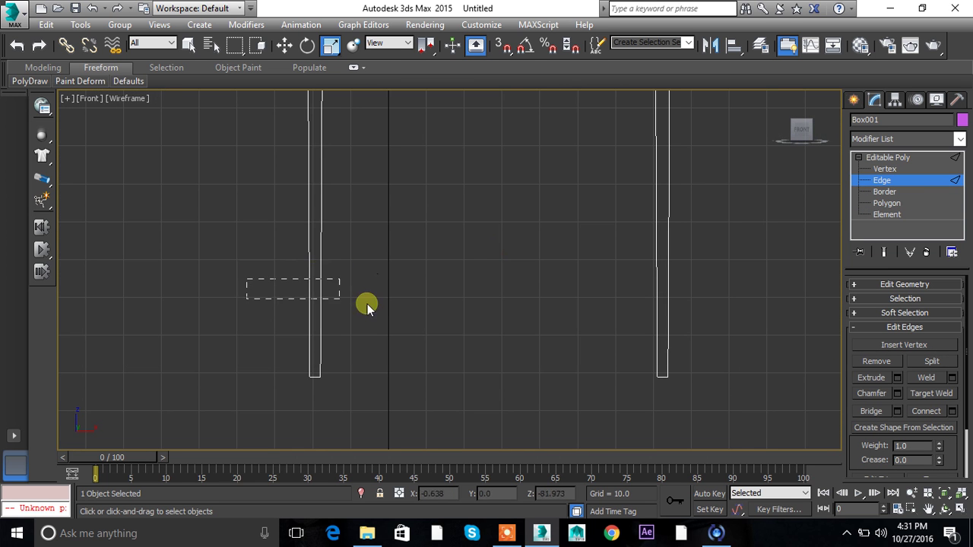
drag(740, 314, 741, 321)
key(alt+w)
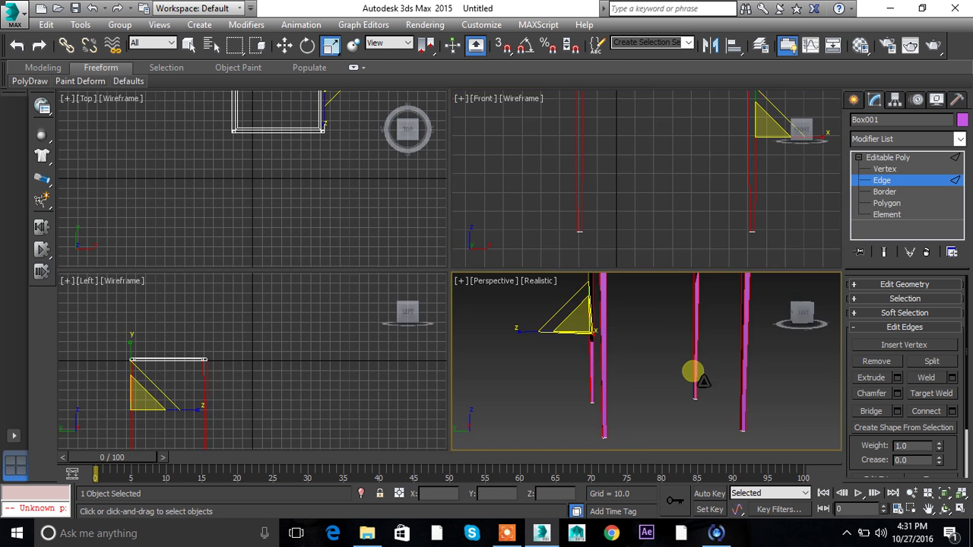
key(alt+w)
click(952, 412)
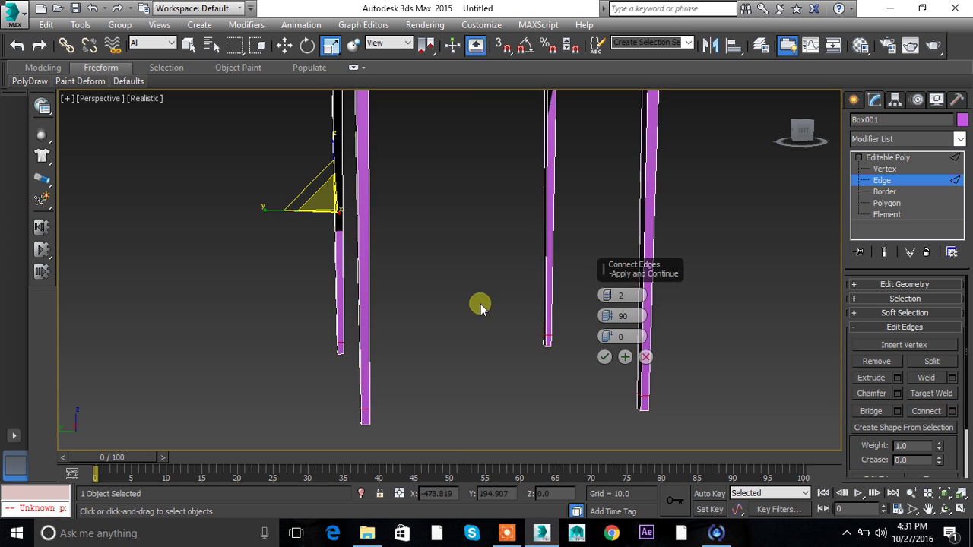
drag(606, 292, 635, 541)
right_click(609, 316)
drag(629, 286, 628, 283)
scroll(387, 352, down, 8)
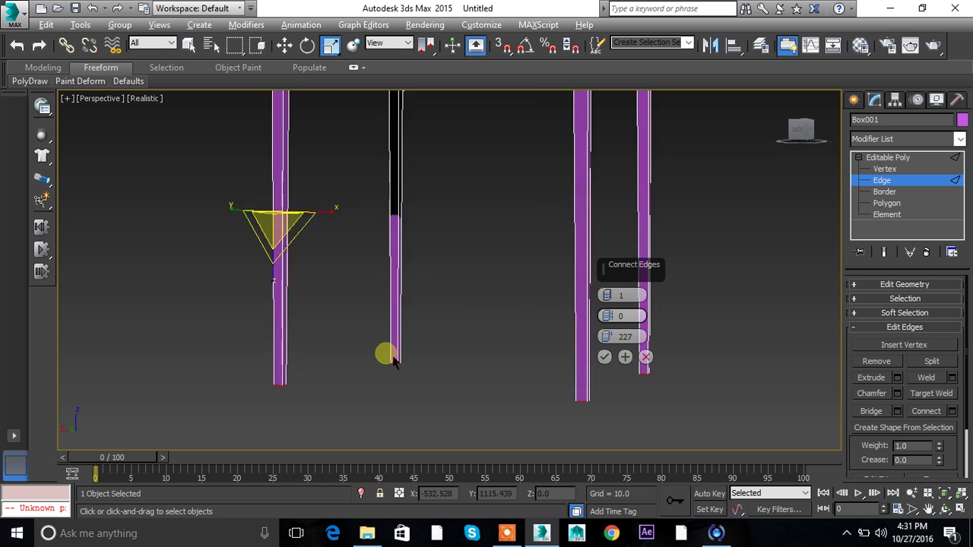
scroll(422, 267, up, 4)
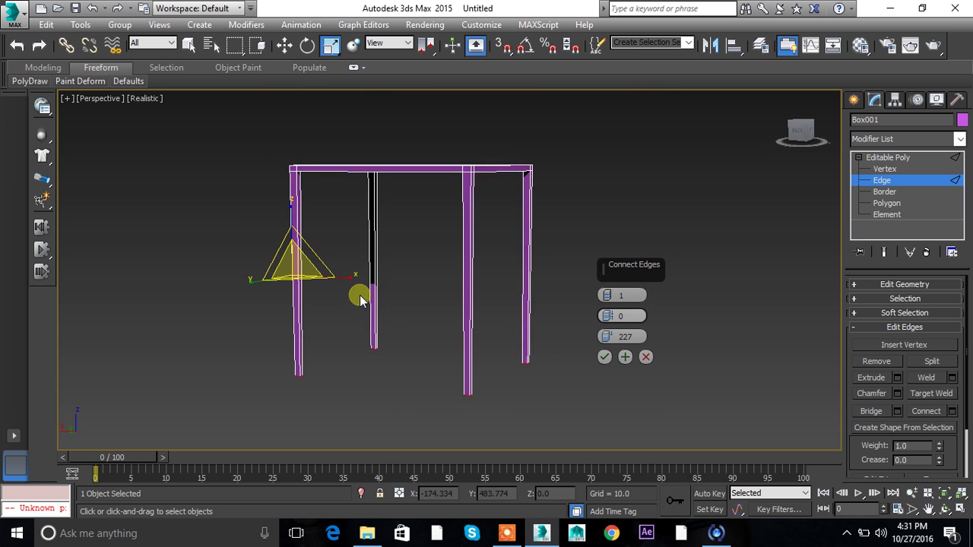
scroll(365, 301, up, 3)
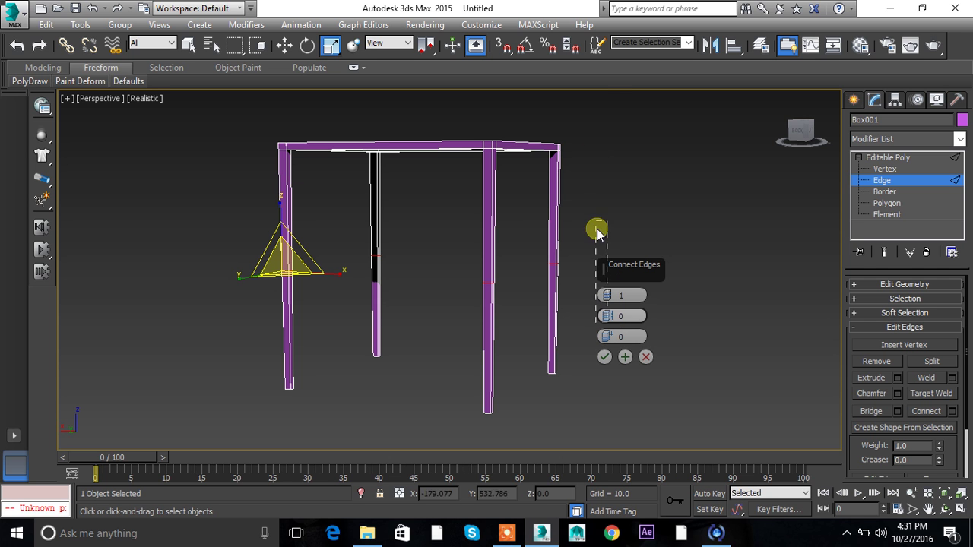
click(627, 257)
drag(604, 295, 582, 196)
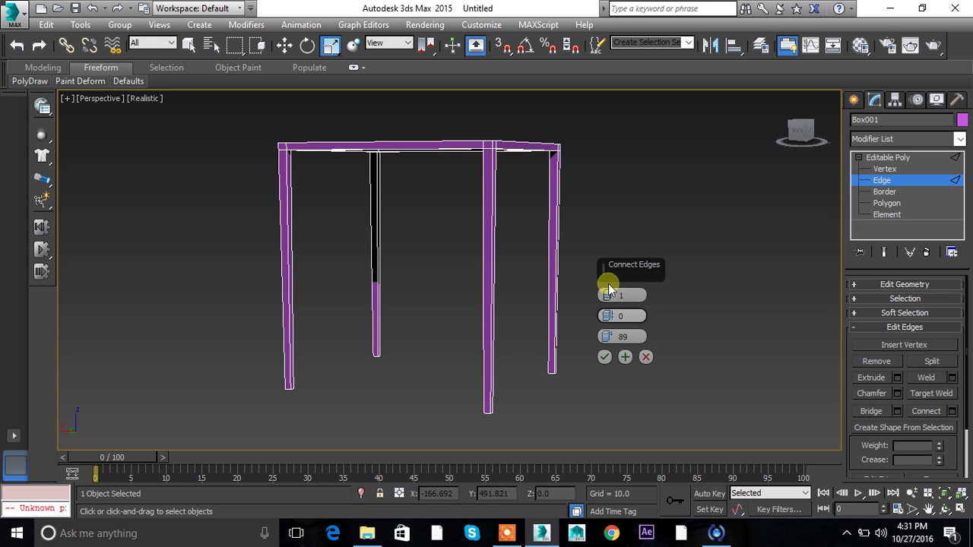
drag(614, 250, 613, 420)
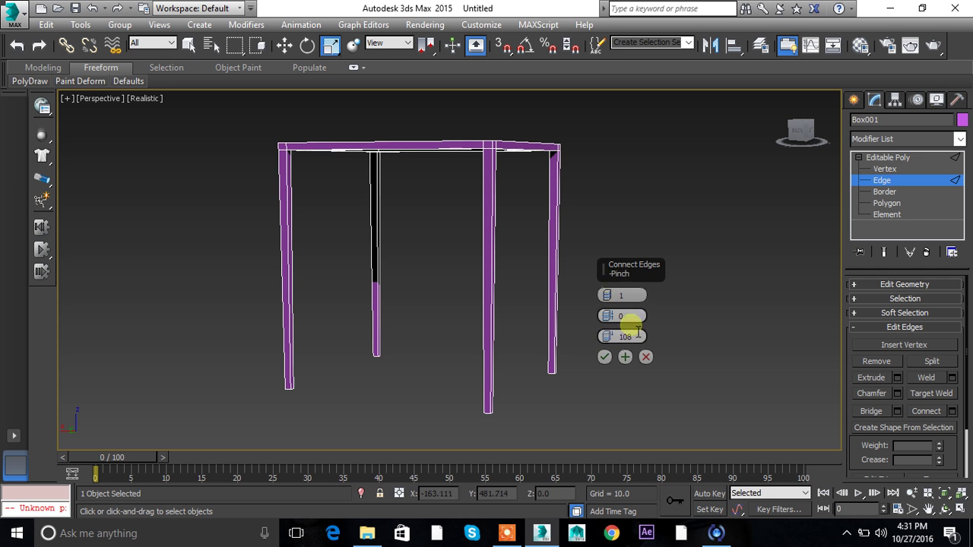
click(646, 357)
Select the vertical edges of all four legs and connect them with 1 segment, pinch 0 and slide 83.
drag(236, 284, 576, 291)
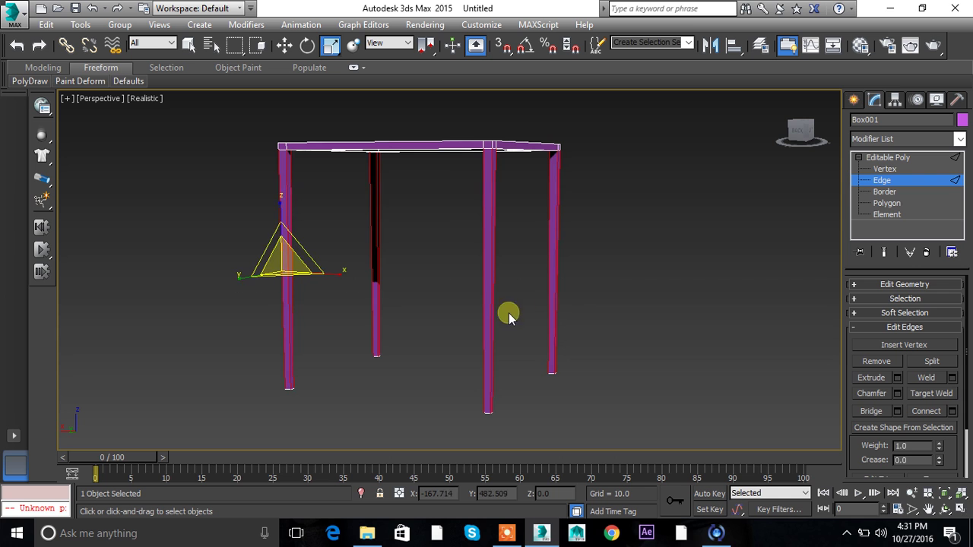
click(952, 411)
drag(622, 297, 637, 402)
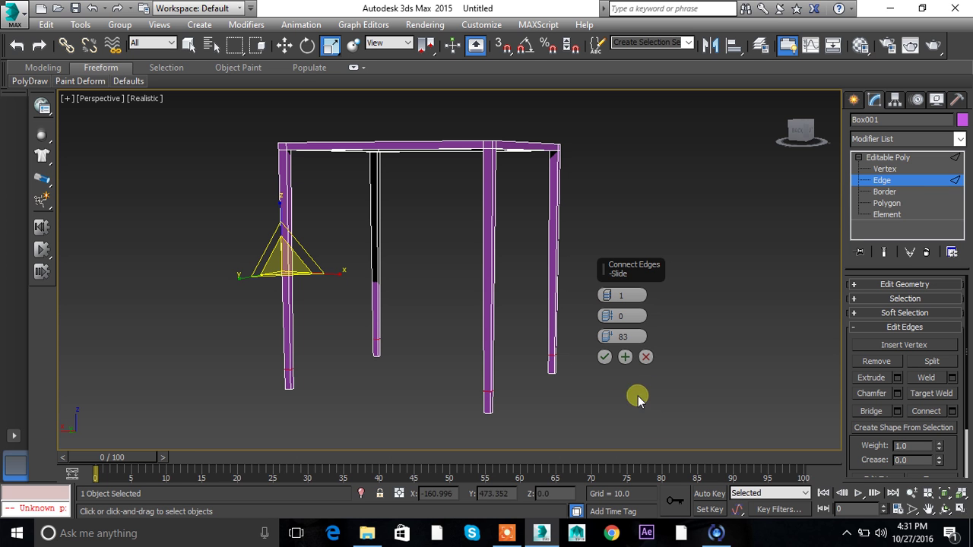
click(604, 357)
Try to bridge the facing lower-end polygons of two adjacent legs at Polygon level.
alt+middle_drag(595, 358, 585, 388)
alt+middle_drag(463, 373, 583, 321)
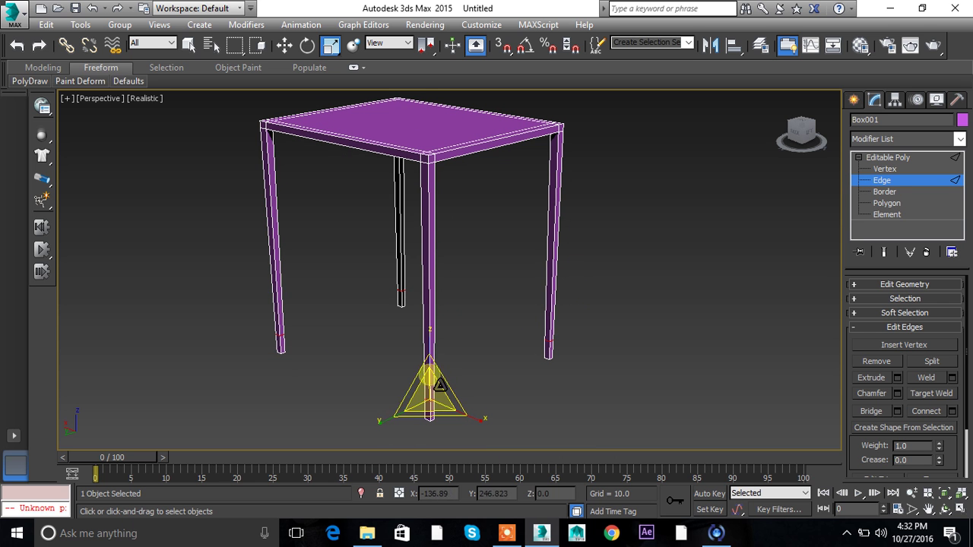
click(888, 202)
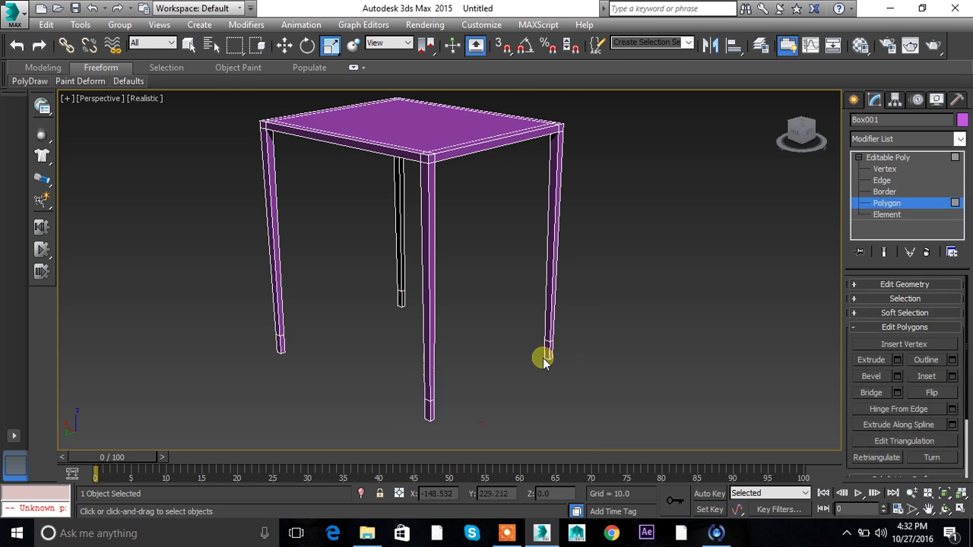
scroll(545, 352, up, 3)
middle_drag(547, 347, 559, 271)
scroll(559, 270, up, 1)
click(558, 268)
alt+middle_drag(554, 304, 576, 296)
click(564, 322)
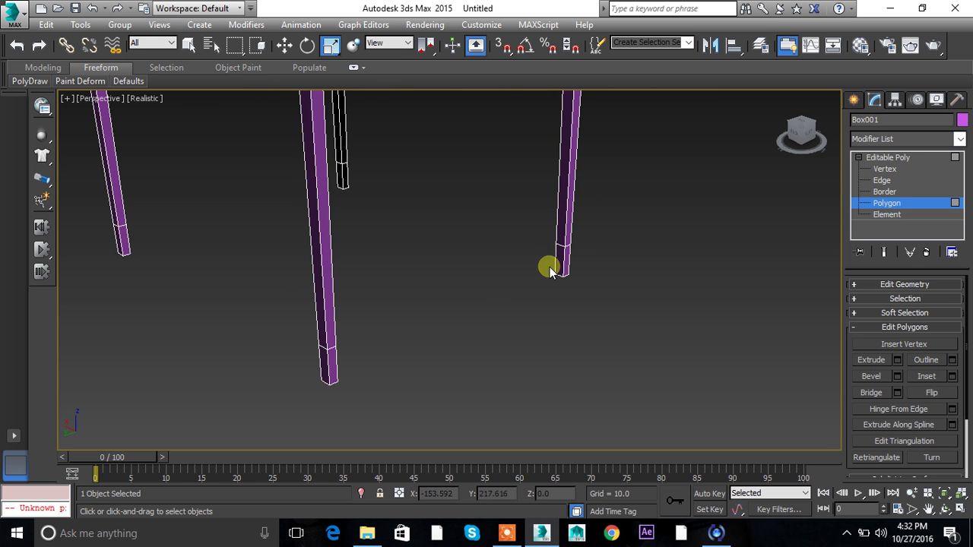
click(561, 266)
alt+middle_drag(522, 304, 434, 312)
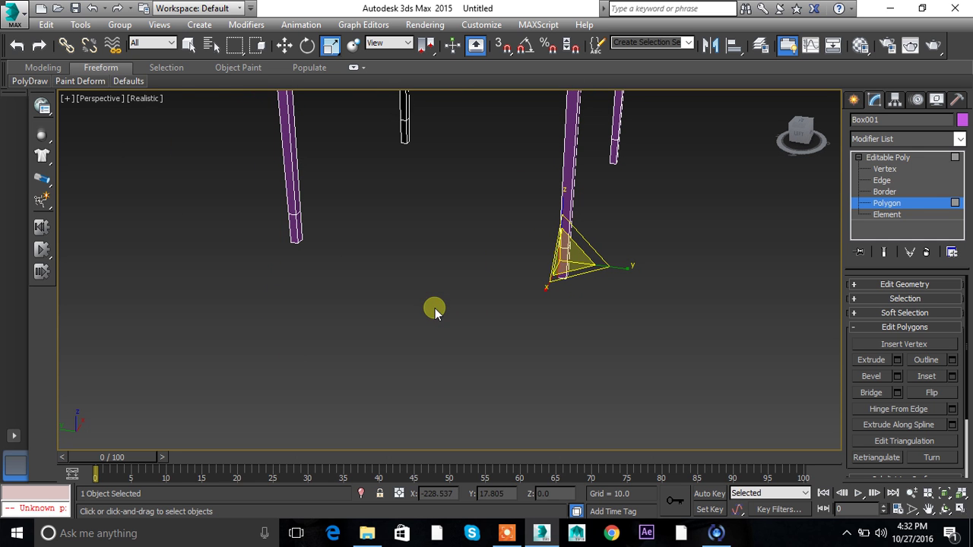
click(301, 236)
alt+middle_drag(302, 232, 547, 336)
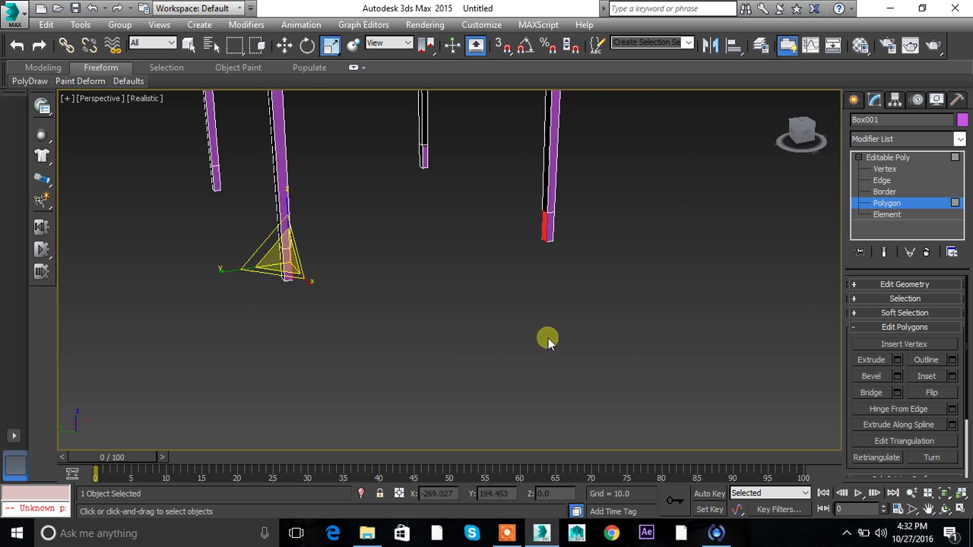
click(898, 393)
alt+middle_drag(461, 286, 402, 318)
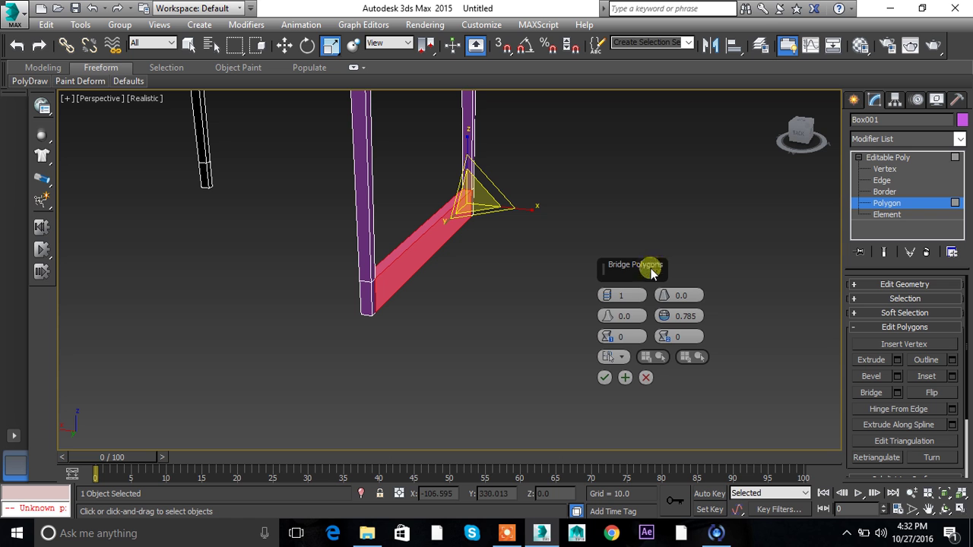
click(646, 378)
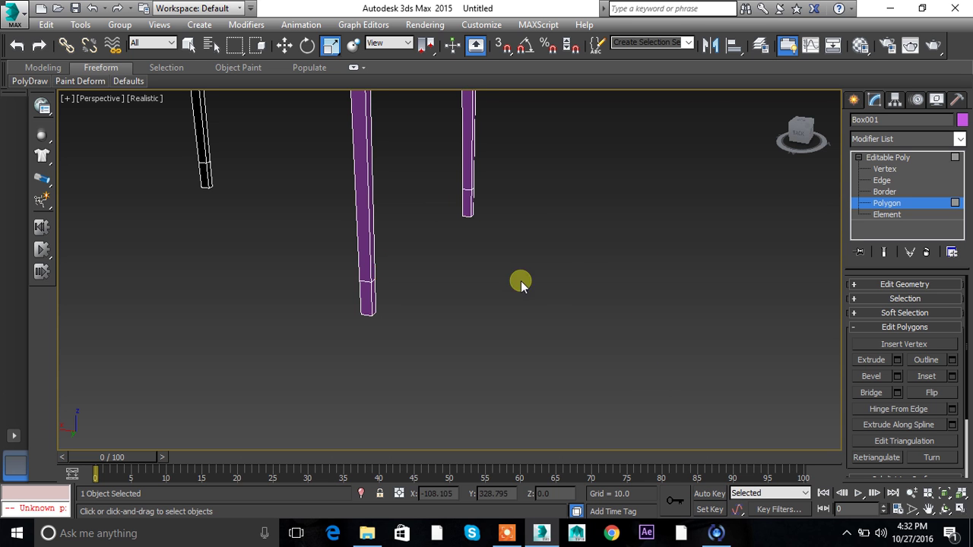
Chamfer the connected edge rings near the bottom of all four legs at Edge level, using 1 segment.
middle_drag(520, 283, 636, 327)
click(867, 180)
middle_drag(370, 254, 430, 301)
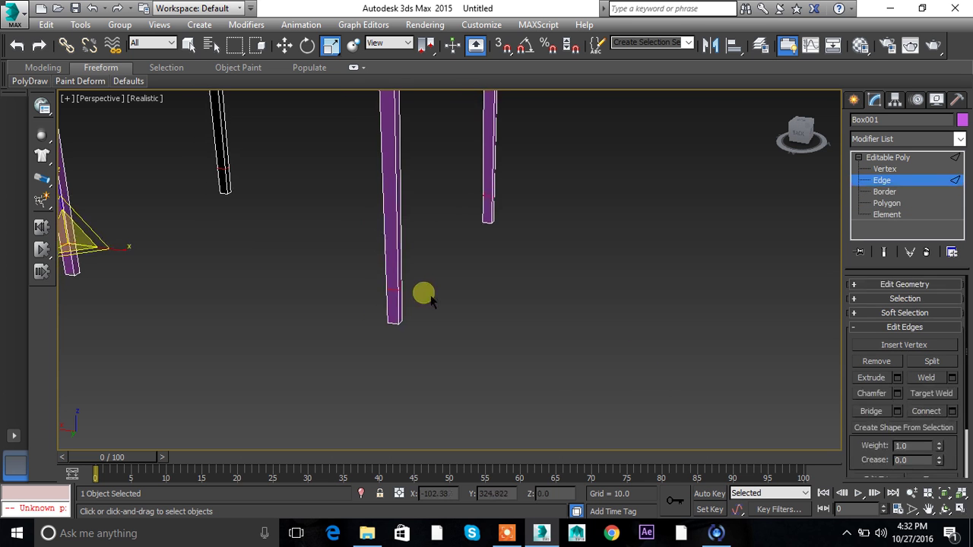
middle_drag(498, 267, 688, 356)
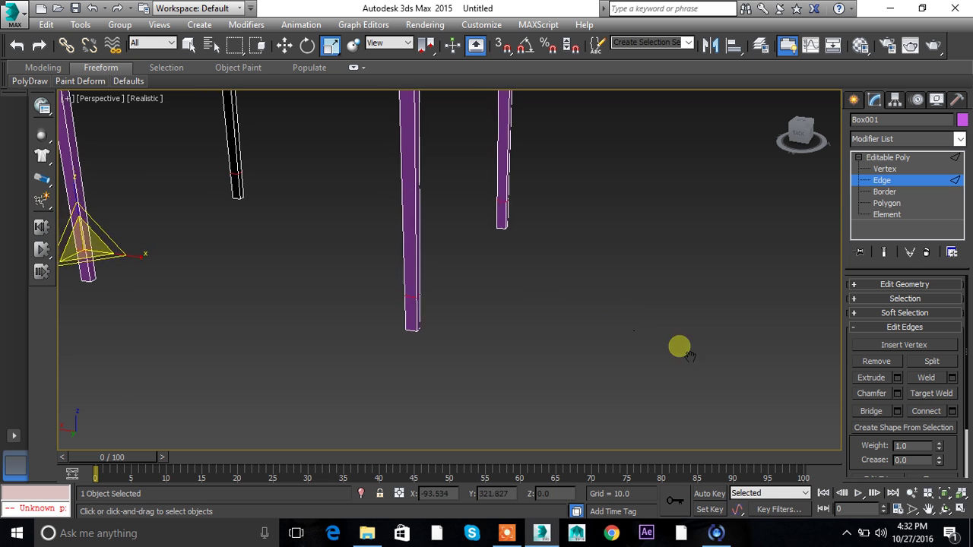
click(236, 173)
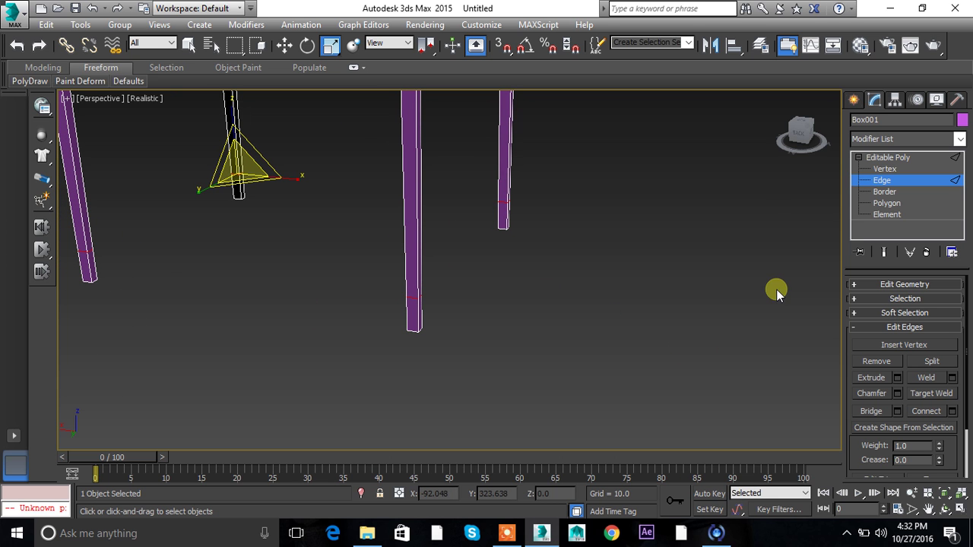
click(898, 394)
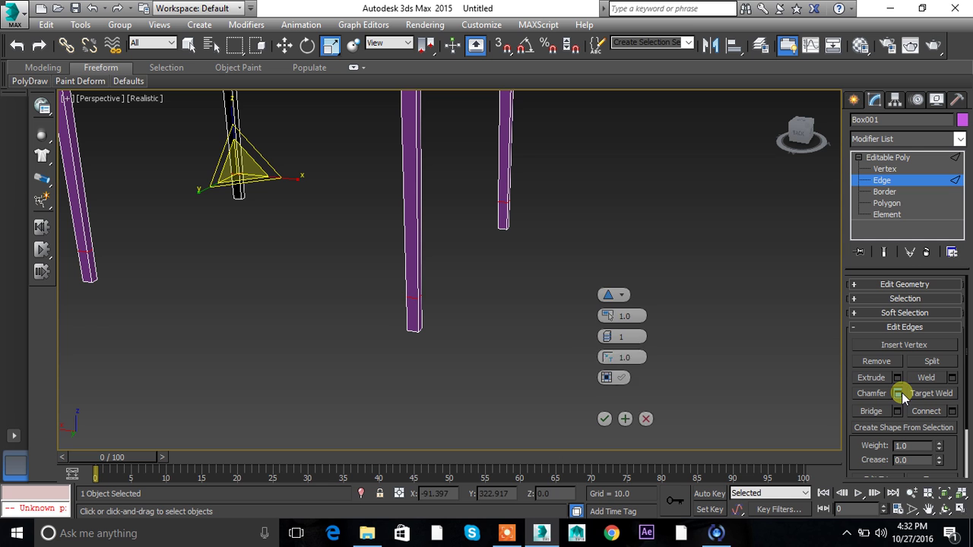
click(444, 289)
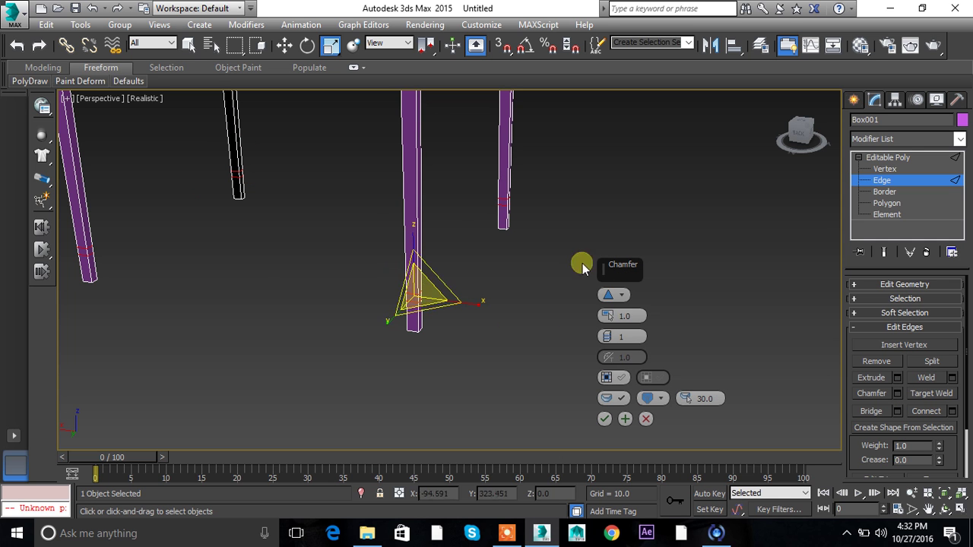
drag(606, 314, 616, 281)
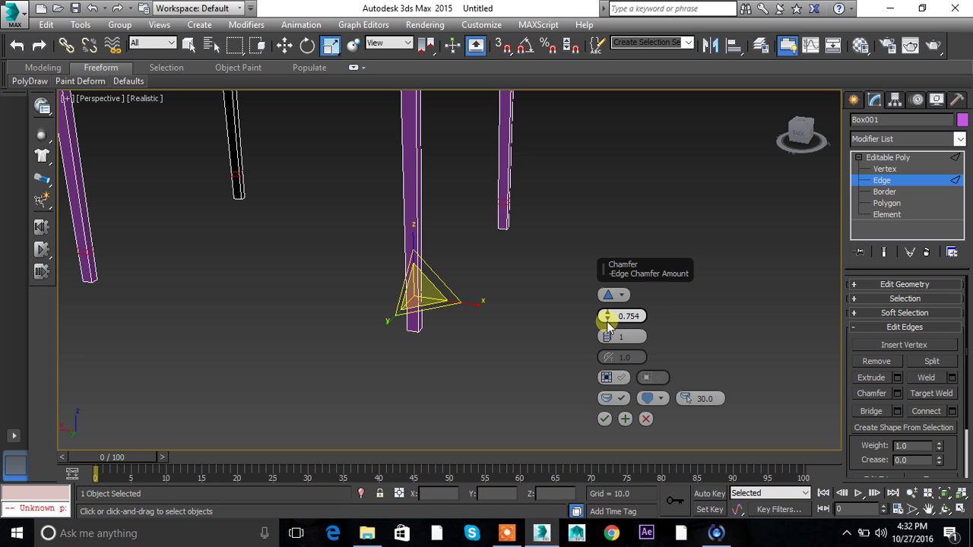
click(604, 419)
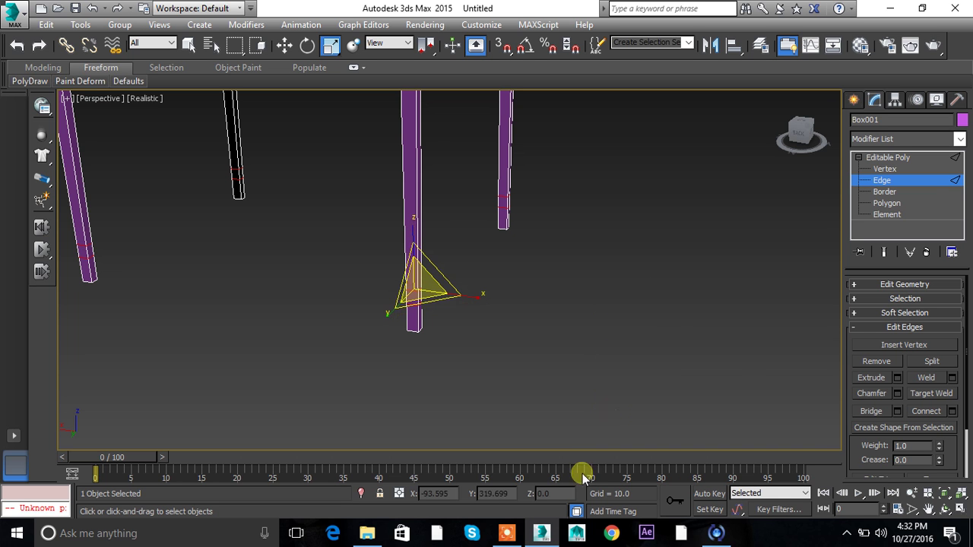
Bridge the facing polygons between the chamfered edges of two adjacent legs with 1 segment to form a crossbar.
click(887, 203)
click(905, 202)
key(4)
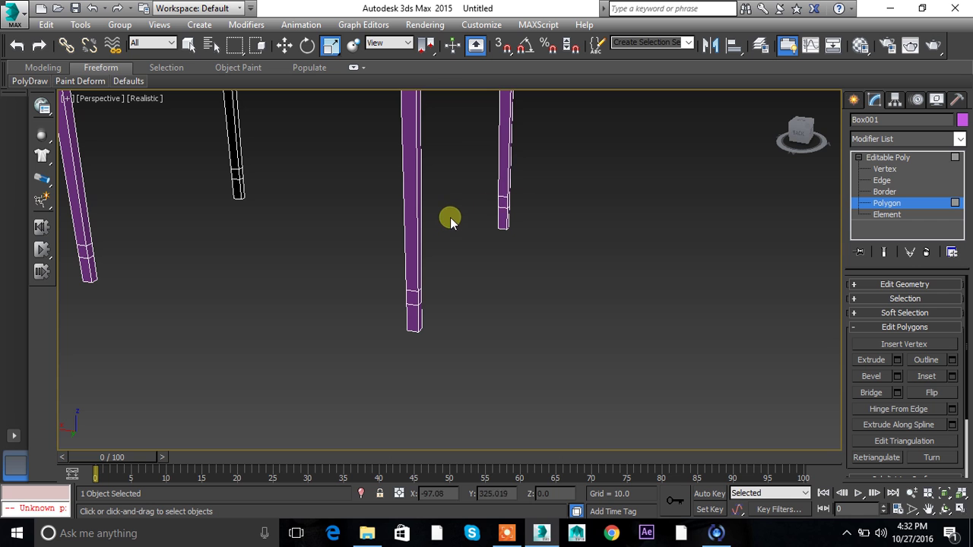
click(504, 206)
alt+middle_drag(506, 232, 378, 143)
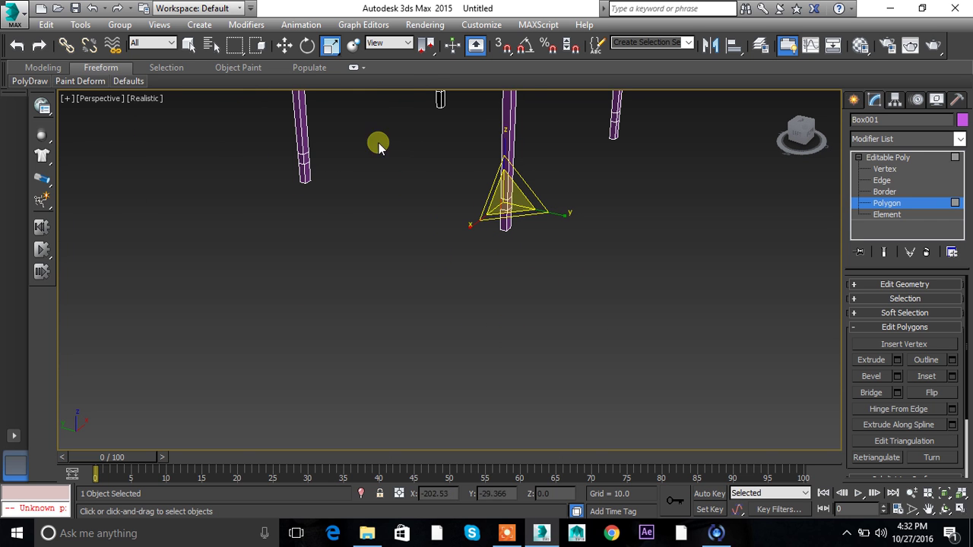
click(311, 161)
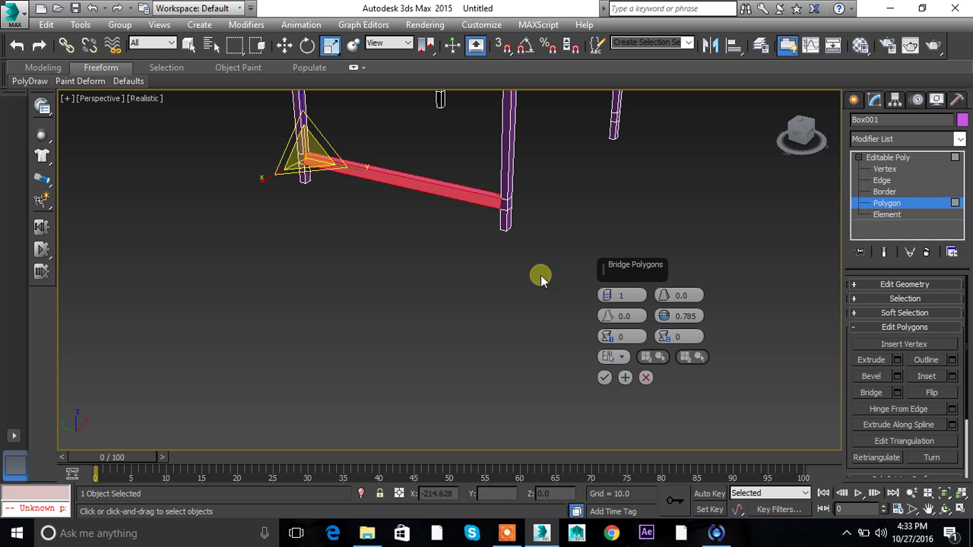
scroll(433, 255, up, 1)
alt+middle_drag(424, 251, 469, 263)
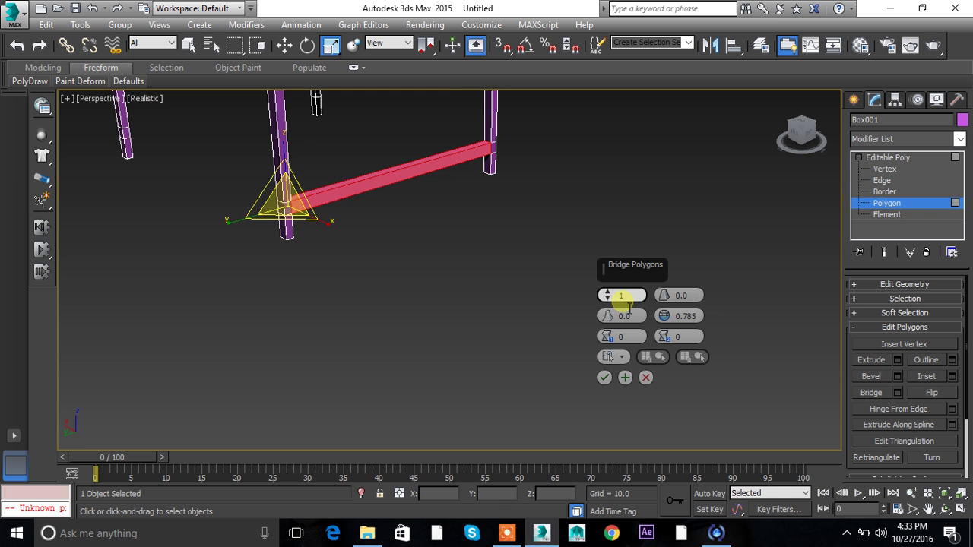
alt+middle_drag(478, 339, 567, 382)
click(606, 376)
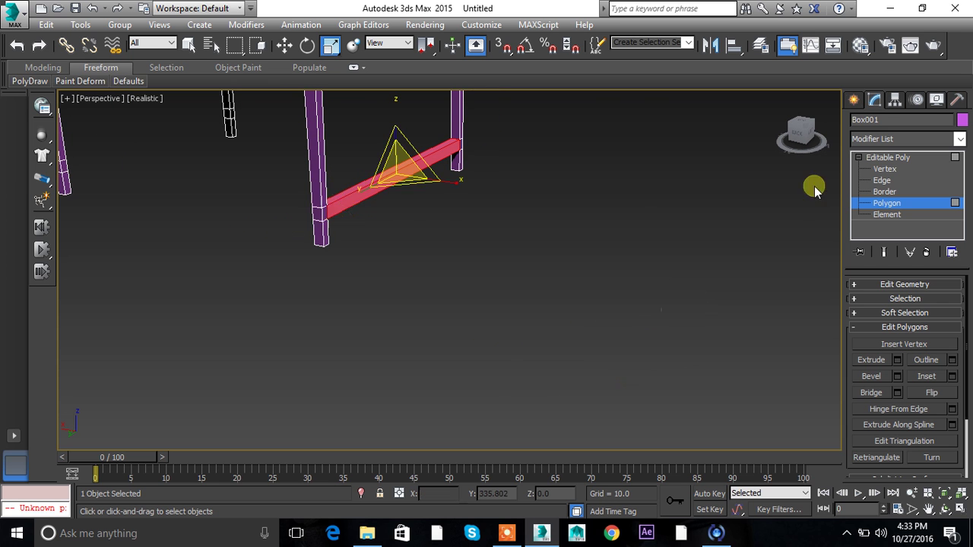
Leave sub-object level, deselect the table and examine the new crossbar from several angles.
click(882, 158)
click(487, 317)
alt+middle_drag(486, 317, 531, 316)
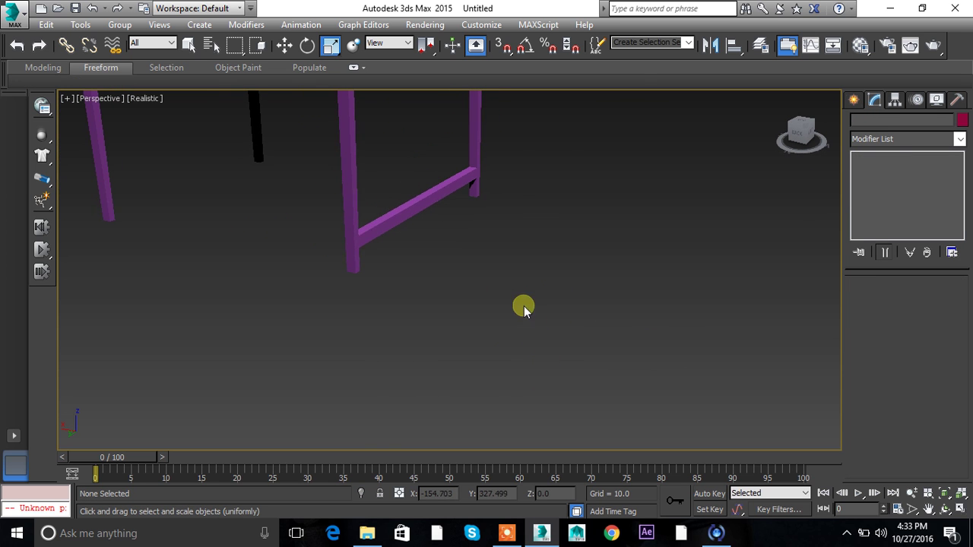
scroll(535, 275, down, 5)
alt+middle_drag(583, 303, 535, 289)
scroll(516, 284, up, 5)
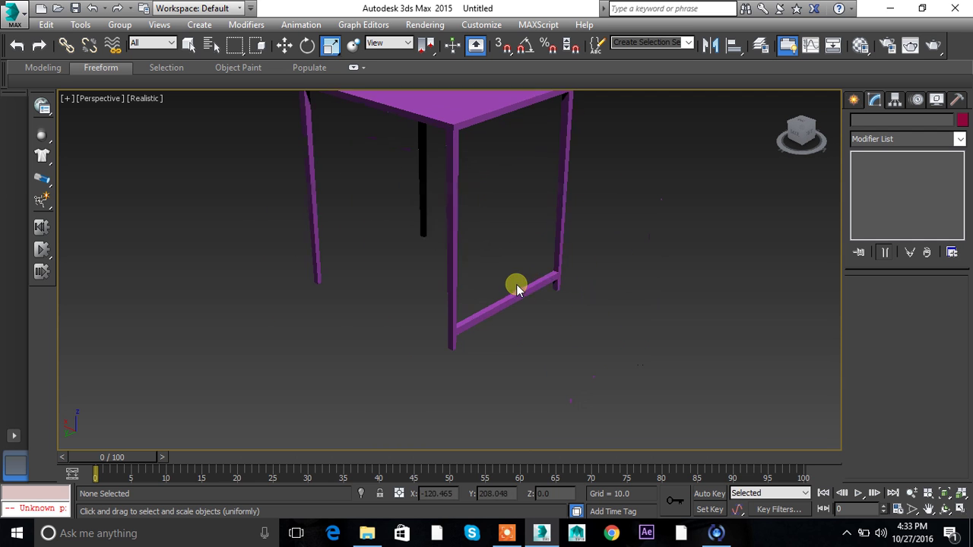
scroll(515, 309, down, 4)
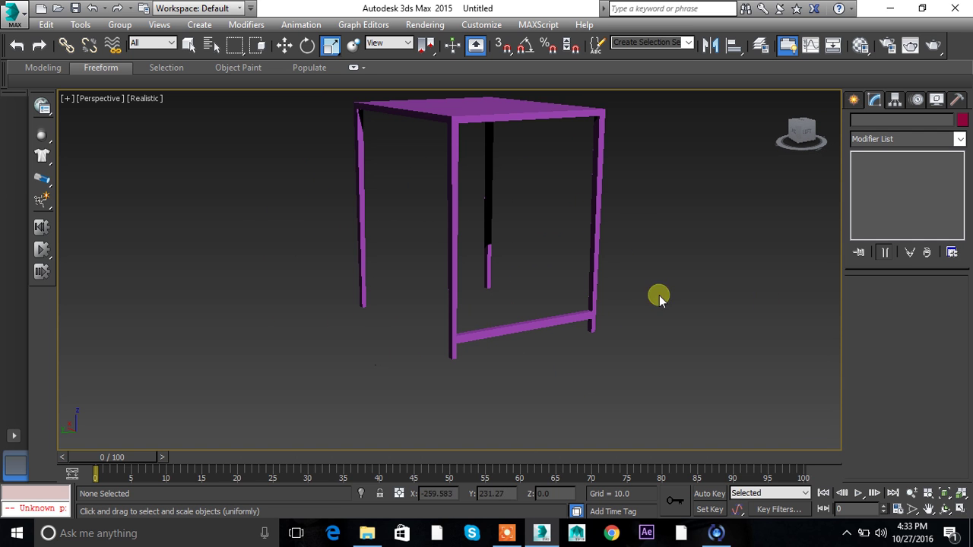
alt+middle_drag(507, 302, 597, 326)
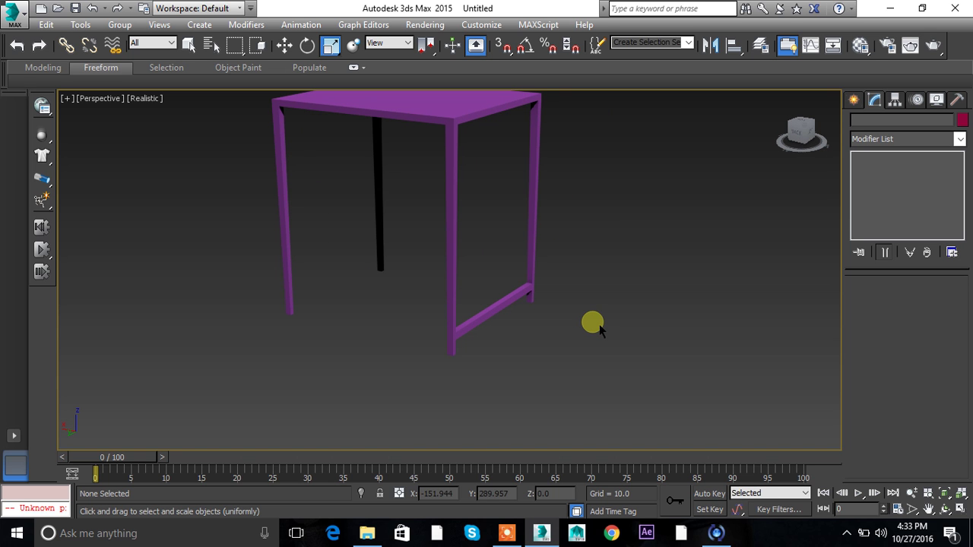
scroll(583, 184, down, 3)
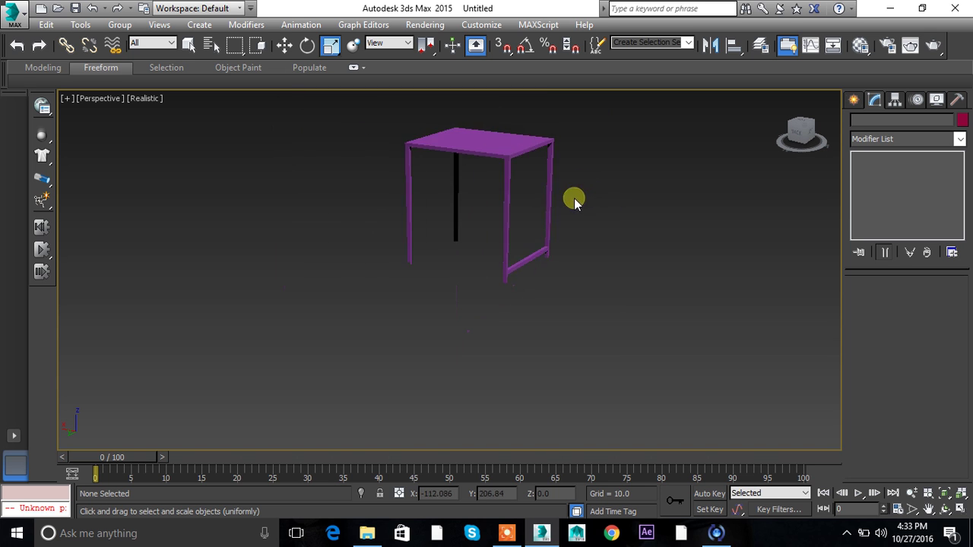
middle_drag(650, 201, 600, 332)
Reselect the table and review the polygon-editing commands at Polygon level.
drag(343, 232, 493, 307)
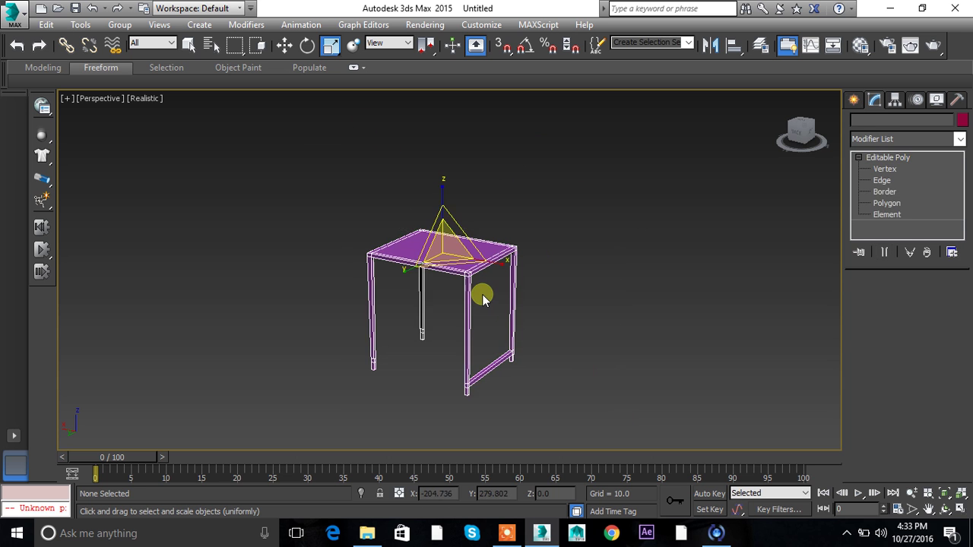
click(899, 203)
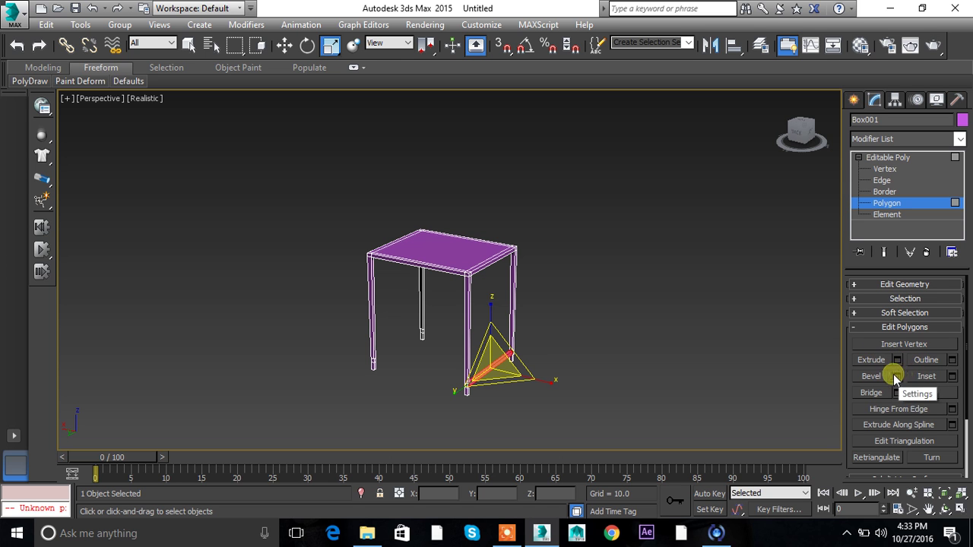
scroll(910, 432, down, 2)
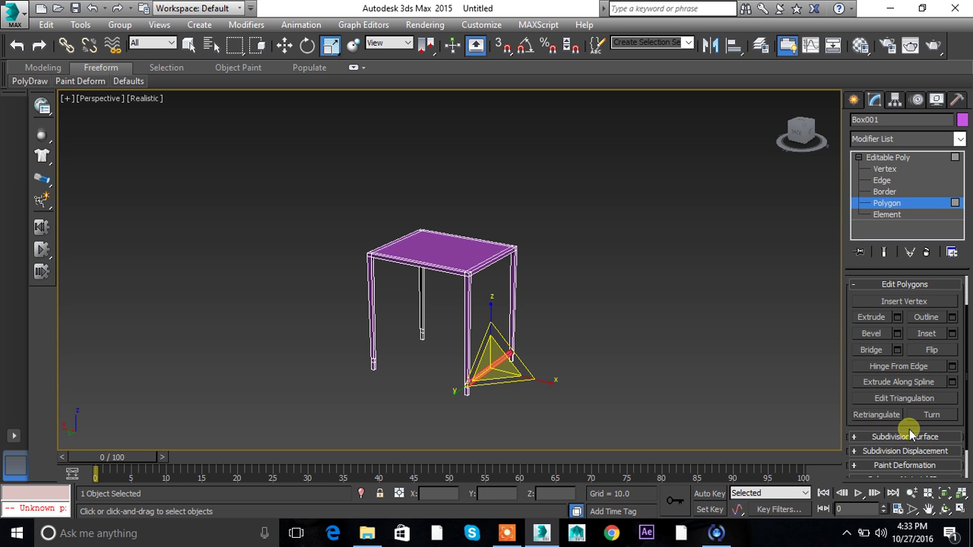
scroll(866, 325, up, 2)
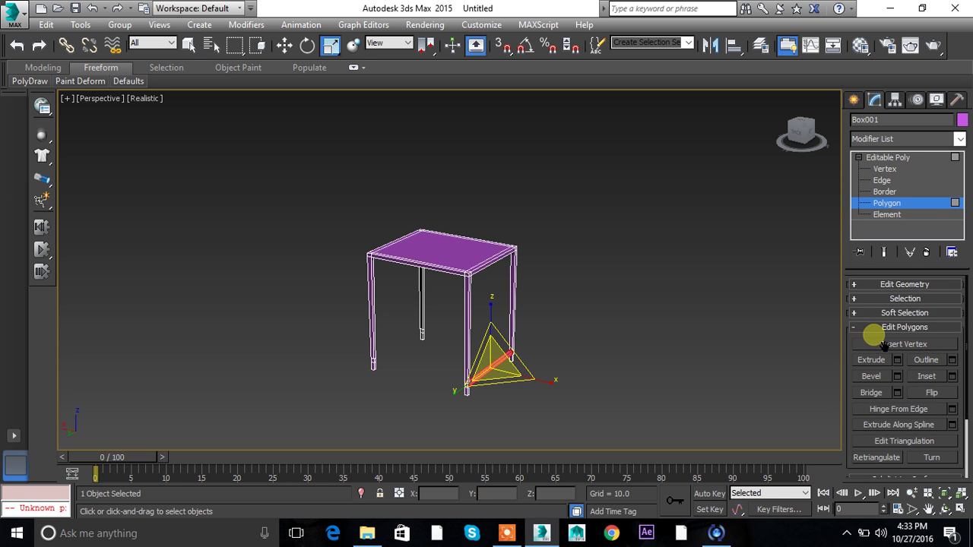
click(867, 326)
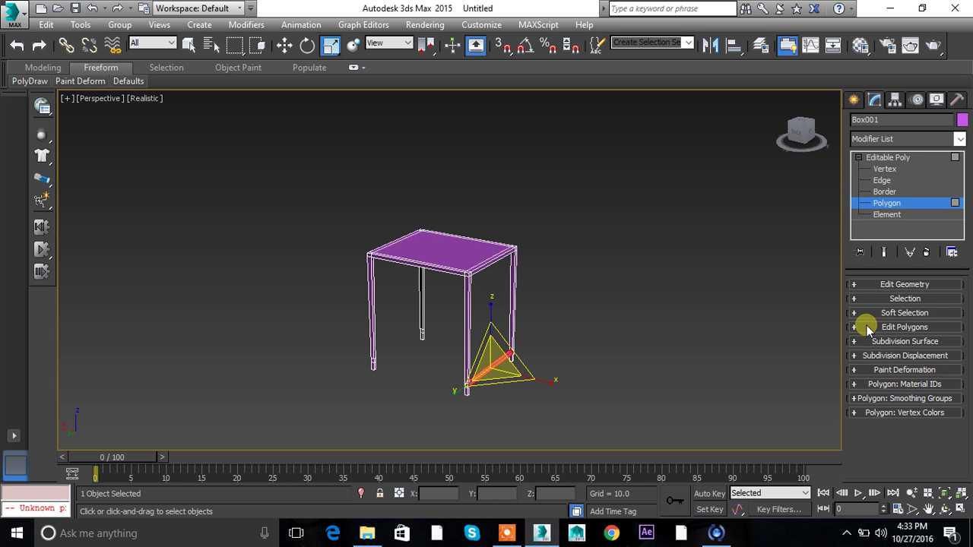
QuickSlice the whole table vertically near the middle of the tabletop in the Front view and inspect the cut in Perspective.
click(888, 158)
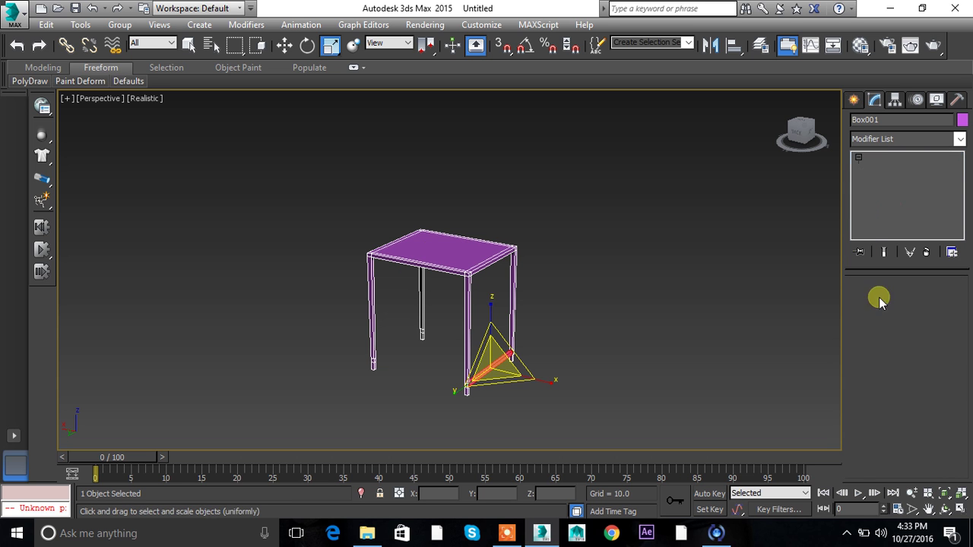
click(864, 285)
scroll(938, 397, down, 3)
key(f)
scroll(563, 194, down, 4)
scroll(536, 166, up, 4)
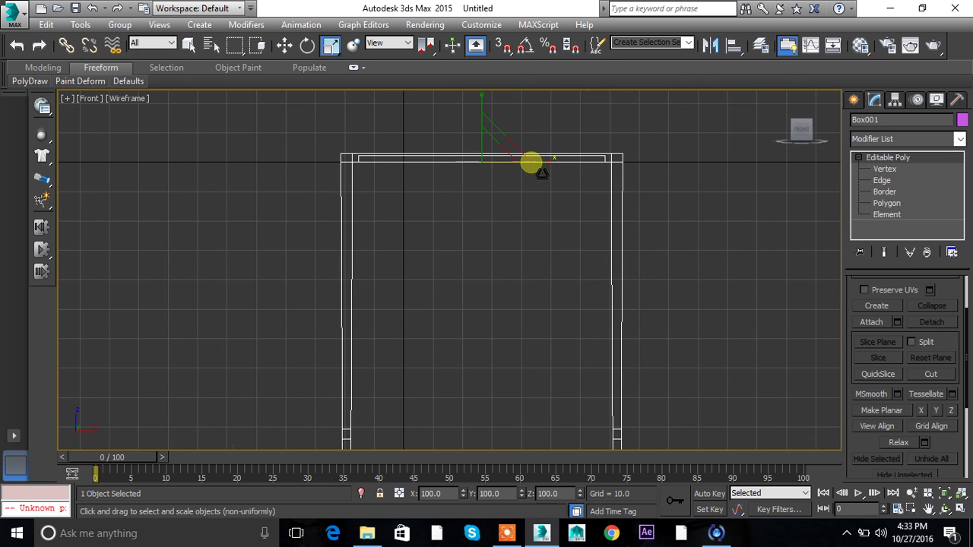
click(863, 375)
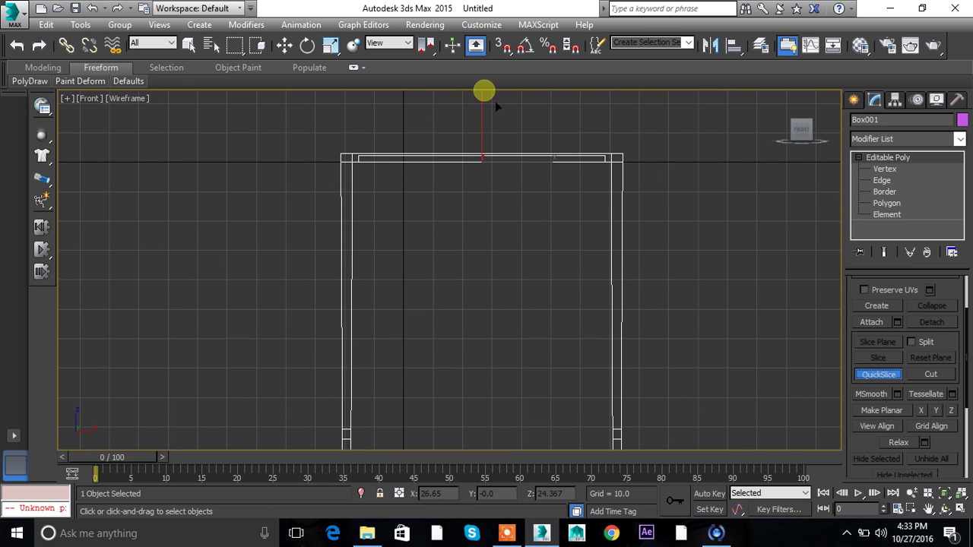
click(479, 97)
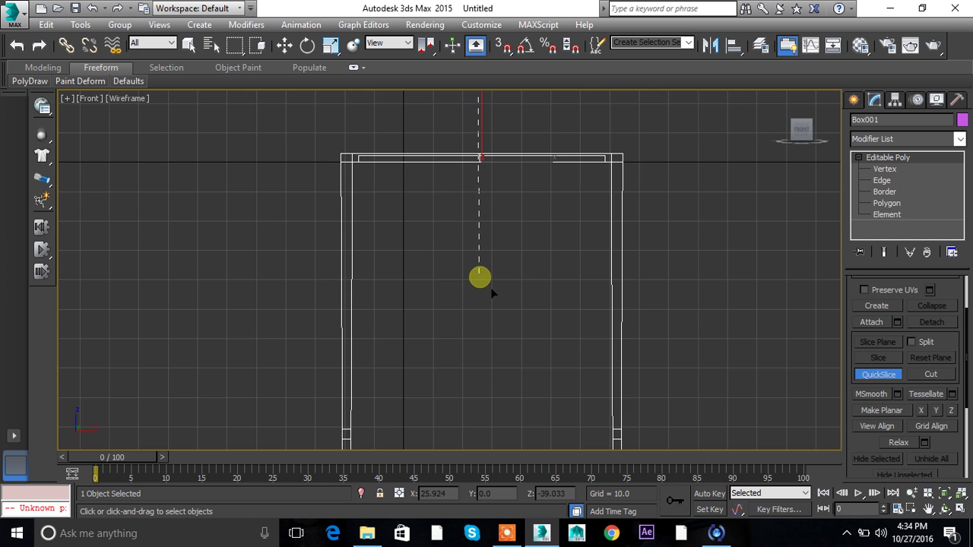
right_click(491, 287)
key(p)
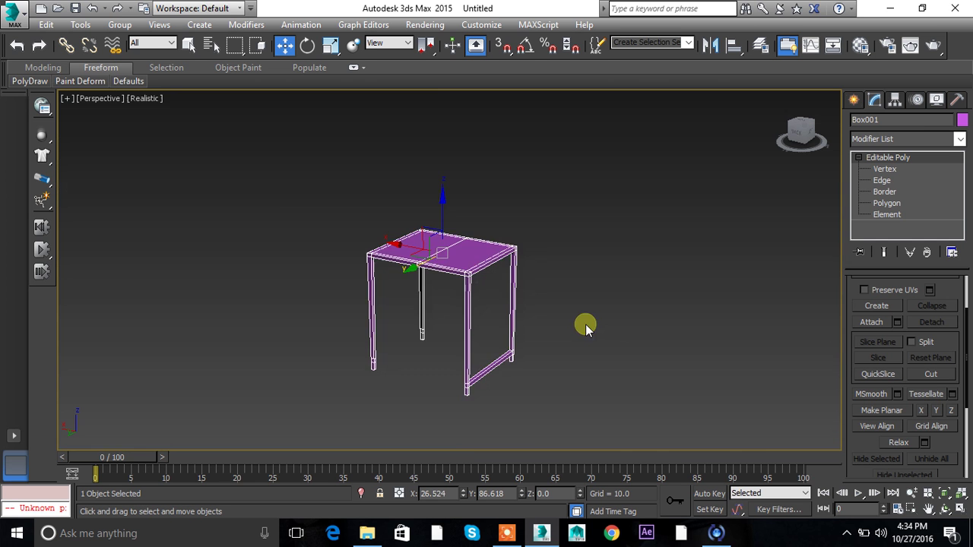
alt+middle_drag(534, 268, 461, 174)
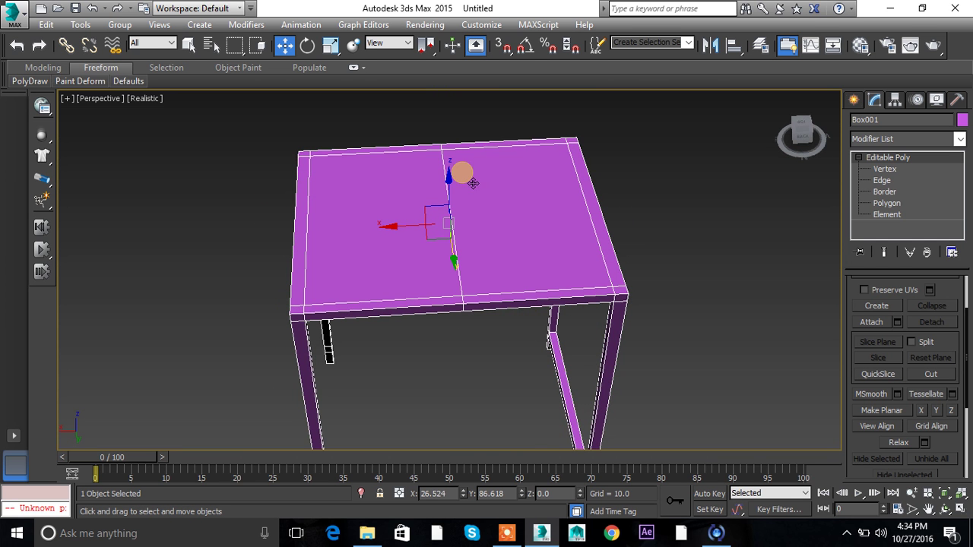
Delete all polygons of the table half on one side of the slice line, leave sub-object level and inspect the remaining half.
click(706, 233)
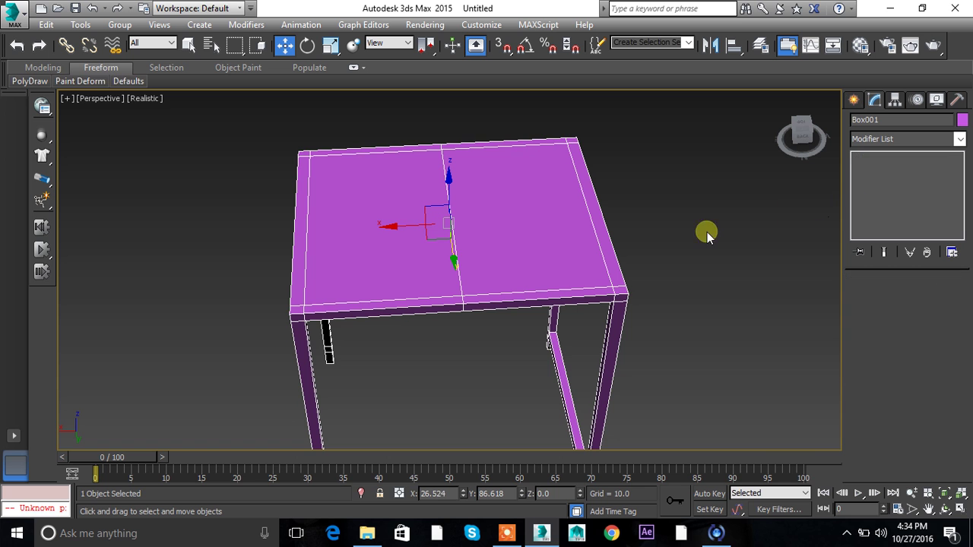
click(446, 196)
click(885, 203)
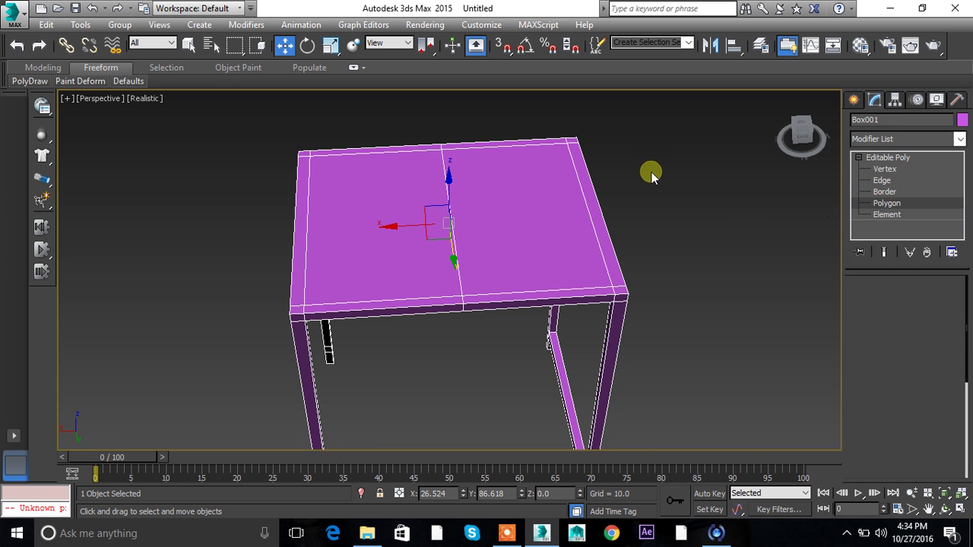
scroll(638, 183, down, 3)
alt+middle_drag(639, 186, 558, 135)
drag(566, 126, 684, 394)
key(Delete)
click(892, 158)
click(578, 307)
alt+middle_drag(578, 307, 554, 224)
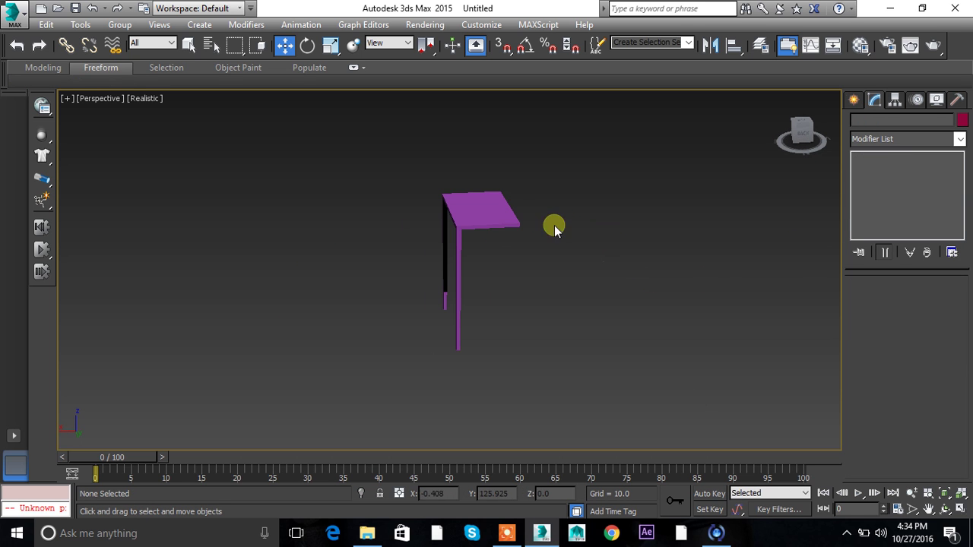
click(555, 219)
click(673, 265)
Examine the complete table from several angles in Perspective.
scroll(646, 306, up, 4)
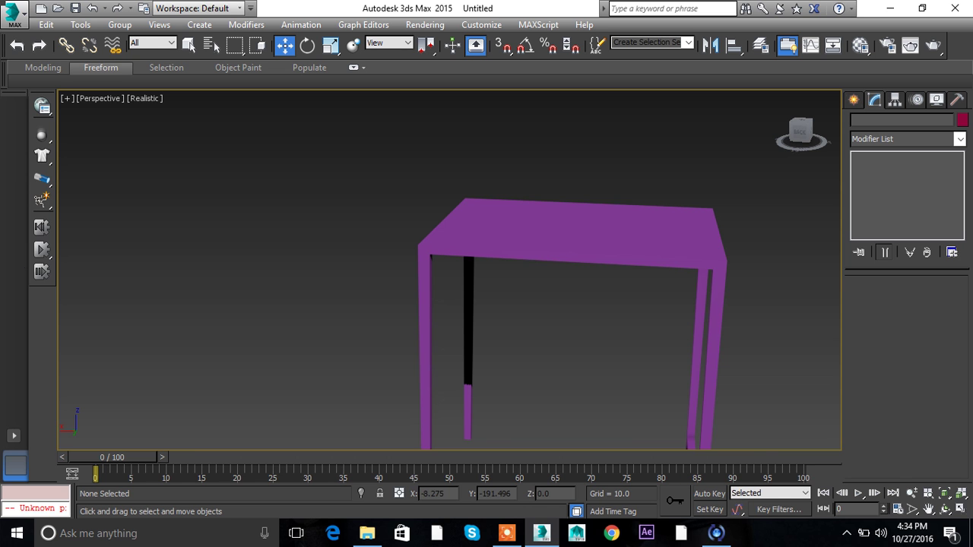
alt+middle_drag(193, 260, 617, 235)
alt+middle_drag(702, 276, 533, 238)
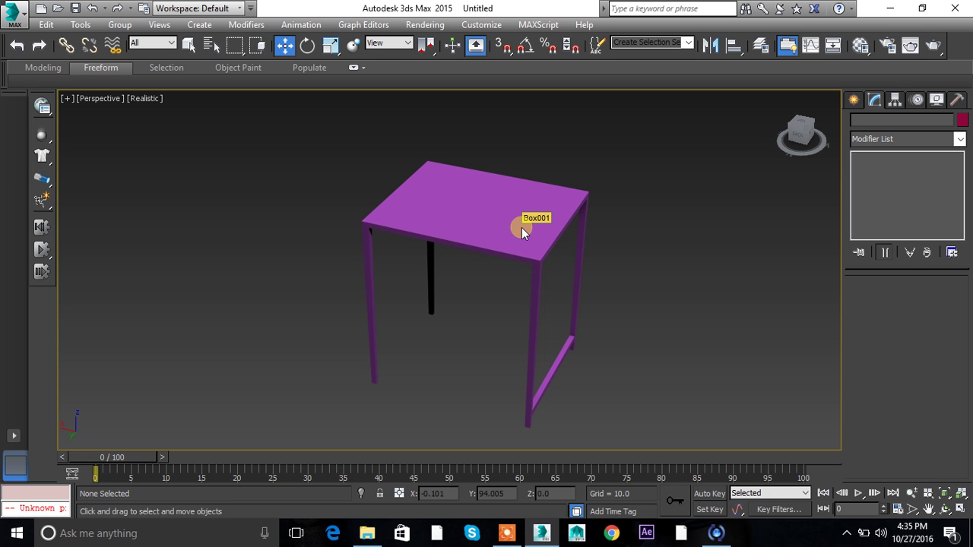
alt+middle_drag(392, 259, 409, 261)
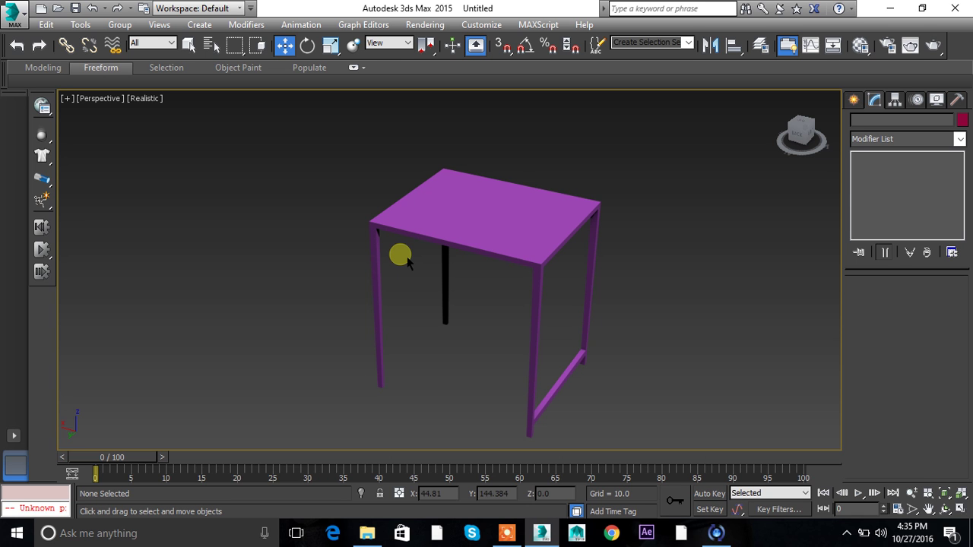
alt+middle_drag(400, 255, 502, 238)
Select the parallel edges across the tabletop's width at Edge level and connect them with 1 segment, pinch 0 and slide 0.
click(502, 238)
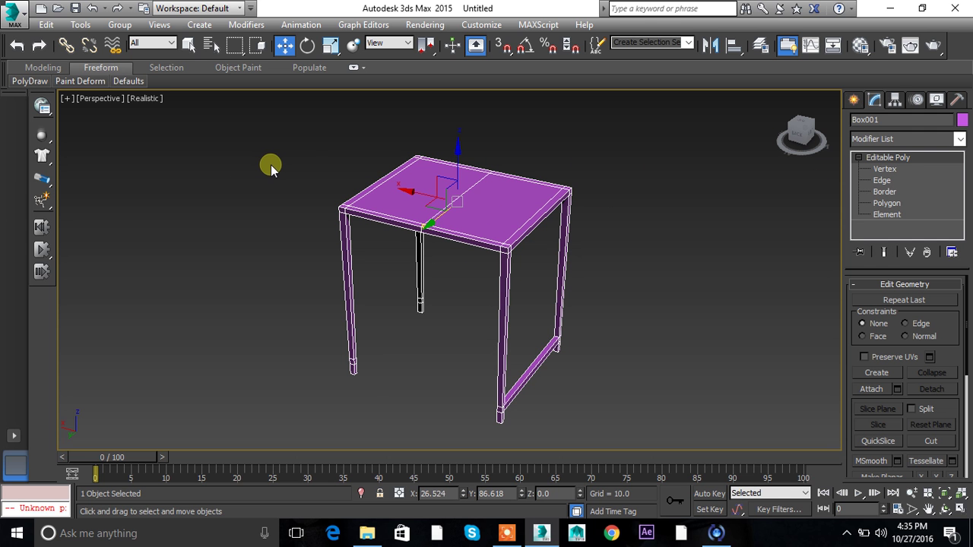
click(884, 180)
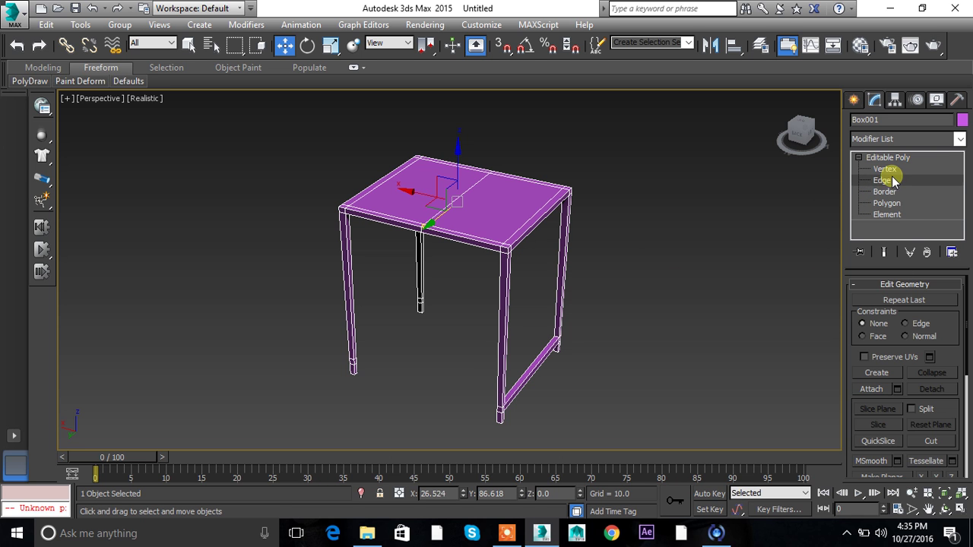
click(532, 216)
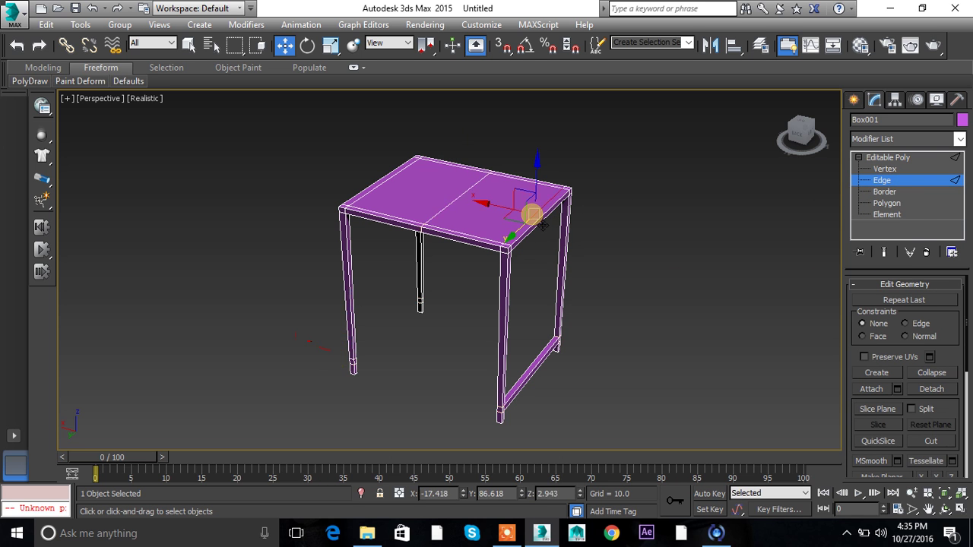
click(447, 211)
scroll(943, 395, down, 3)
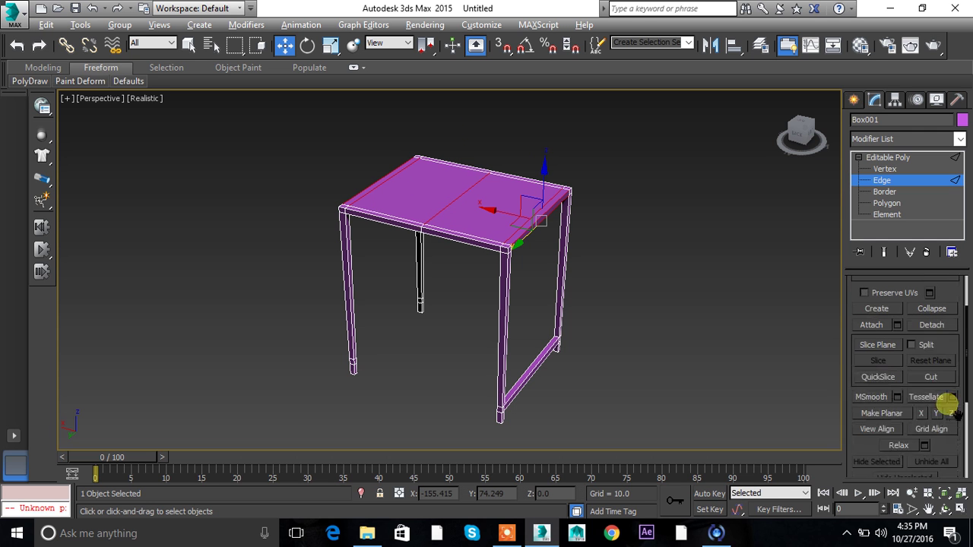
right_click(451, 200)
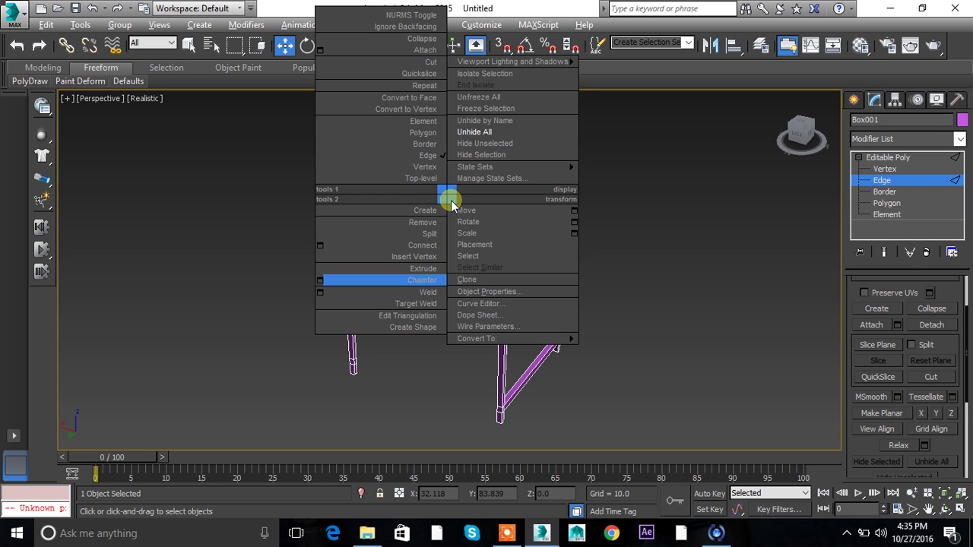
click(857, 293)
scroll(892, 461, up, 3)
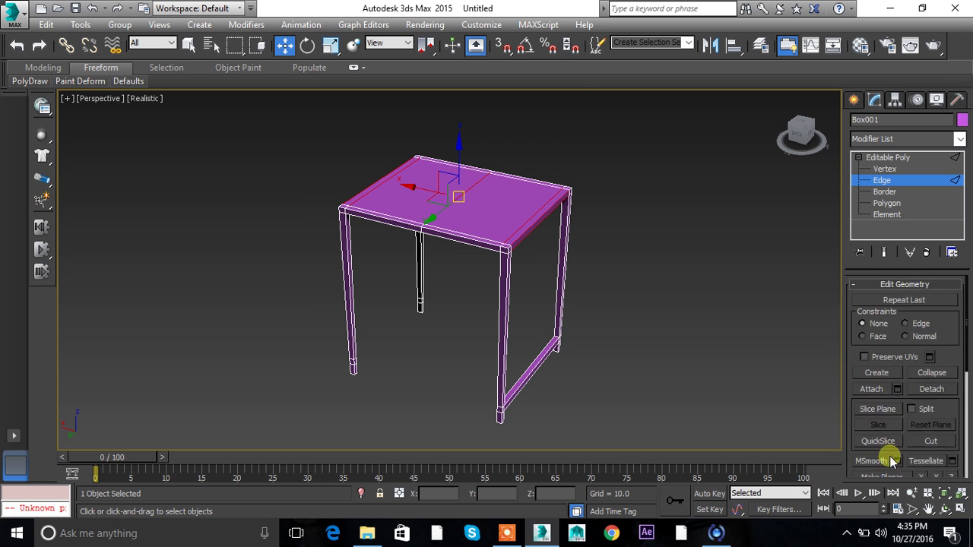
click(856, 280)
click(865, 330)
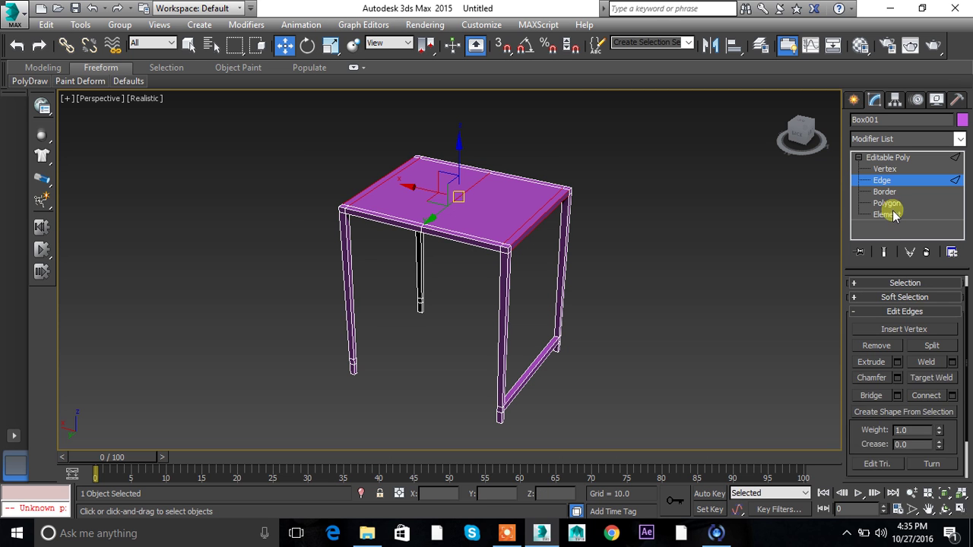
click(953, 395)
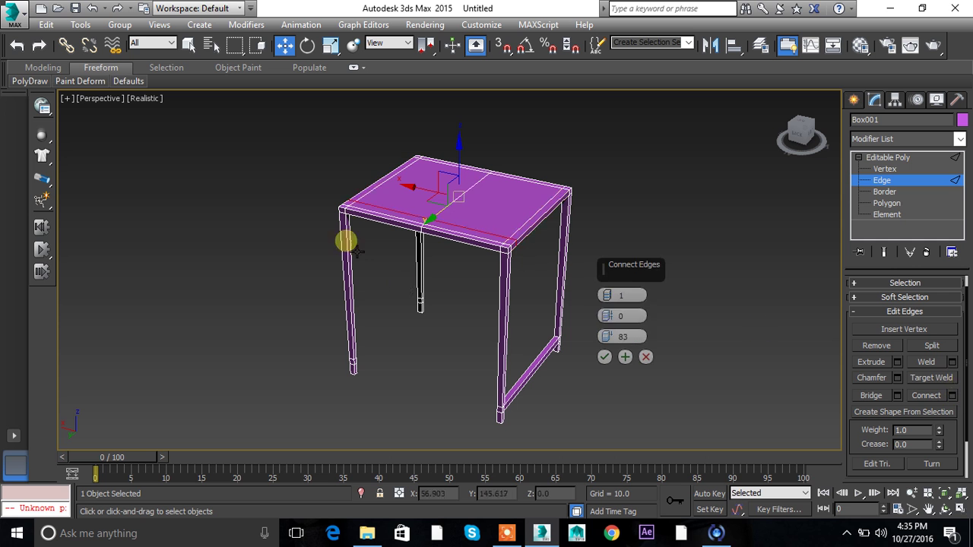
drag(651, 348, 629, 344)
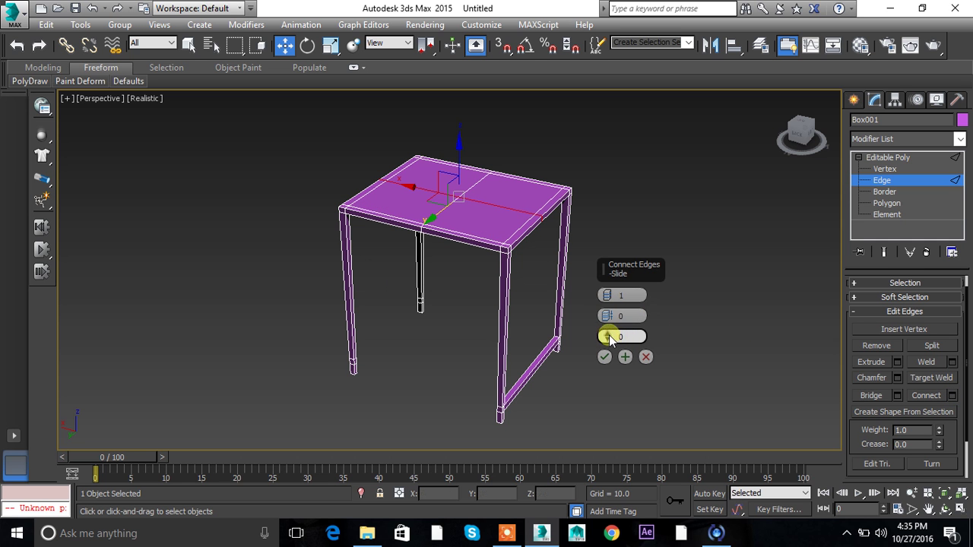
click(605, 356)
Try raising the tabletop's middle edges along Z into a ridge, then undo the move.
scroll(532, 257, up, 5)
alt+middle_drag(532, 256, 489, 272)
drag(428, 198, 462, 191)
alt+middle_drag(463, 191, 450, 166)
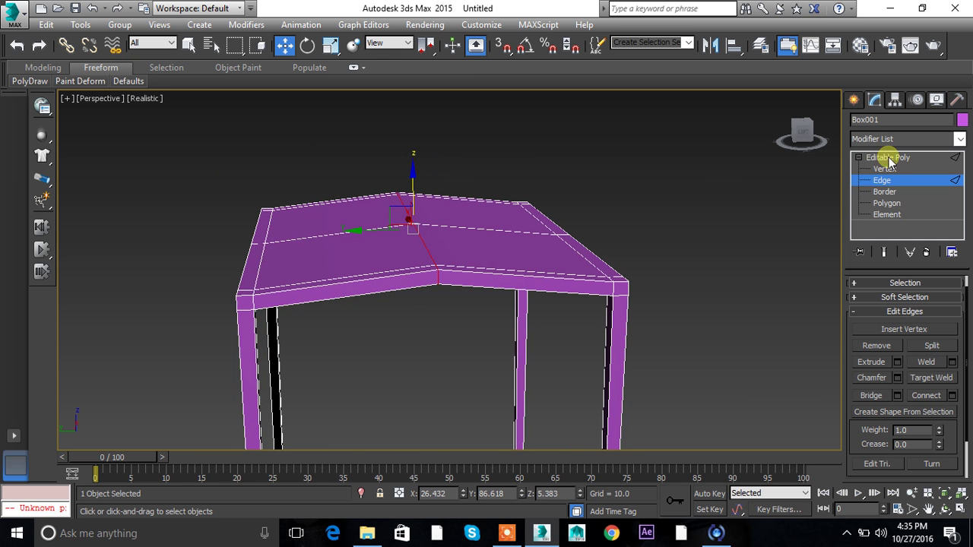
key(ctrl+z)
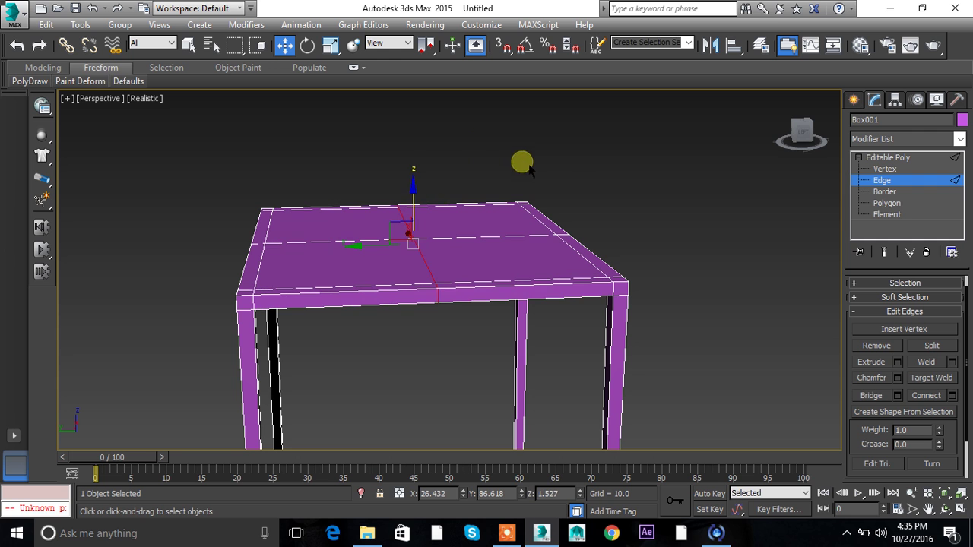
Reselect the table and try selecting a corner's vertices at Vertex level and a tabletop edge at Edge level, then switch to Border level.
click(874, 157)
click(638, 214)
alt+middle_drag(639, 215, 562, 251)
click(513, 199)
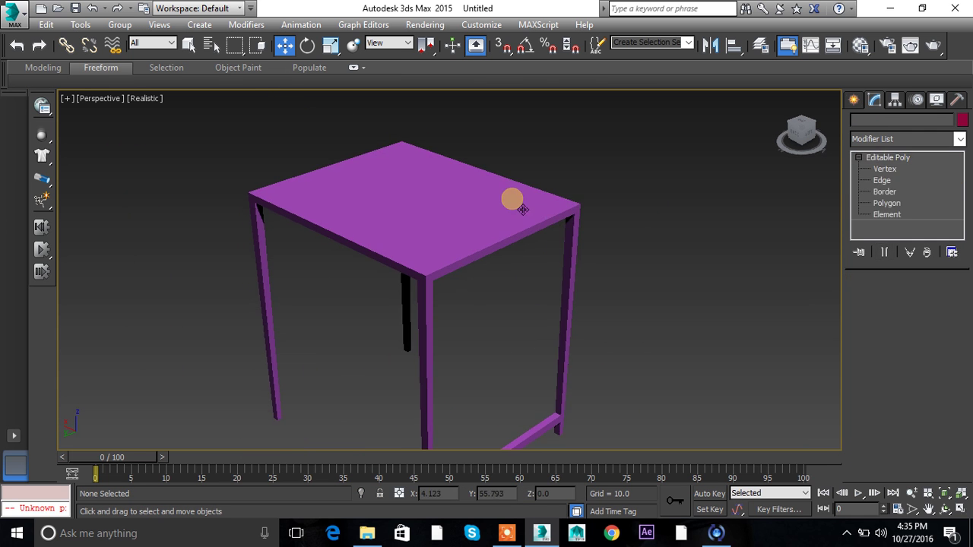
click(888, 169)
alt+middle_drag(730, 191, 647, 191)
drag(553, 213, 586, 253)
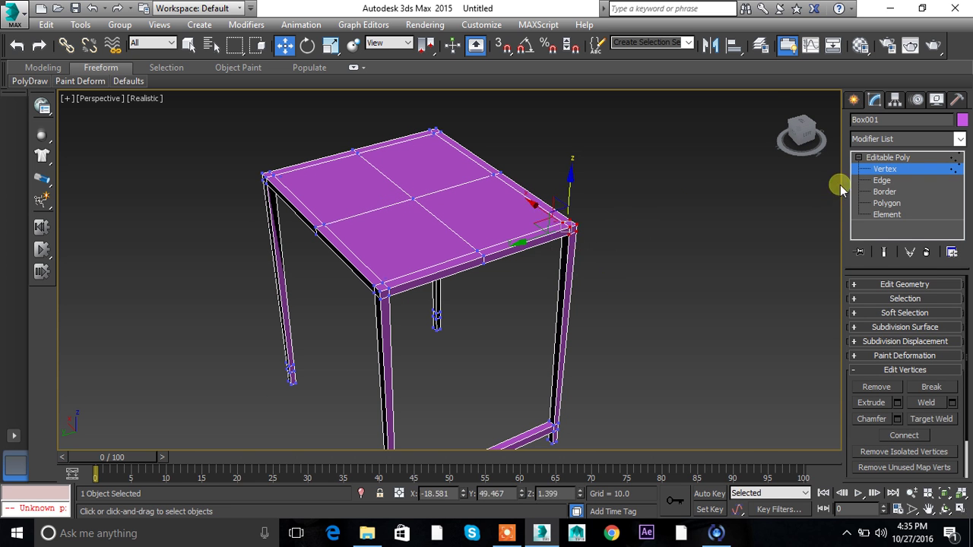
click(882, 180)
click(449, 189)
click(885, 192)
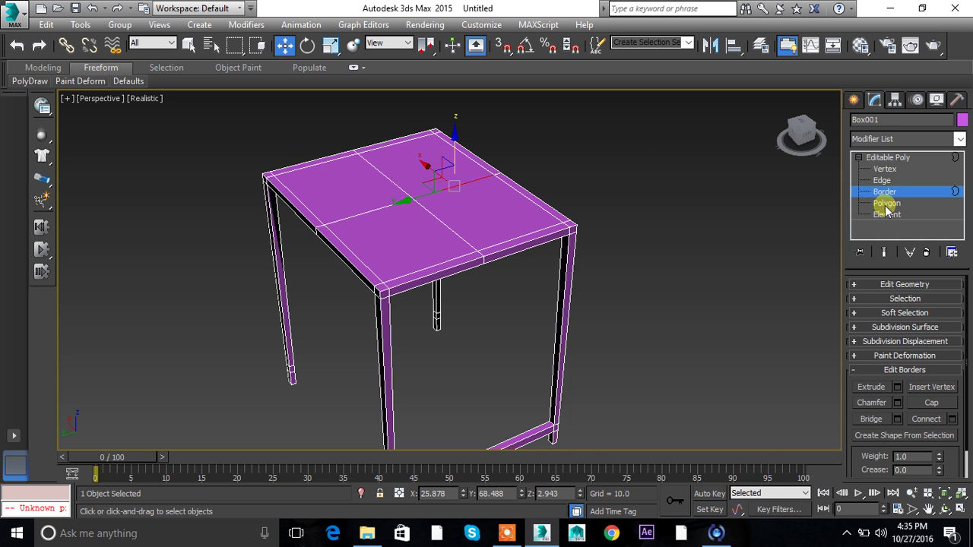
Select two diagonally opposite tabletop quarters at Polygon level and extrude them inward by -2.223.
click(887, 203)
click(495, 213)
click(373, 235)
click(445, 177)
ctrl+click(407, 228)
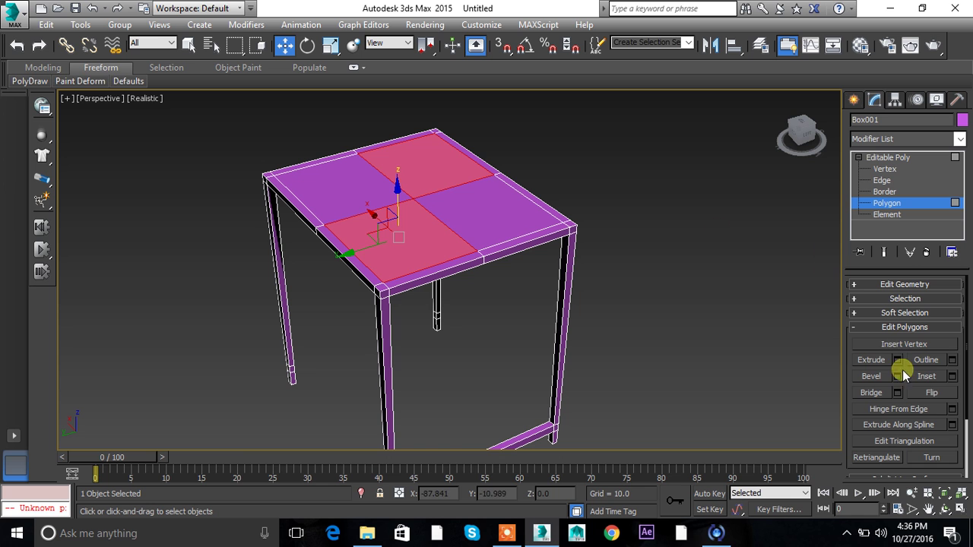
click(897, 361)
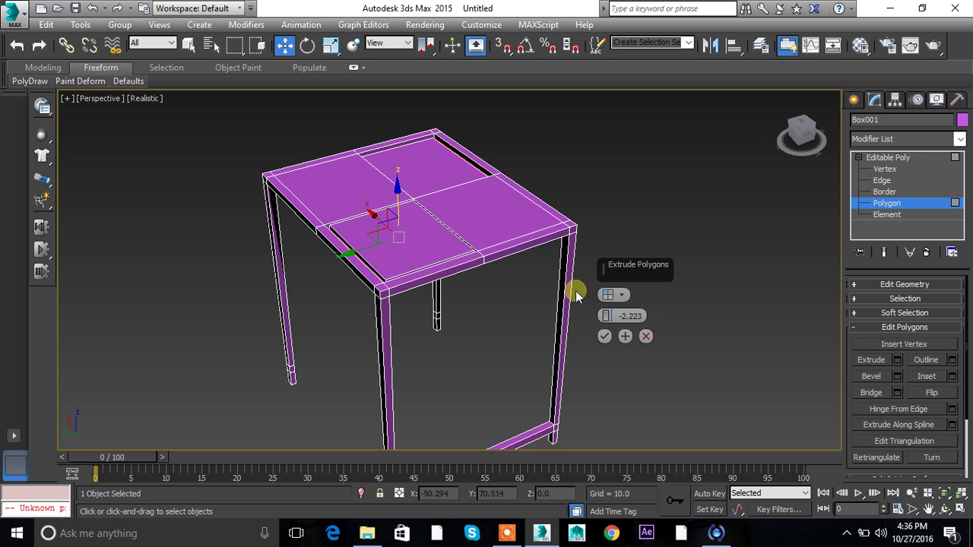
click(604, 336)
click(632, 317)
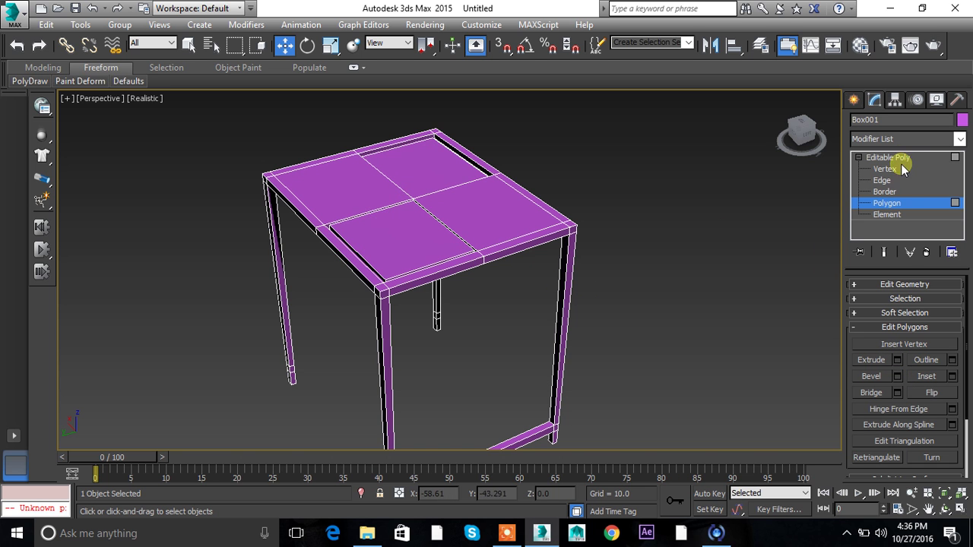
Leave Polygon level, deselect the table and inspect the recessed tabletop quarters from another angle.
click(888, 157)
click(692, 259)
mouse_move(691, 259)
alt+middle_down()
mouse_move(648, 238)
mouse_move(706, 269)
alt+middle_up()
scroll(601, 258, up, 8)
alt+middle_drag(640, 302, 555, 167)
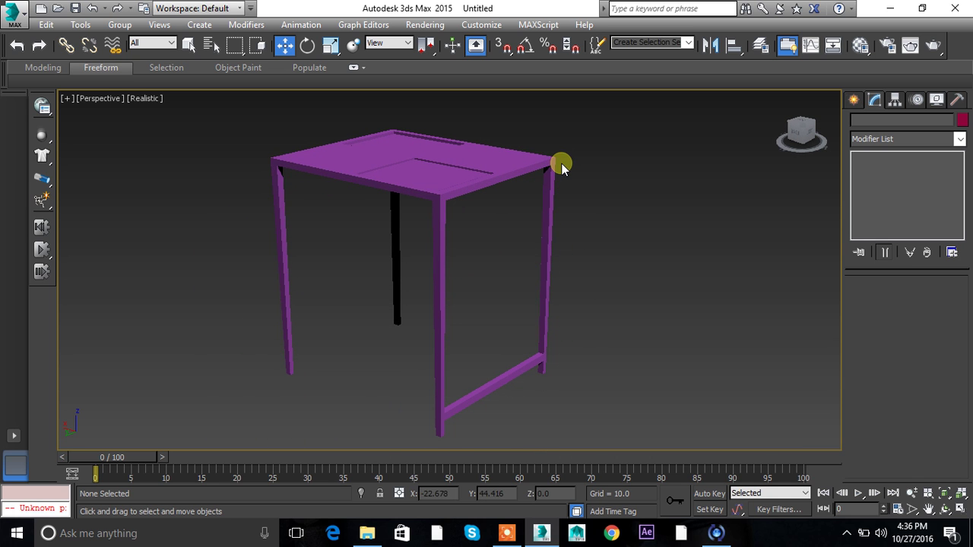
Delete the whole table and show the home grid in the Perspective view.
drag(276, 159, 464, 315)
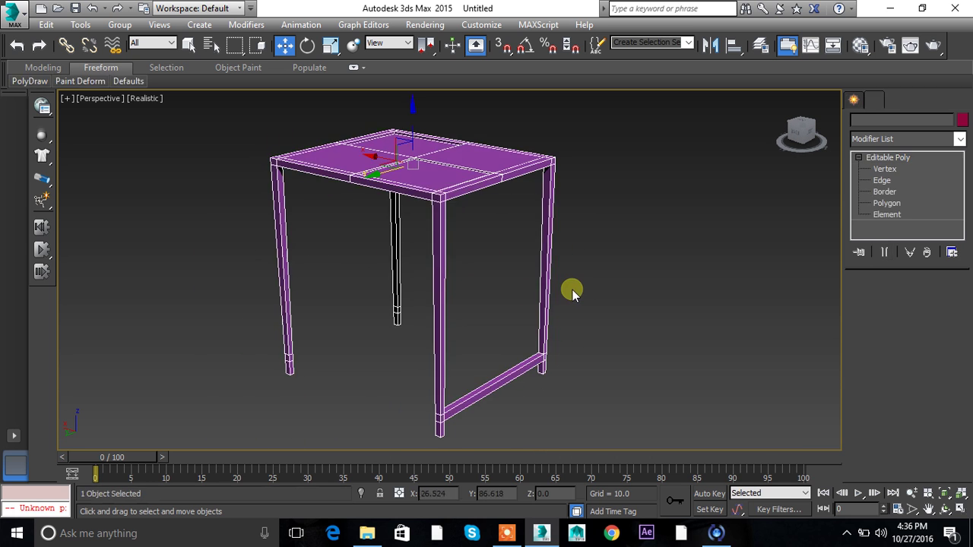
key(Delete)
key(g)
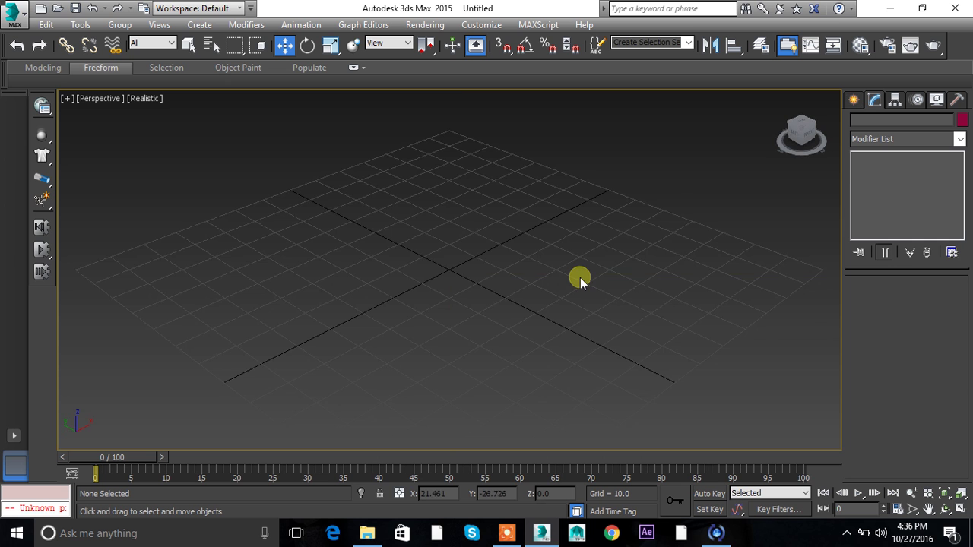
Return to the four-viewport layout and make the Left viewport active.
key(alt+w)
click(565, 195)
click(634, 341)
click(372, 409)
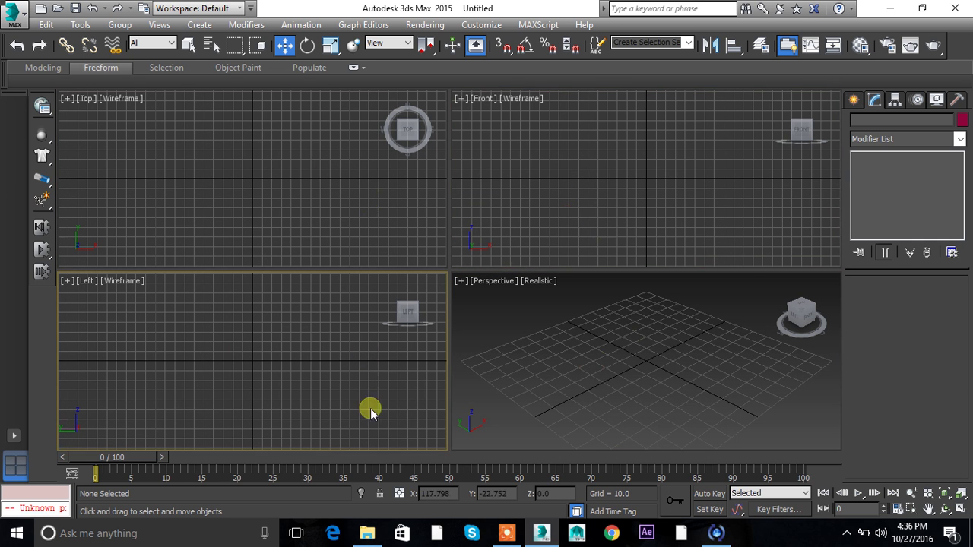